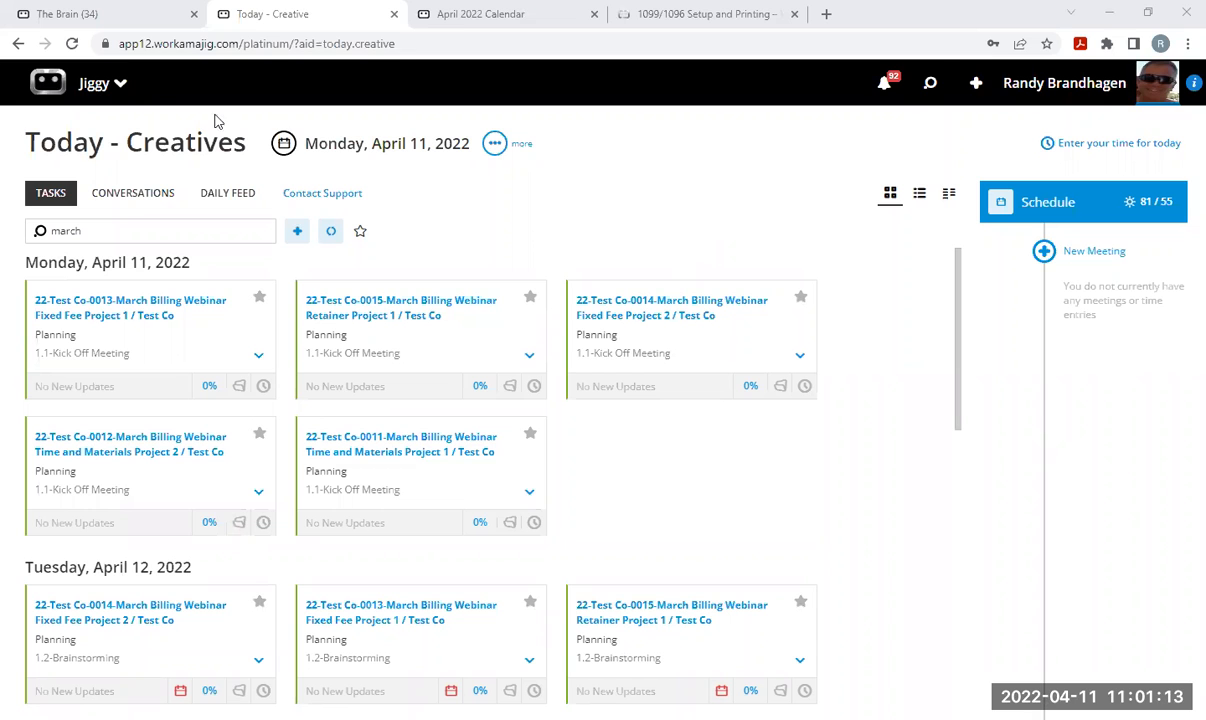
Open the Billing Options section of System Setup from the admin / manager apps.
click(113, 86)
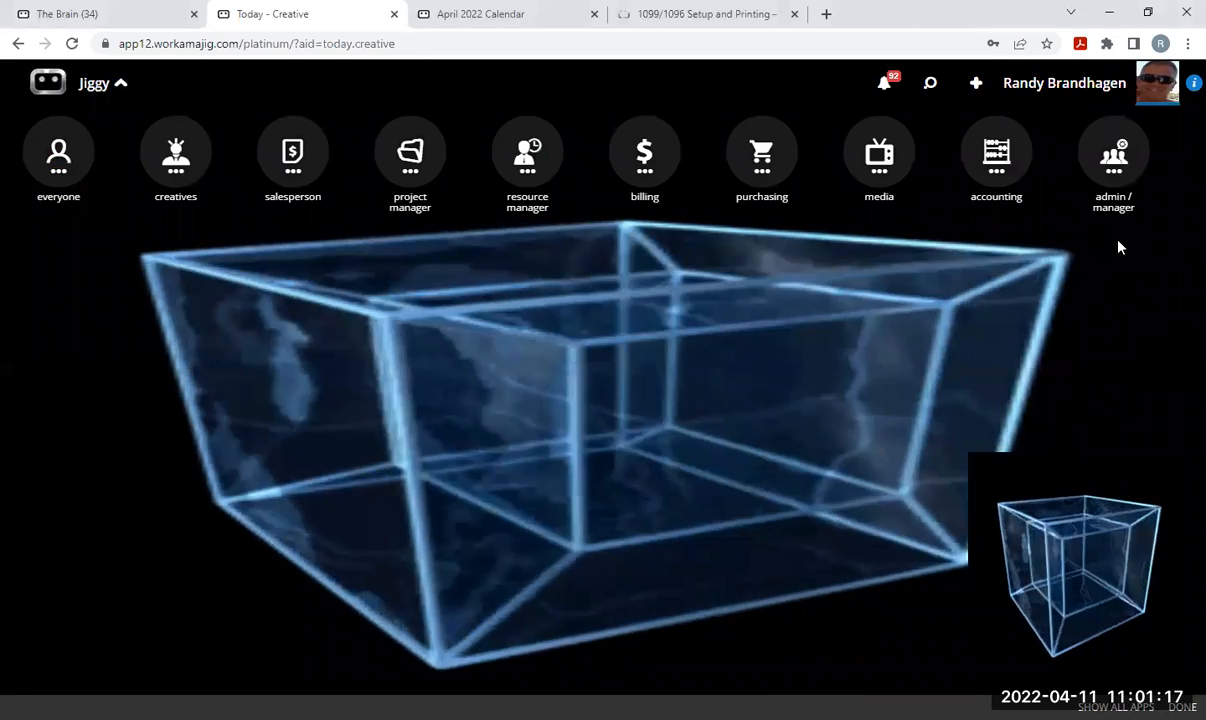
click(1115, 160)
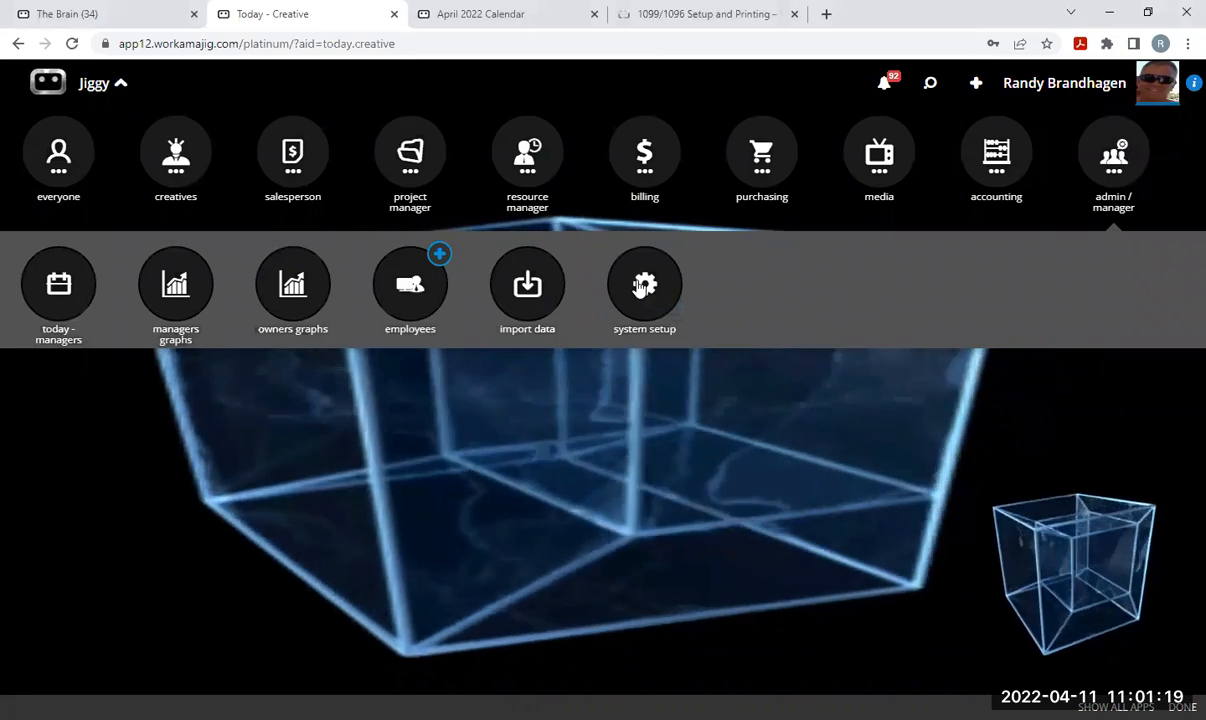
click(643, 286)
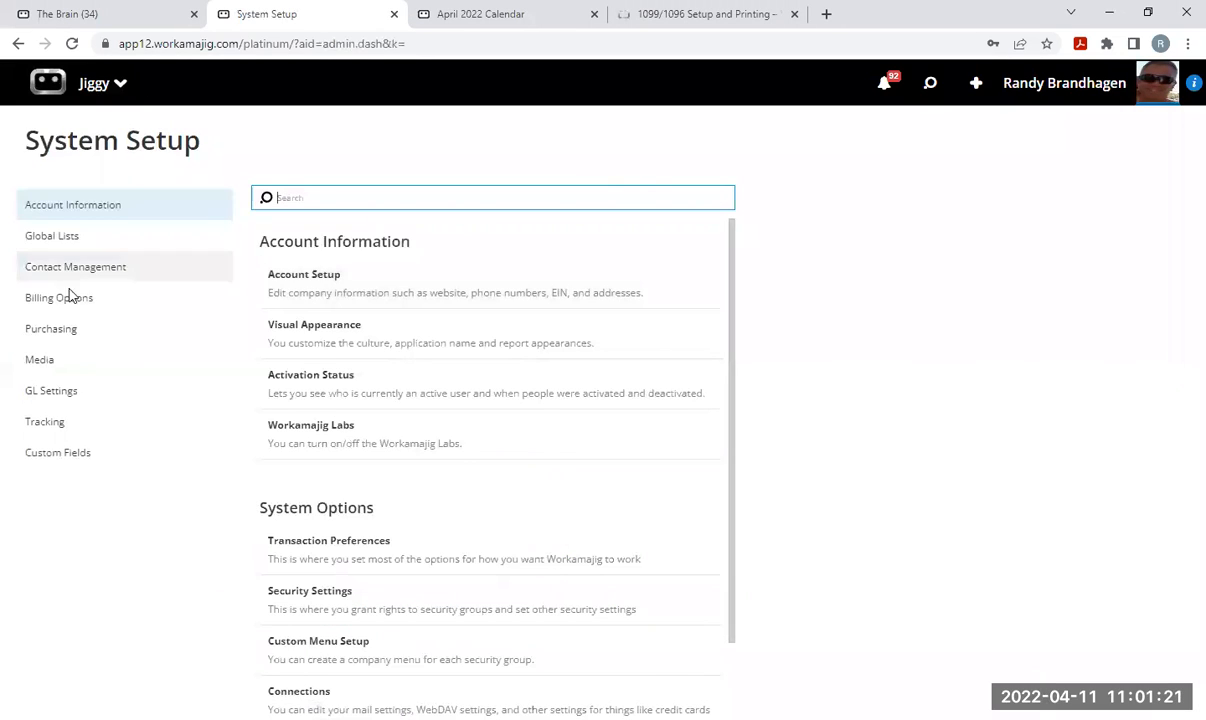
click(94, 302)
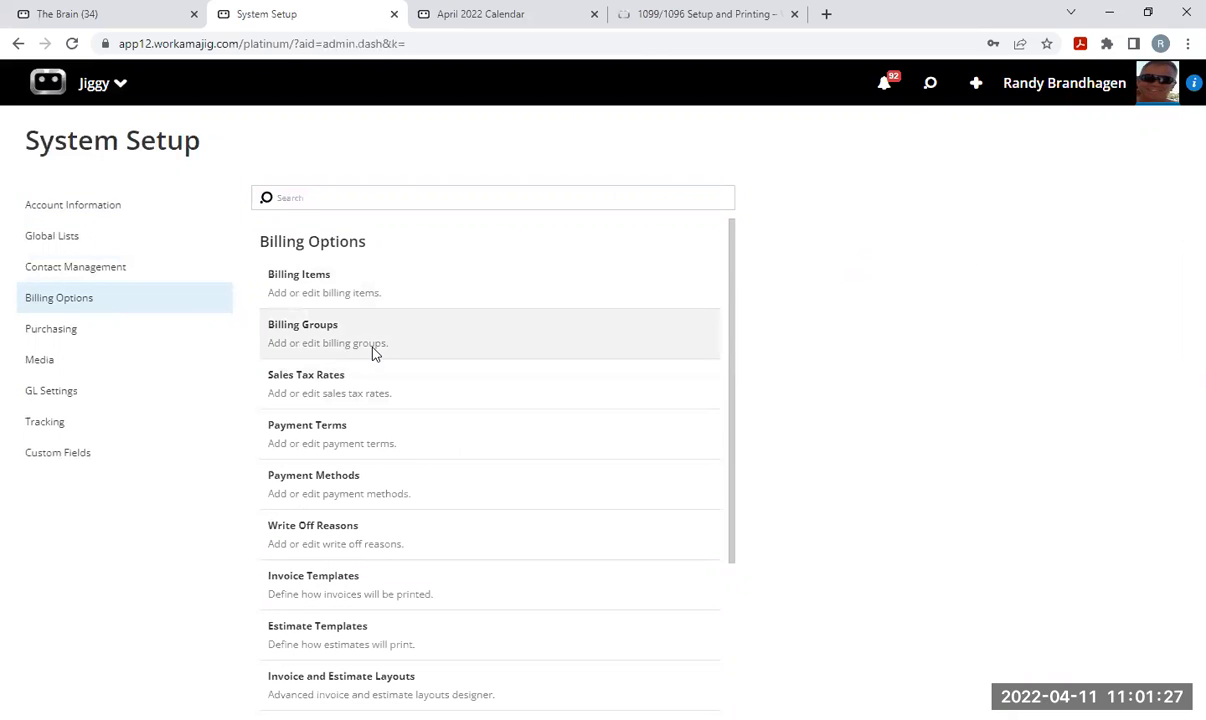
Review the Billing Items list and the Billing Groups list, closing each one after viewing.
click(332, 288)
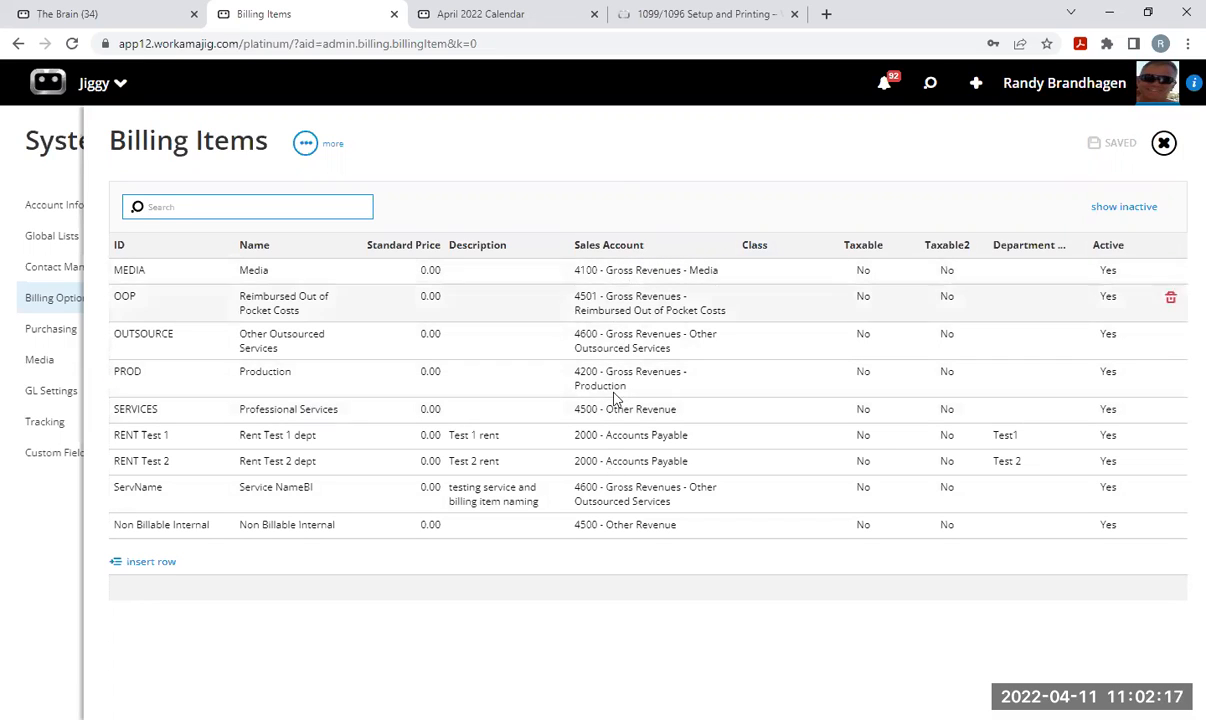
click(1164, 144)
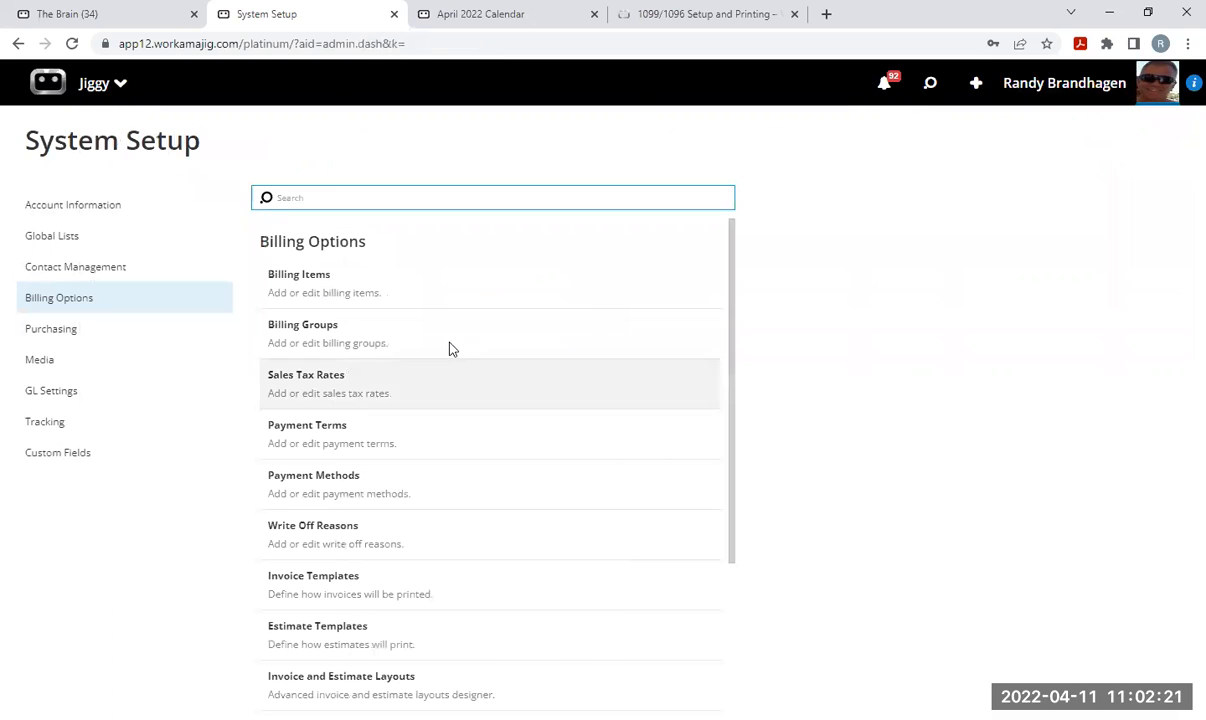
click(330, 338)
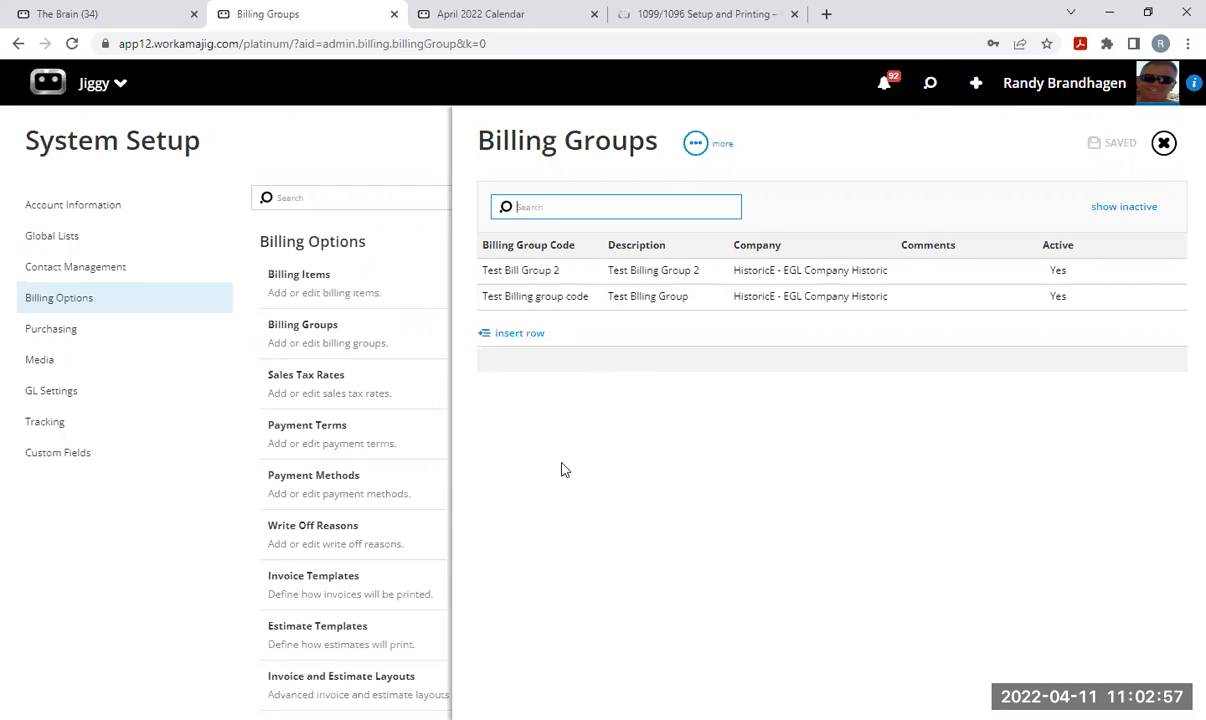
click(1163, 145)
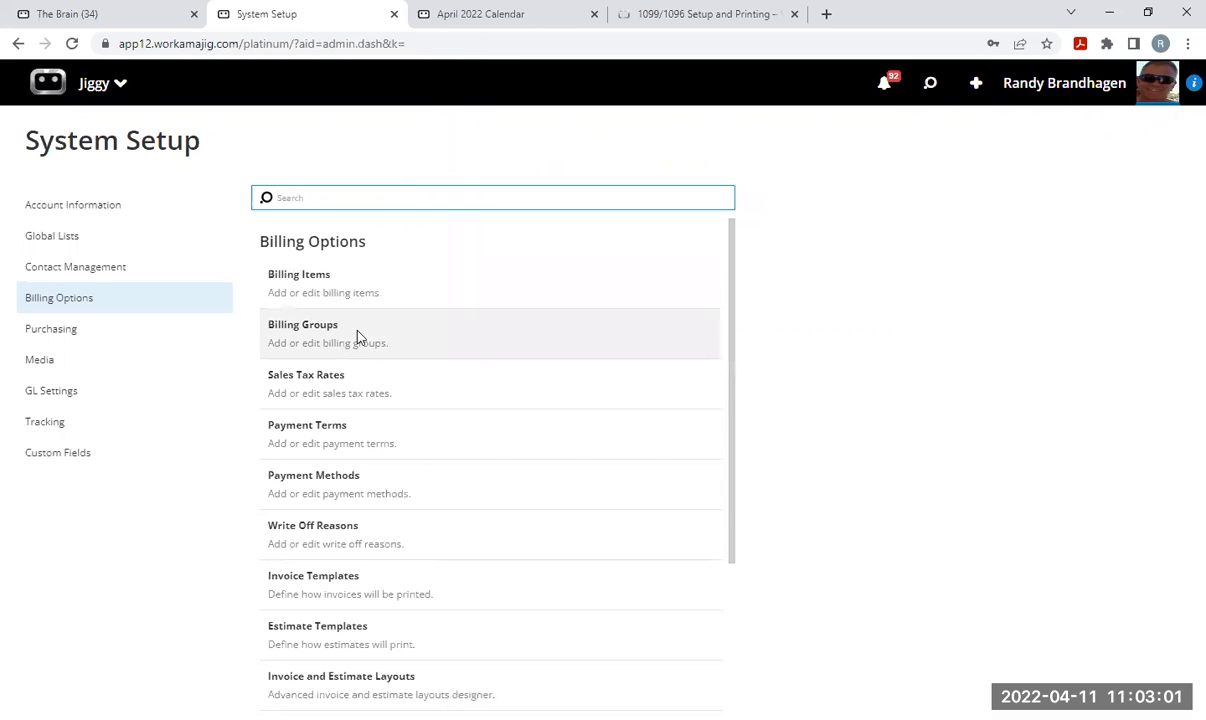
Review the Sales Tax Rates and the Payment Terms, closing each list after viewing.
click(355, 393)
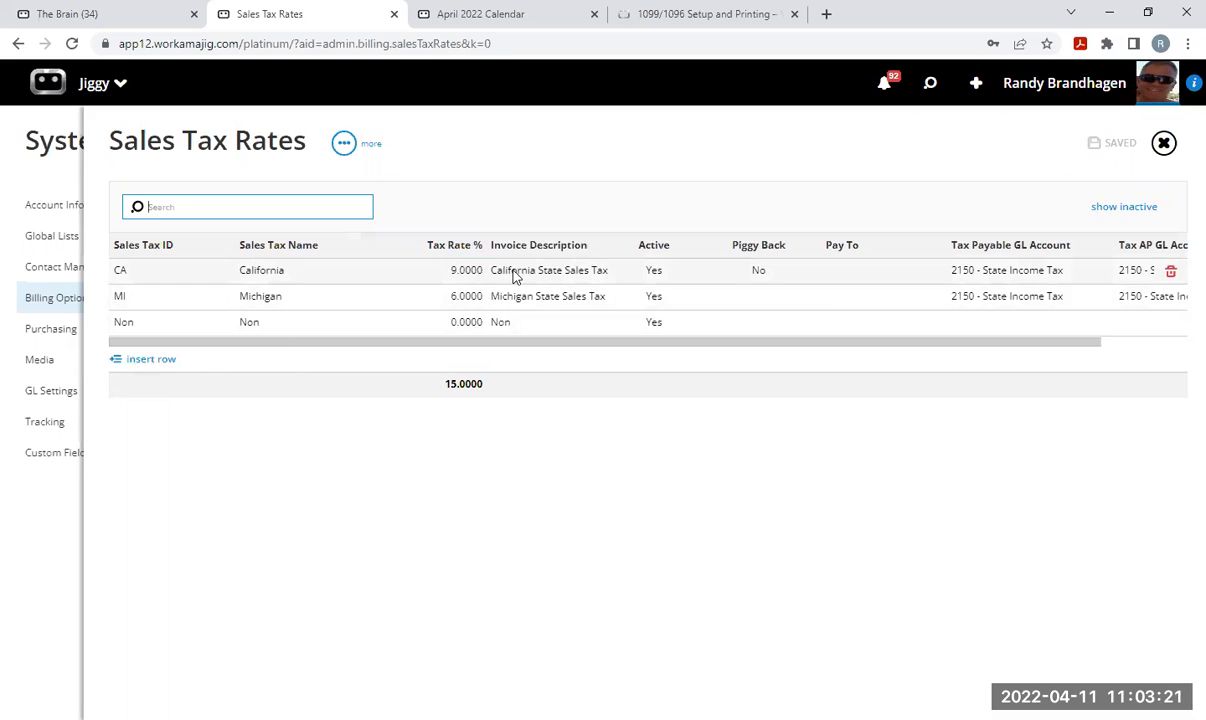
click(1164, 145)
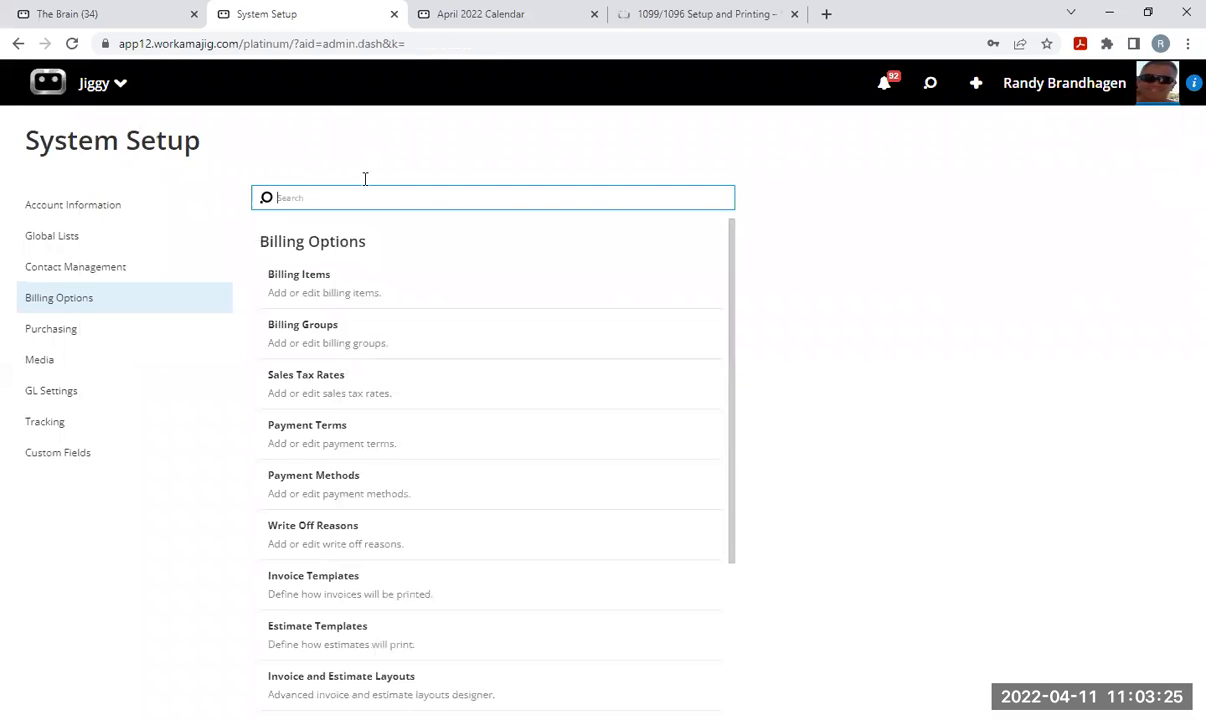
click(332, 436)
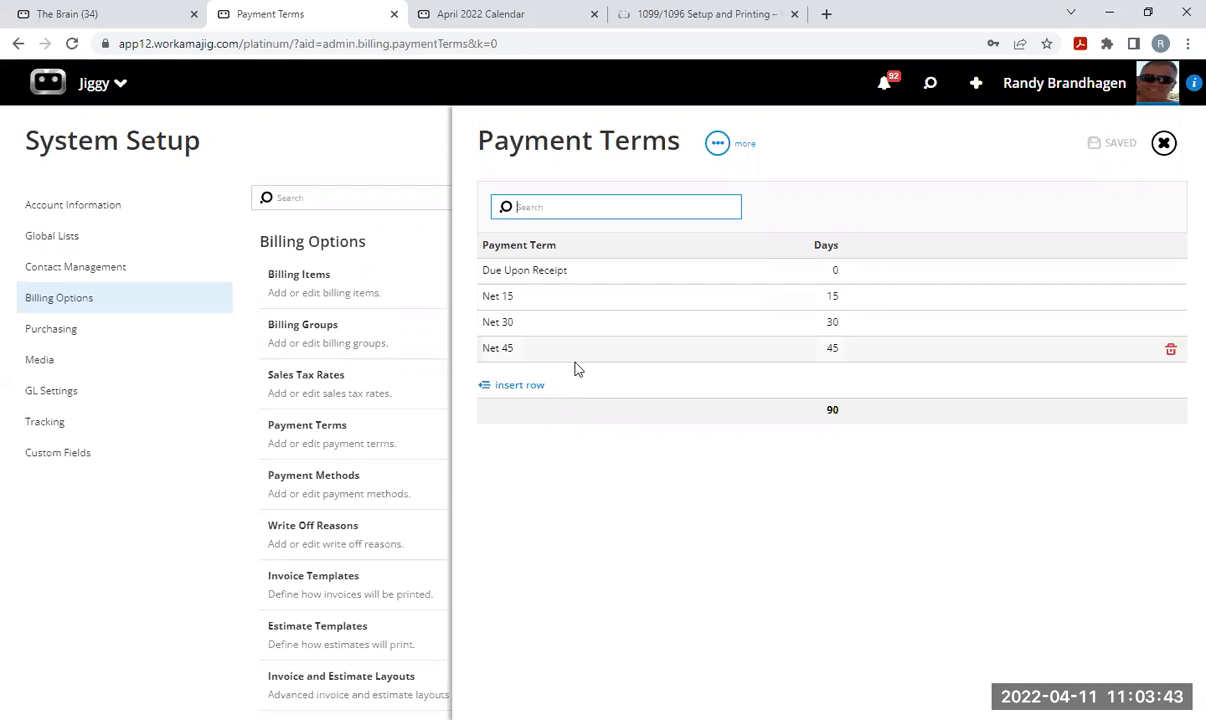
click(1164, 143)
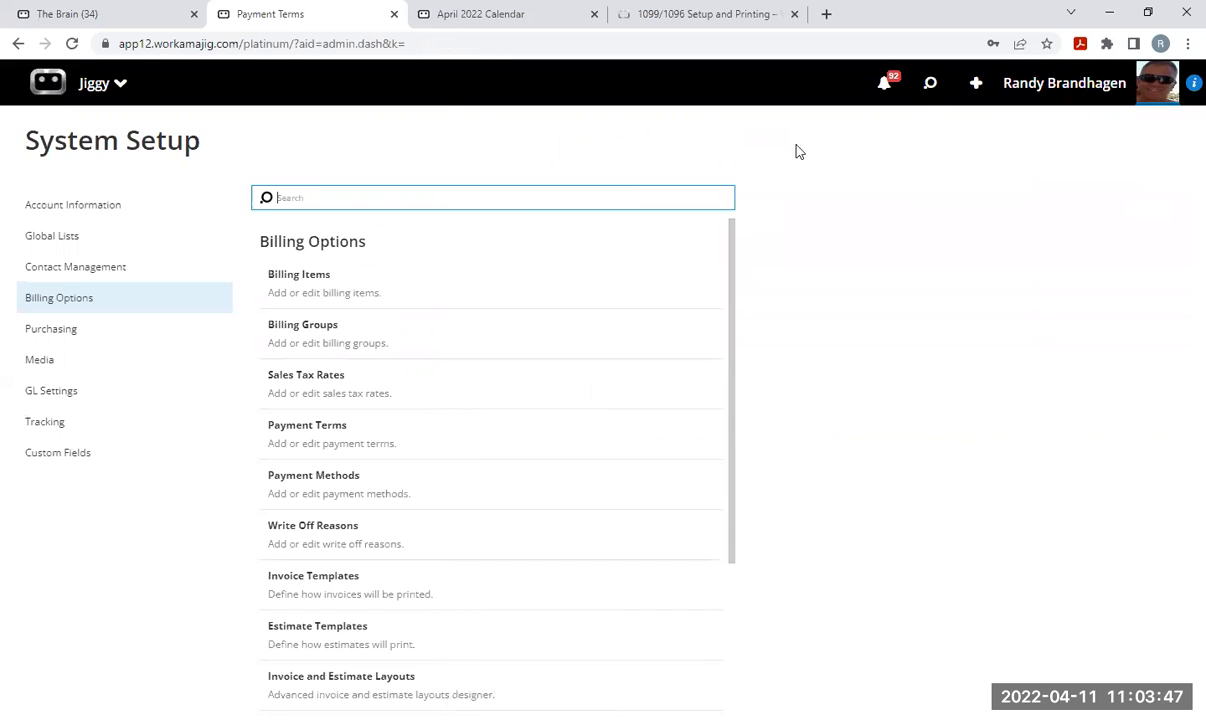
Review the Payment Methods and the Write Off Reasons, closing each list after viewing.
click(333, 487)
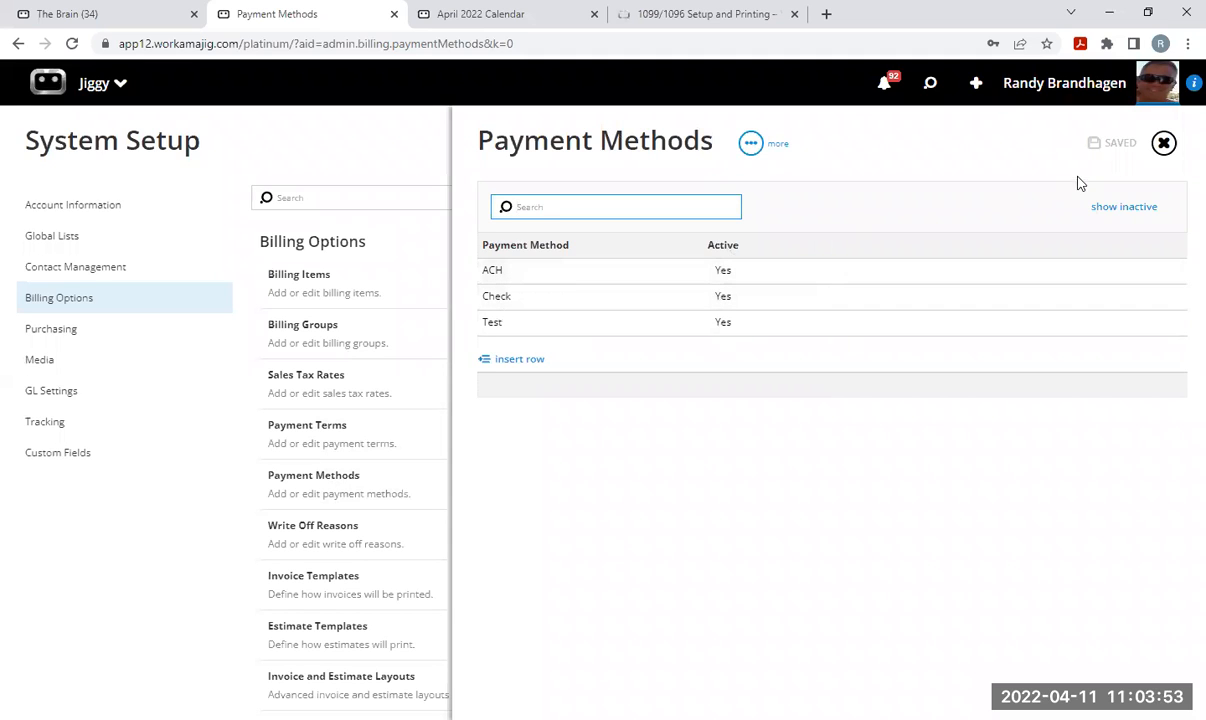
click(1163, 143)
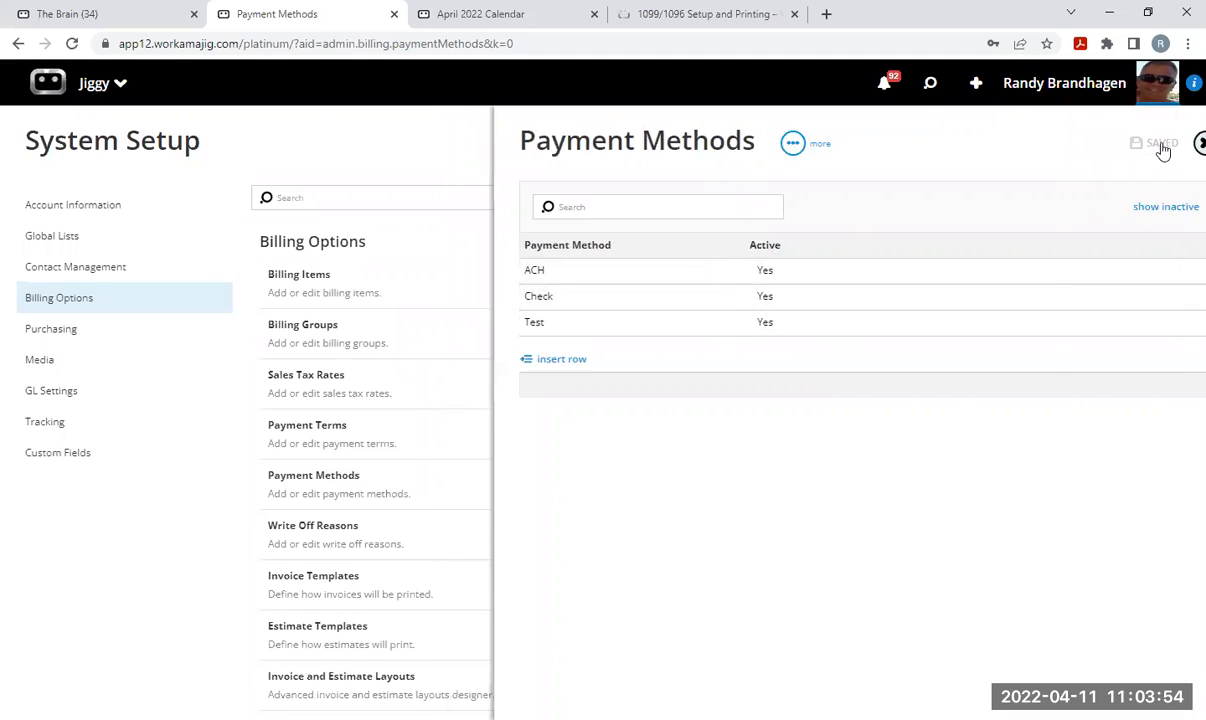
click(325, 540)
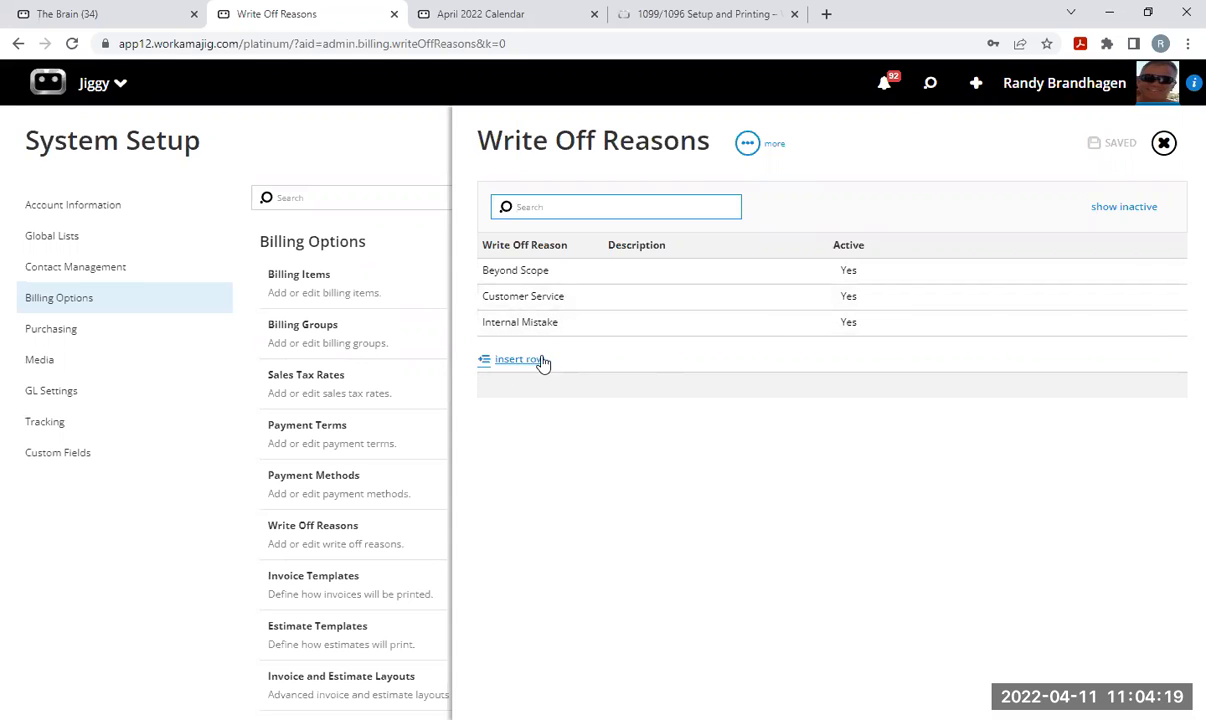
click(1163, 143)
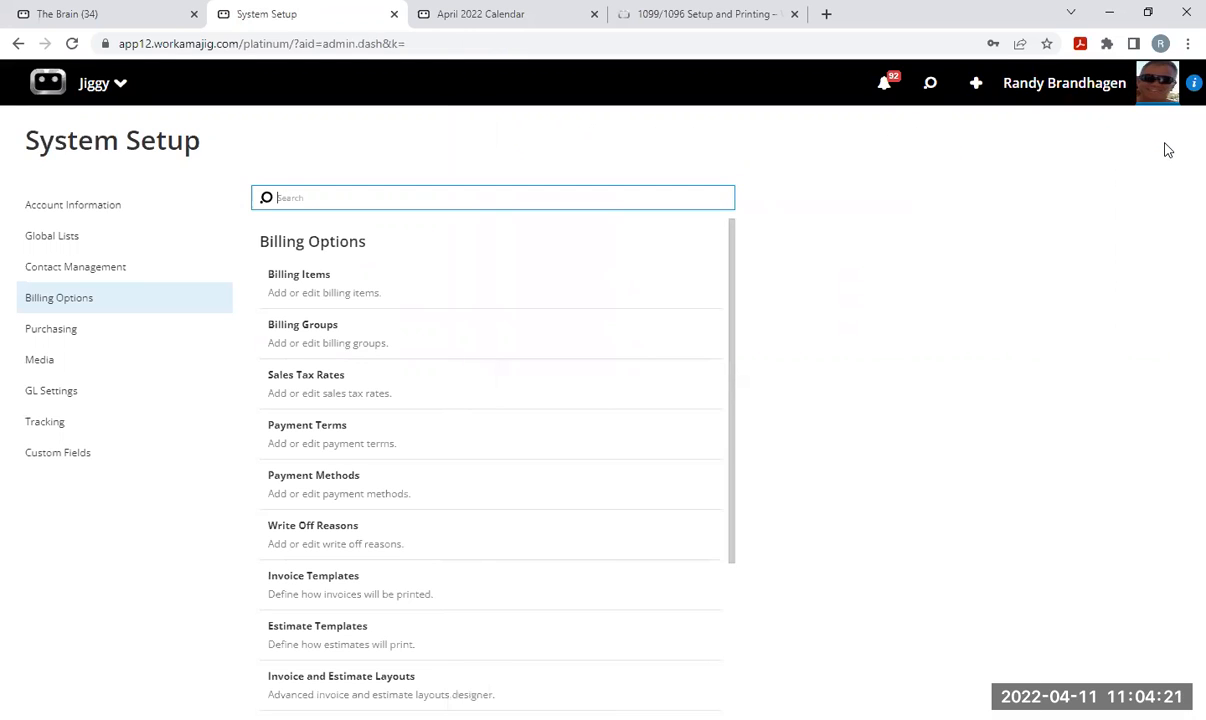
Examine the line, time, expense and header/footer options of the Detailed invoice template, and close it without saving.
scroll(501, 396, down, 1)
click(332, 505)
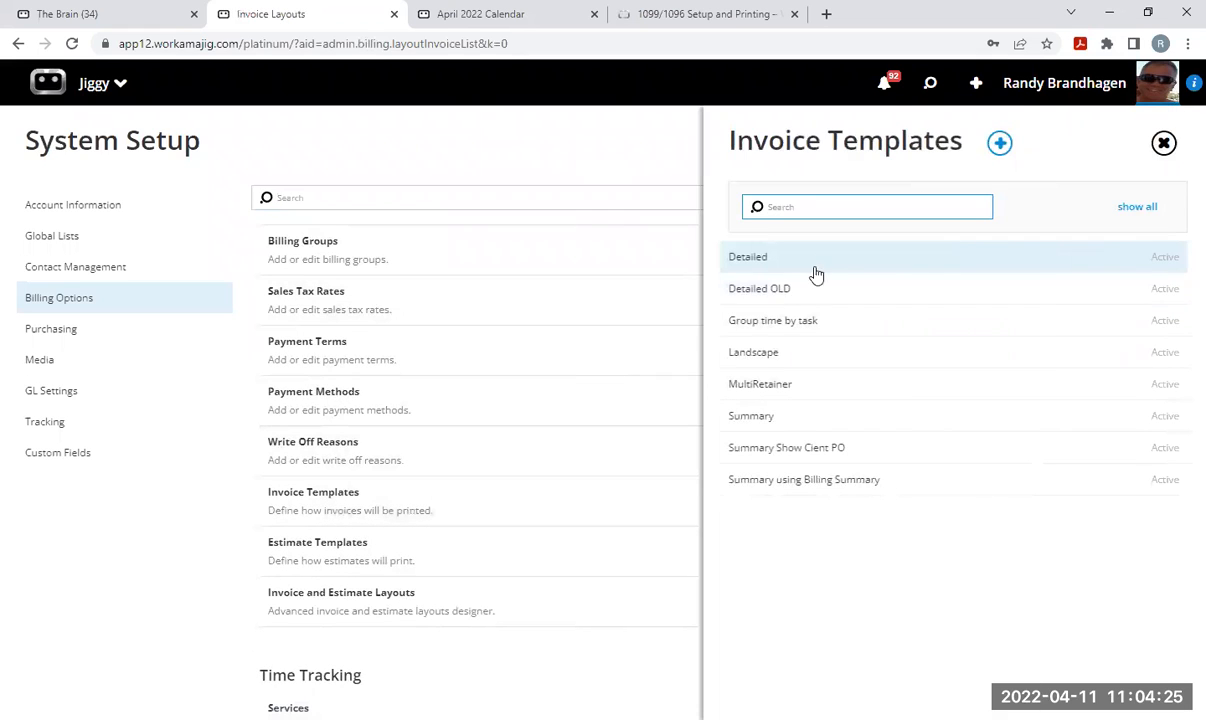
click(751, 262)
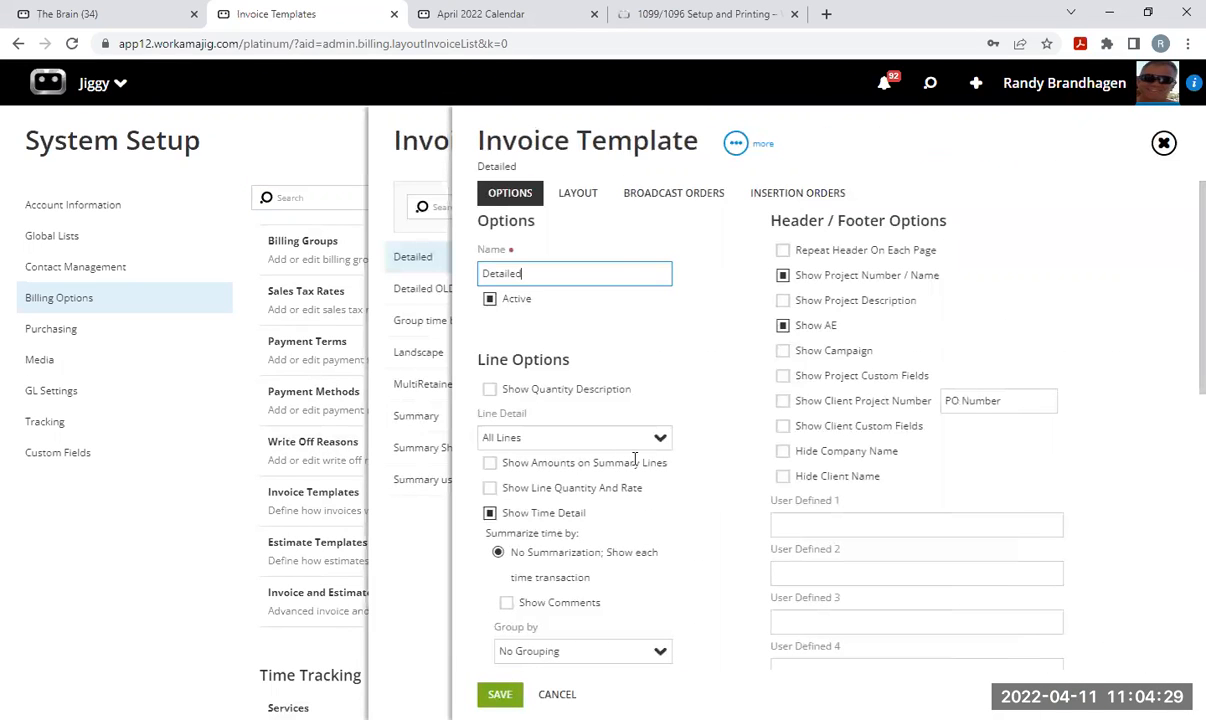
scroll(634, 553, down, 3)
scroll(634, 555, down, 3)
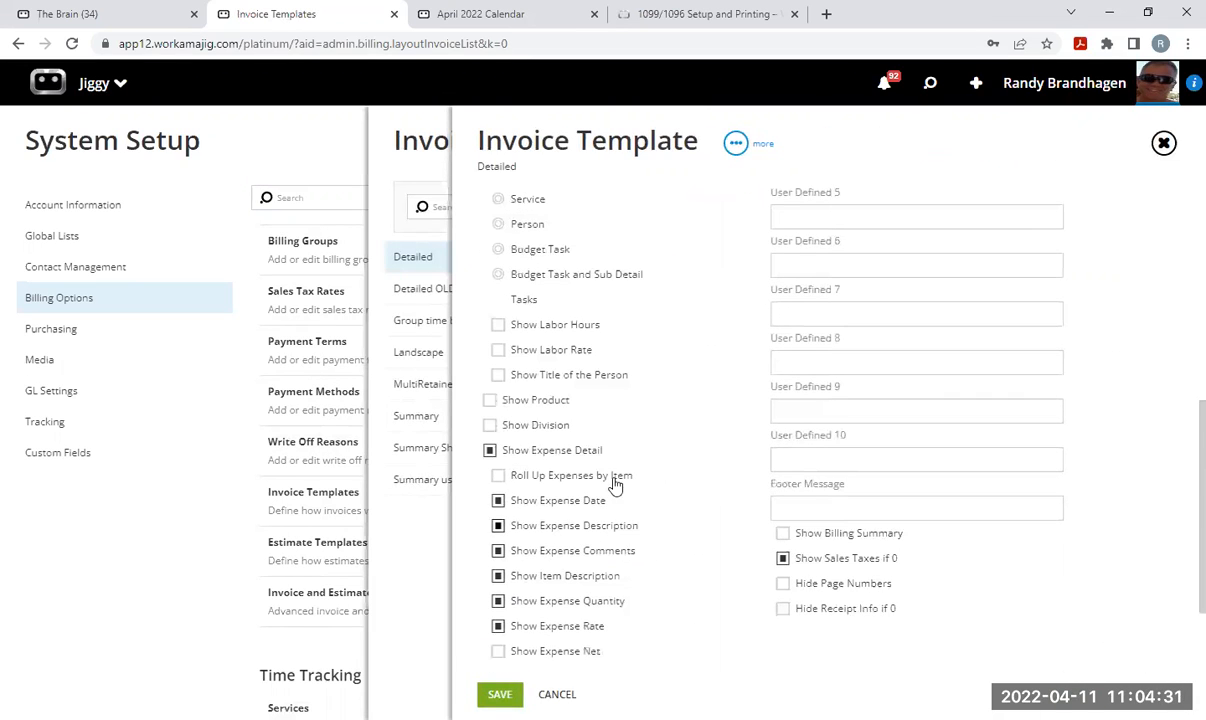
scroll(838, 368, down, 1)
scroll(838, 368, up, 5)
click(1164, 143)
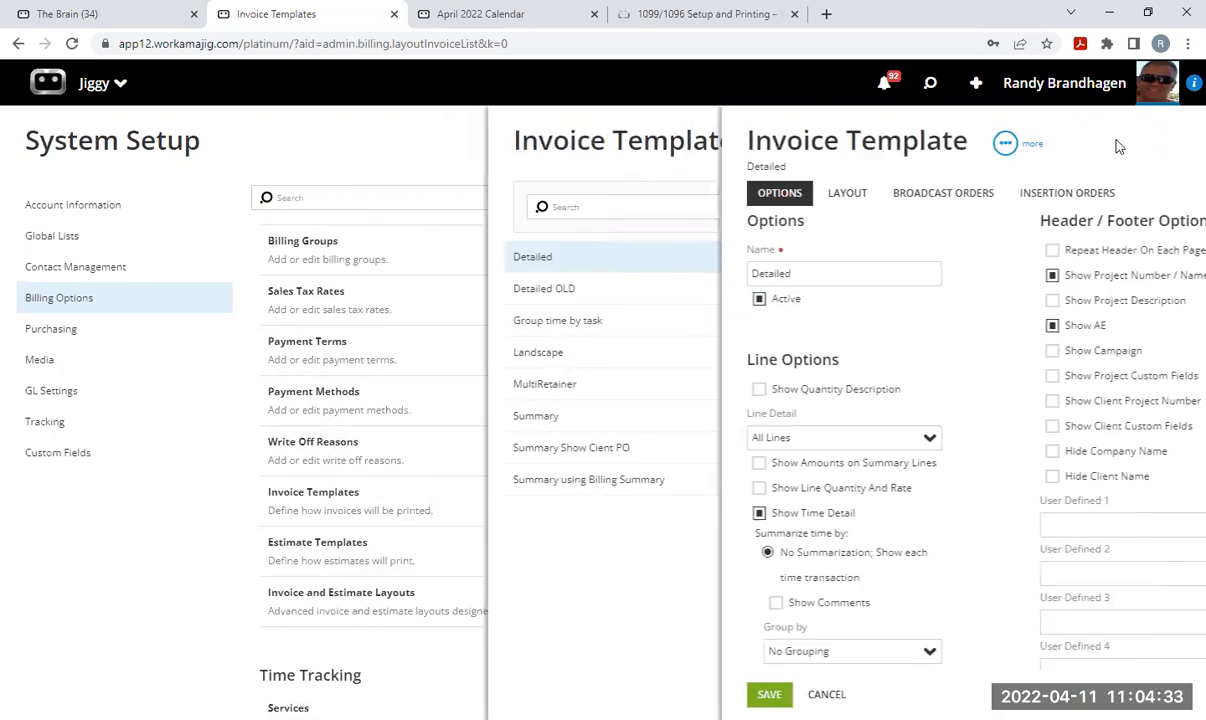
Examine the options of the Summary invoice template, and close it and the Invoice Templates list without saving.
click(786, 418)
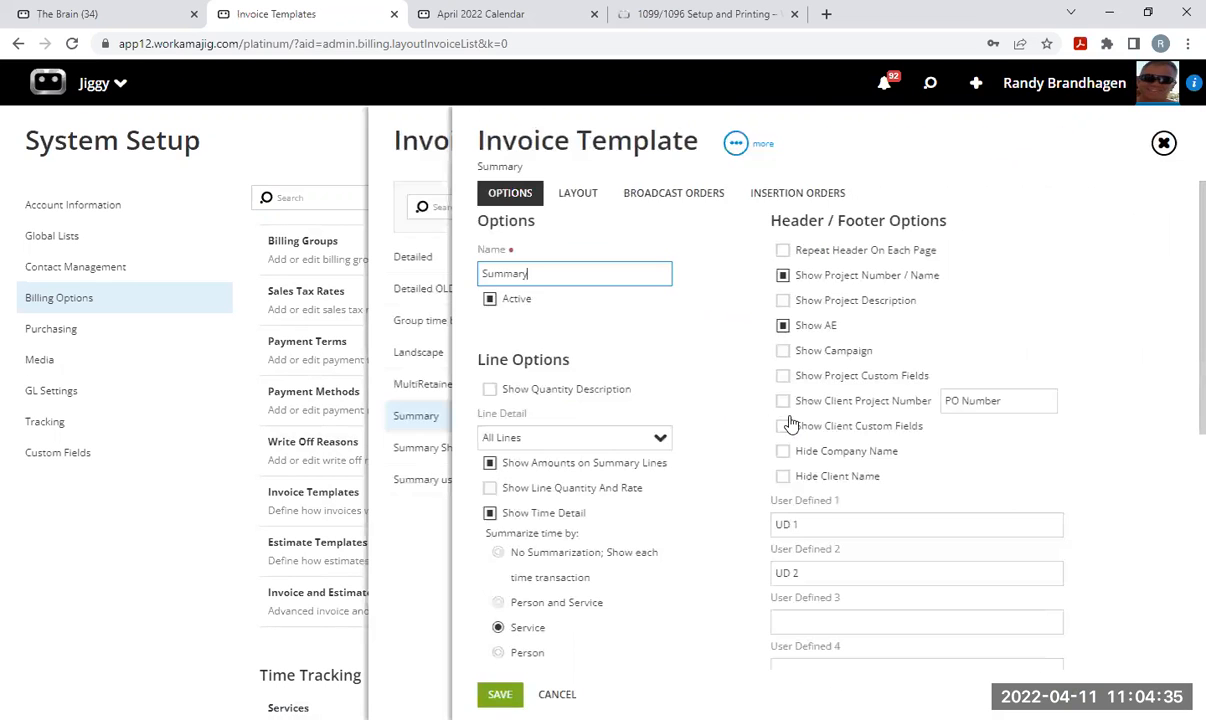
scroll(710, 401, down, 3)
scroll(710, 401, up, 3)
click(1164, 143)
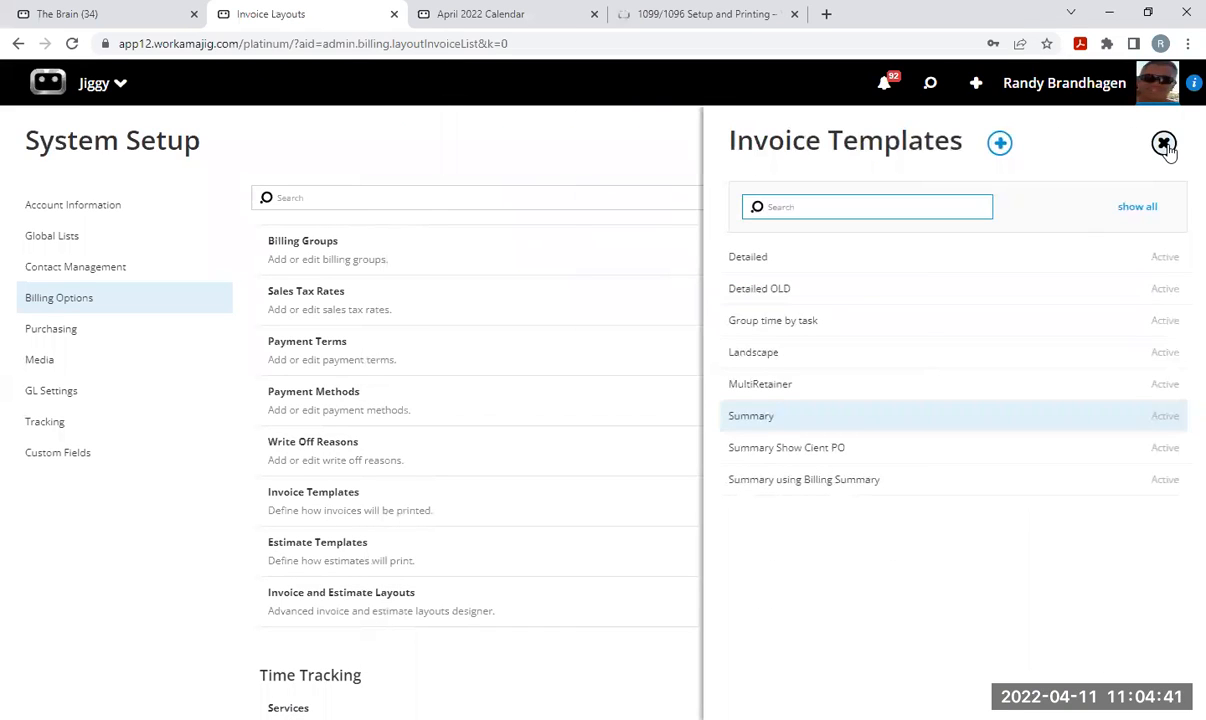
click(1163, 146)
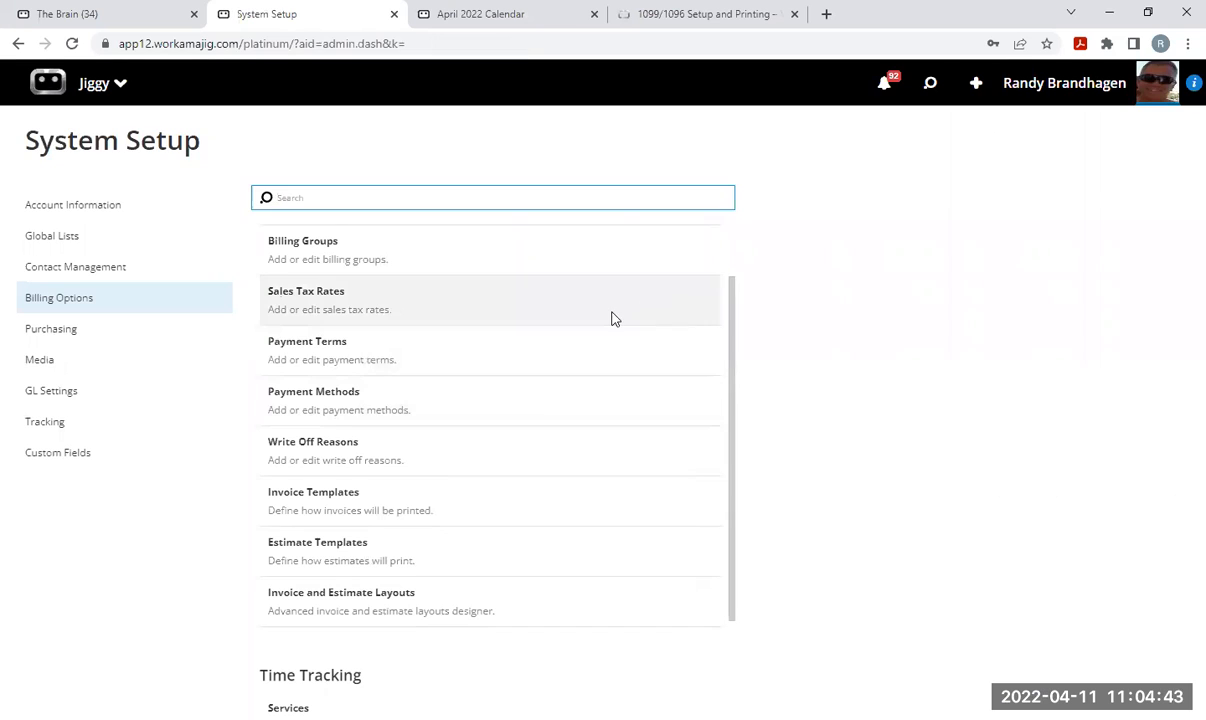
View the Account Management entry's details in the Services list under Time Tracking, and close the list.
scroll(611, 318, down, 2)
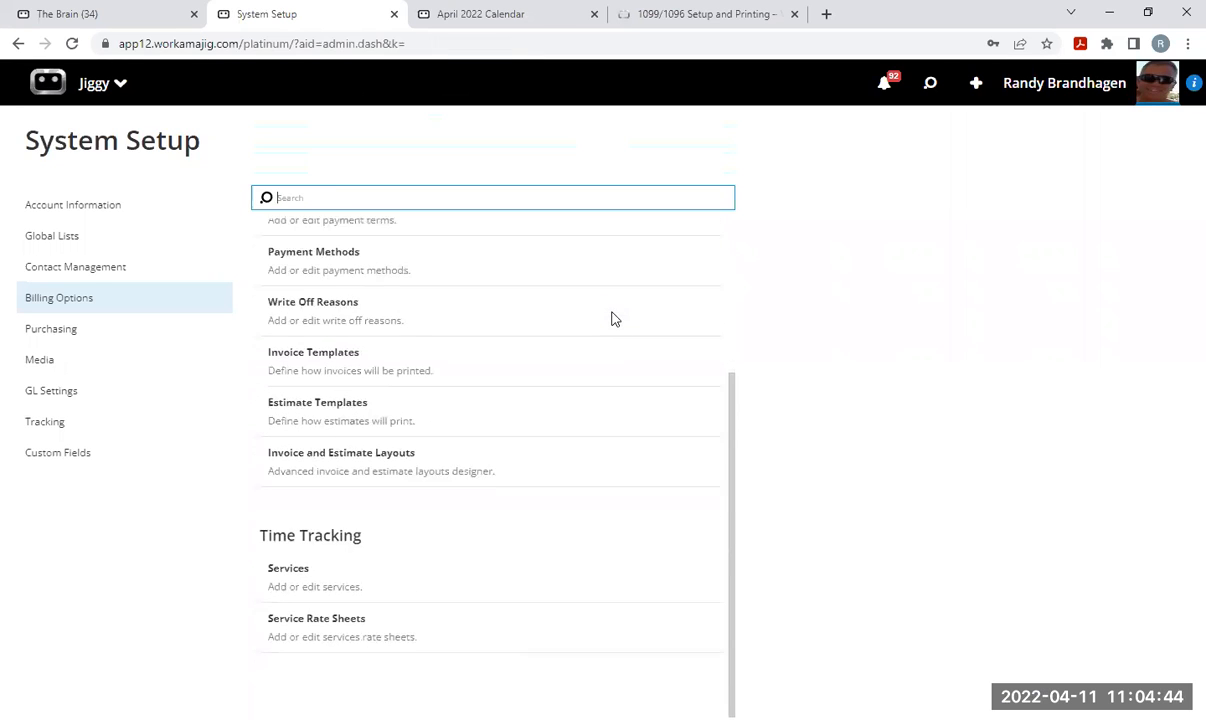
click(337, 578)
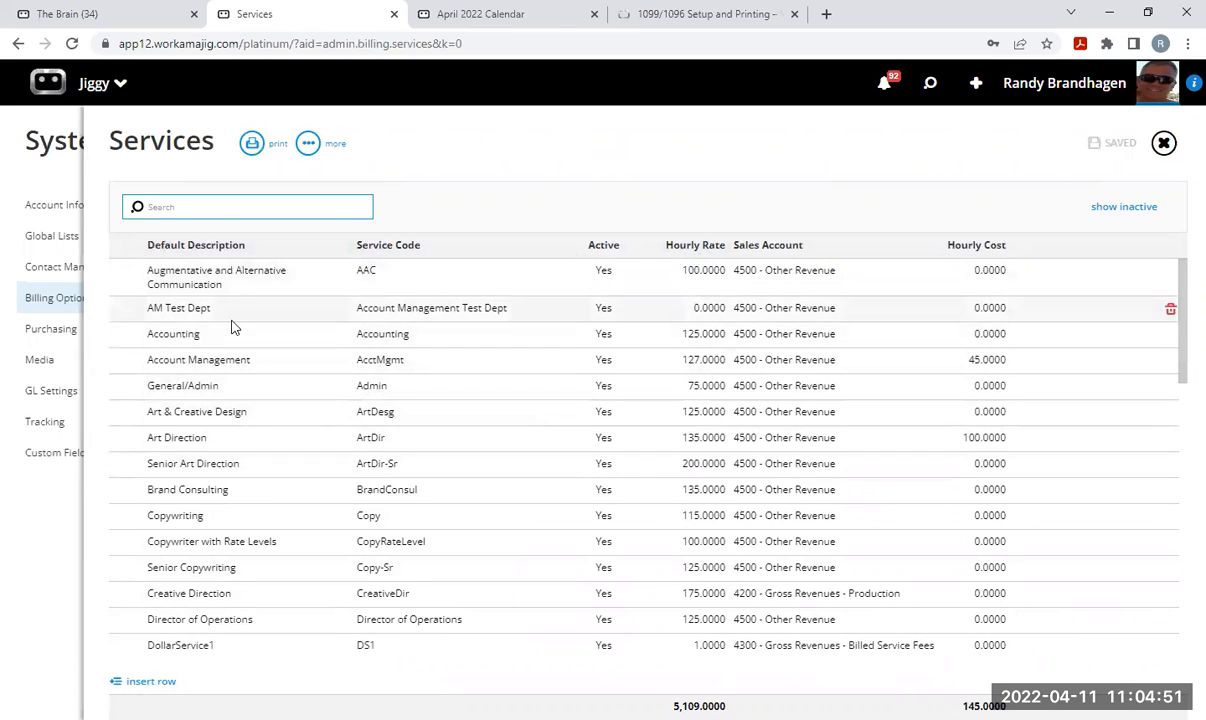
click(219, 363)
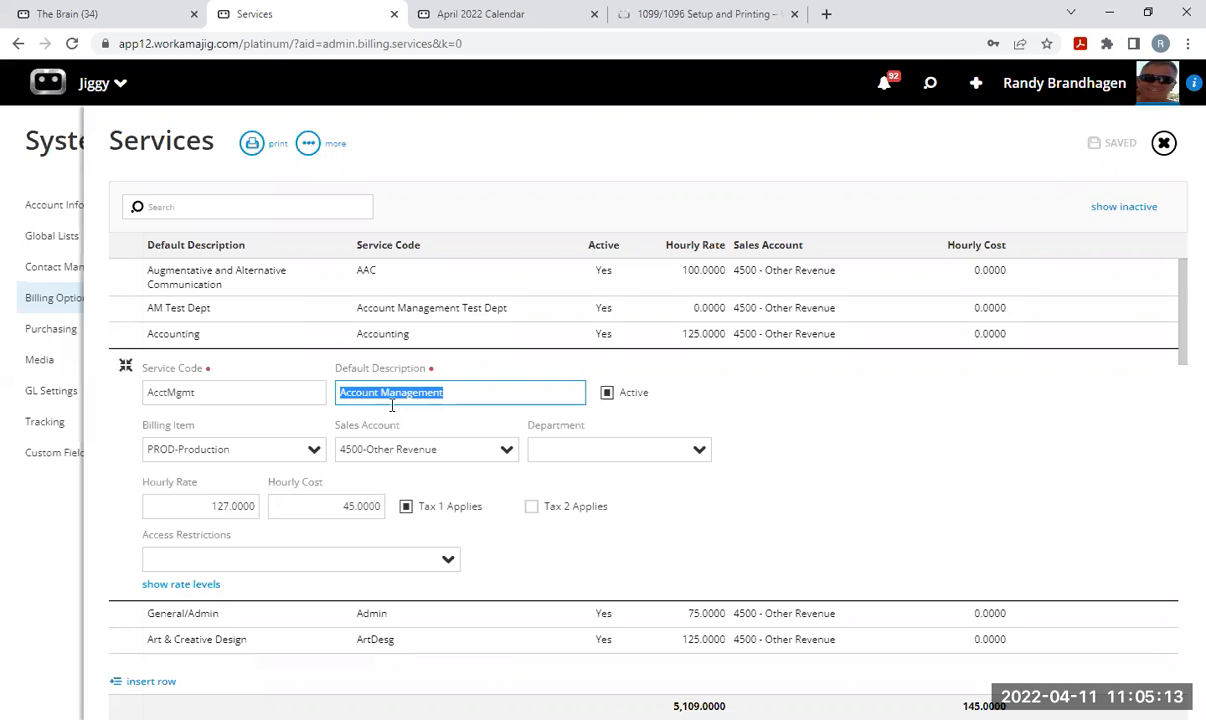
click(1163, 143)
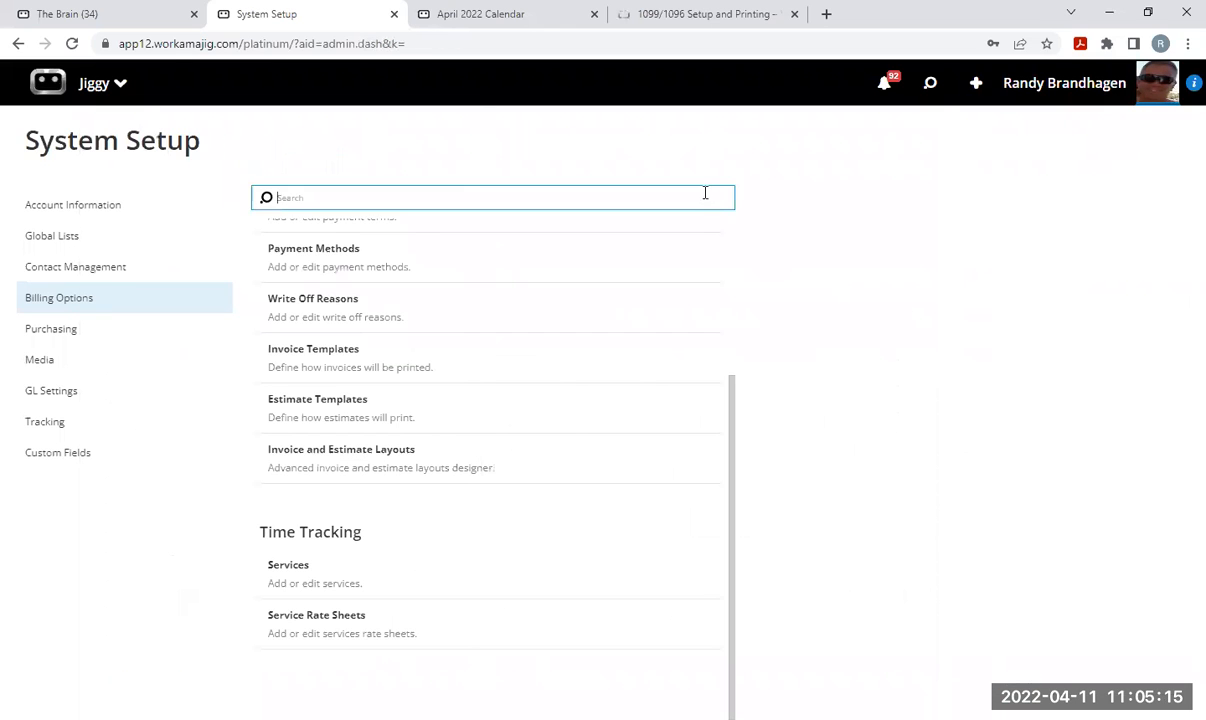
Review the Non-profits service rate sheet and its percentage adjustment option without applying it, and return to the Billing Options list.
click(320, 626)
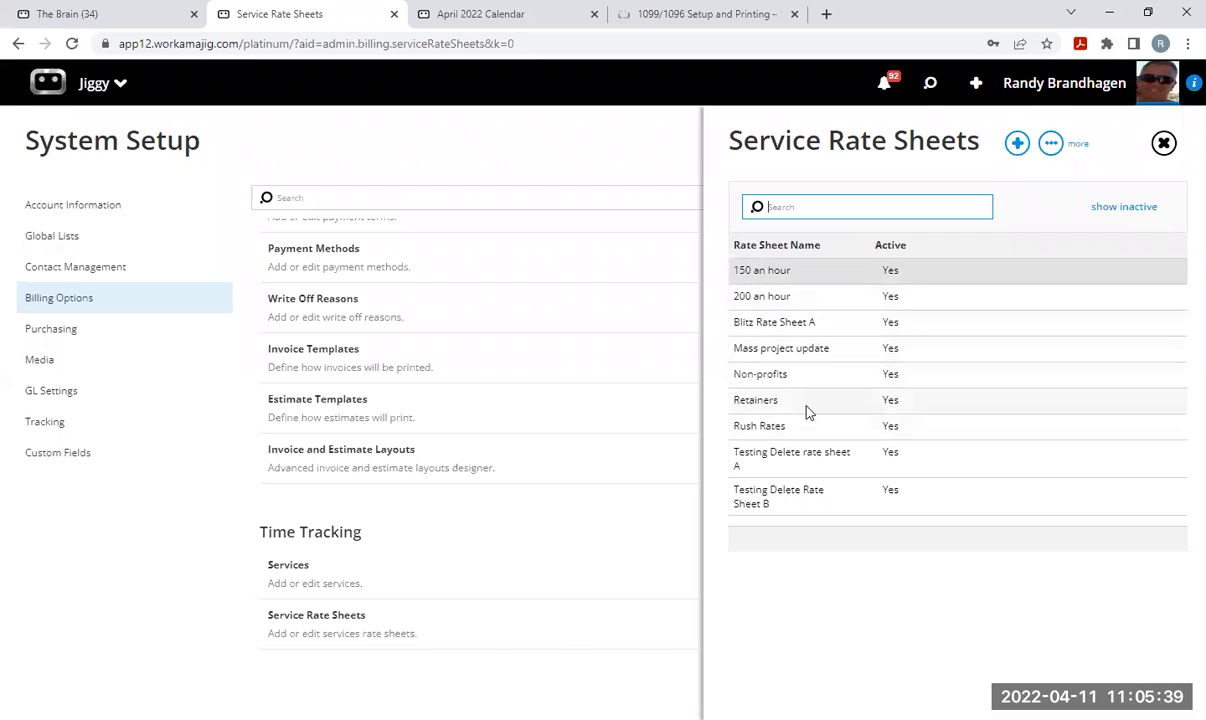
click(778, 377)
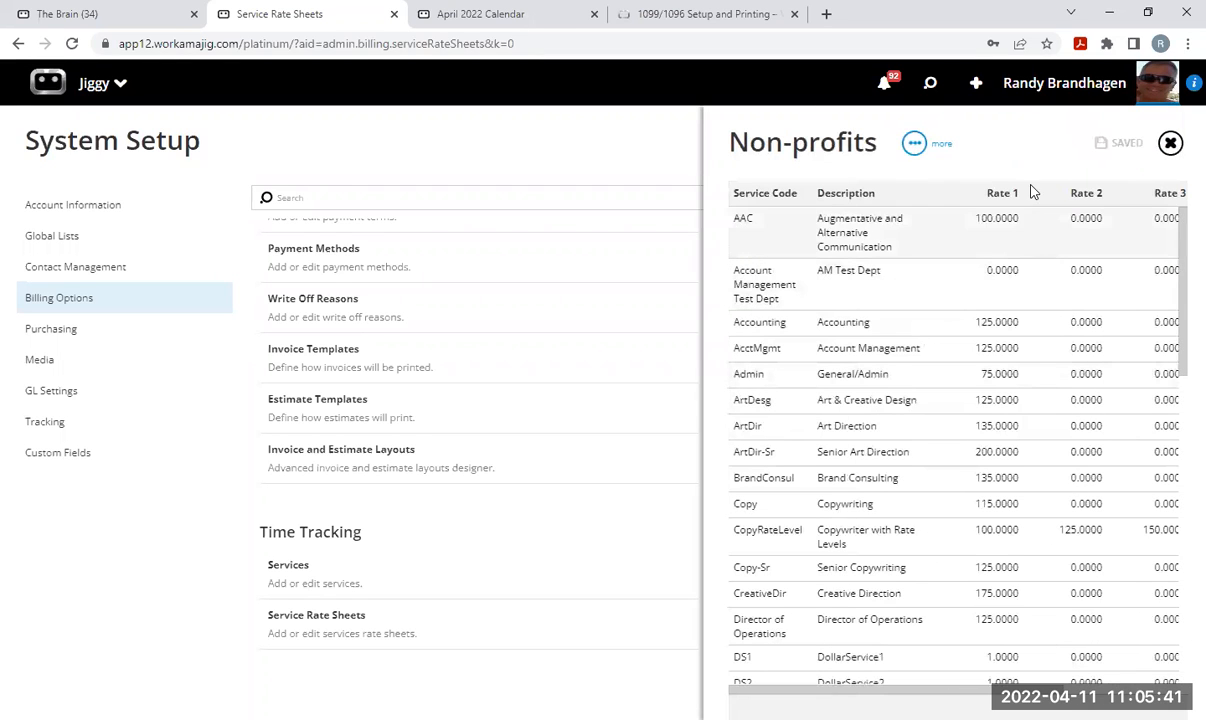
click(913, 146)
click(835, 350)
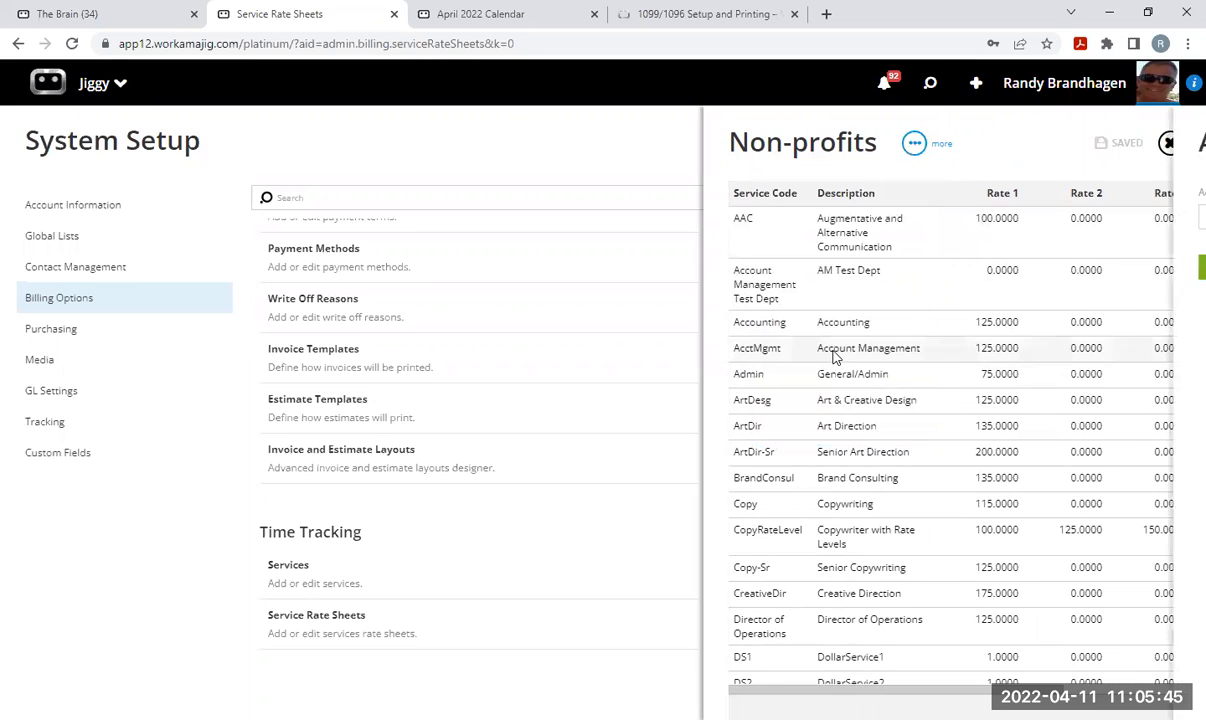
drag(1184, 216, 1150, 217)
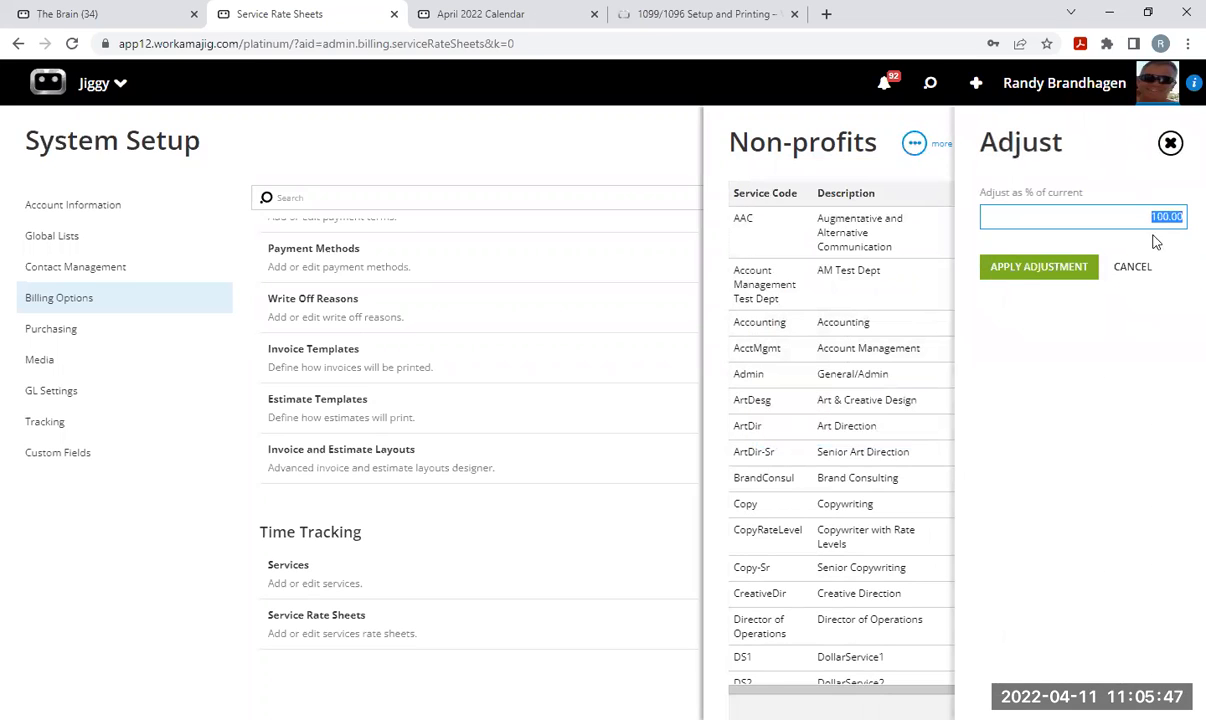
click(1170, 142)
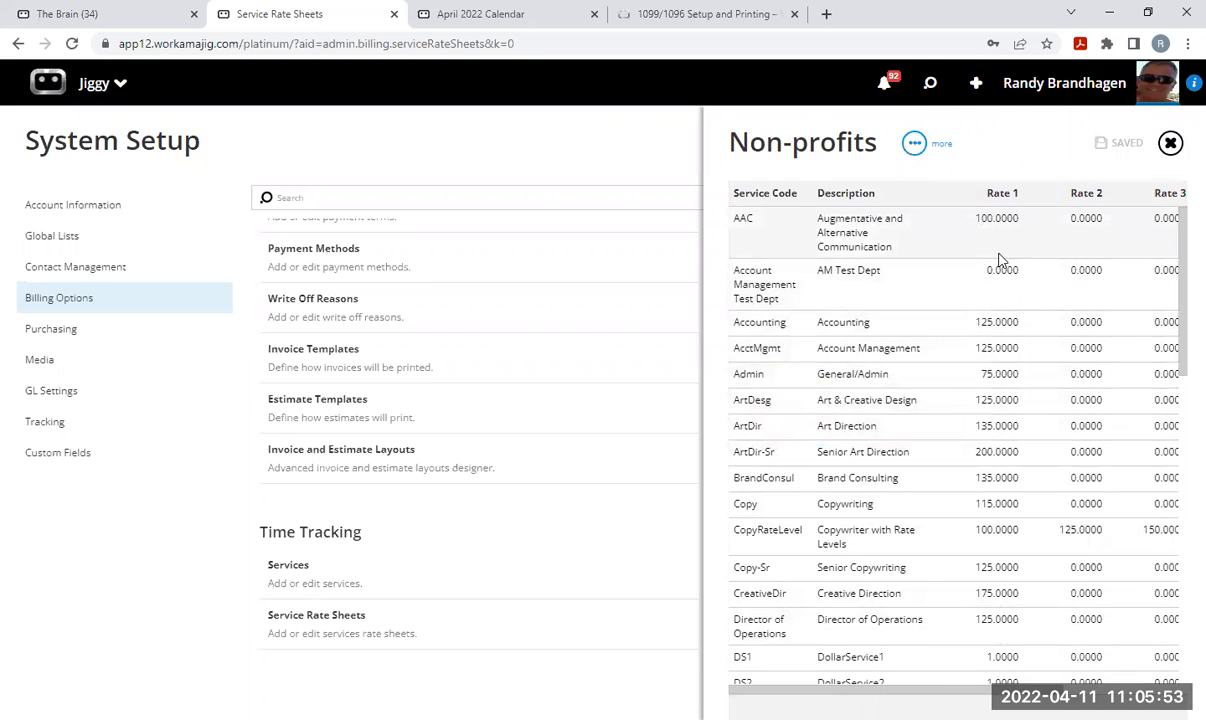
click(1171, 143)
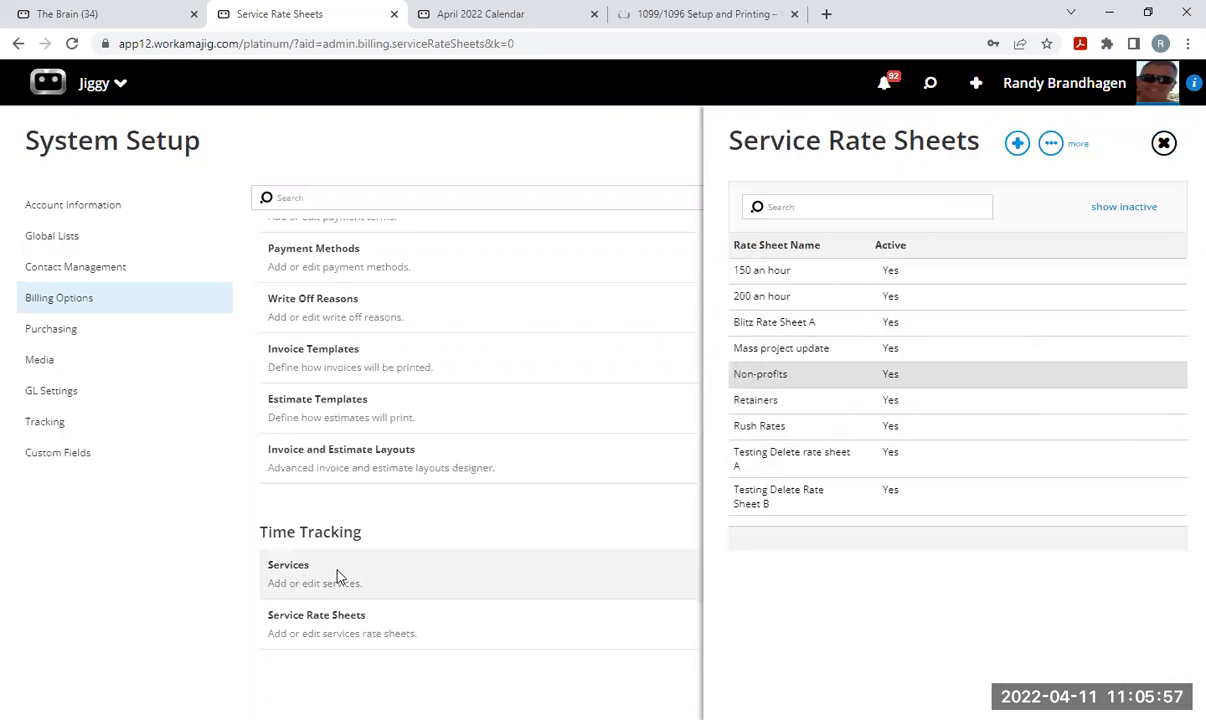
click(1164, 145)
scroll(560, 470, up, 3)
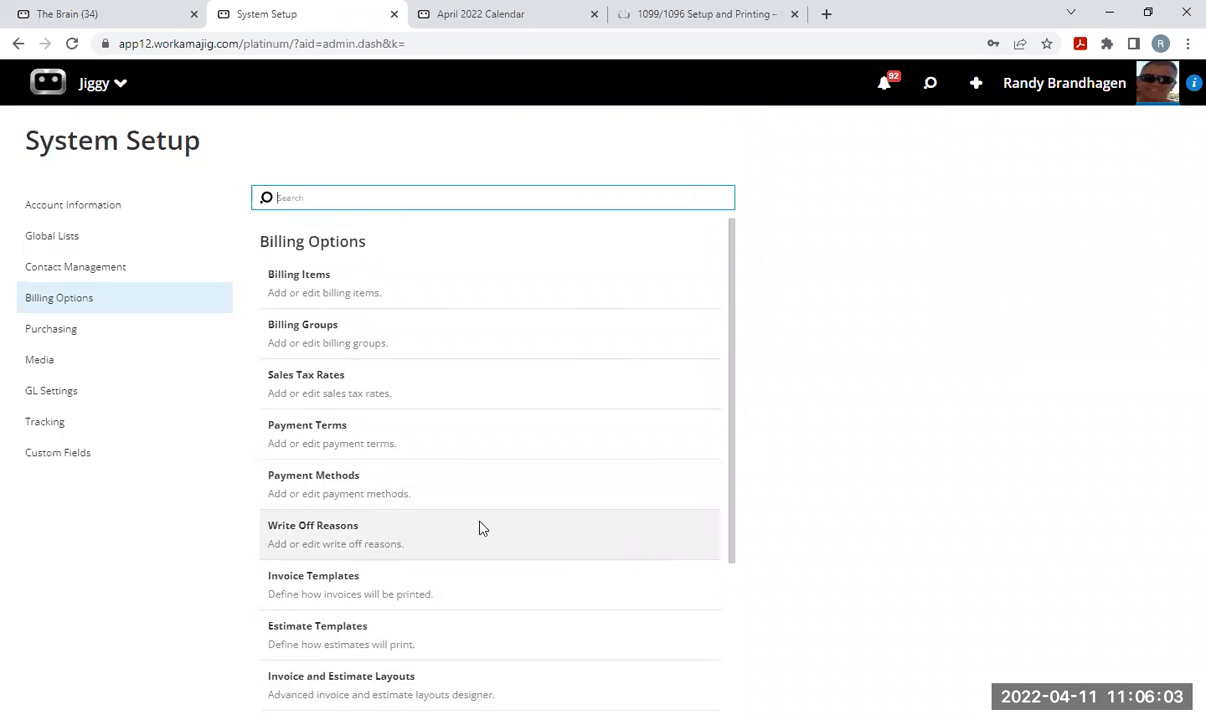
Open the Today - Creatives page and search its tasks for "march".
click(113, 86)
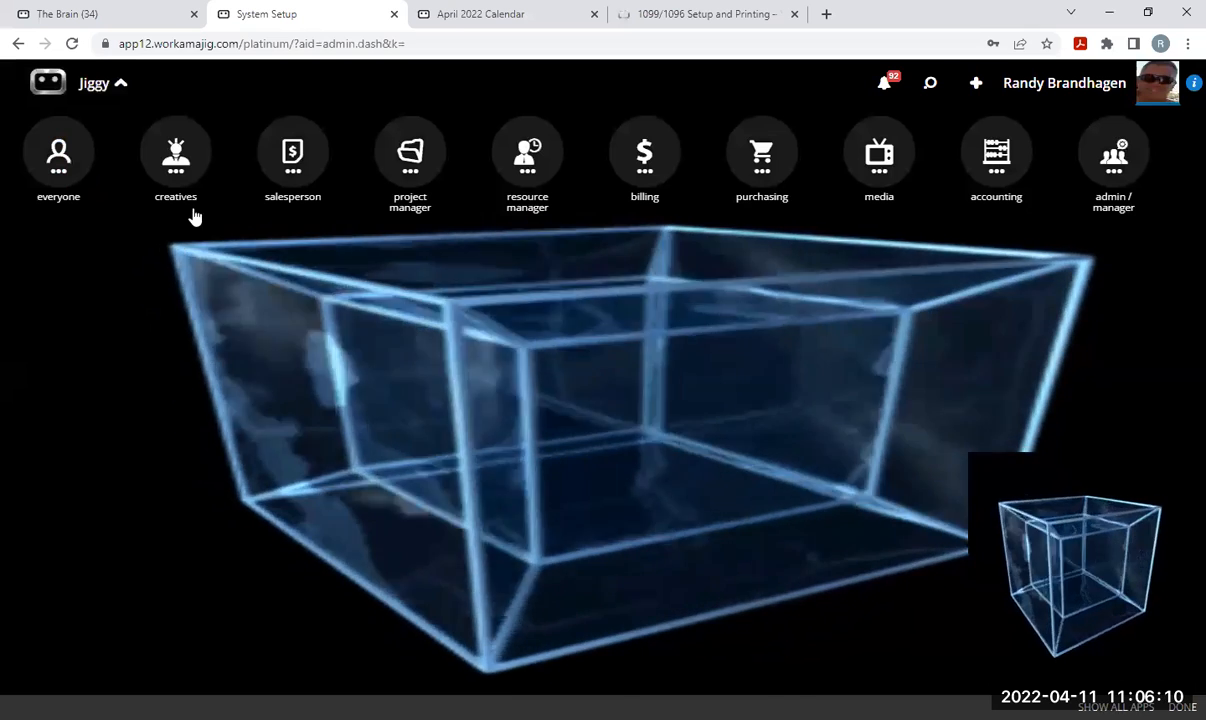
click(187, 164)
click(73, 277)
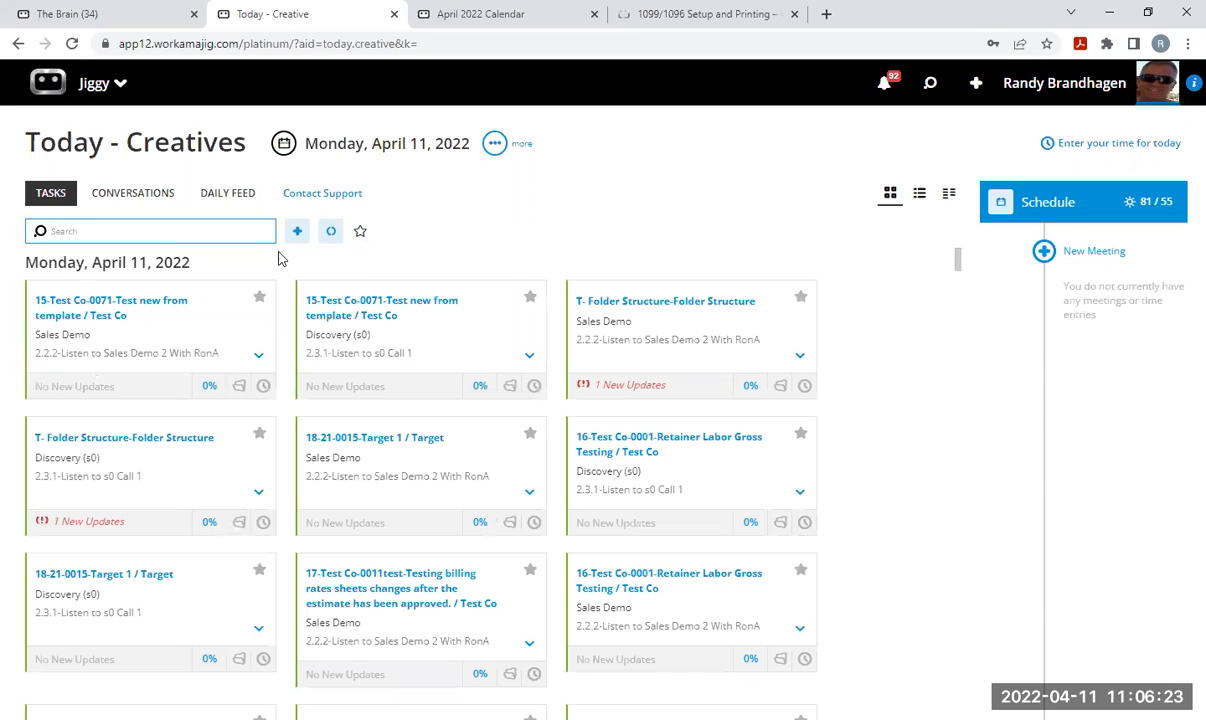
click(184, 225)
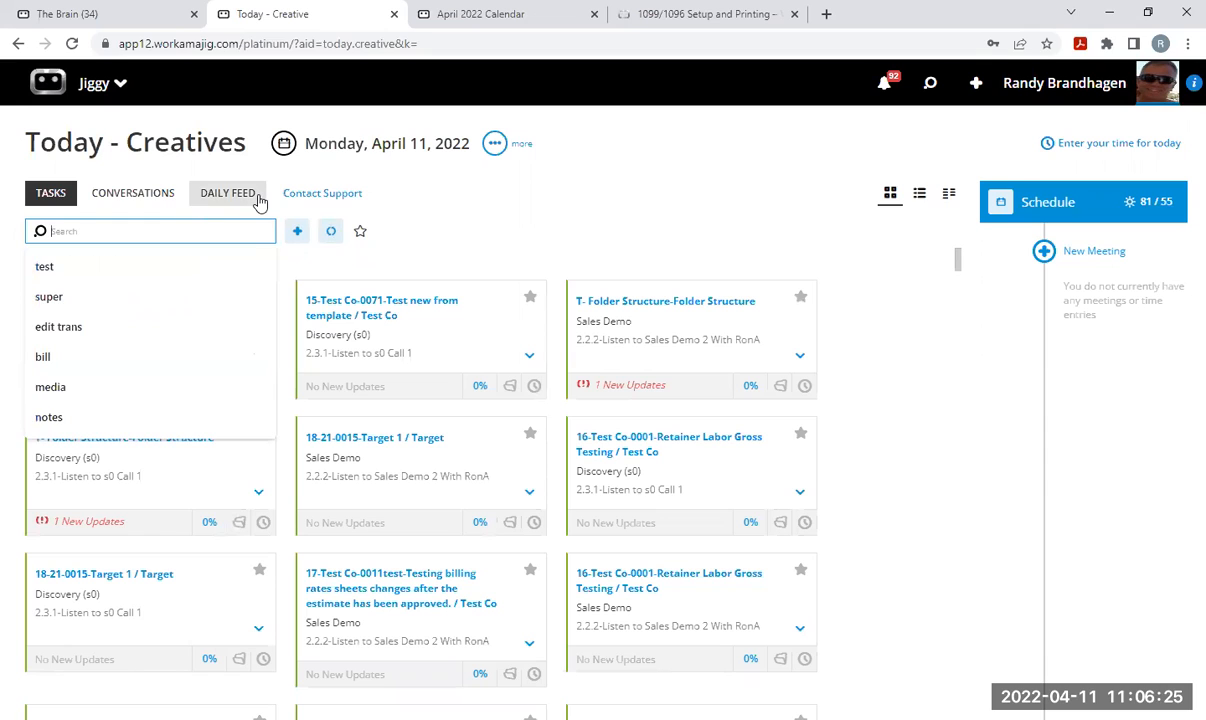
text(marc)
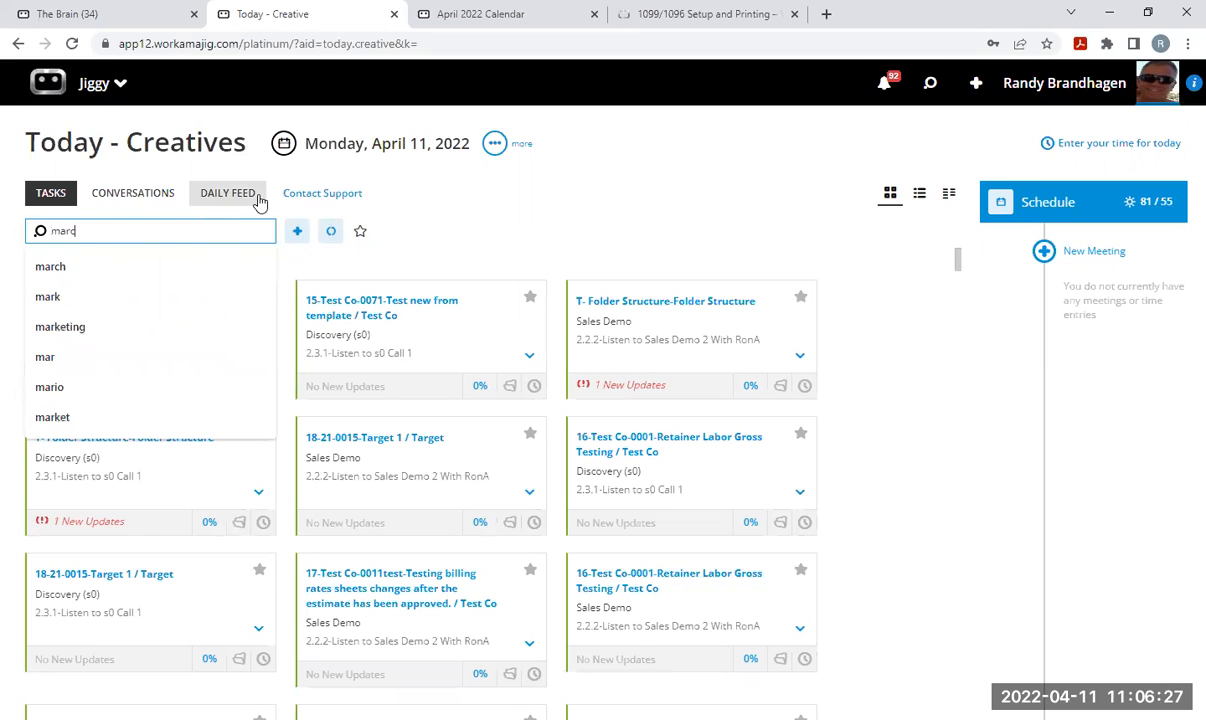
text(h)
key(Return)
click(607, 190)
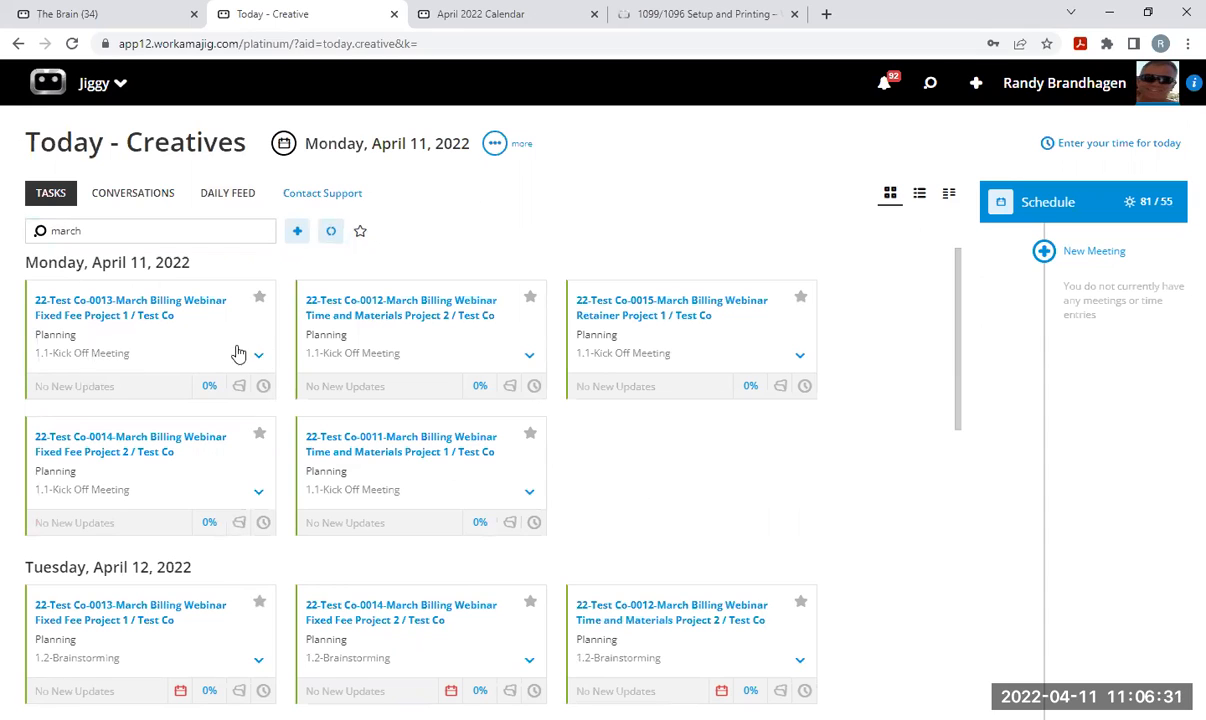
Open the settings of project 22-Test Co-0013, and from there view the billing details of its client, Test Co.
click(133, 313)
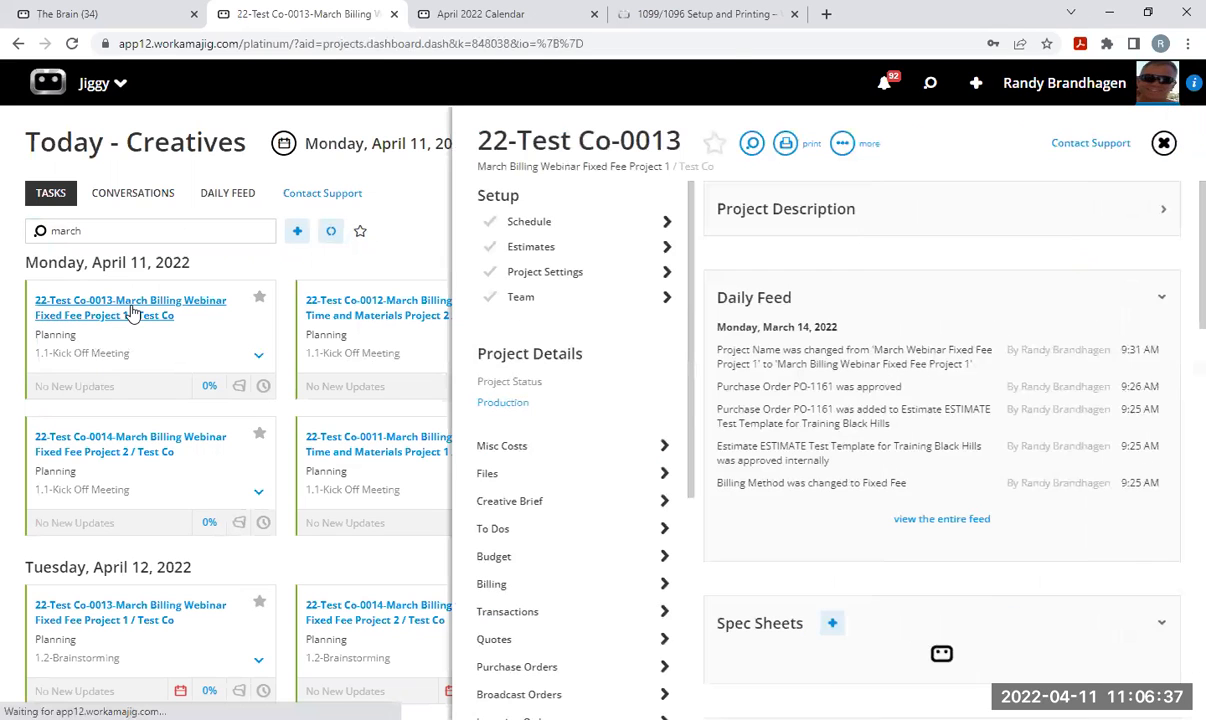
click(571, 286)
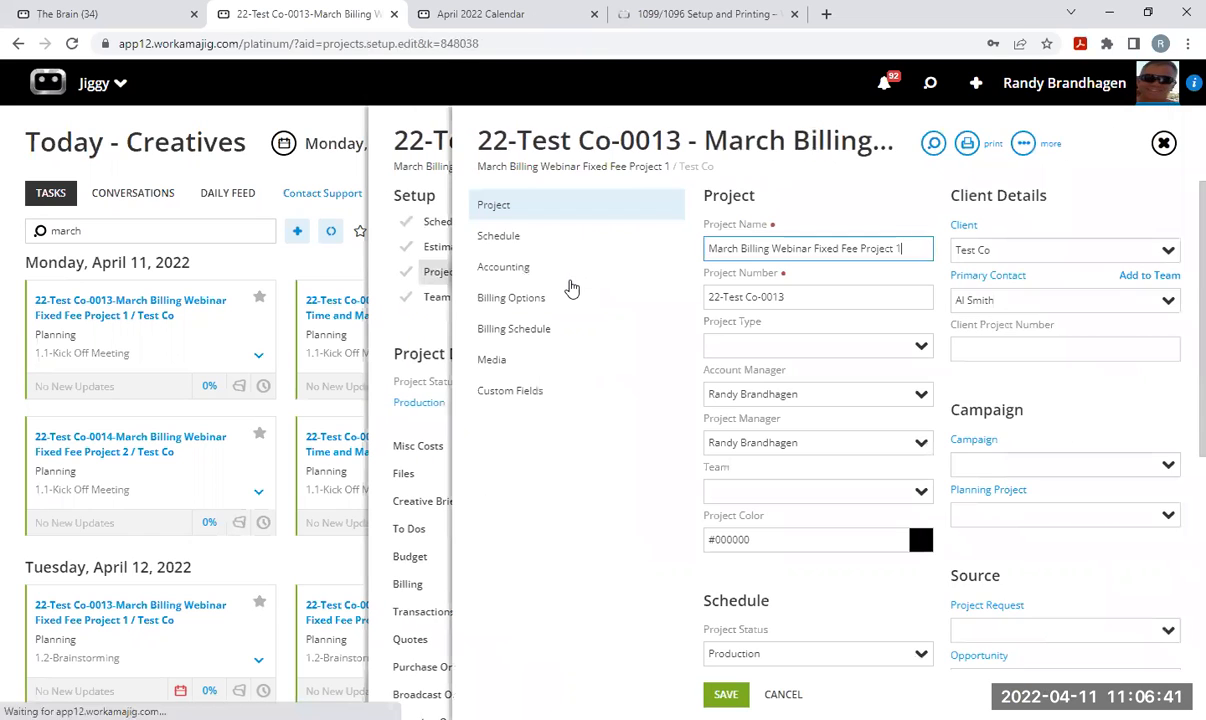
click(965, 227)
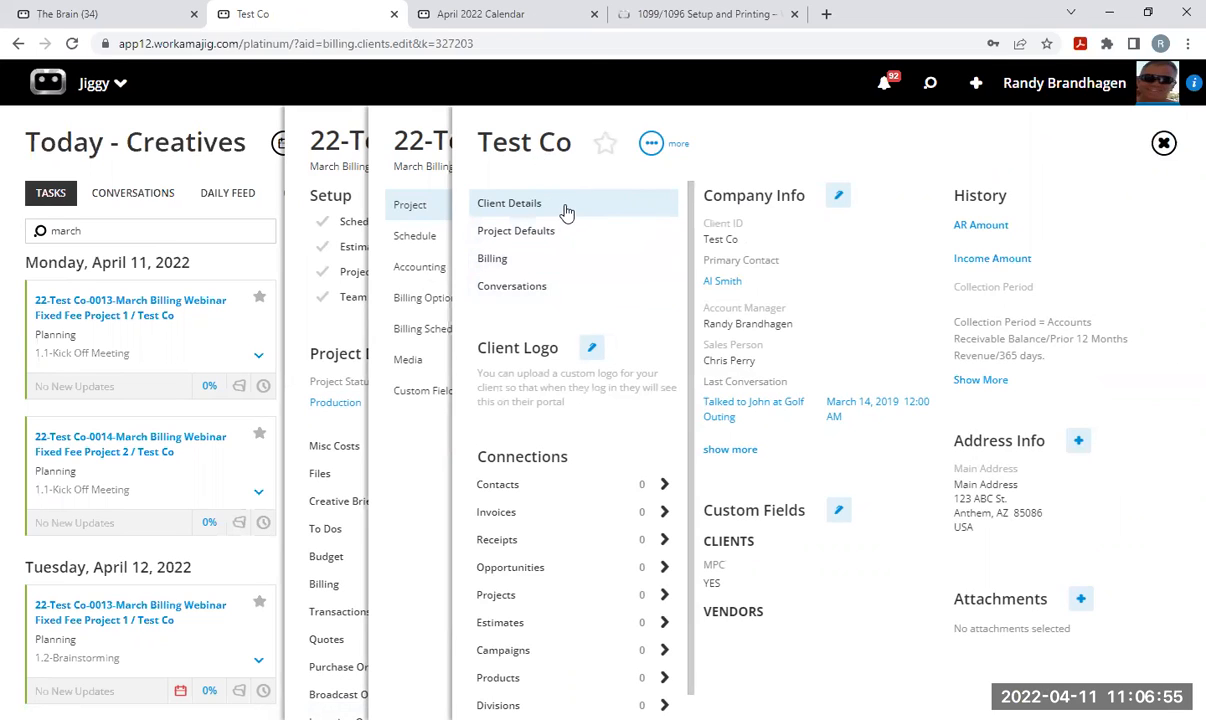
click(533, 262)
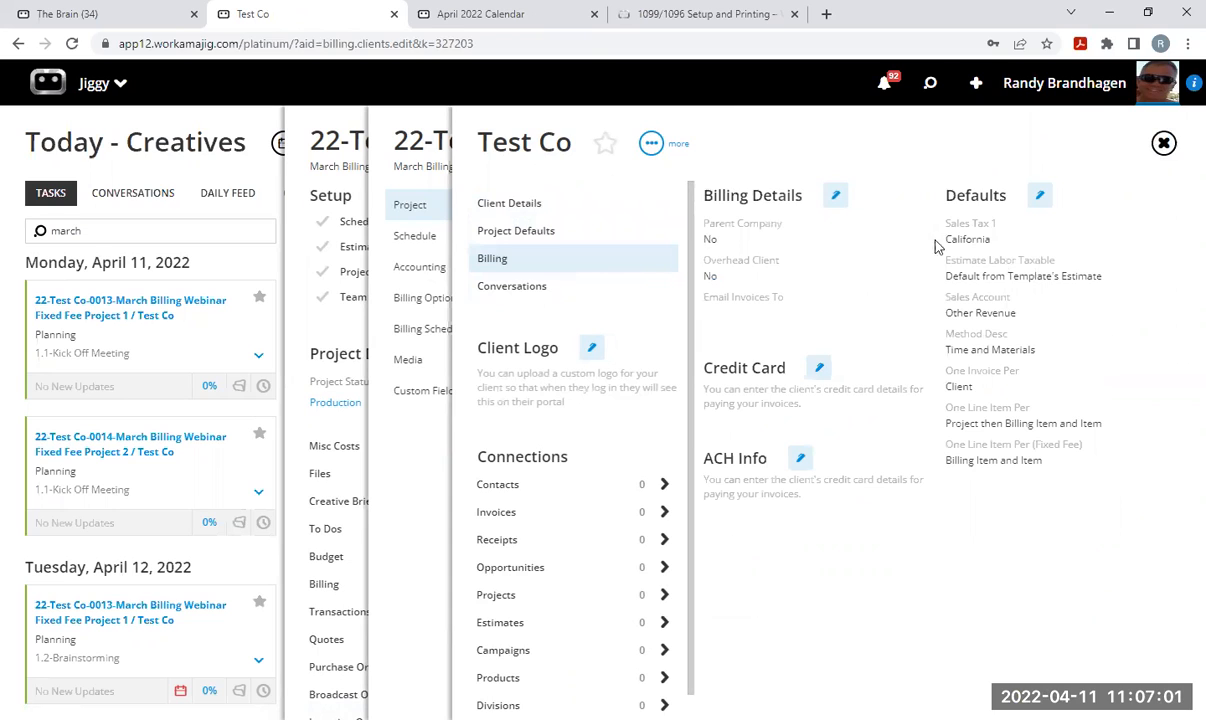
Open Test Co's billing defaults for editing, and review the available invoice templates and billing methods without changing them.
click(1040, 200)
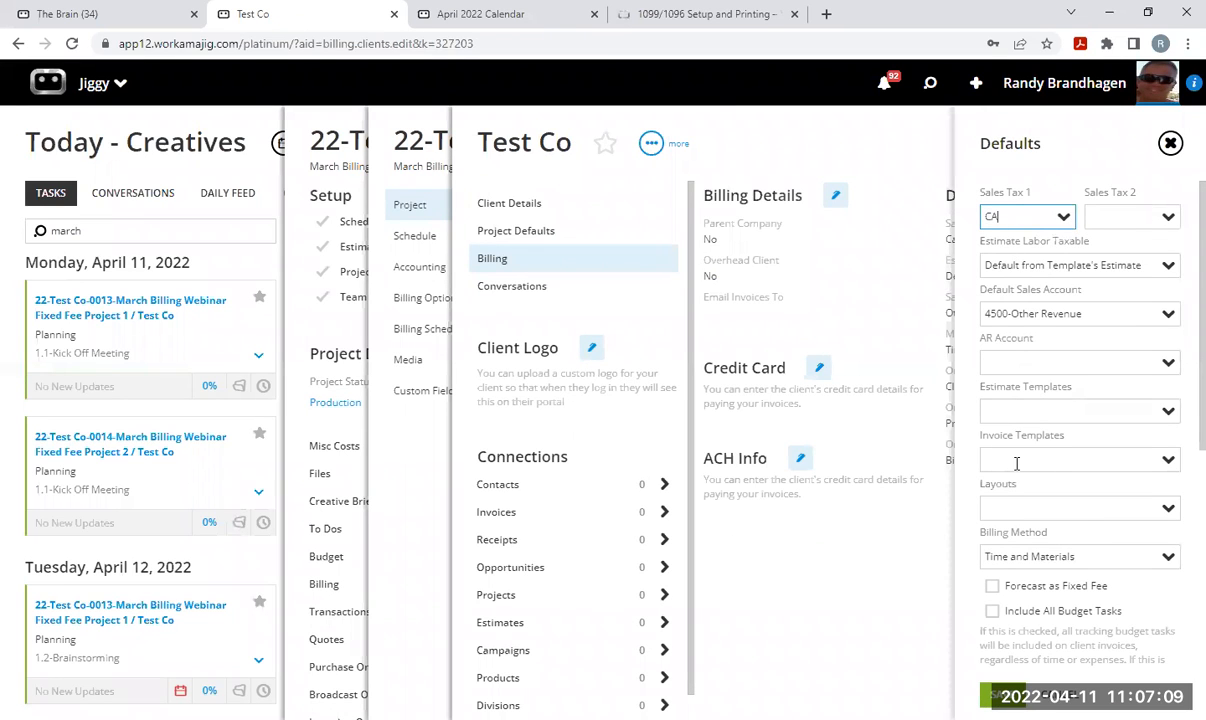
scroll(1017, 463, down, 1)
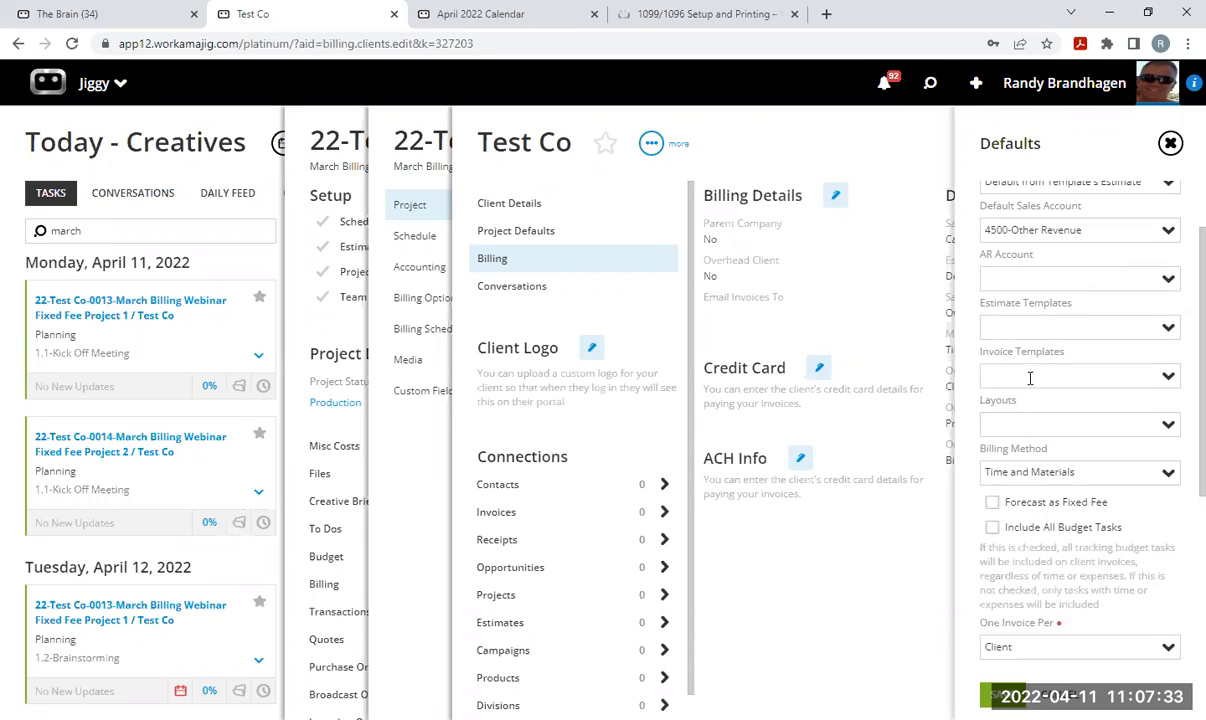
click(1165, 380)
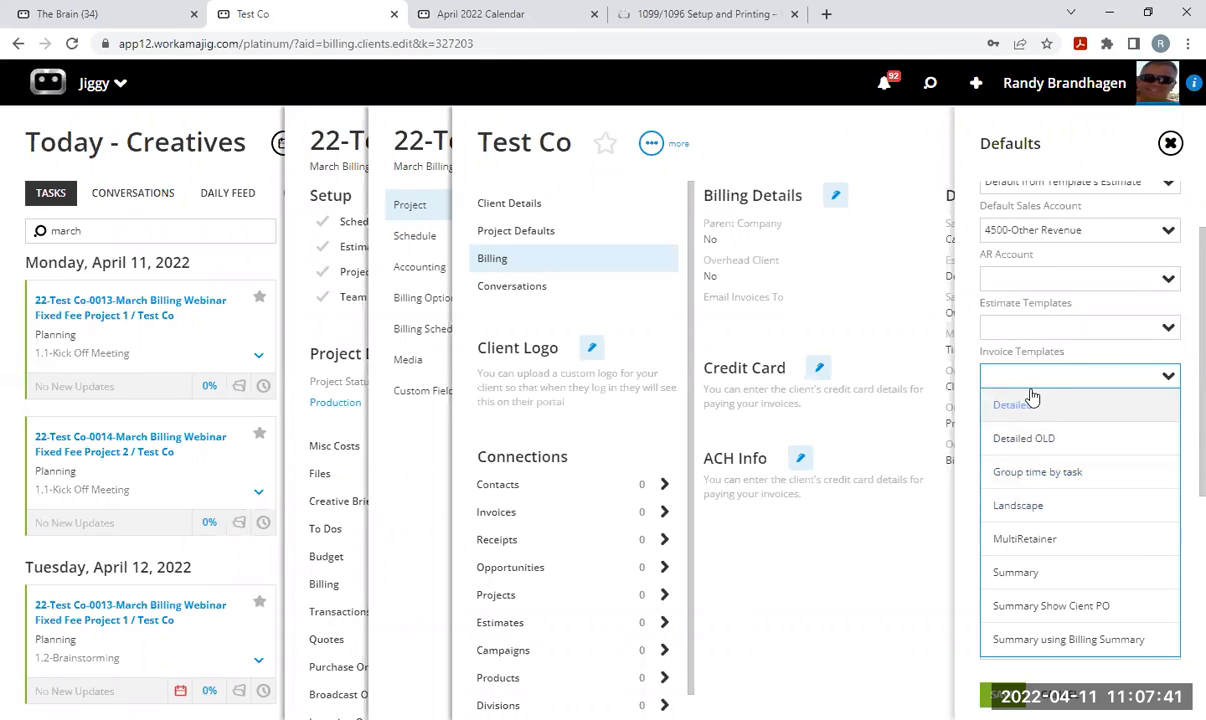
click(966, 286)
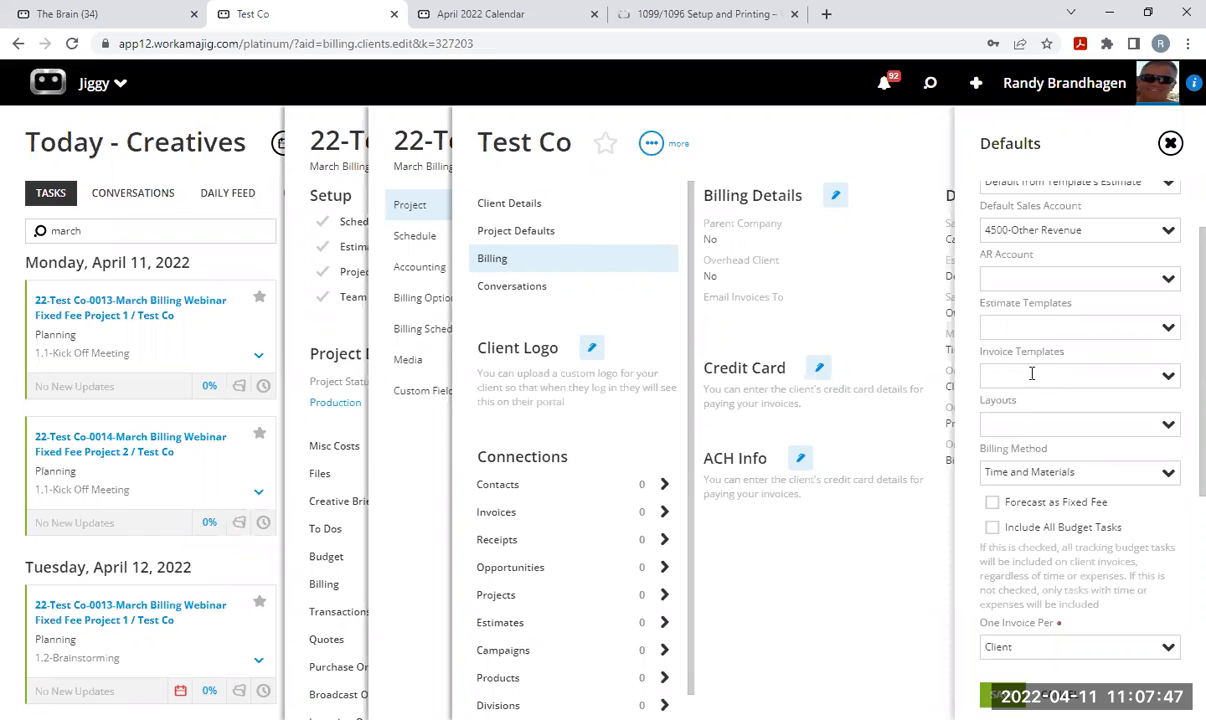
scroll(1008, 421, down, 3)
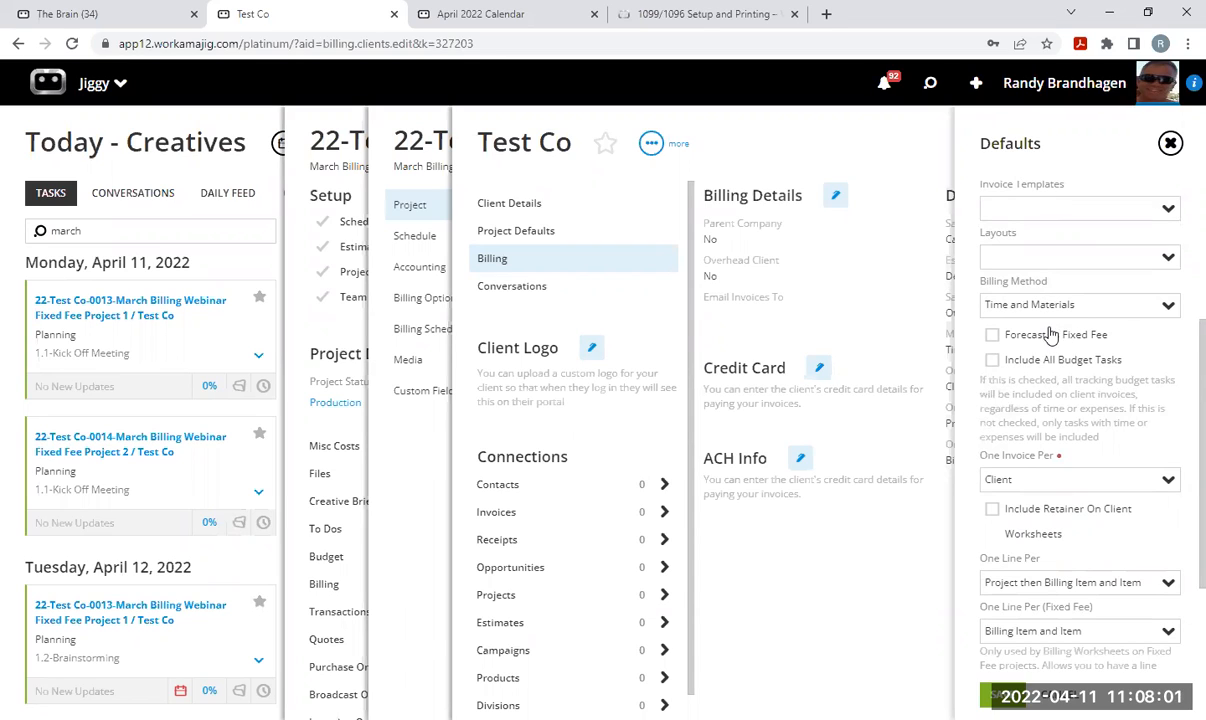
click(1172, 308)
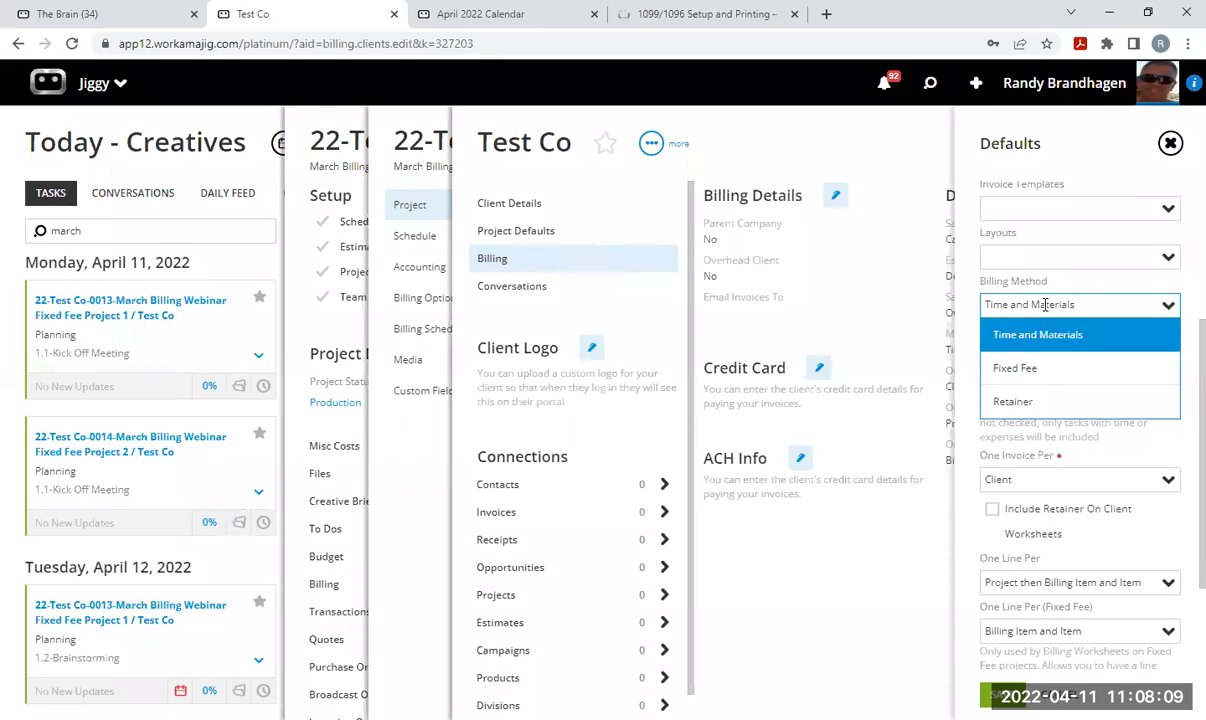
click(970, 255)
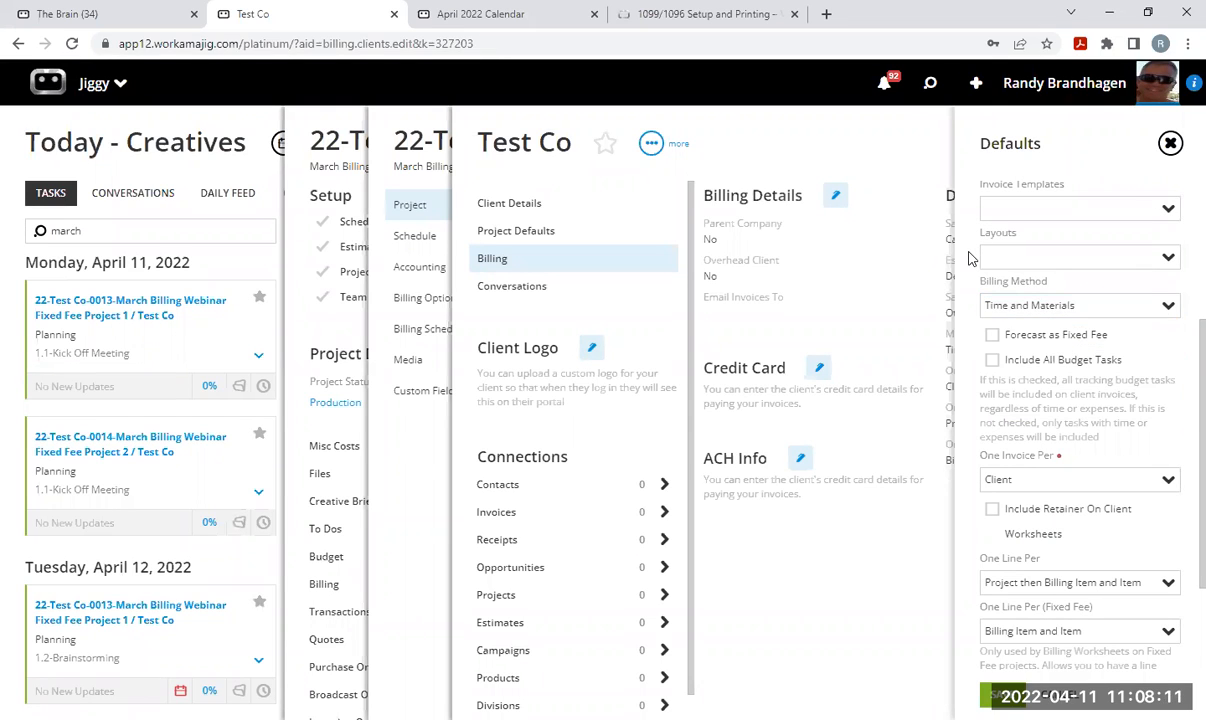
Review the One Invoice Per and One Line Per choices in Test Co's billing defaults, keeping Client and Project then Billing Item and Item.
scroll(1095, 500, down, 3)
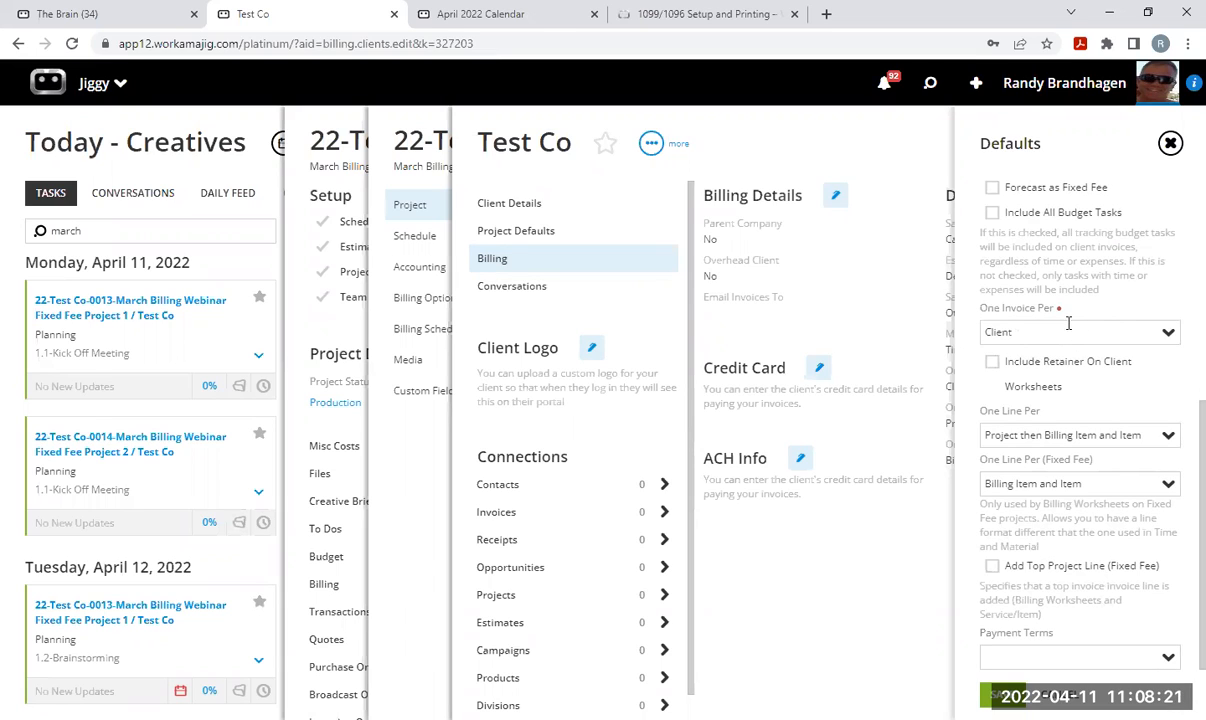
click(1165, 334)
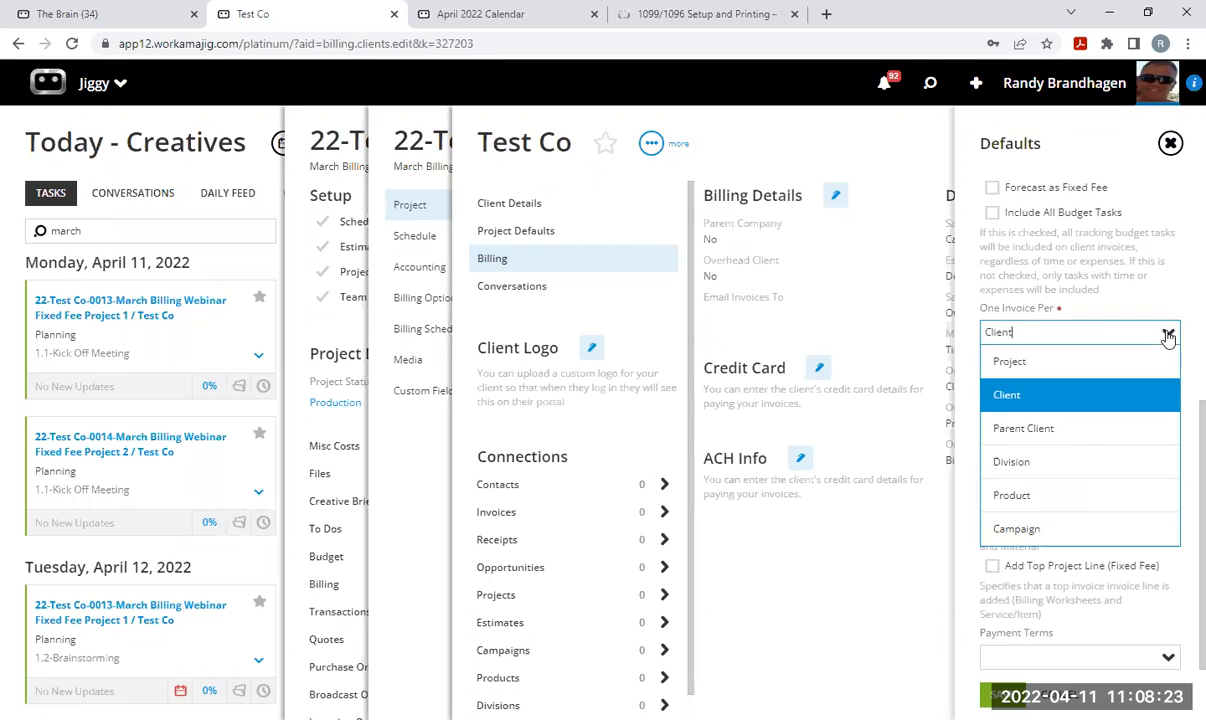
click(1022, 400)
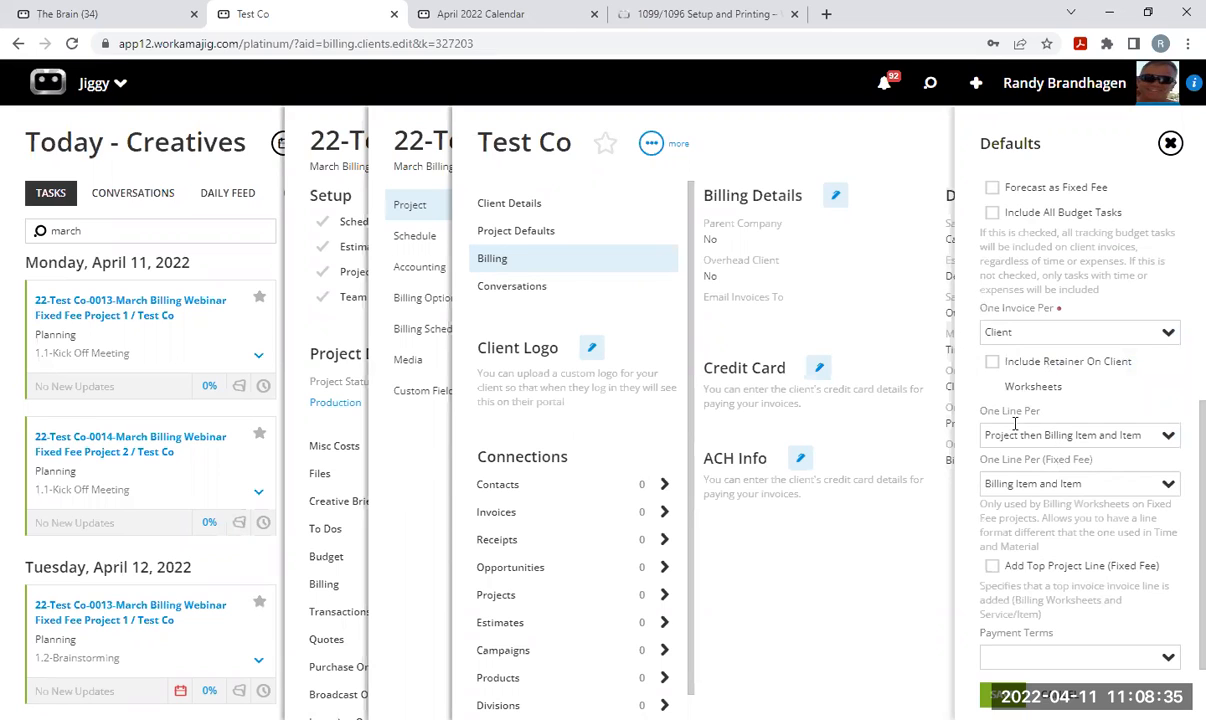
click(1165, 435)
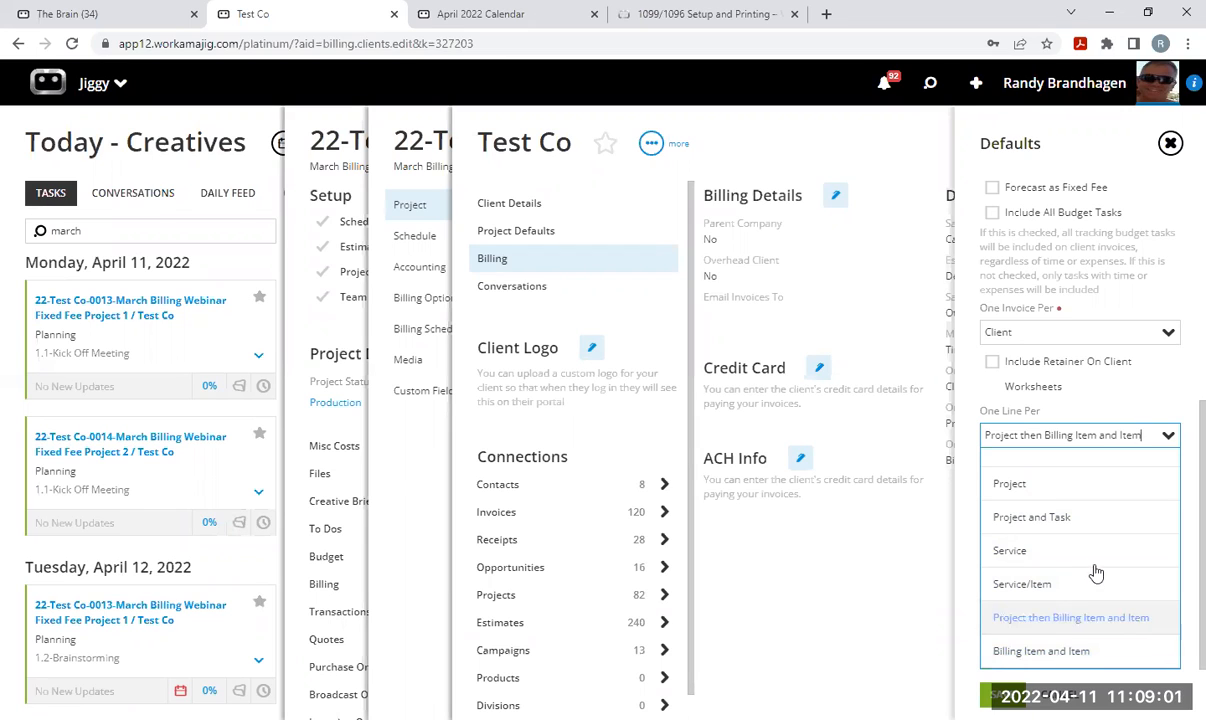
click(970, 340)
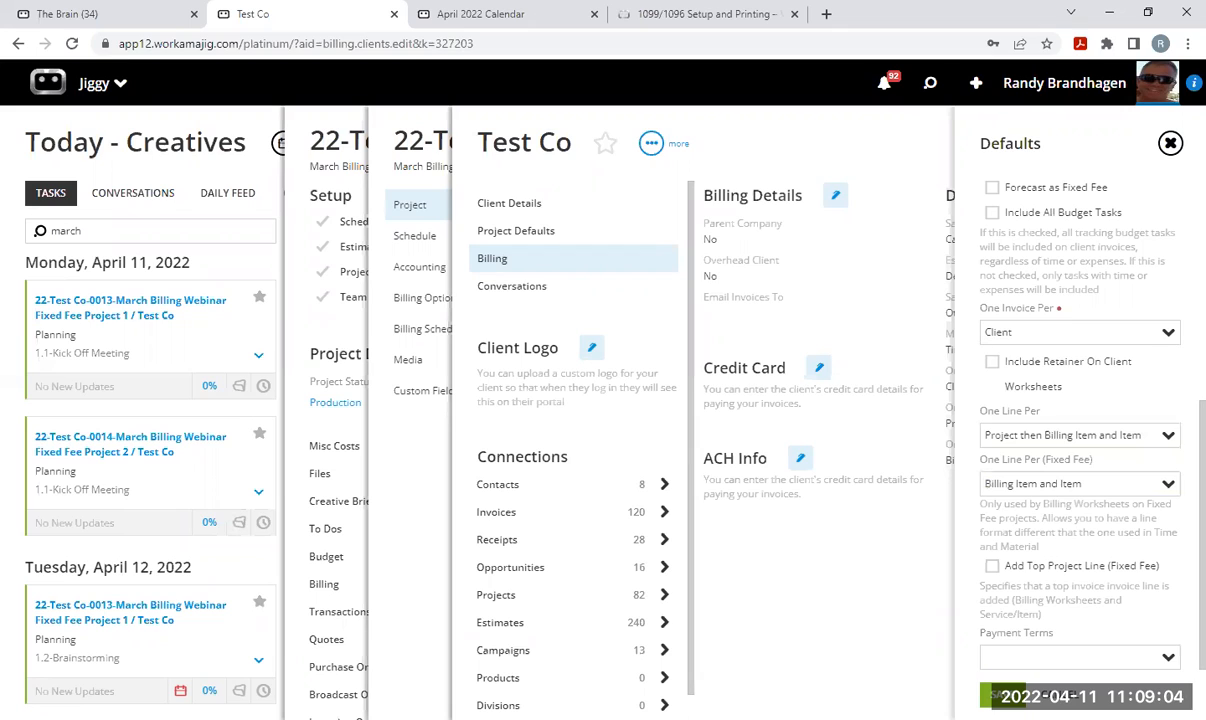
Review the payment terms choices, and close the billing defaults, client and project windows without saving.
click(1169, 658)
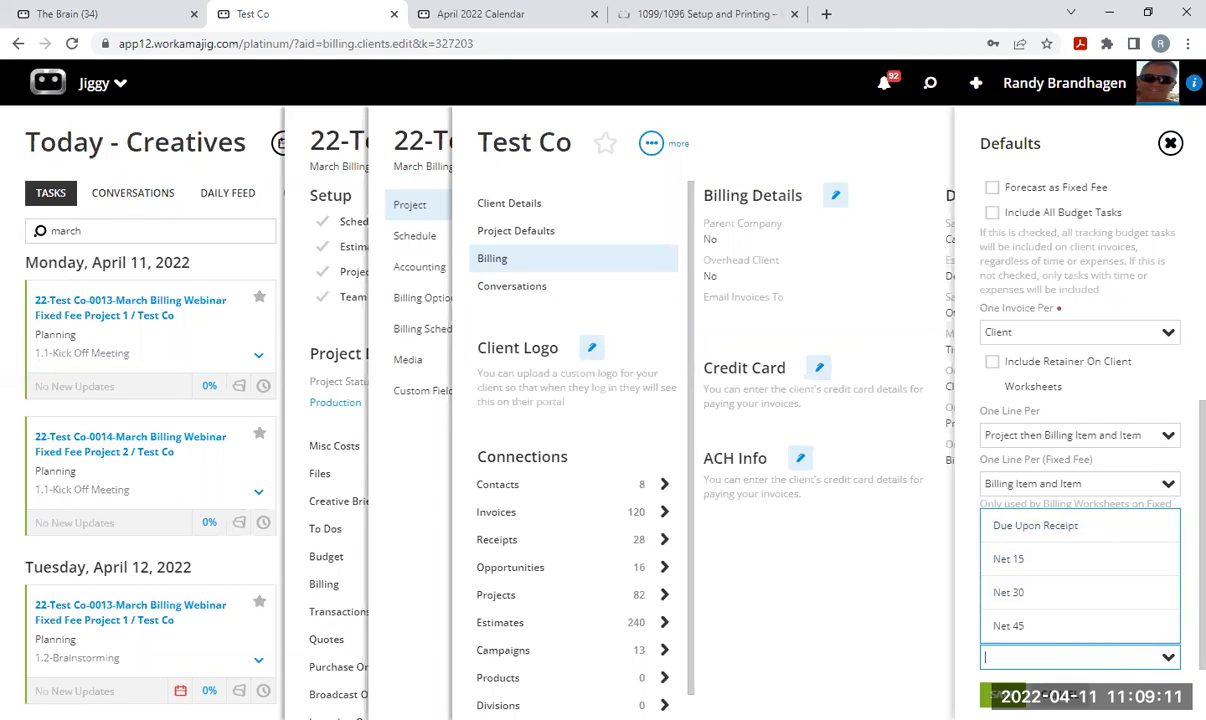
key(Escape)
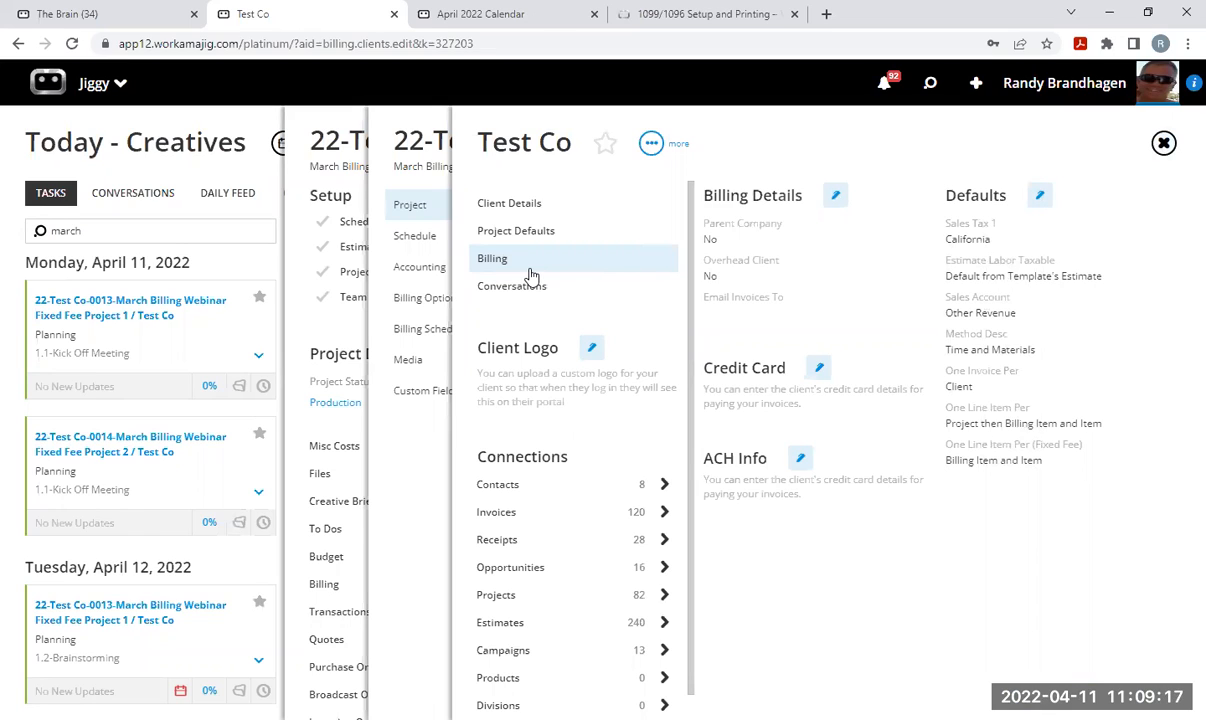
click(1164, 143)
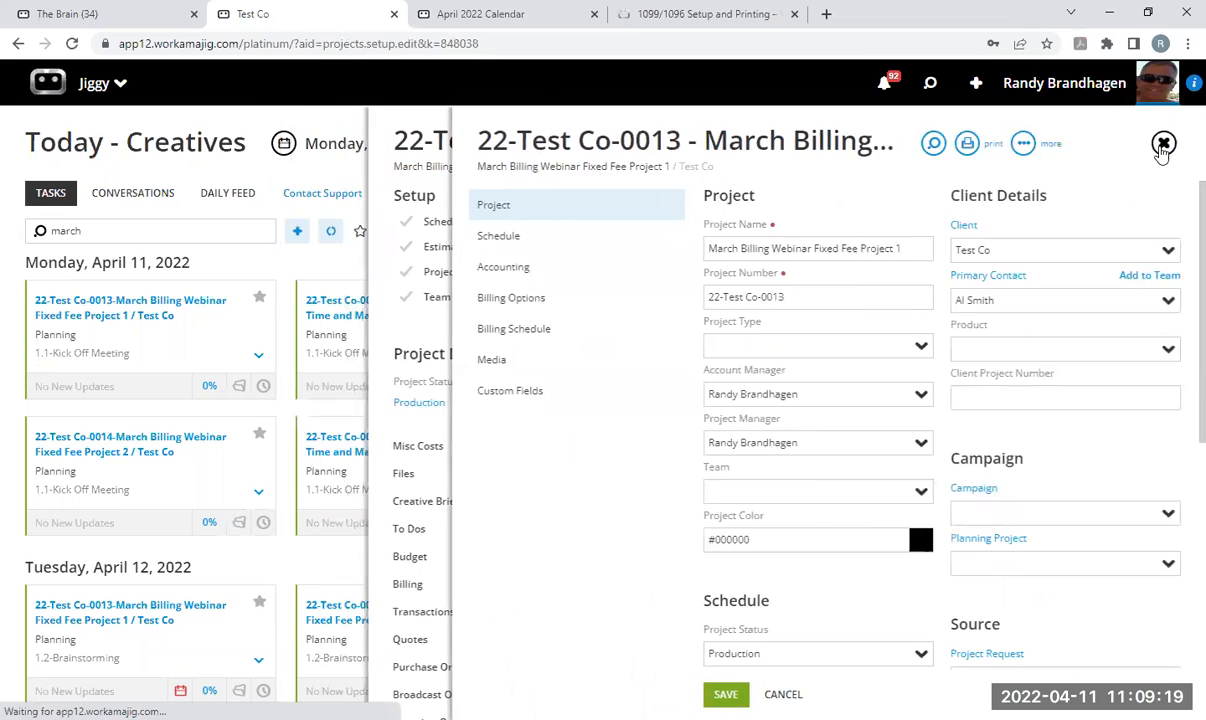
click(1164, 143)
click(1164, 143)
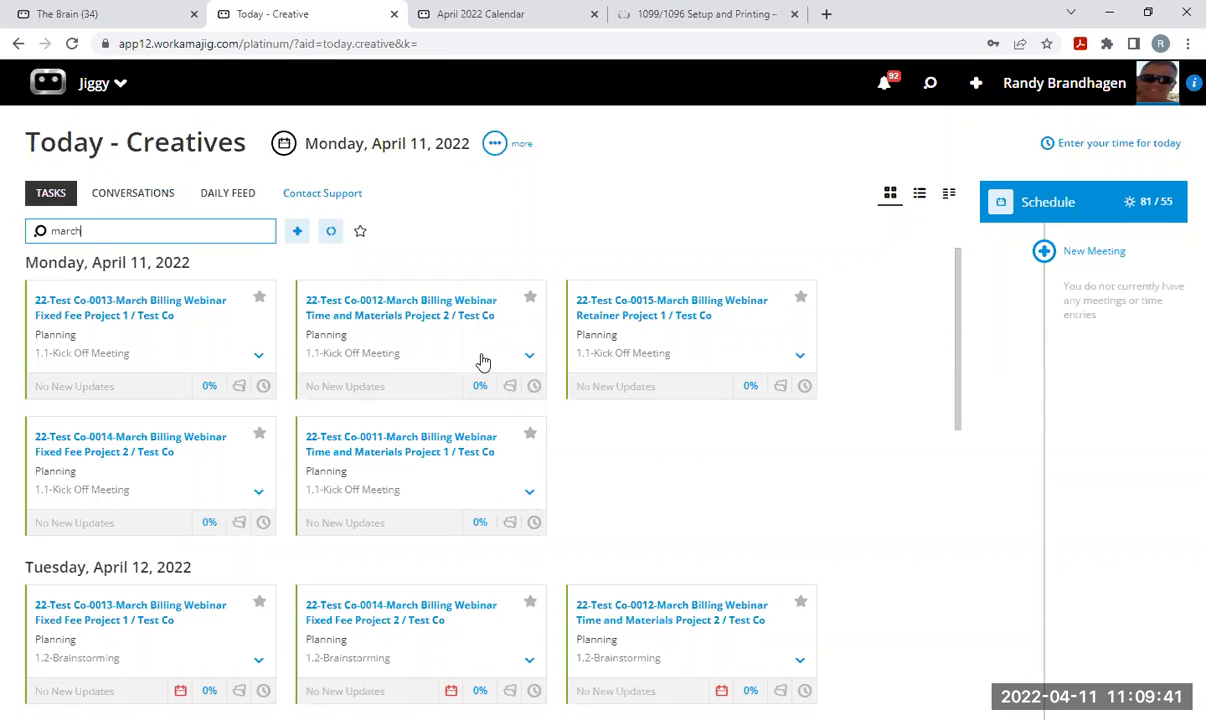
Open the Today - Billing page and examine its billing worksheets, to-bill amounts by billing method and invoices.
click(98, 86)
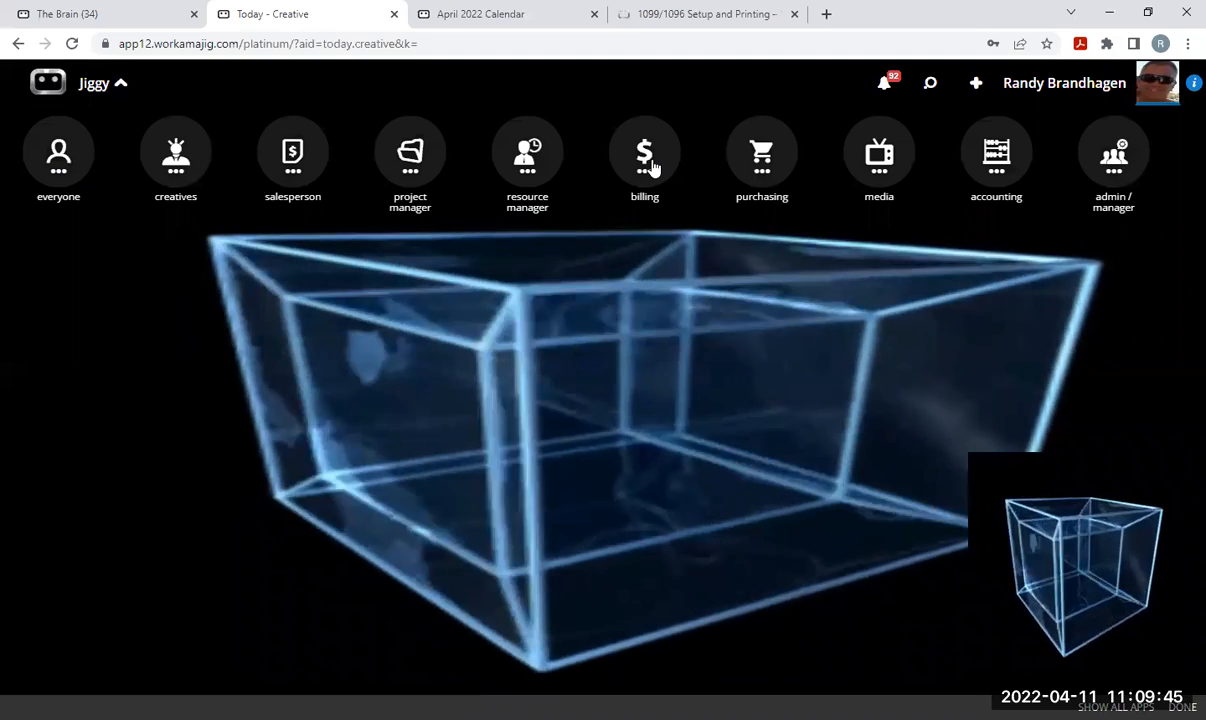
click(650, 168)
click(81, 291)
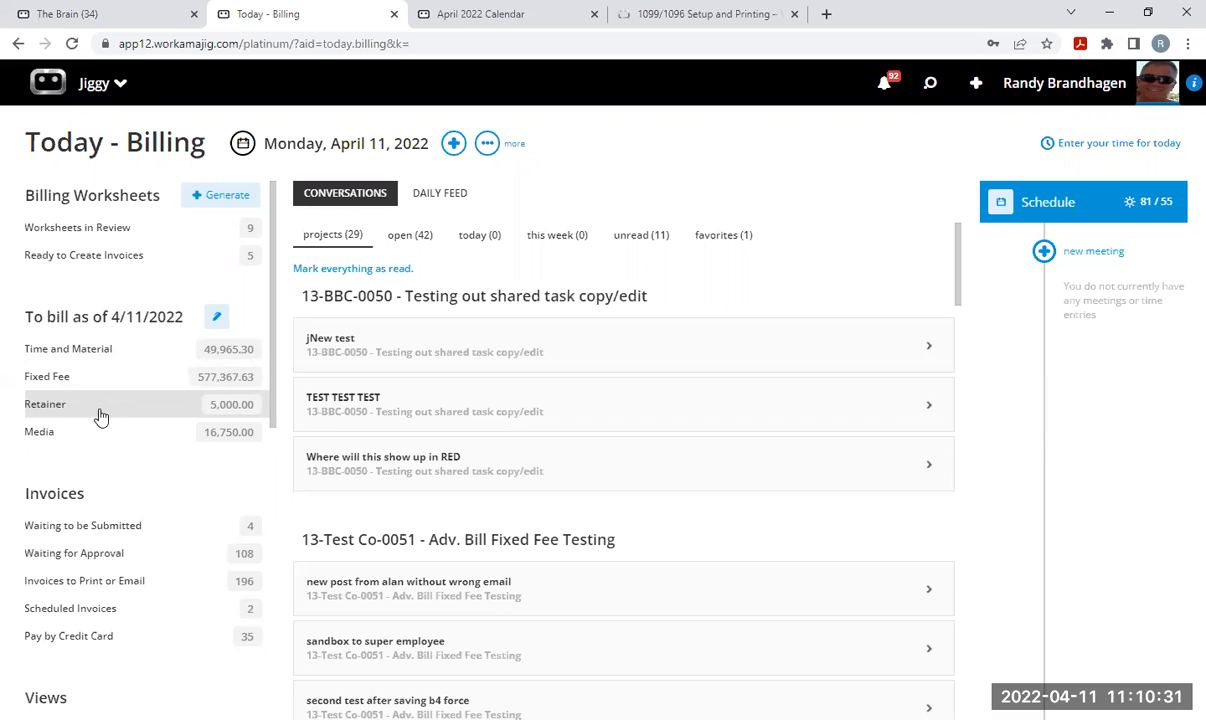
Return to the Today - Creatives page and filter the task list by "march".
click(98, 84)
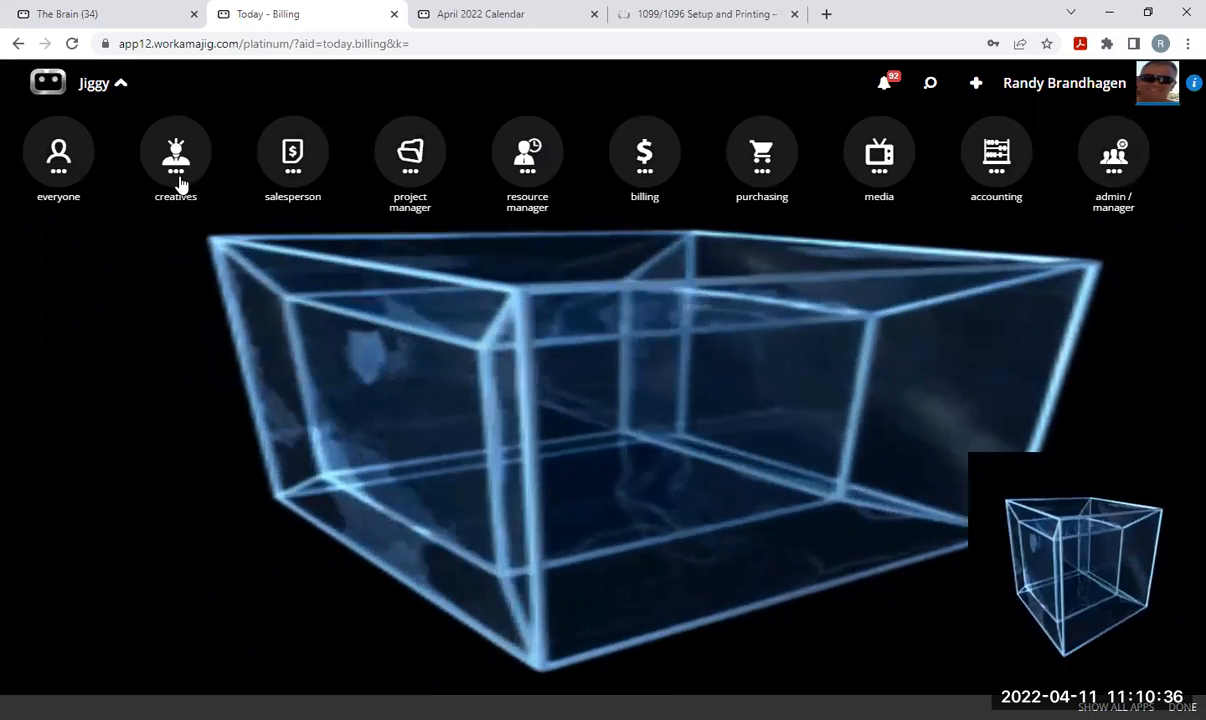
click(177, 160)
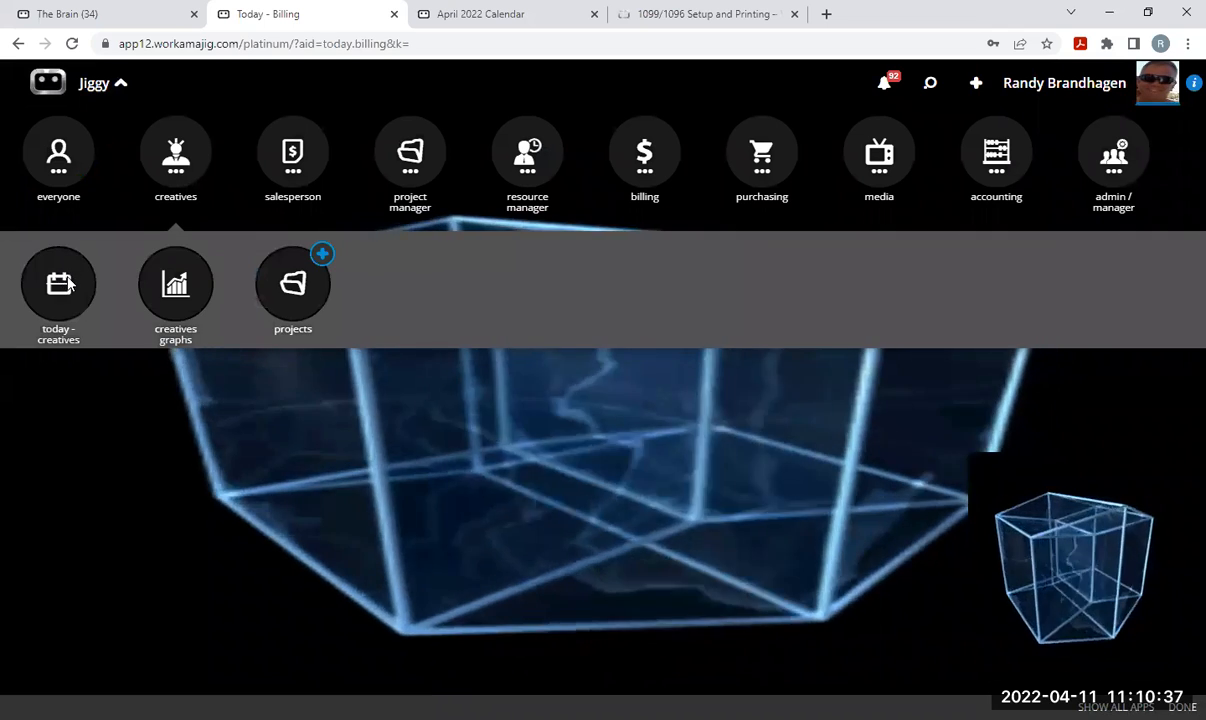
click(68, 277)
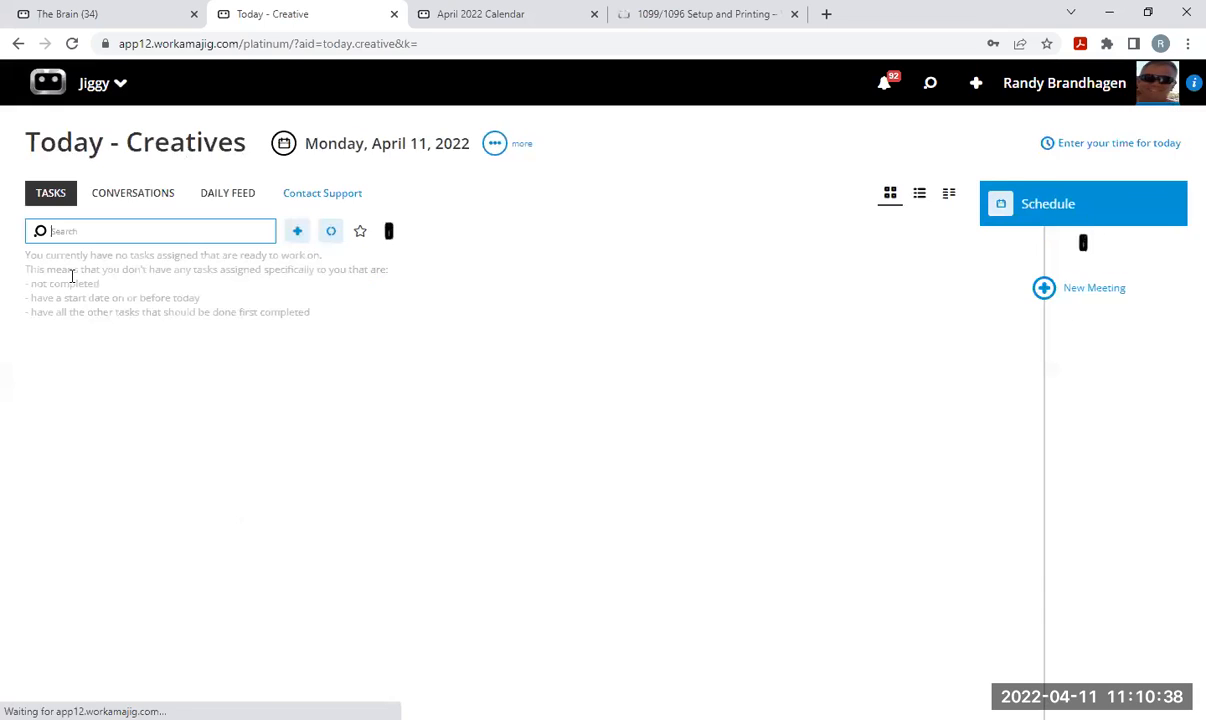
click(167, 231)
text(pro)
key(BackSpace)
key(BackSpace)
key(BackSpace)
text(mac)
key(Return)
key(BackSpace)
text(rch)
key(Return)
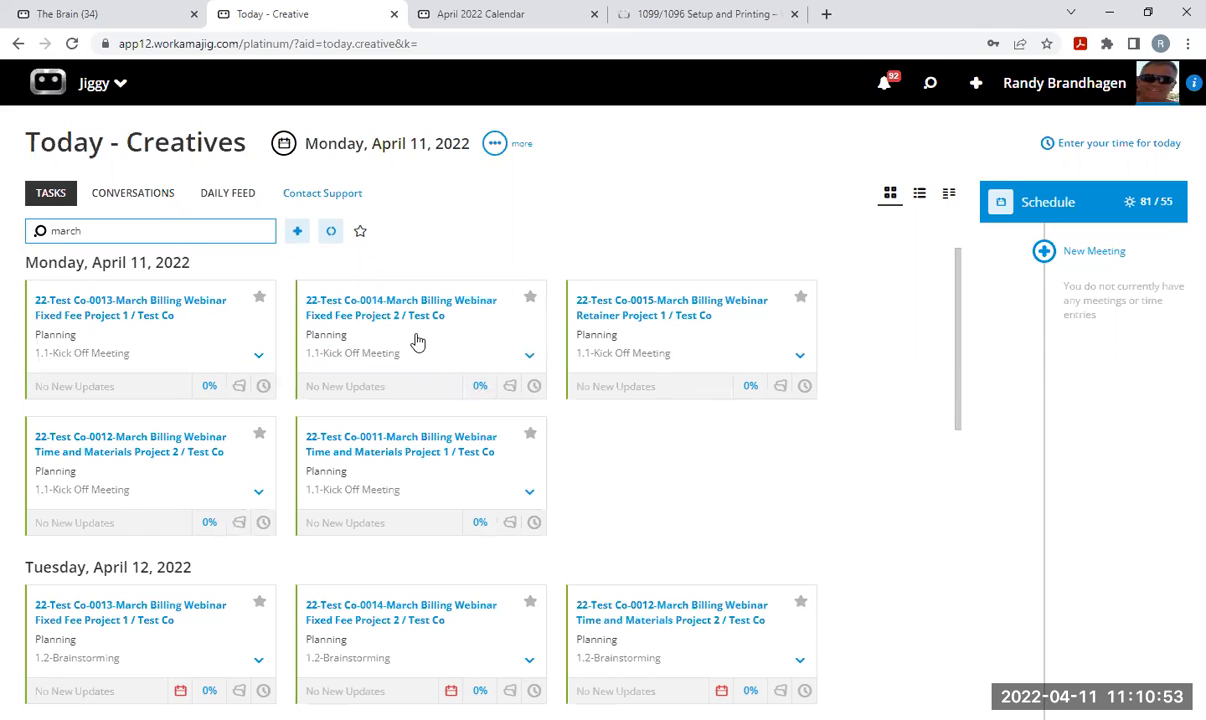
Review the Retainer billing method and its retainer choices in March Billing Webinar Retainer Project 1's billing options, and close the project without saving.
click(656, 312)
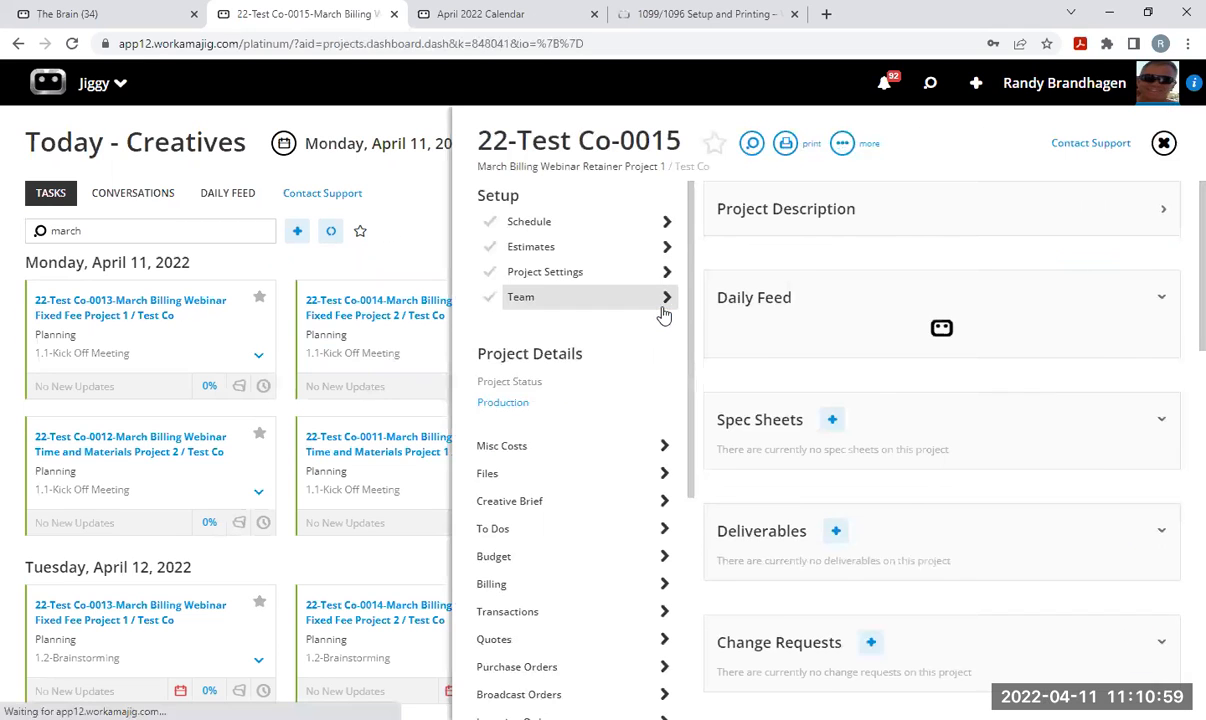
click(562, 274)
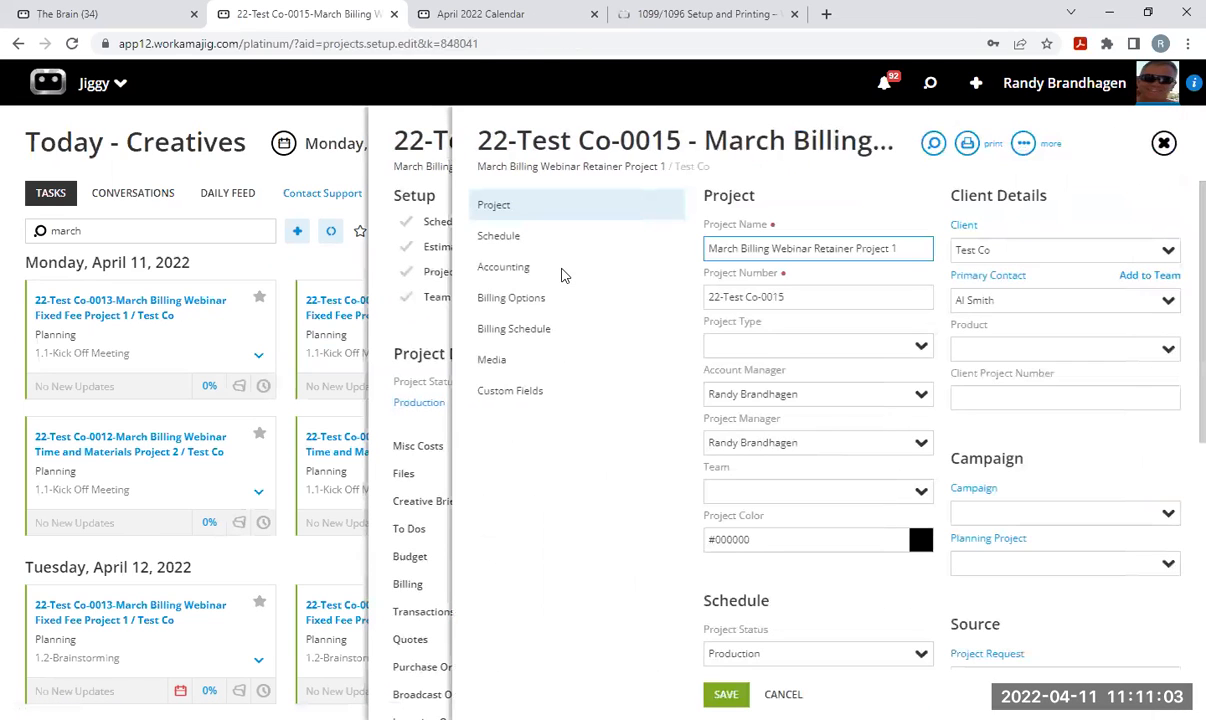
click(516, 299)
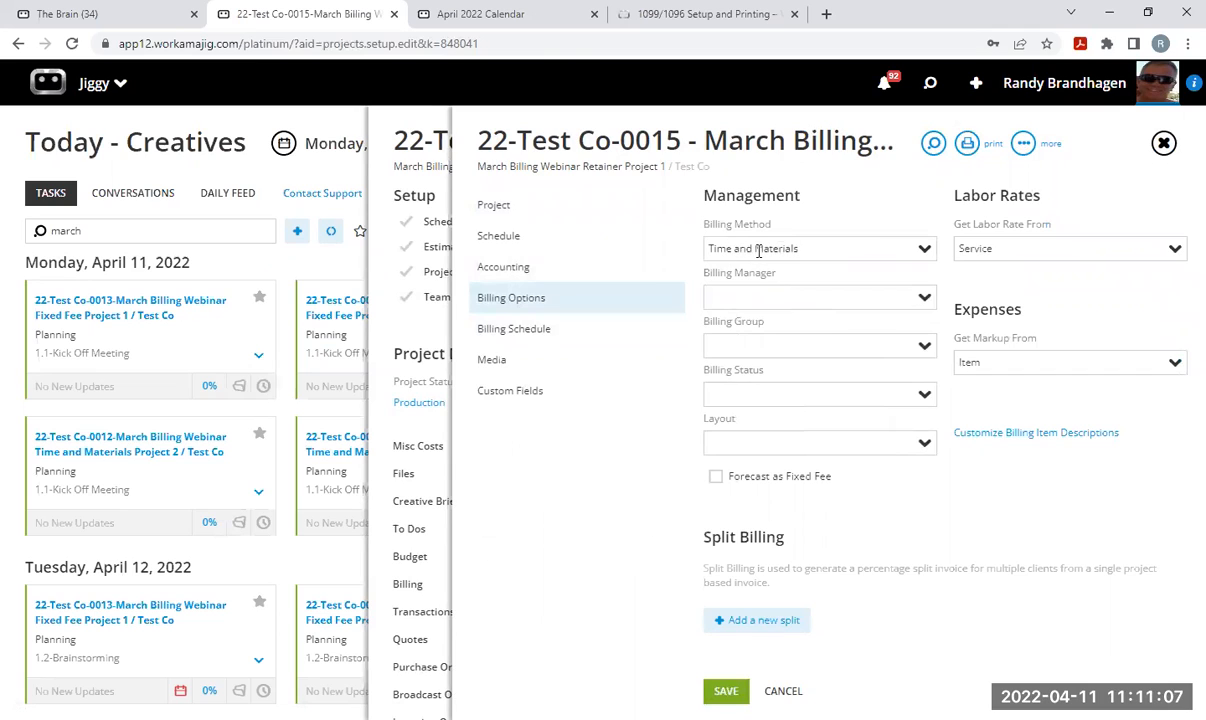
click(927, 254)
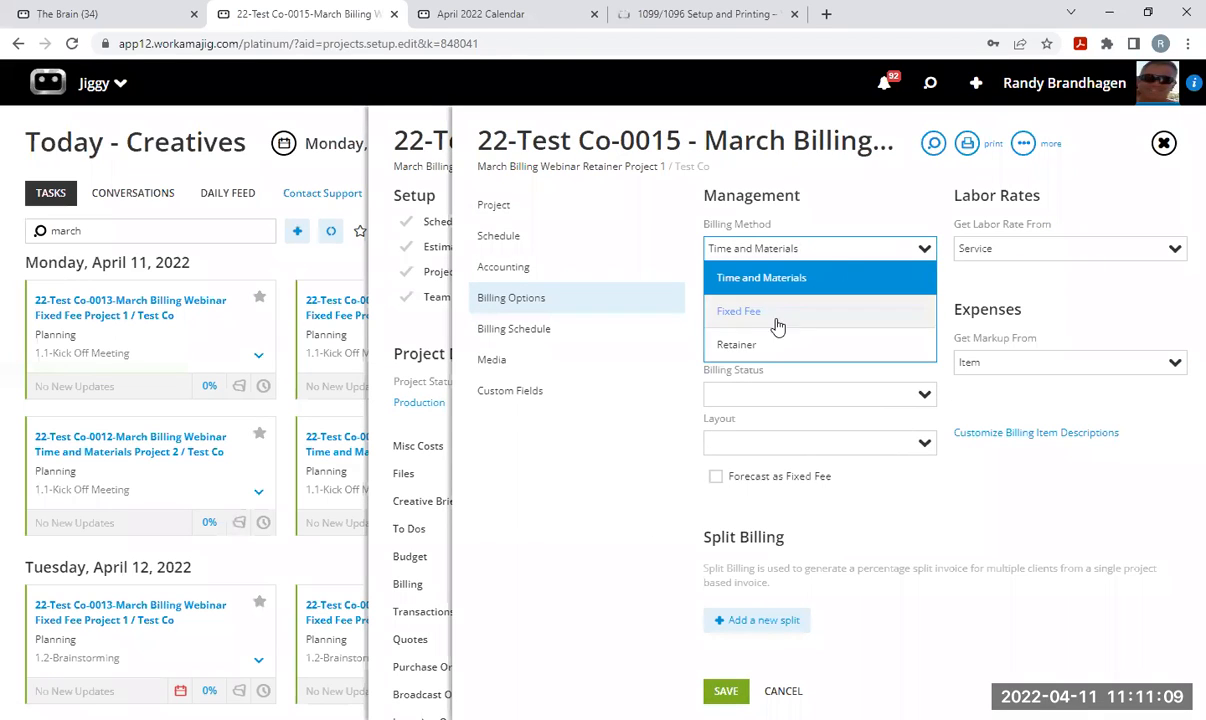
click(737, 345)
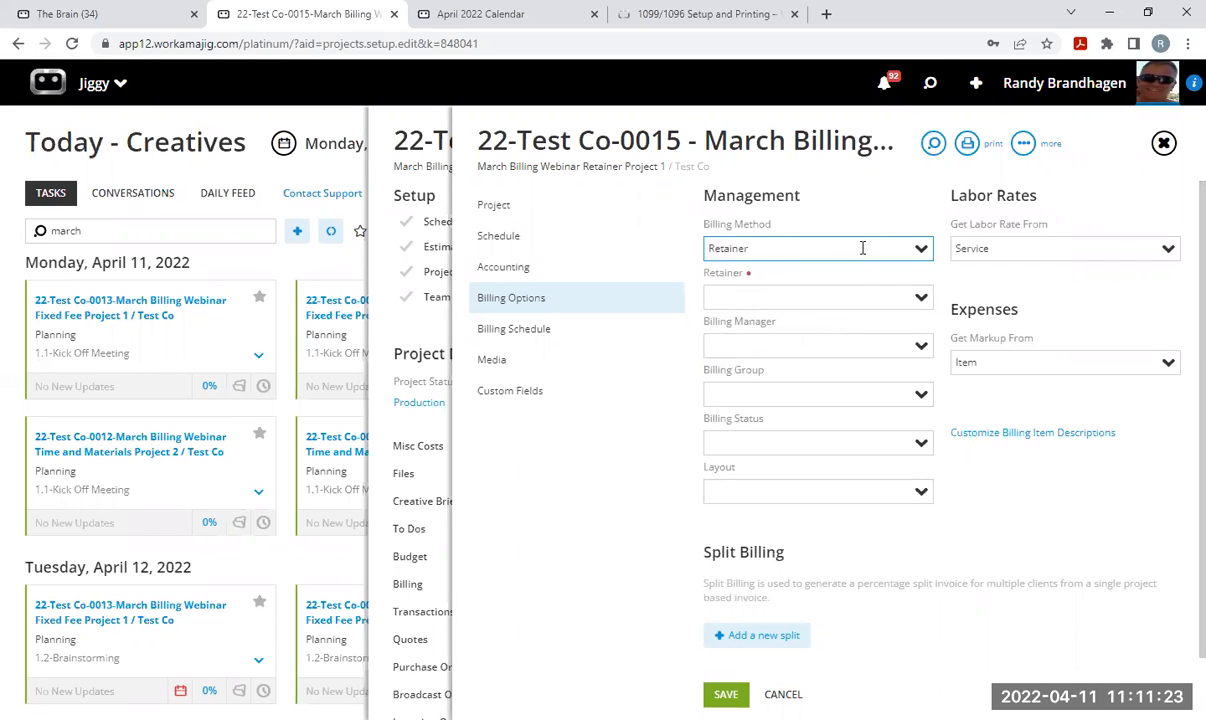
click(922, 299)
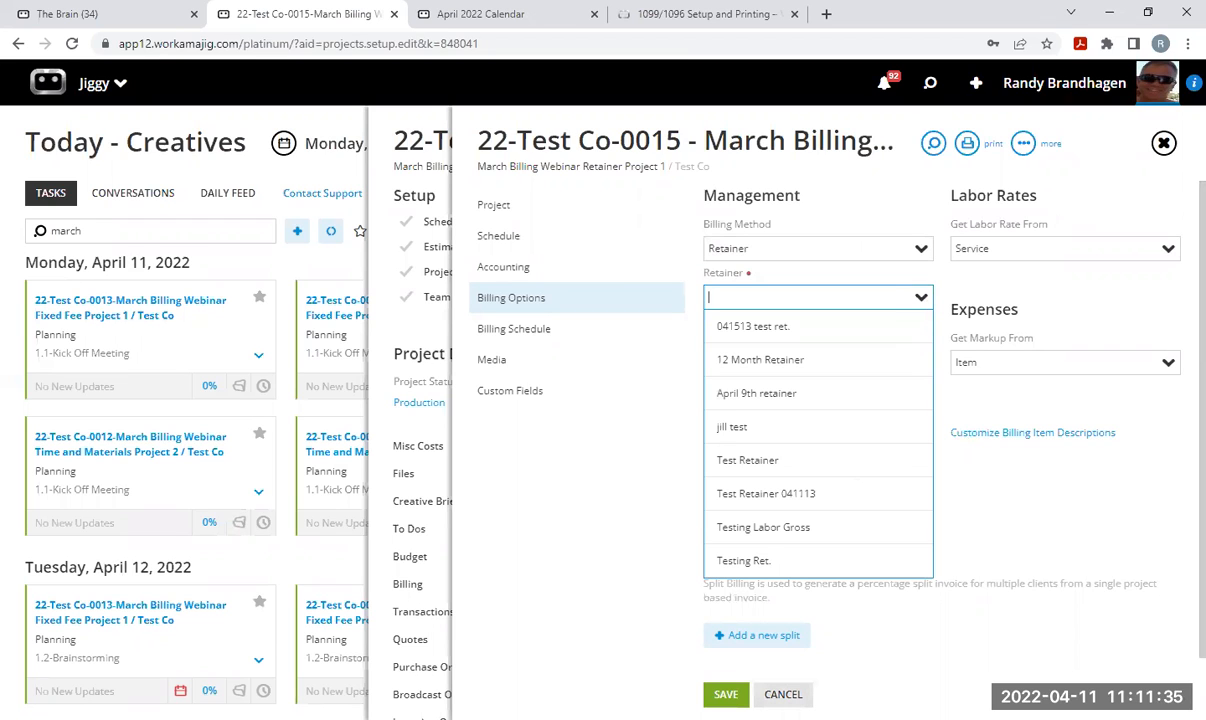
click(1164, 143)
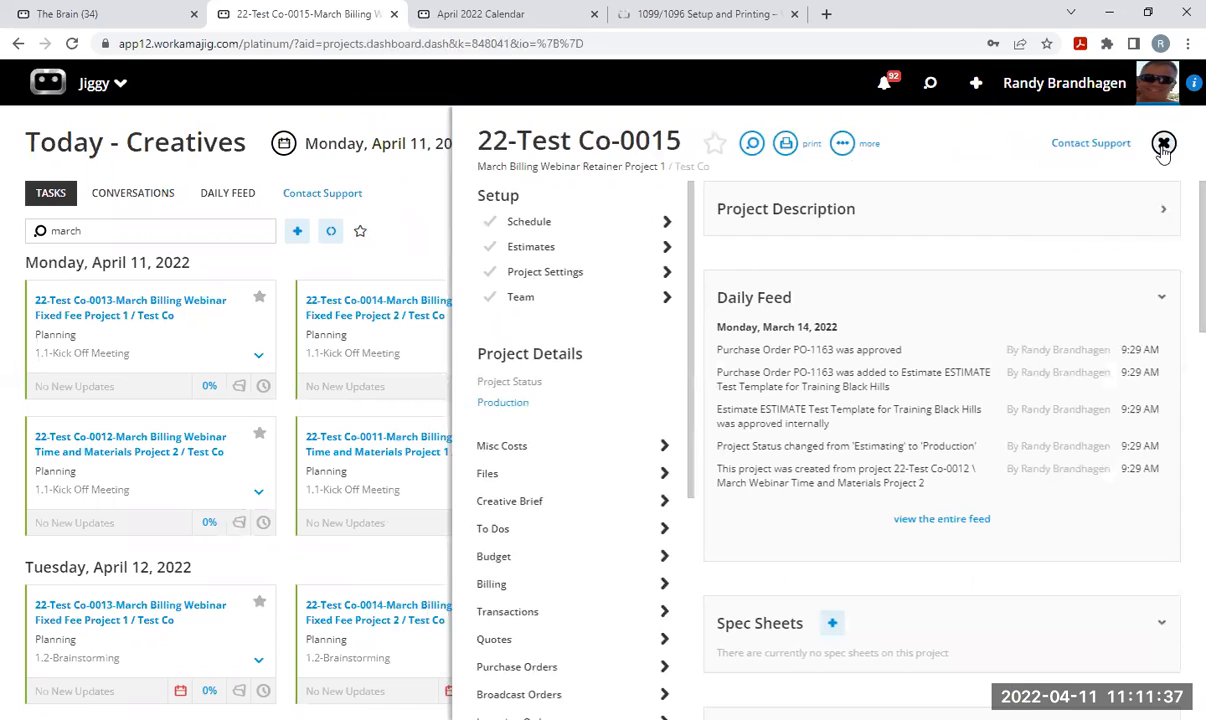
click(1164, 145)
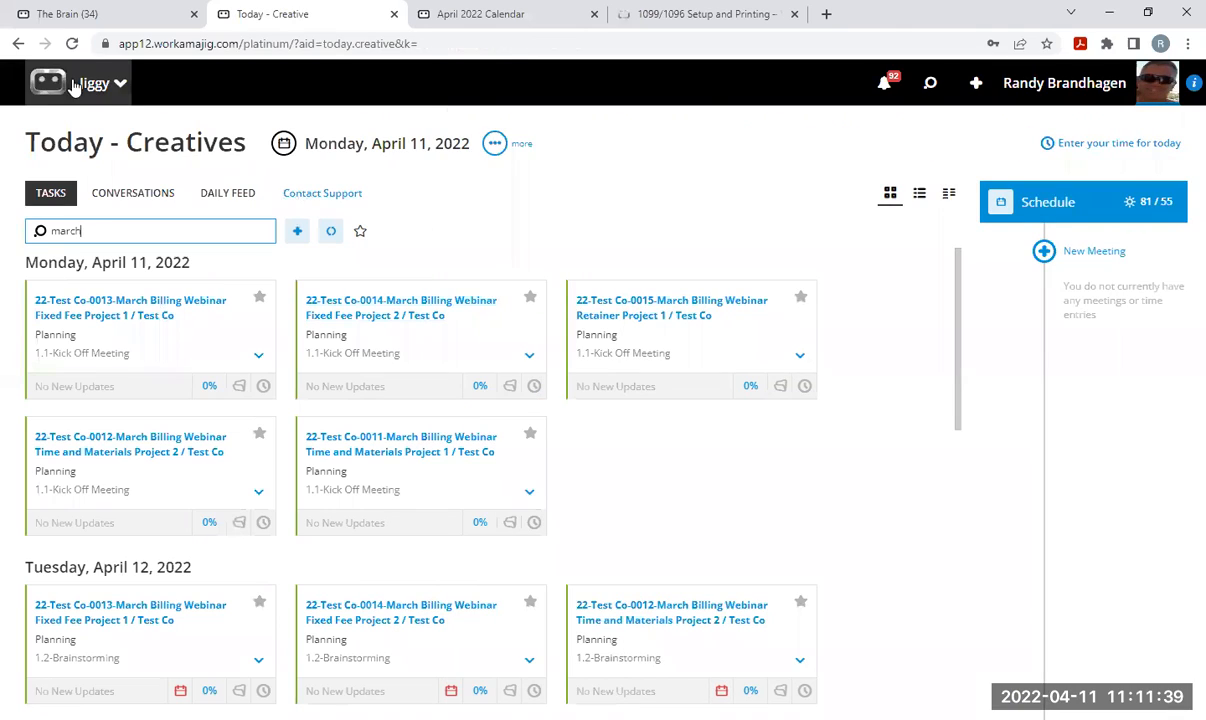
Open the Today - Billing page and examine the lists of new items for where a retainer can be created.
click(95, 86)
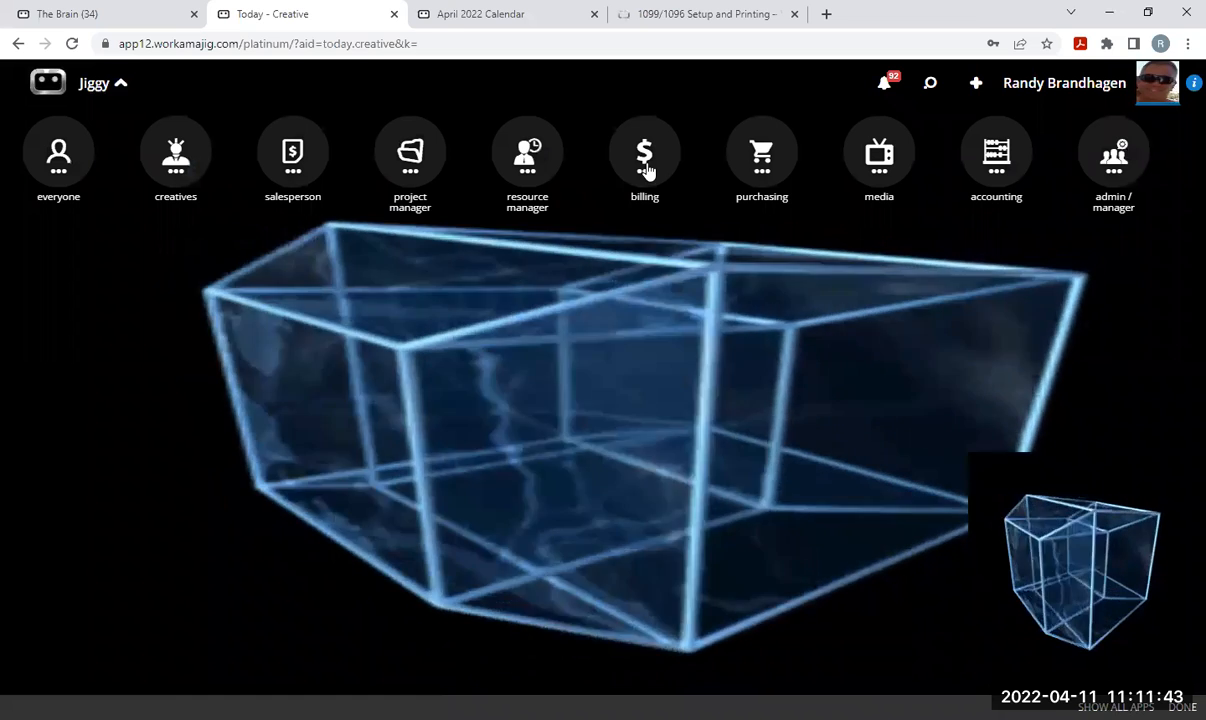
click(645, 160)
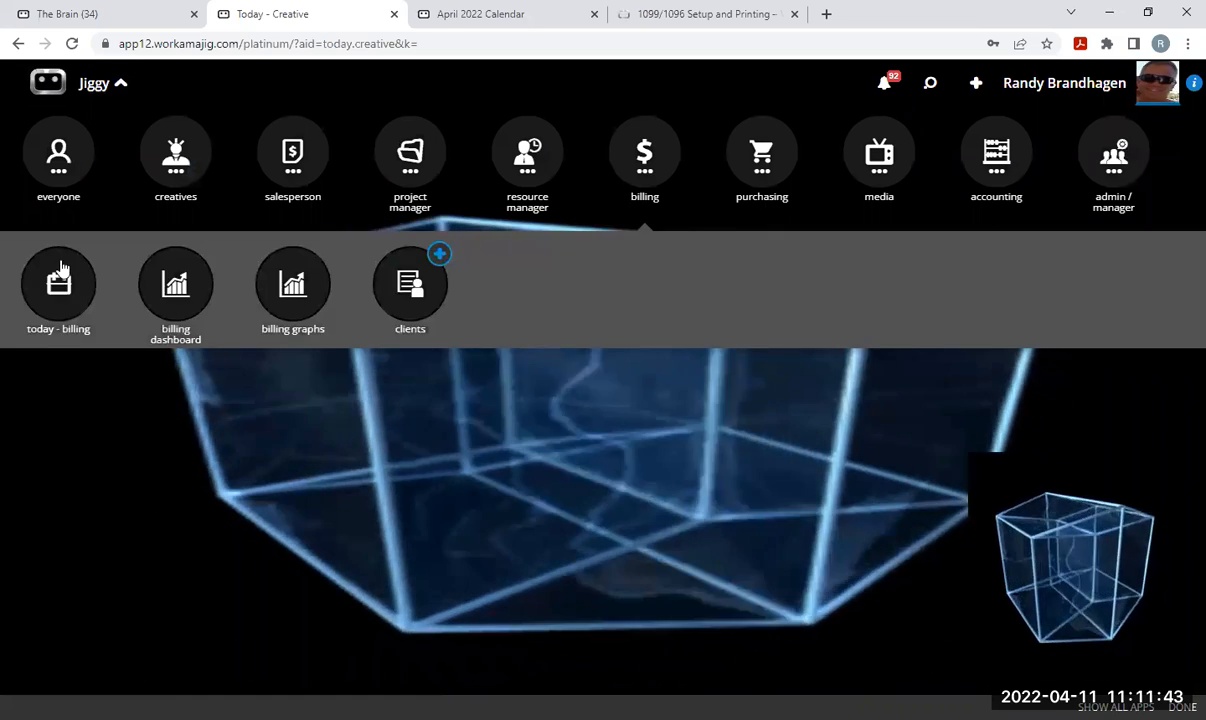
click(60, 285)
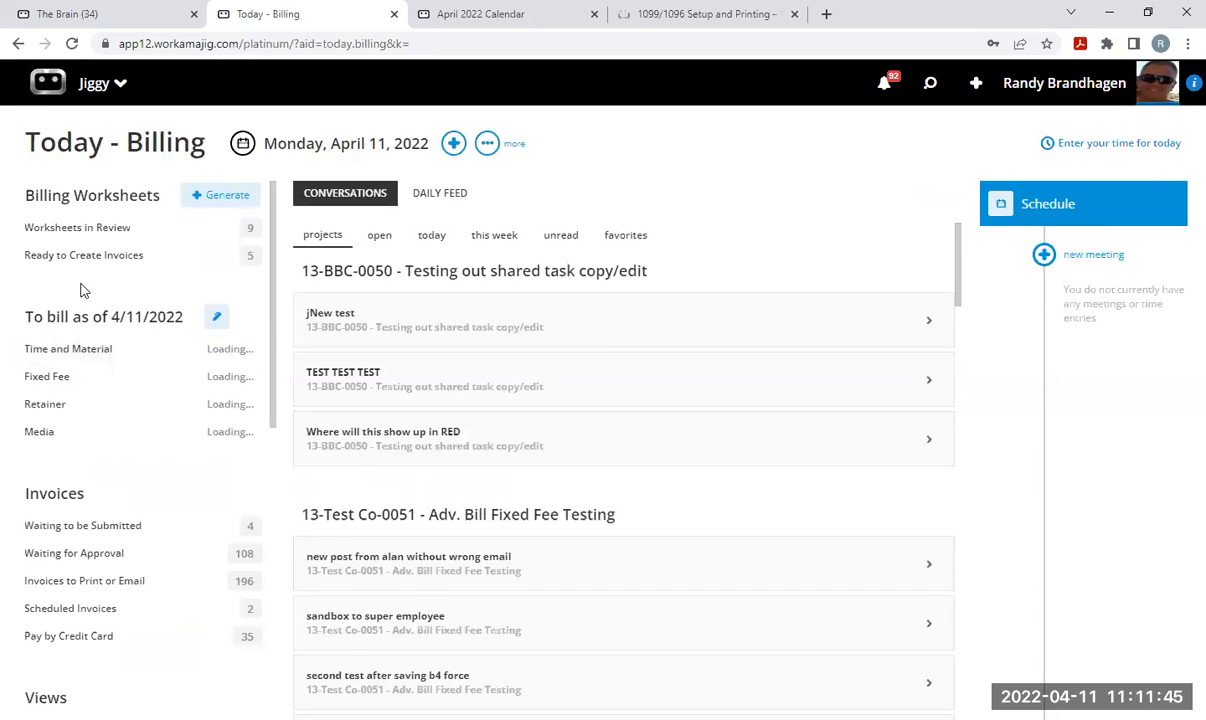
click(454, 144)
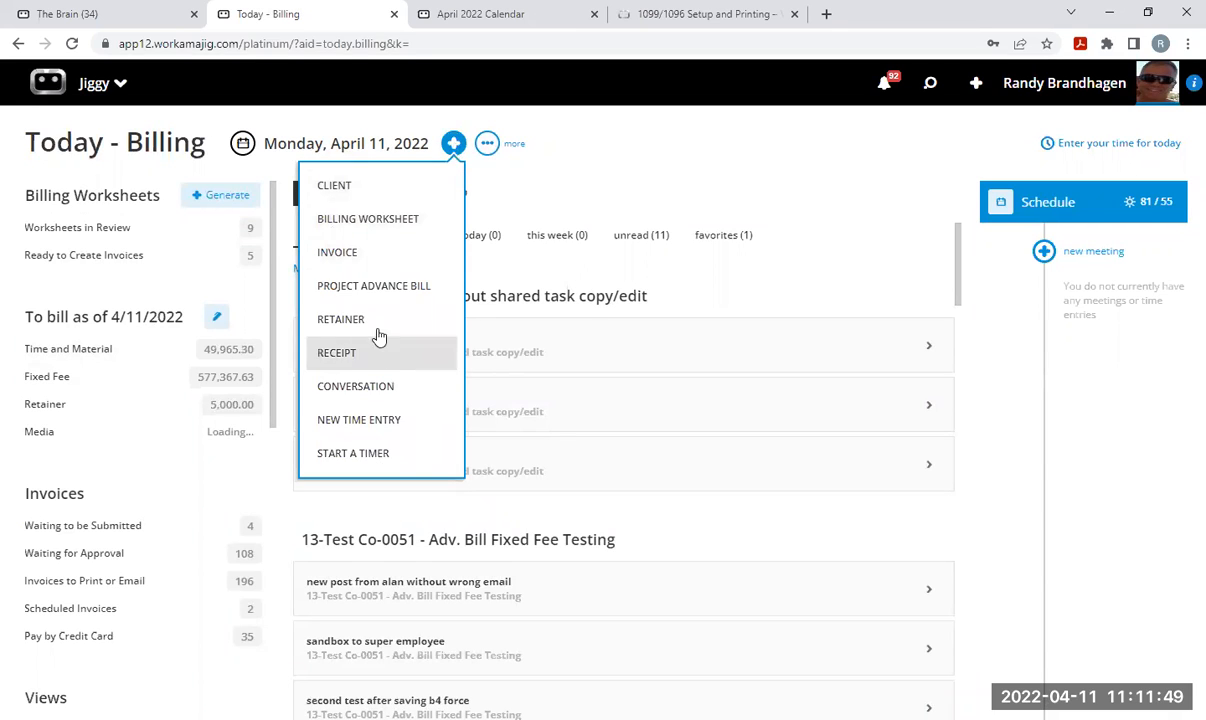
click(644, 126)
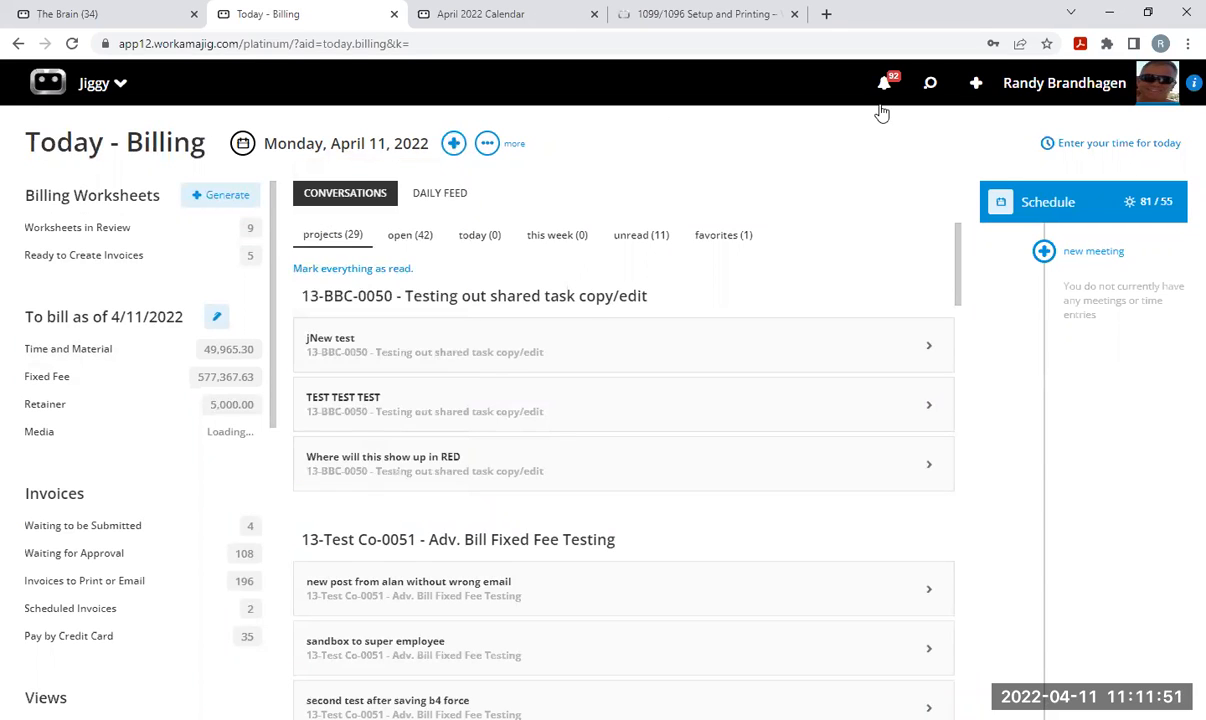
click(976, 86)
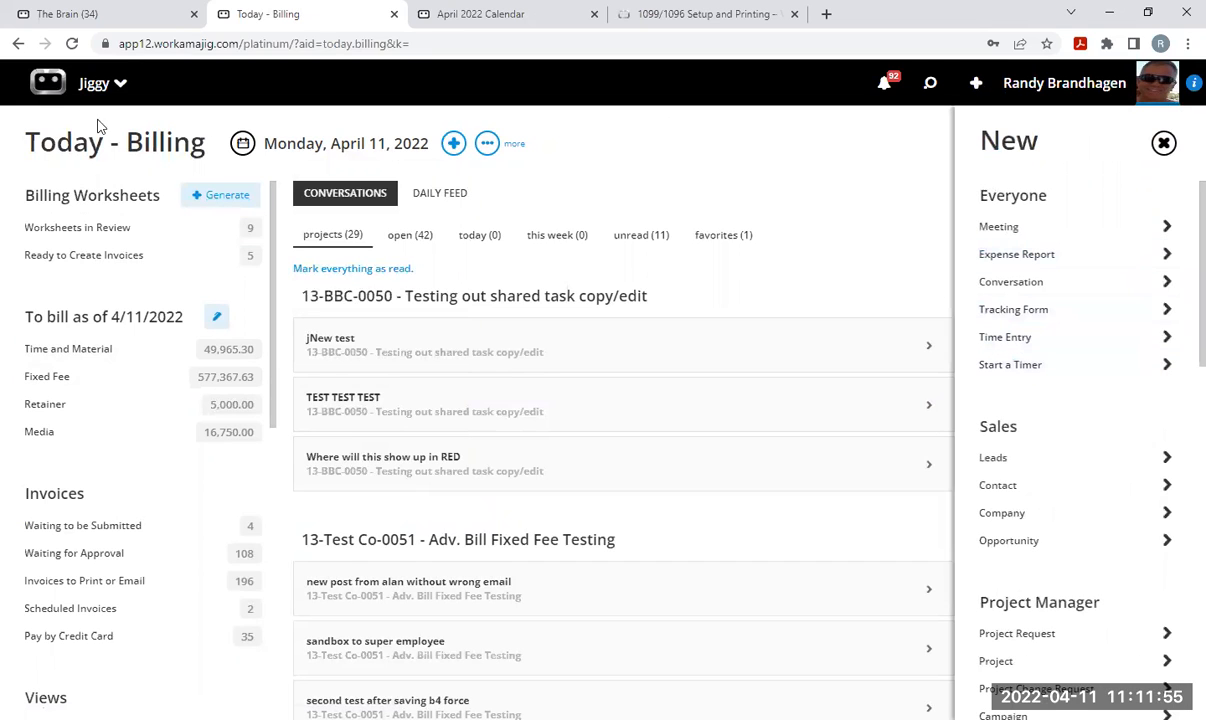
scroll(1003, 442, down, 5)
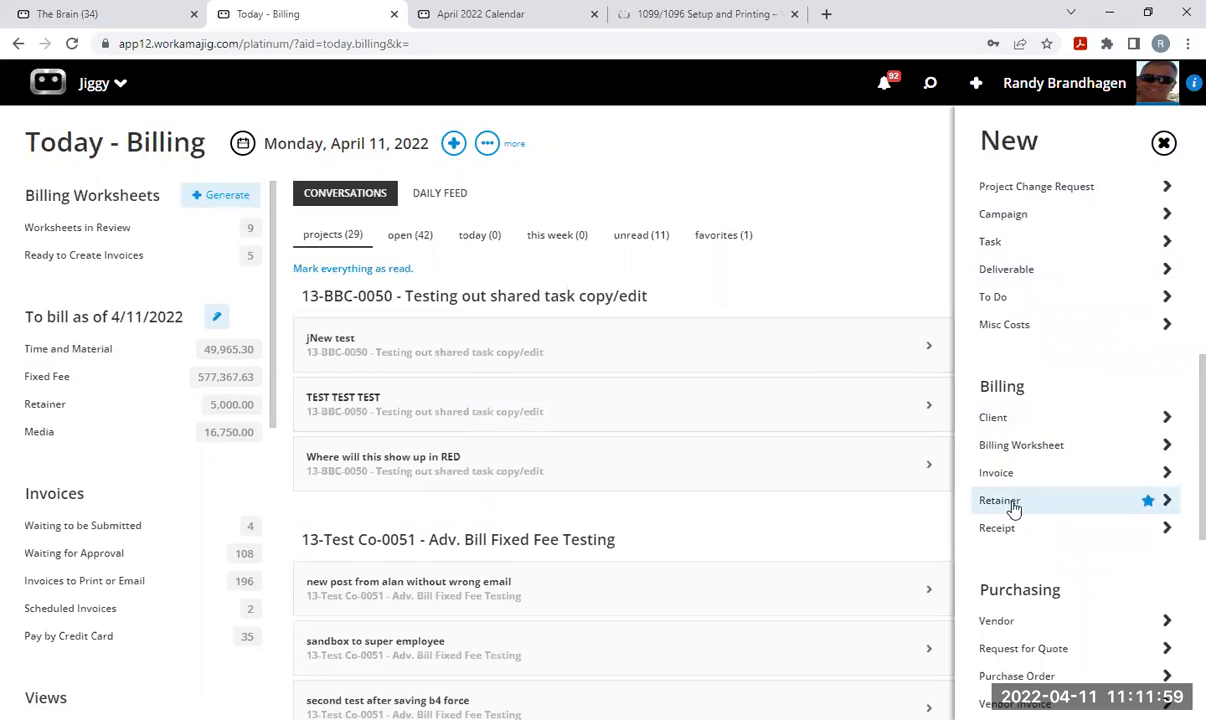
click(1163, 145)
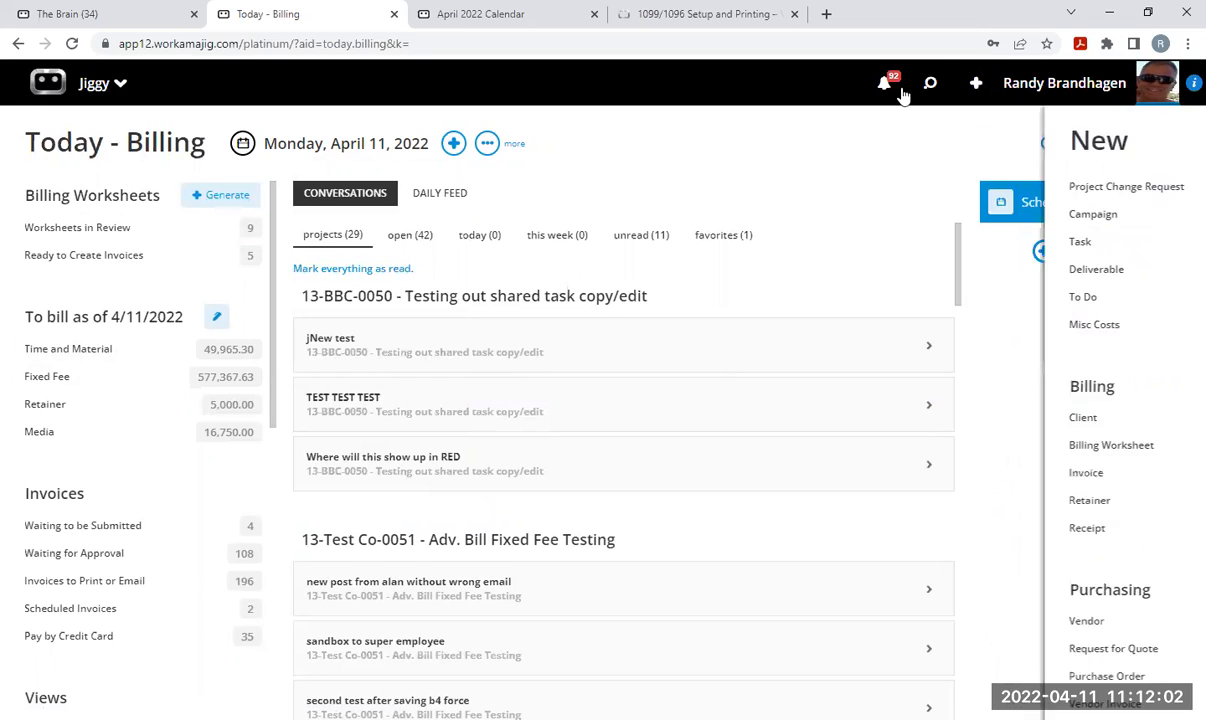
click(454, 145)
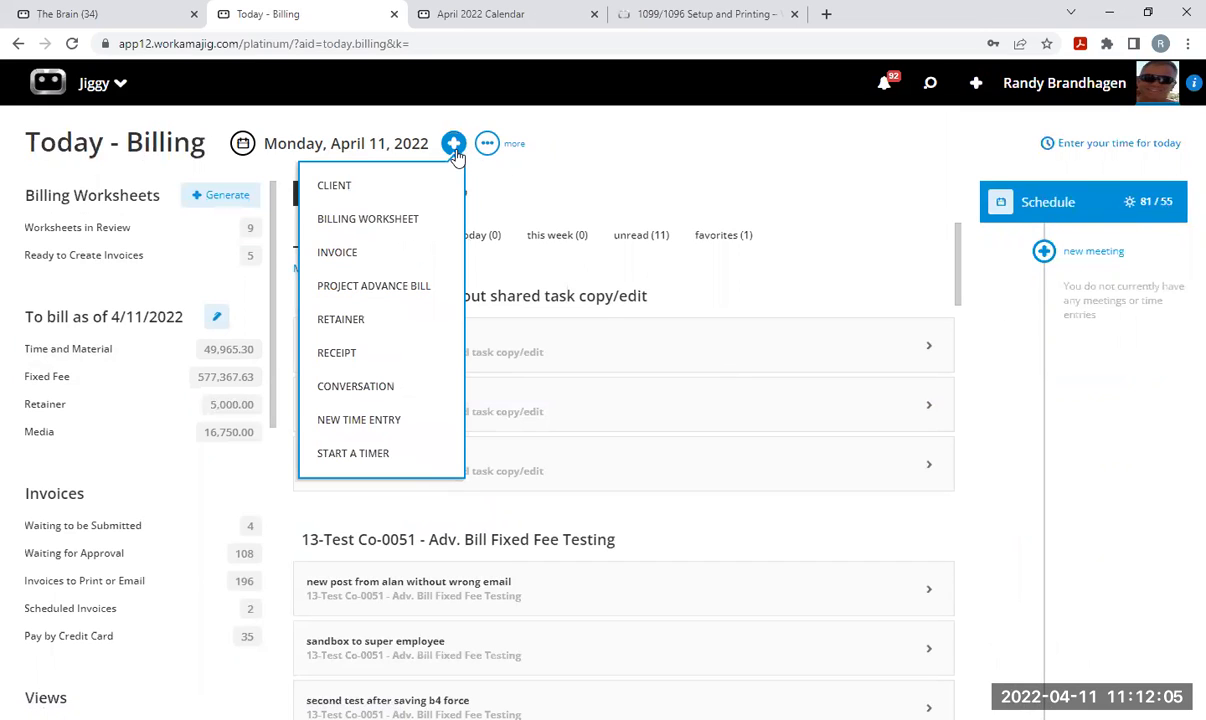
click(348, 320)
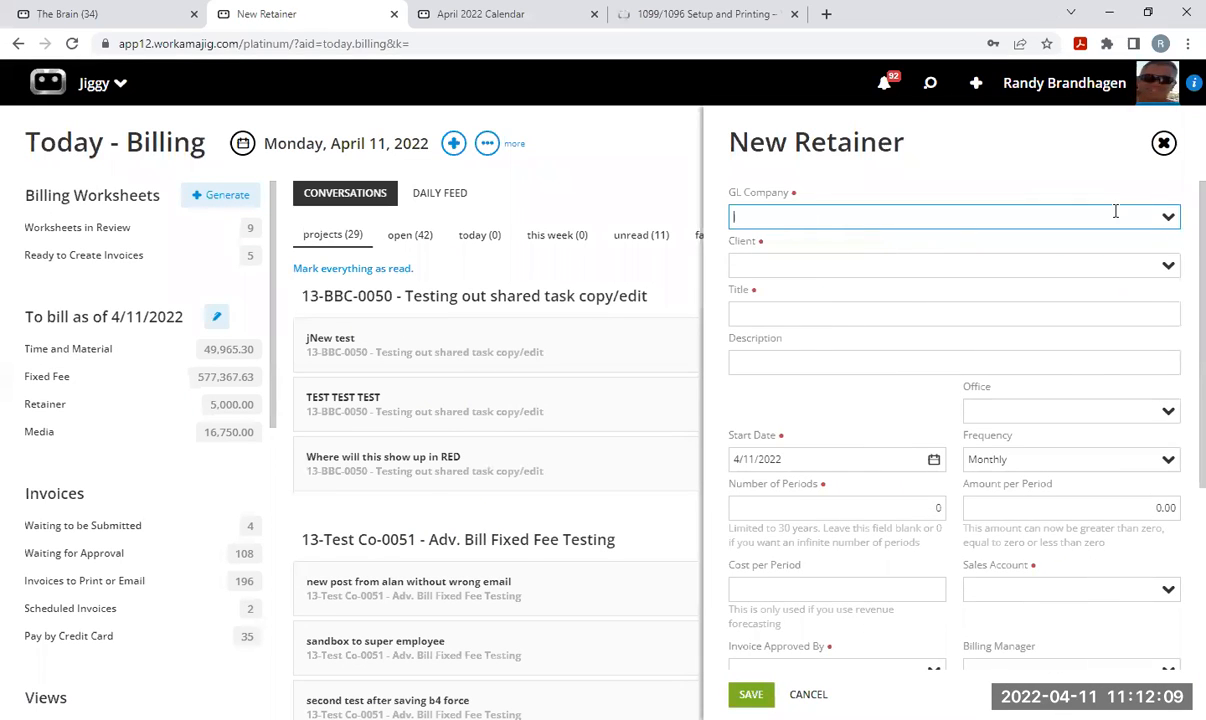
click(1103, 213)
click(850, 248)
click(779, 265)
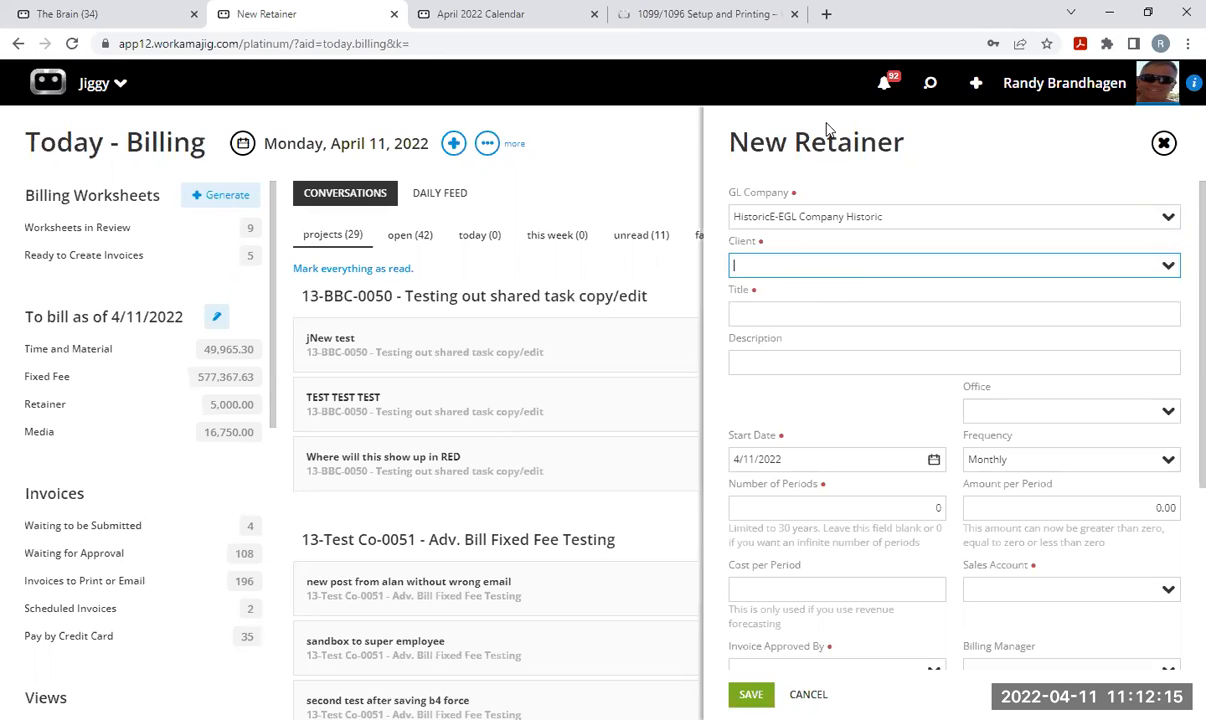
click(808, 694)
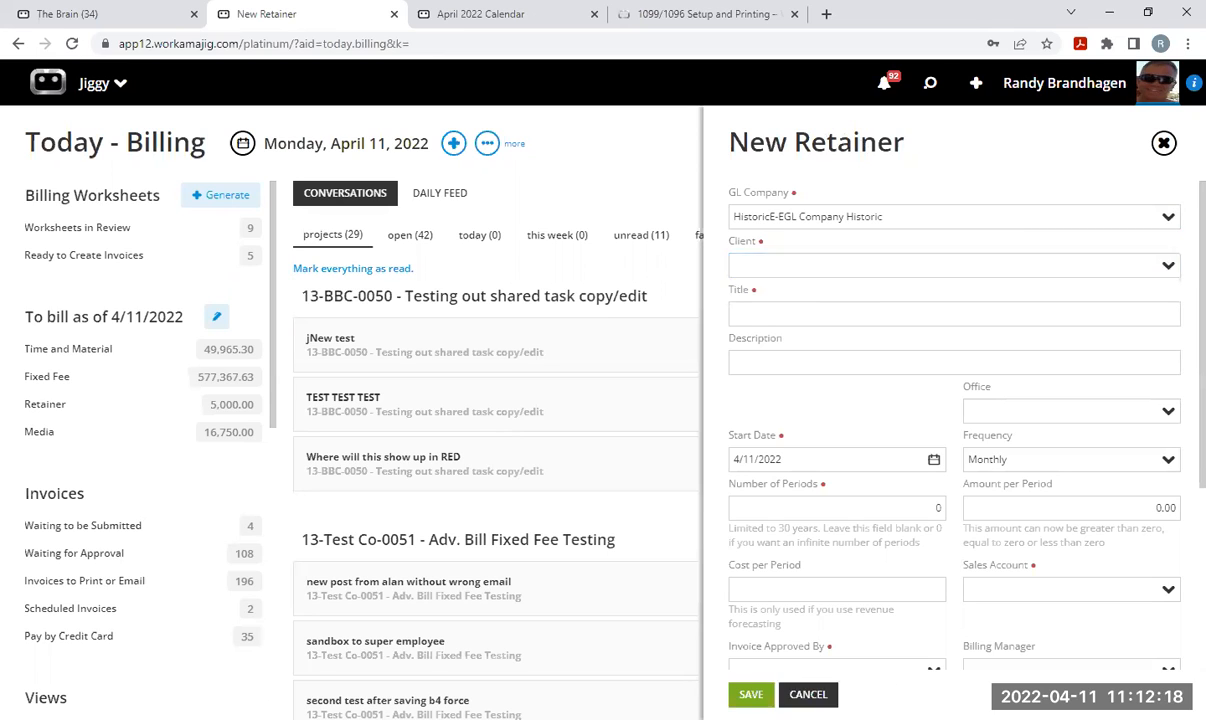
Go back to the Today - Creatives page and search its tasks for "march".
click(108, 88)
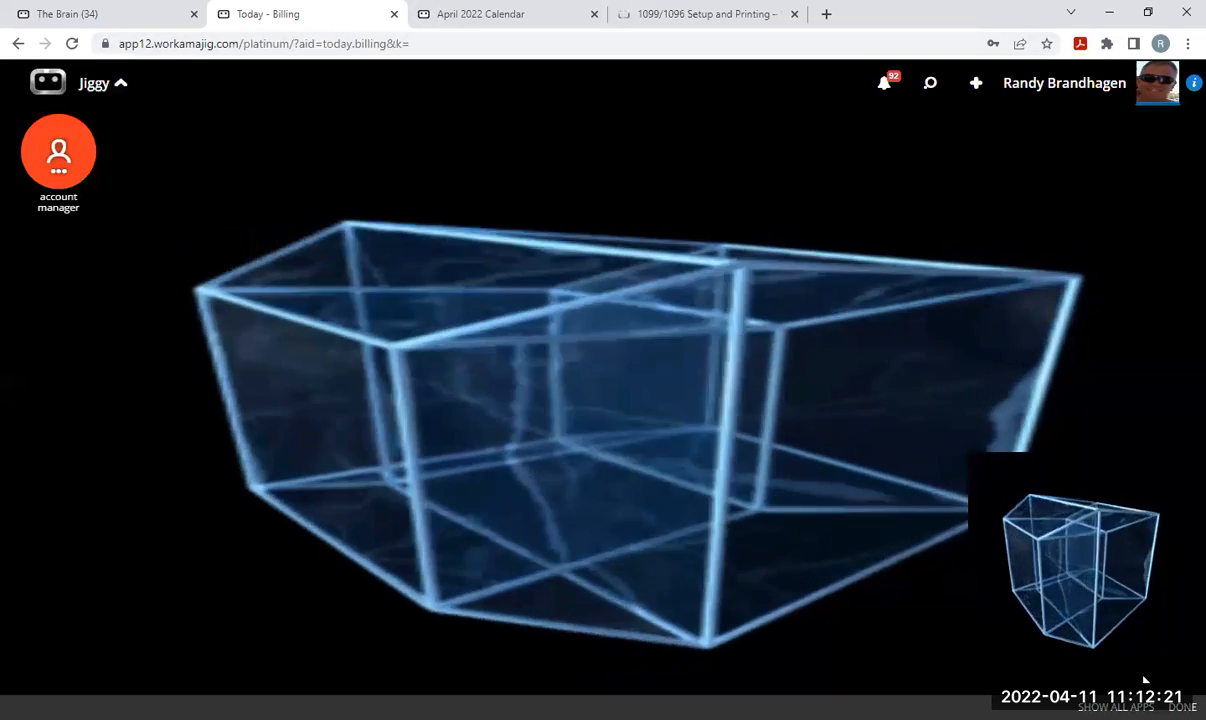
click(180, 158)
click(60, 284)
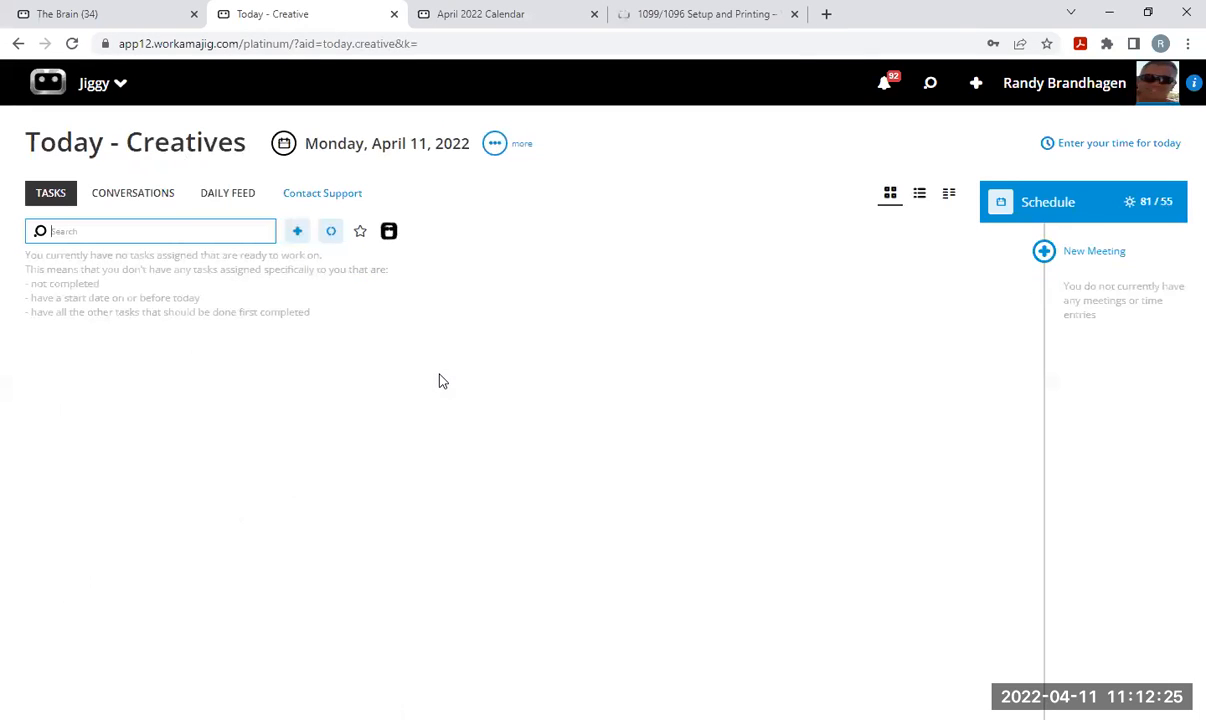
click(250, 223)
text(mar)
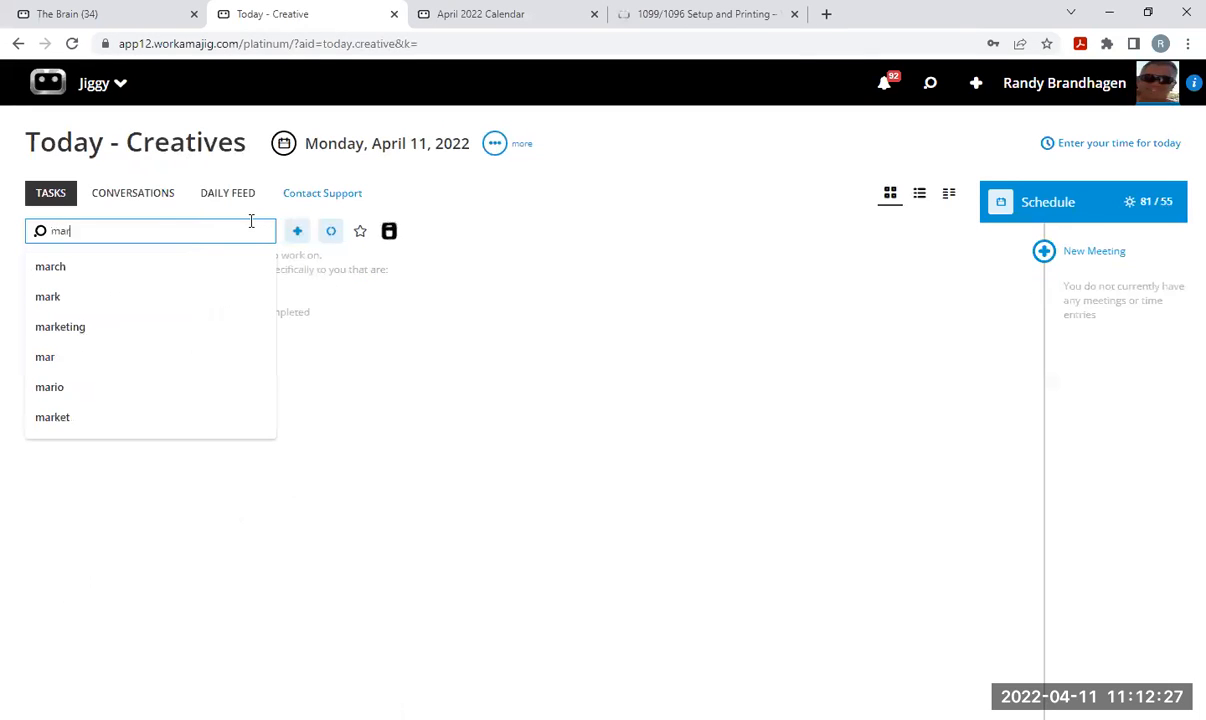
text(ch)
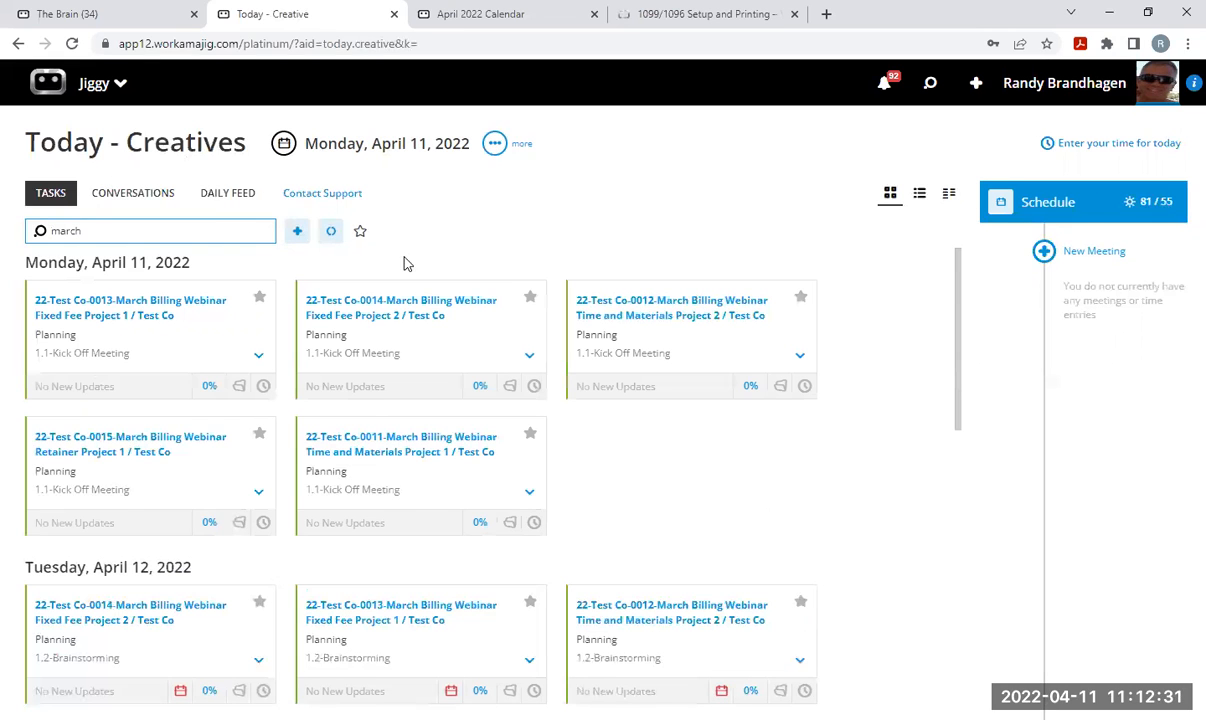
Check the client record linked in March Billing Webinar Retainer Project 1's settings, and close the client and project windows.
click(130, 449)
click(540, 271)
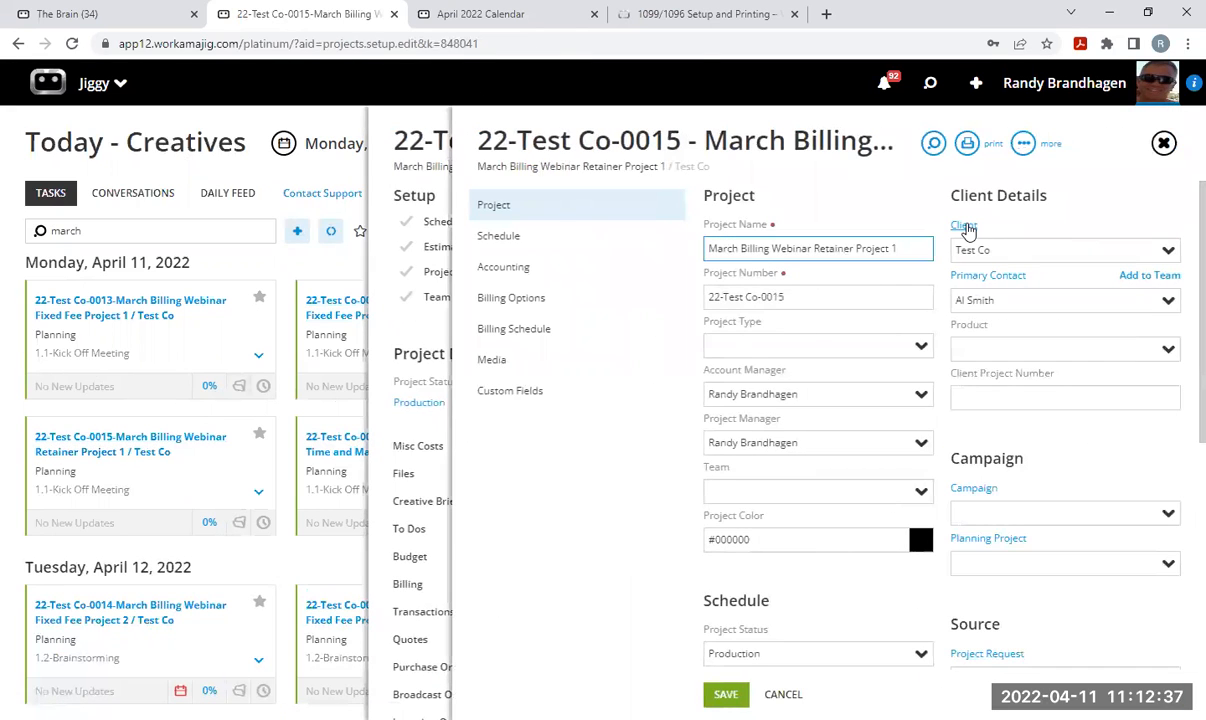
click(966, 229)
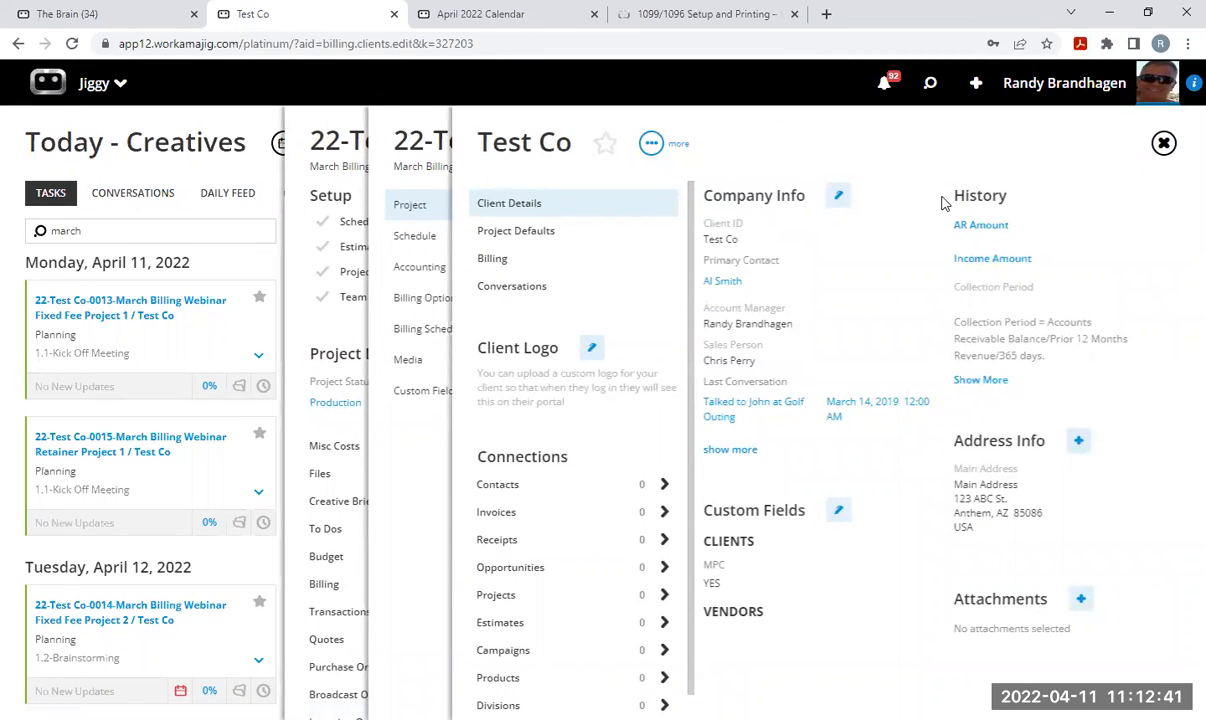
click(1164, 144)
click(1164, 144)
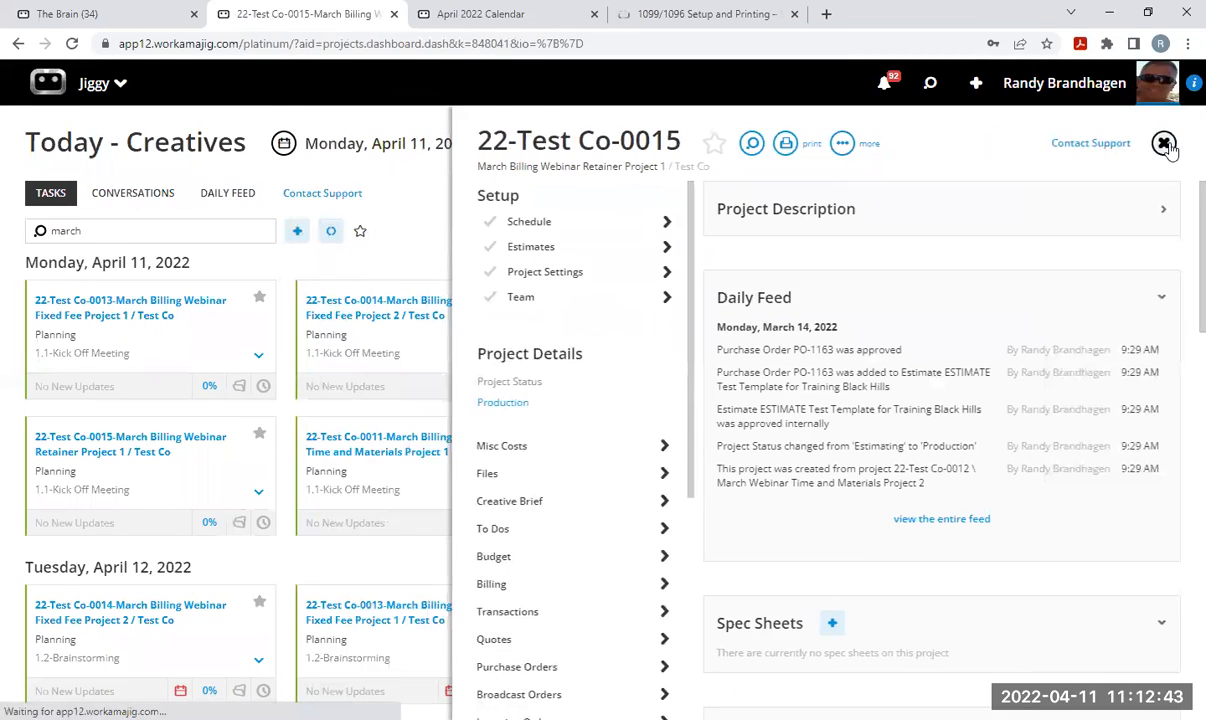
click(1164, 144)
Start a new retainer from the Today - Billing page.
click(99, 88)
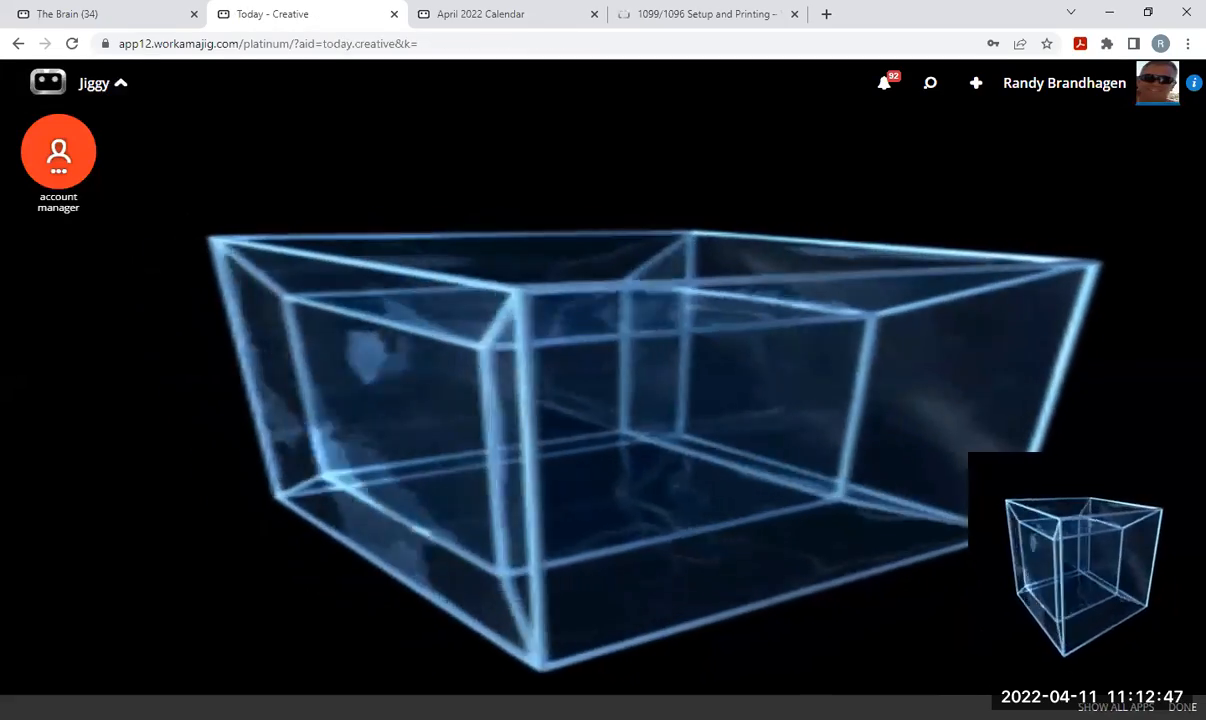
click(644, 152)
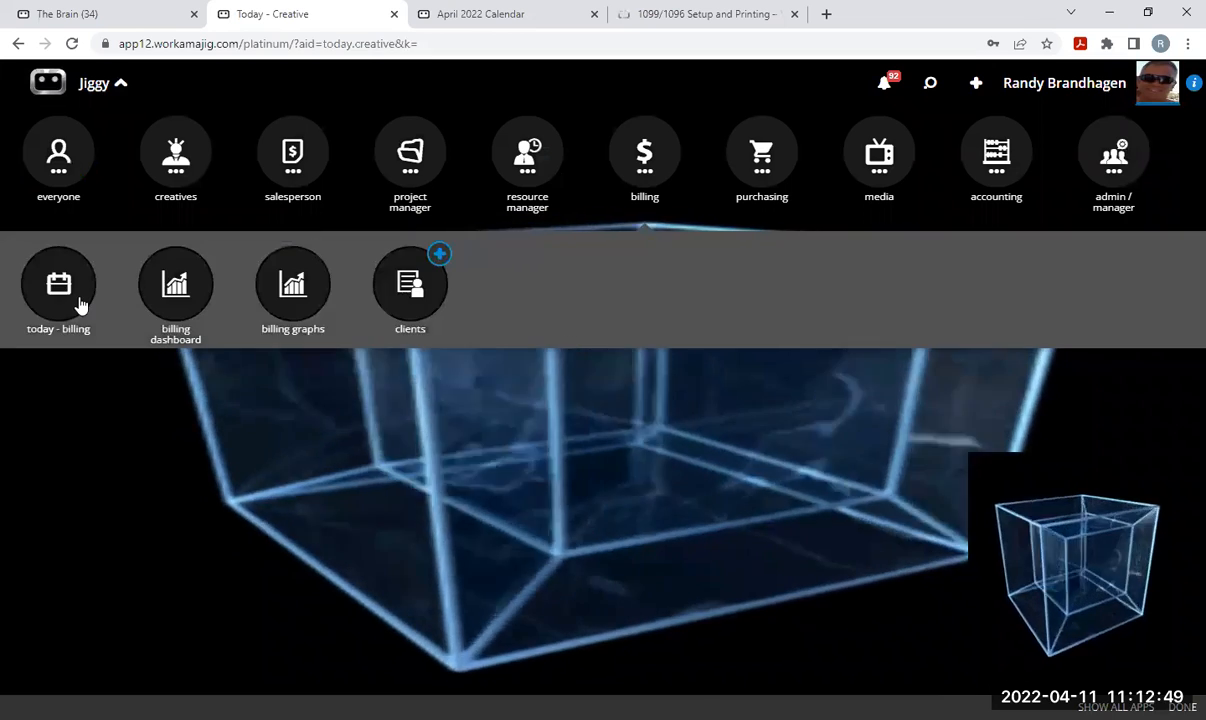
click(72, 300)
click(453, 143)
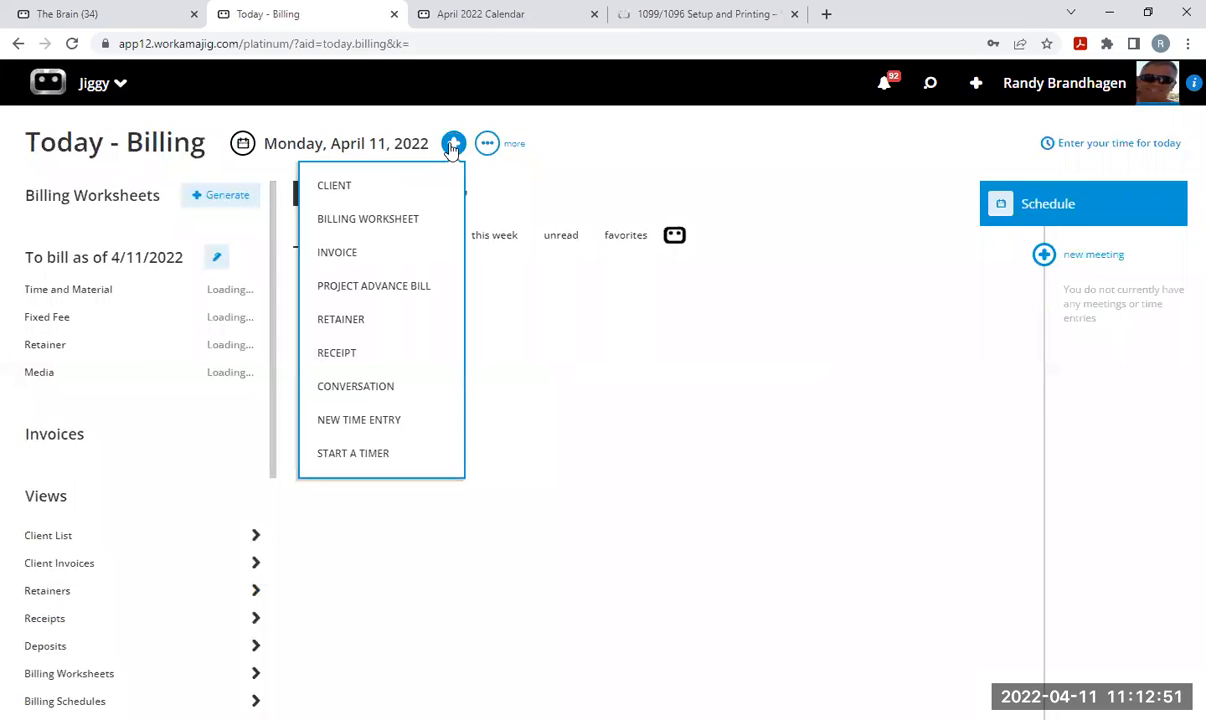
click(352, 322)
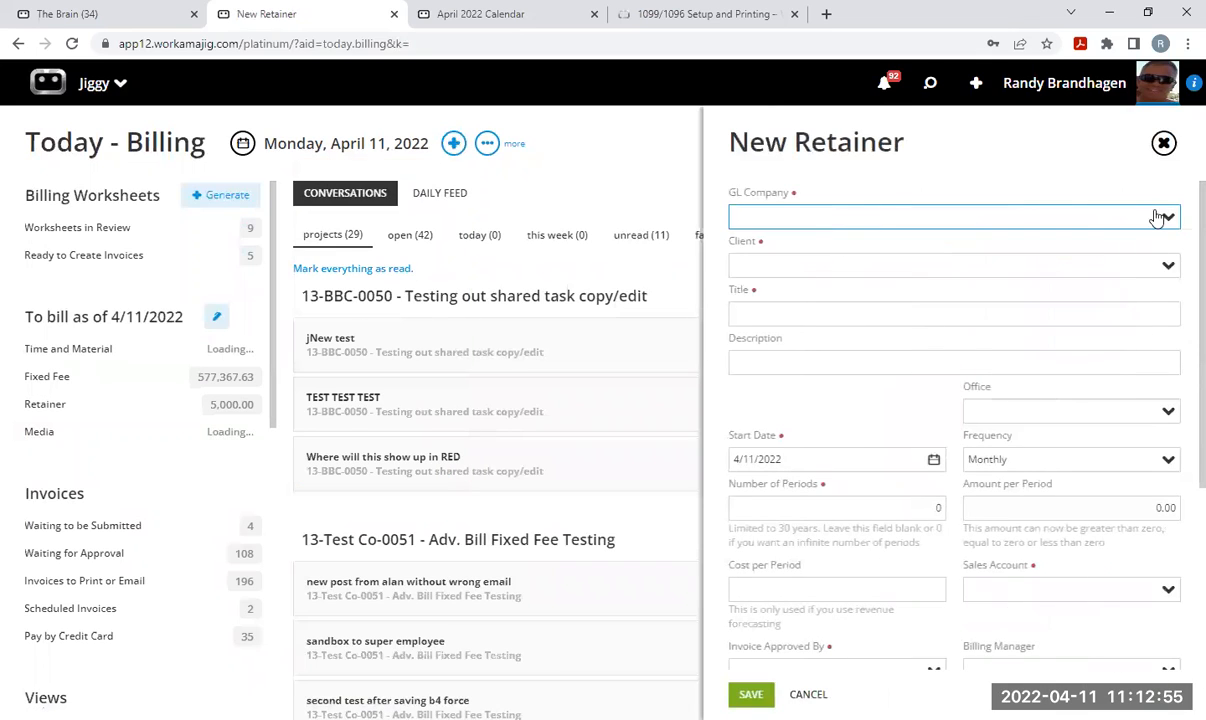
Set the new retainer's GL company to HistoricE-EGL Company Historic and its client to Test Co-Test Co.
click(1170, 219)
click(789, 256)
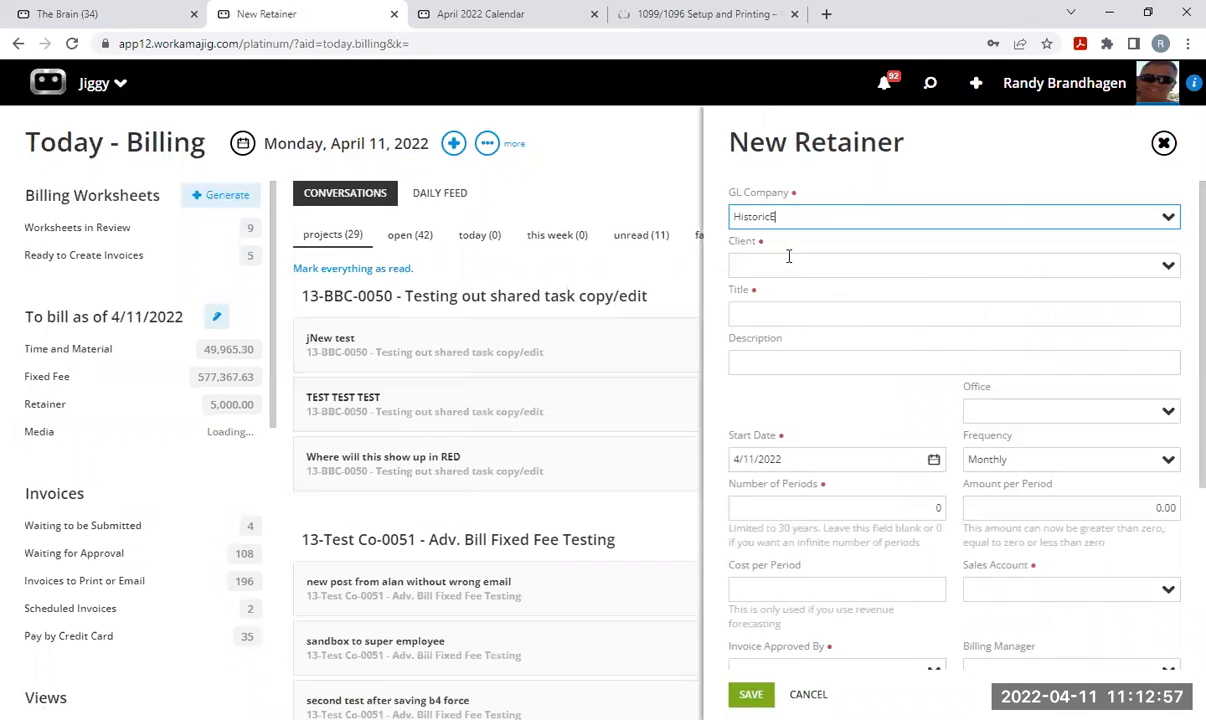
click(827, 258)
text(Test Co)
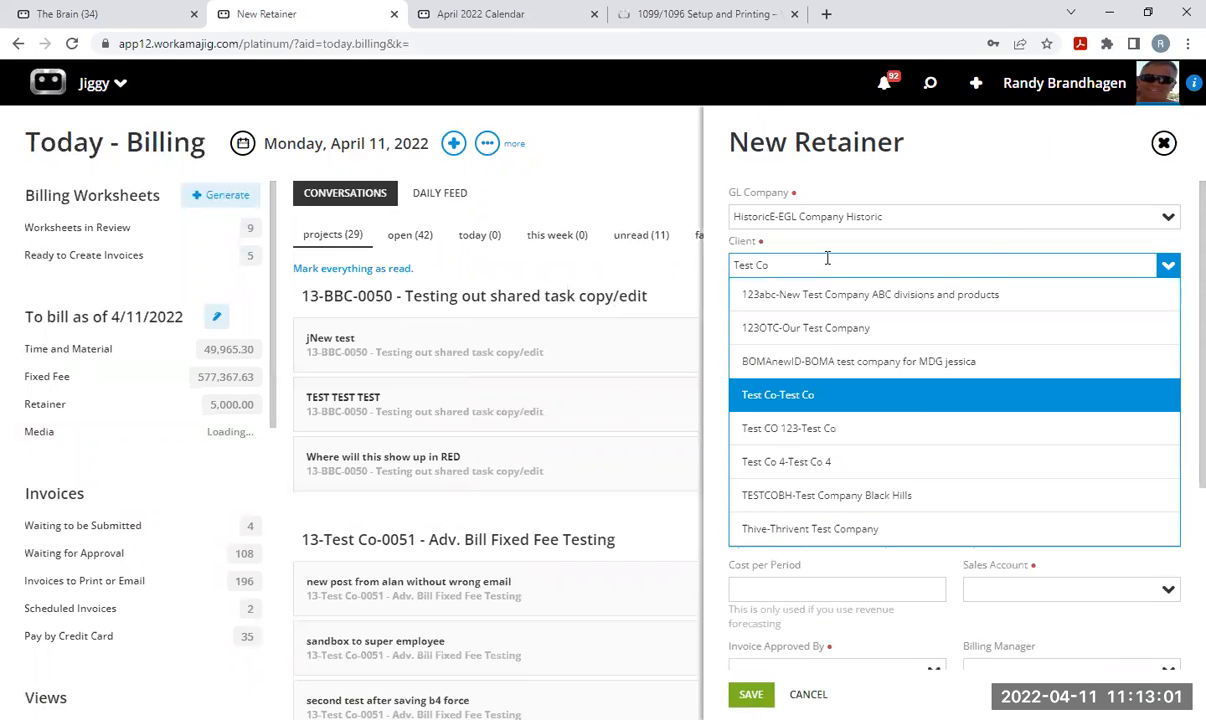
click(806, 395)
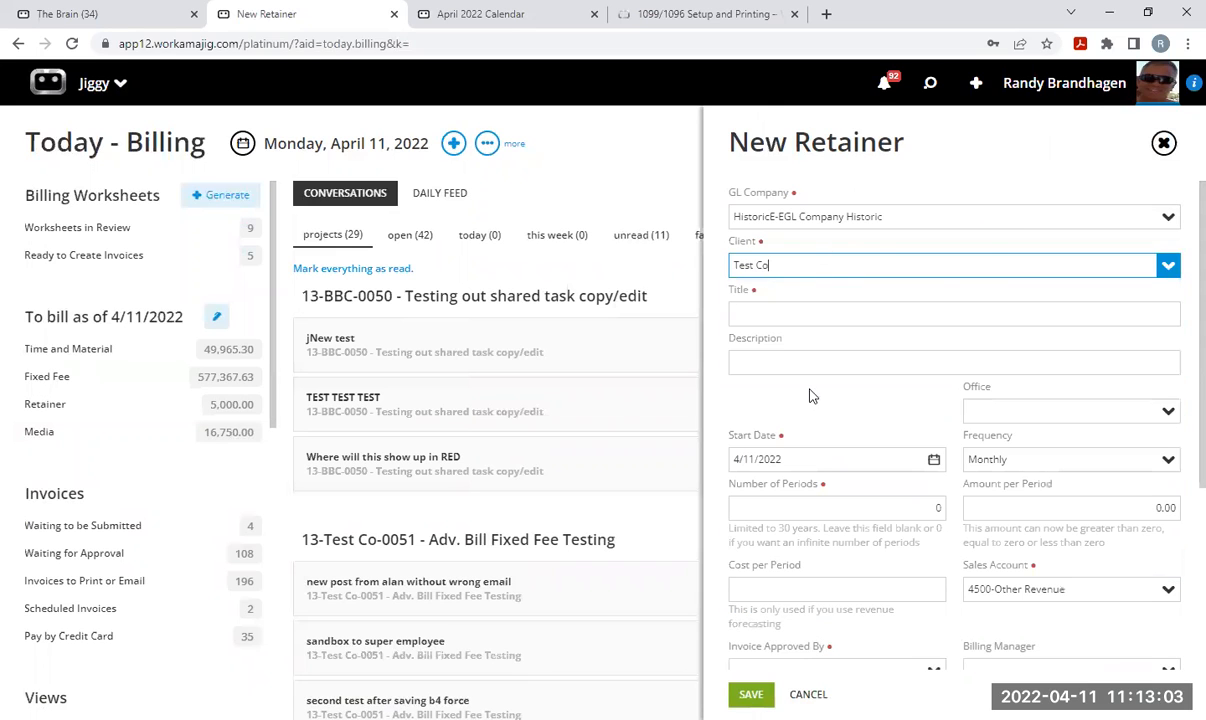
Title the new retainer "April 2022 Retainer".
click(812, 311)
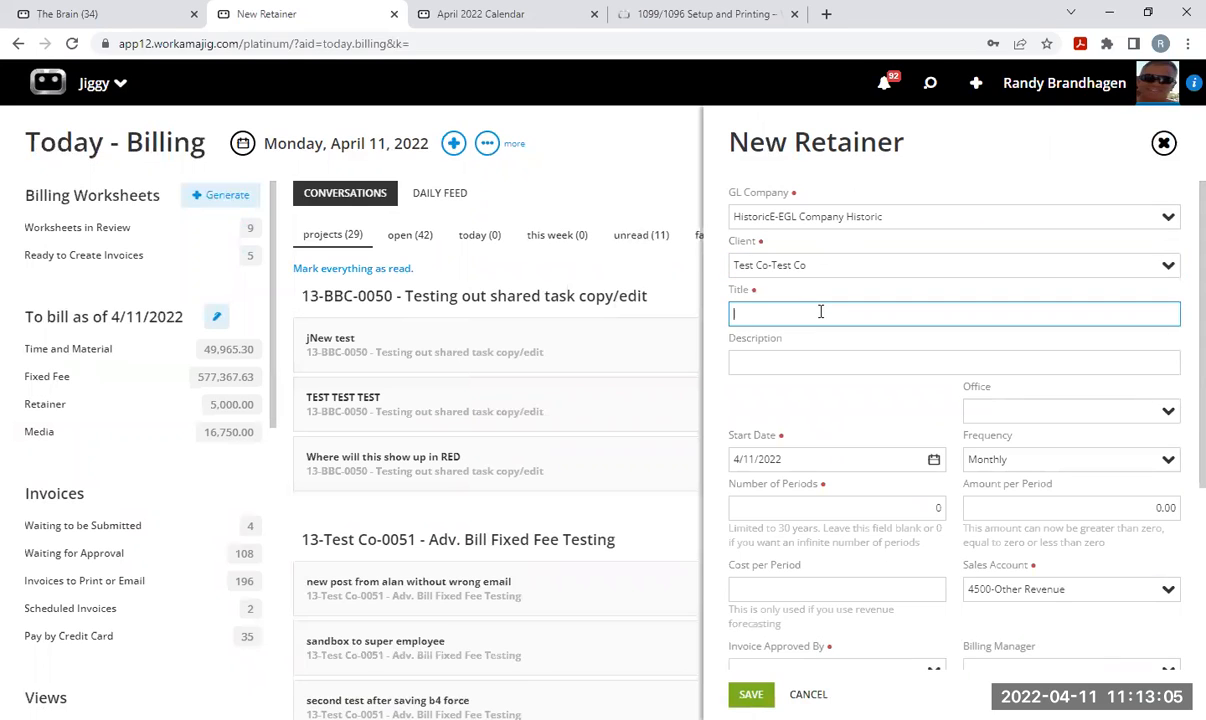
text(April 200)
text(2 Rete)
scroll(829, 383, down, 3)
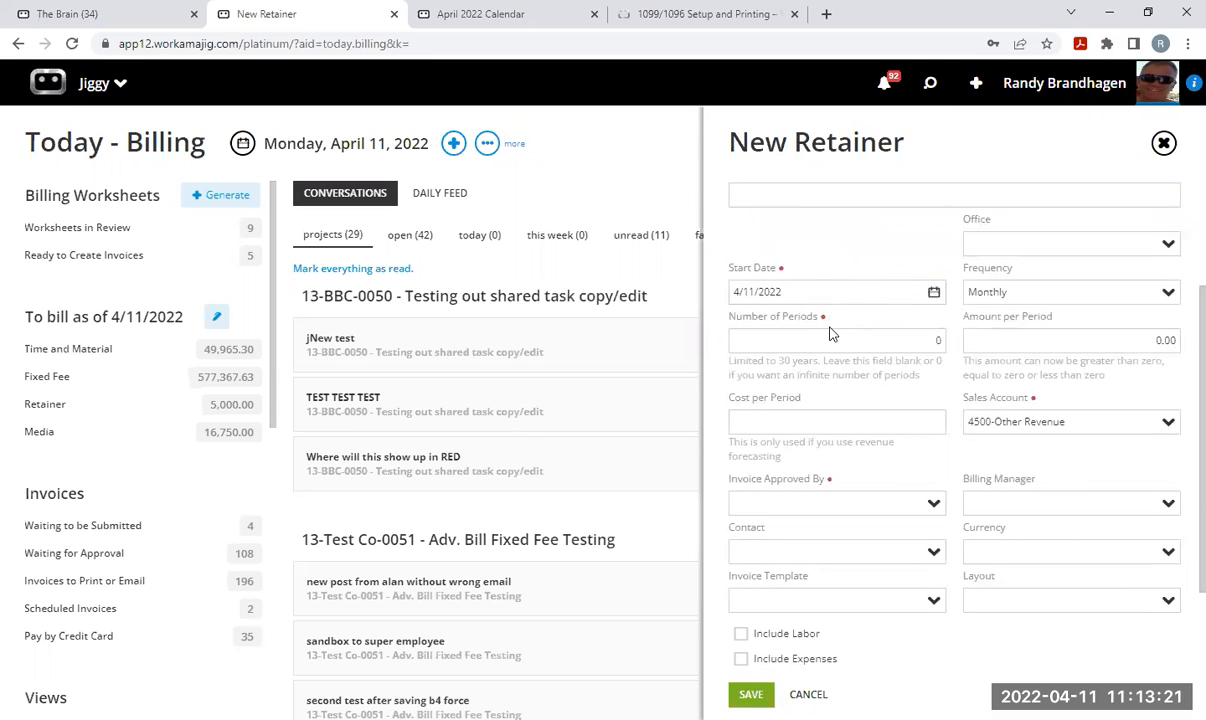
scroll(795, 338, up, 3)
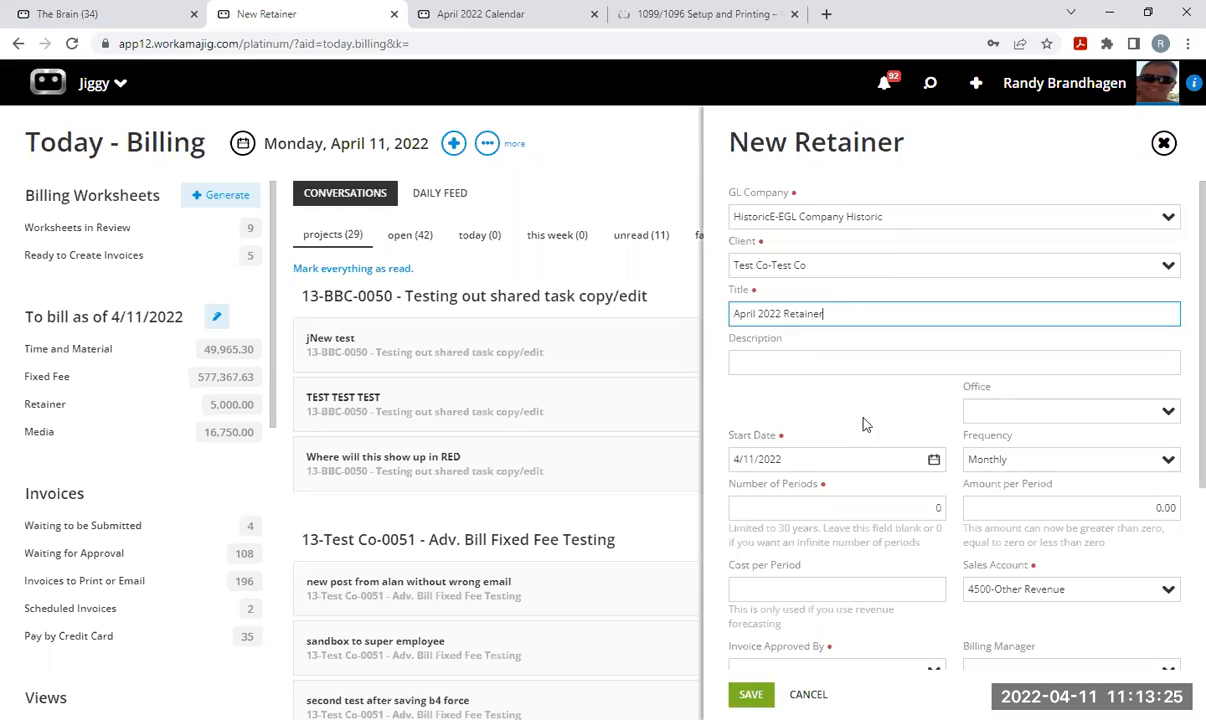
Choose 4/11/2022 as the retainer's start date and check the frequency options, keeping Monthly.
scroll(829, 408, down, 2)
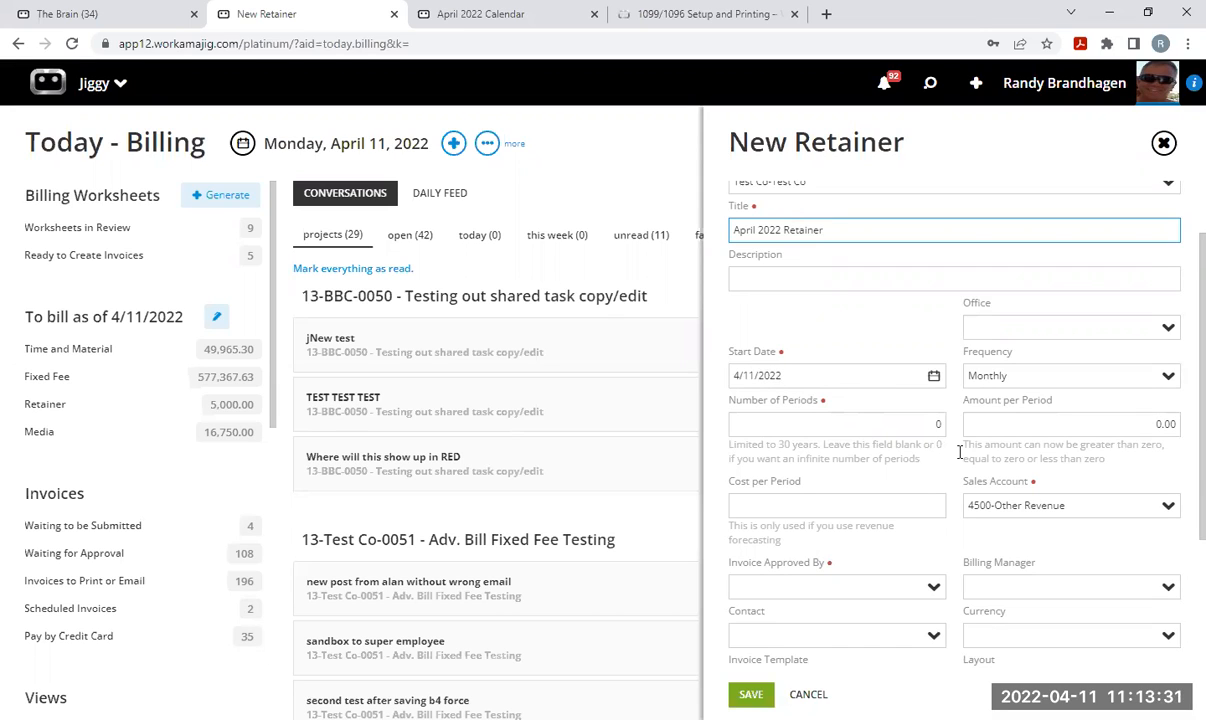
click(934, 377)
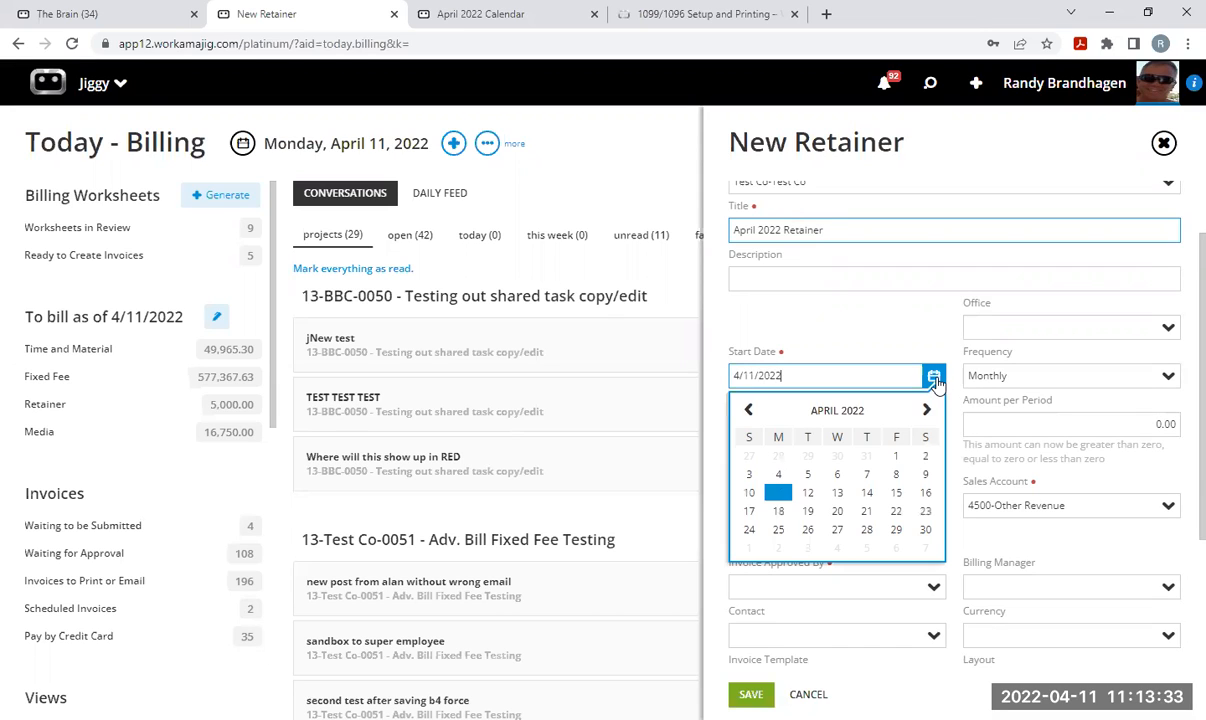
click(926, 410)
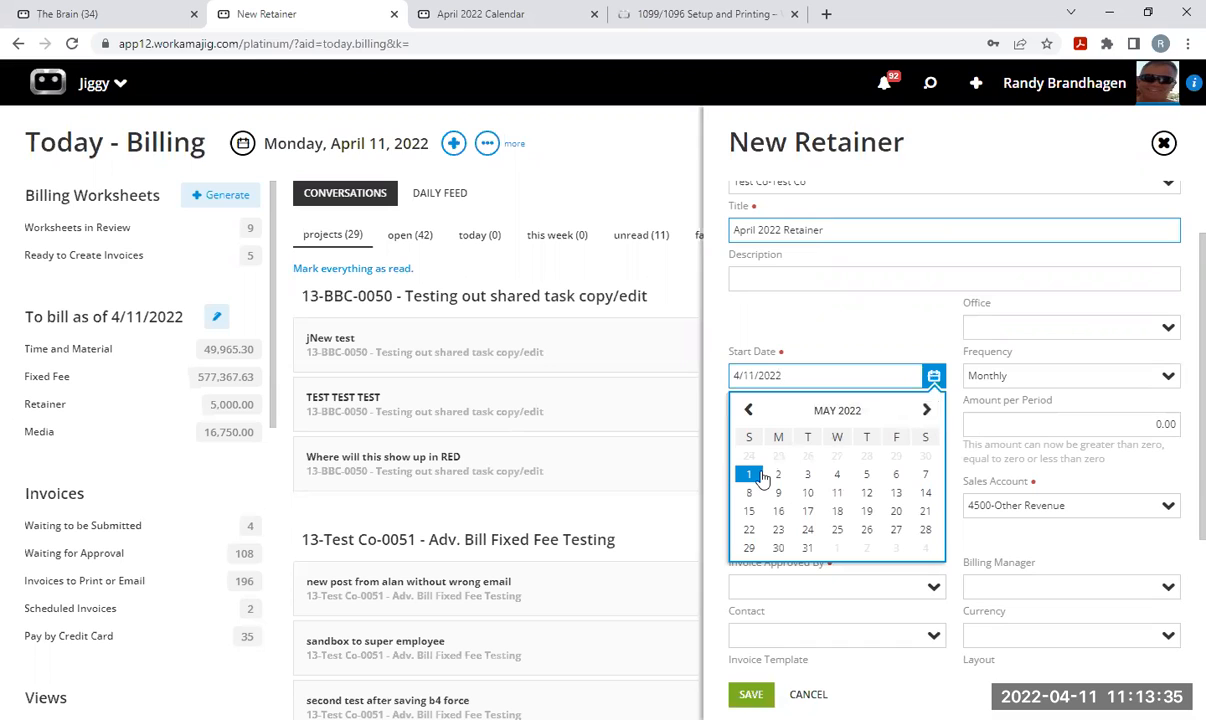
click(748, 410)
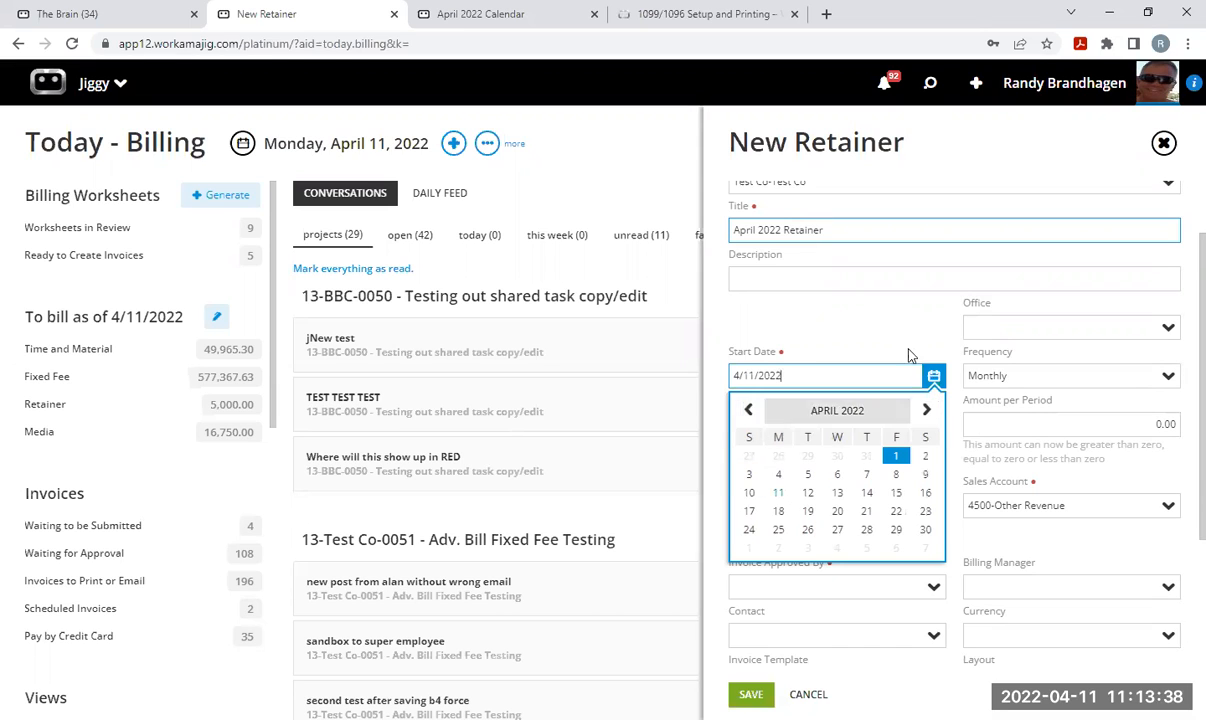
click(778, 492)
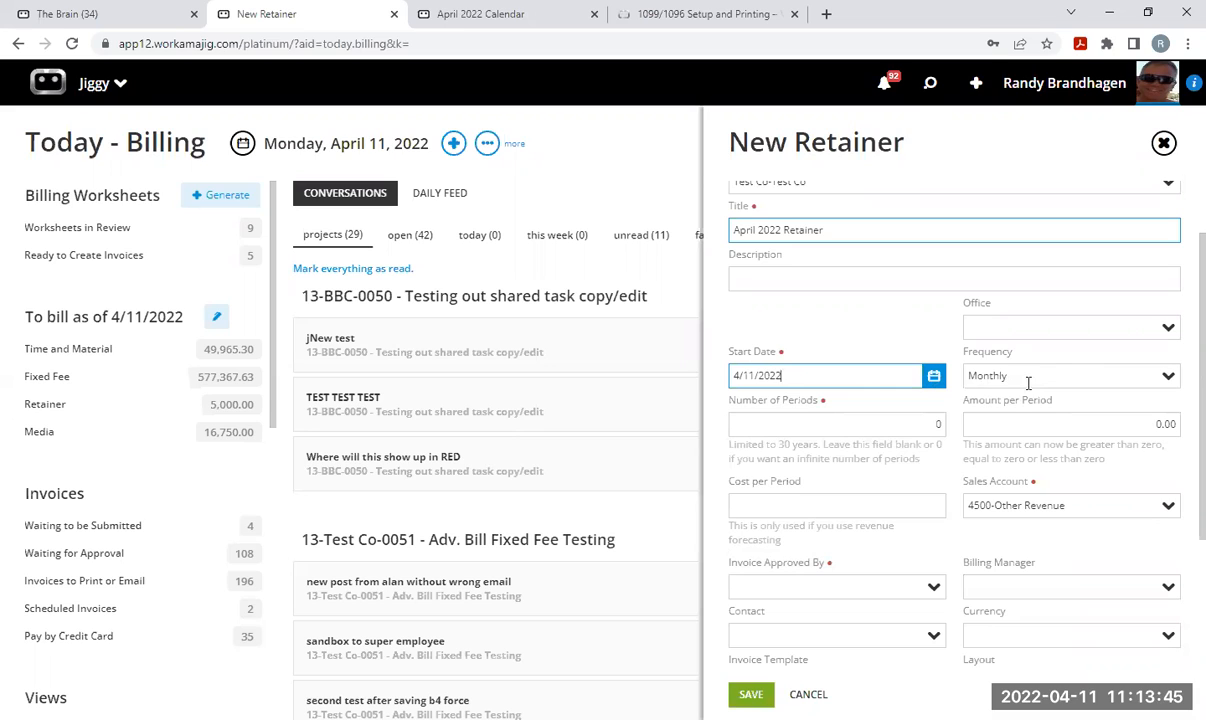
click(1110, 376)
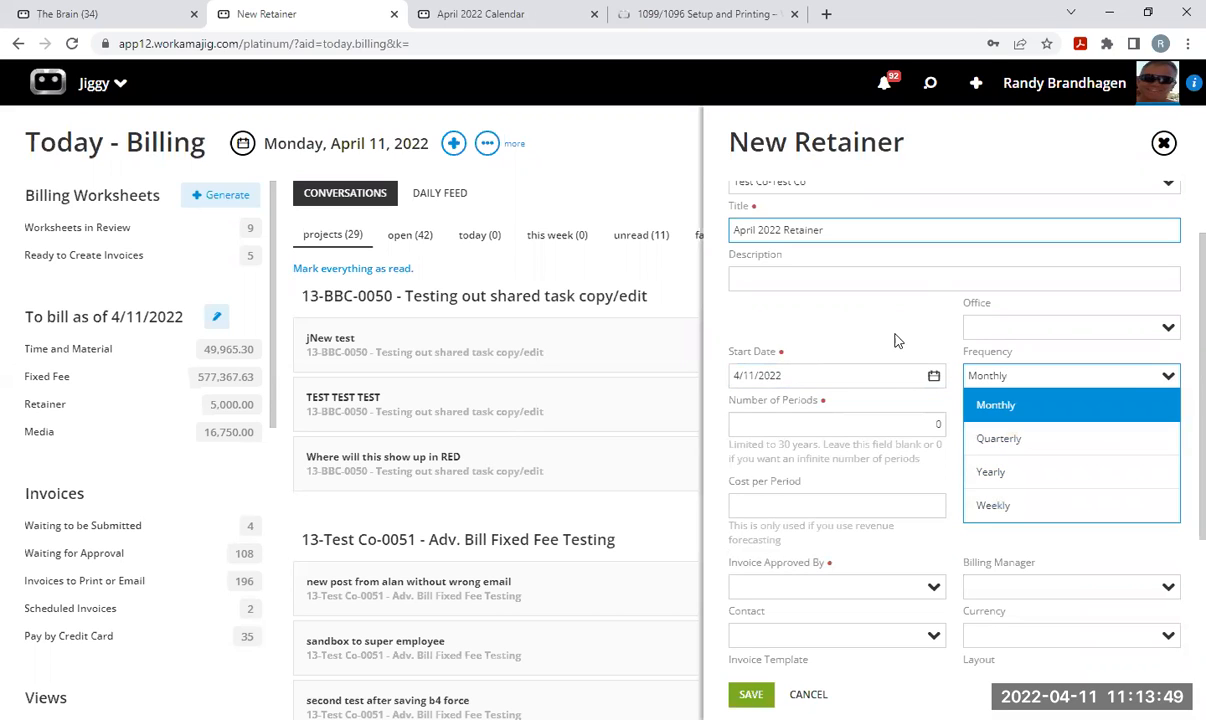
click(841, 318)
Set the retainer to 12 periods with an amount per period of 5000.
click(925, 426)
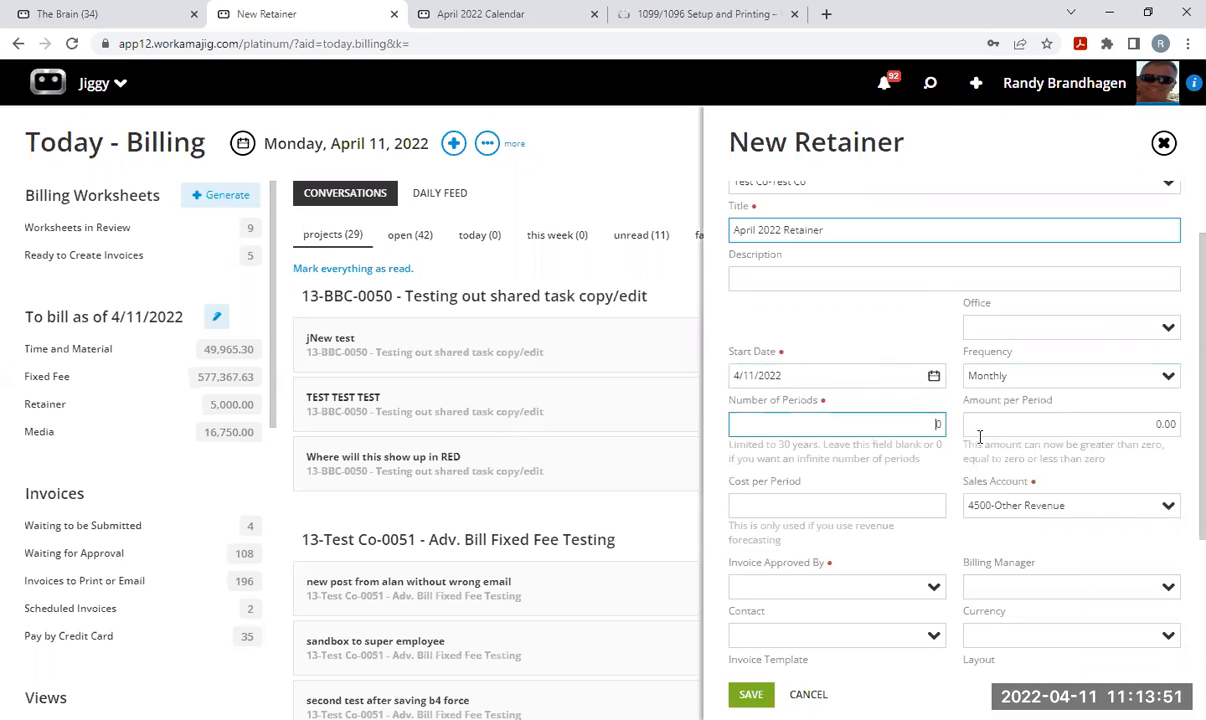
click(1067, 417)
text(5000)
key(Tab)
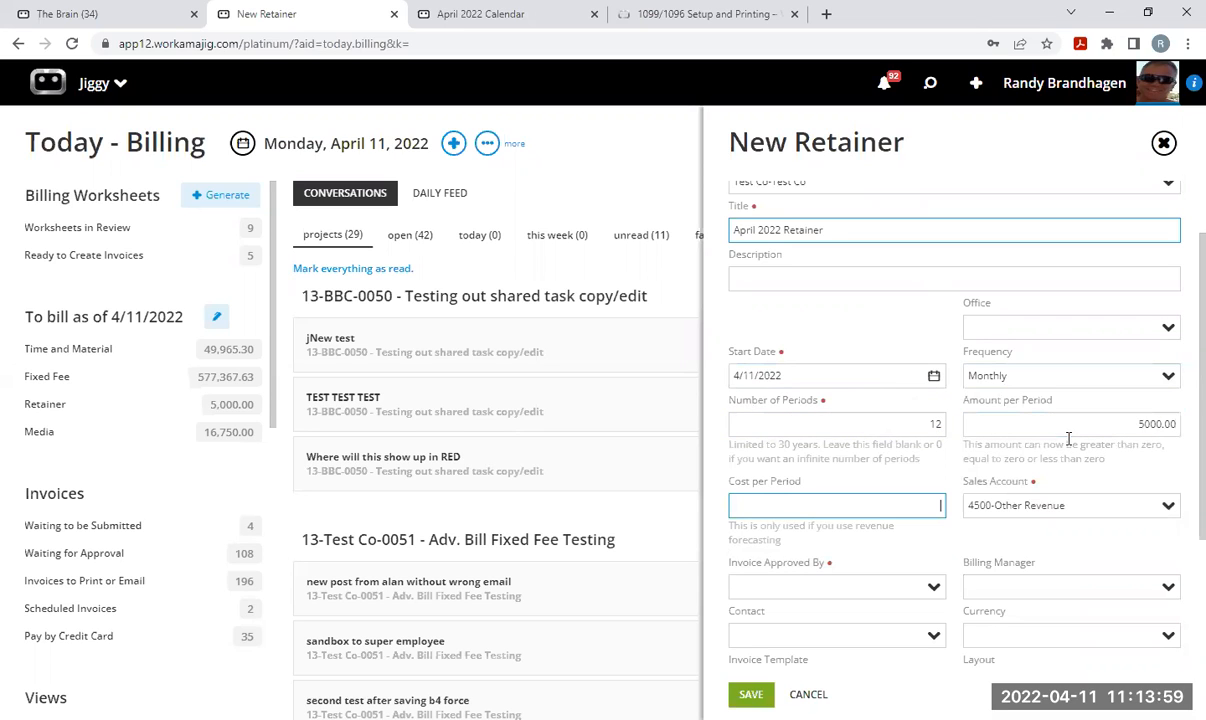
Assign the signed-in user as the retainer's invoice approver and check the available invoice templates without selecting one.
scroll(1066, 420, down, 2)
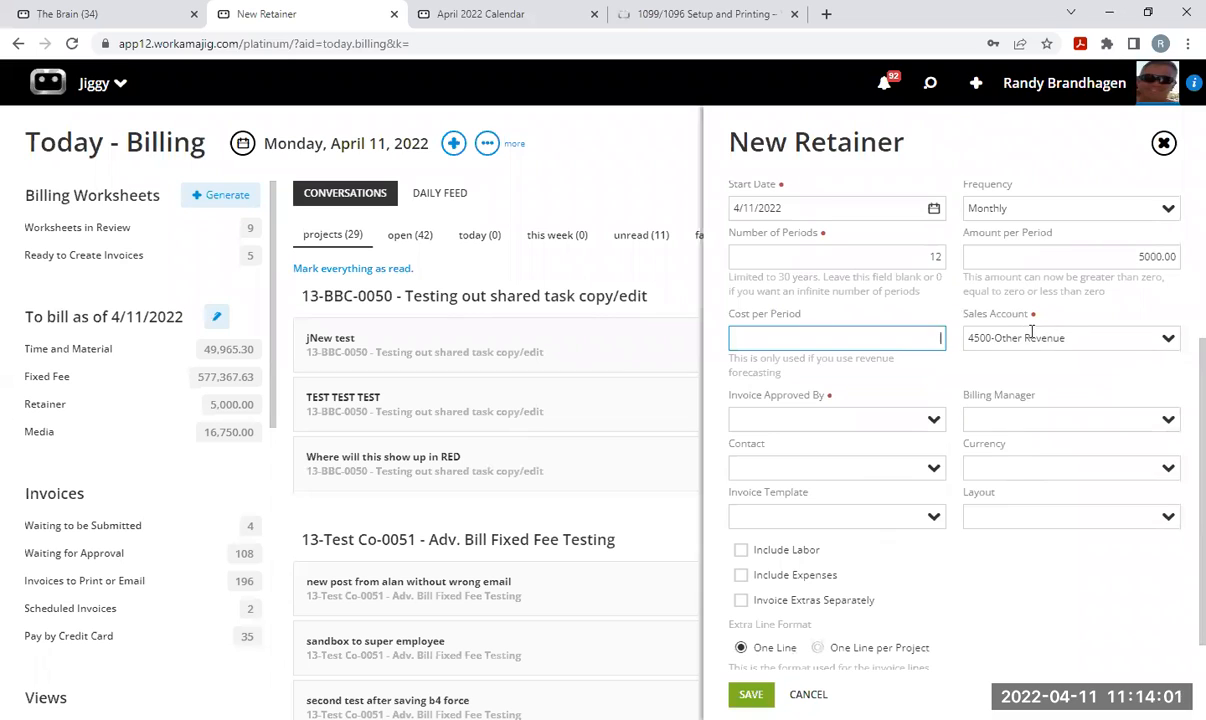
click(886, 420)
text(ra)
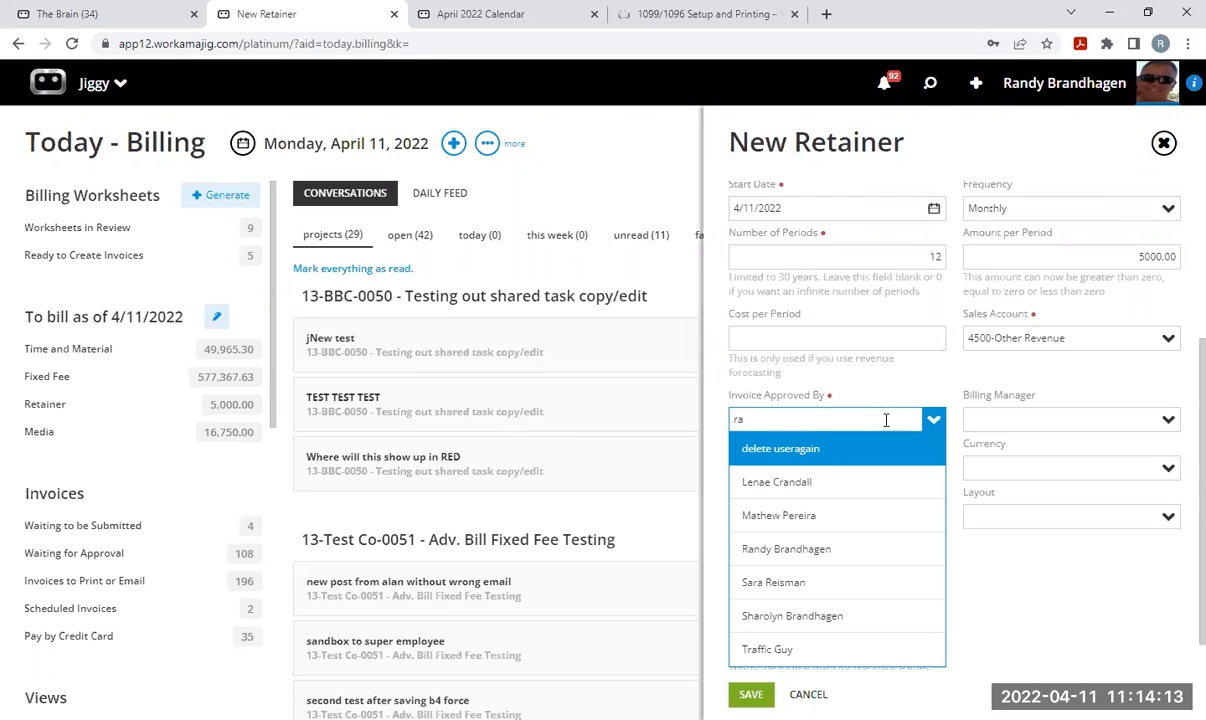
click(820, 549)
scroll(832, 472, down, 1)
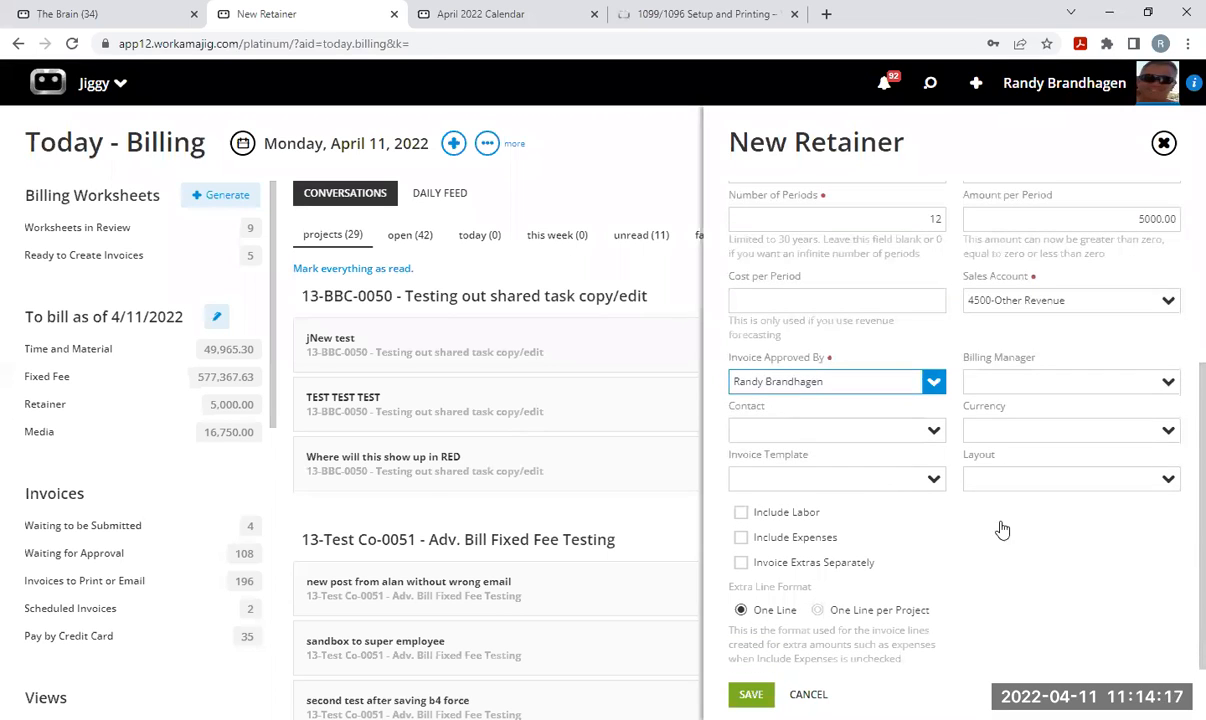
click(933, 479)
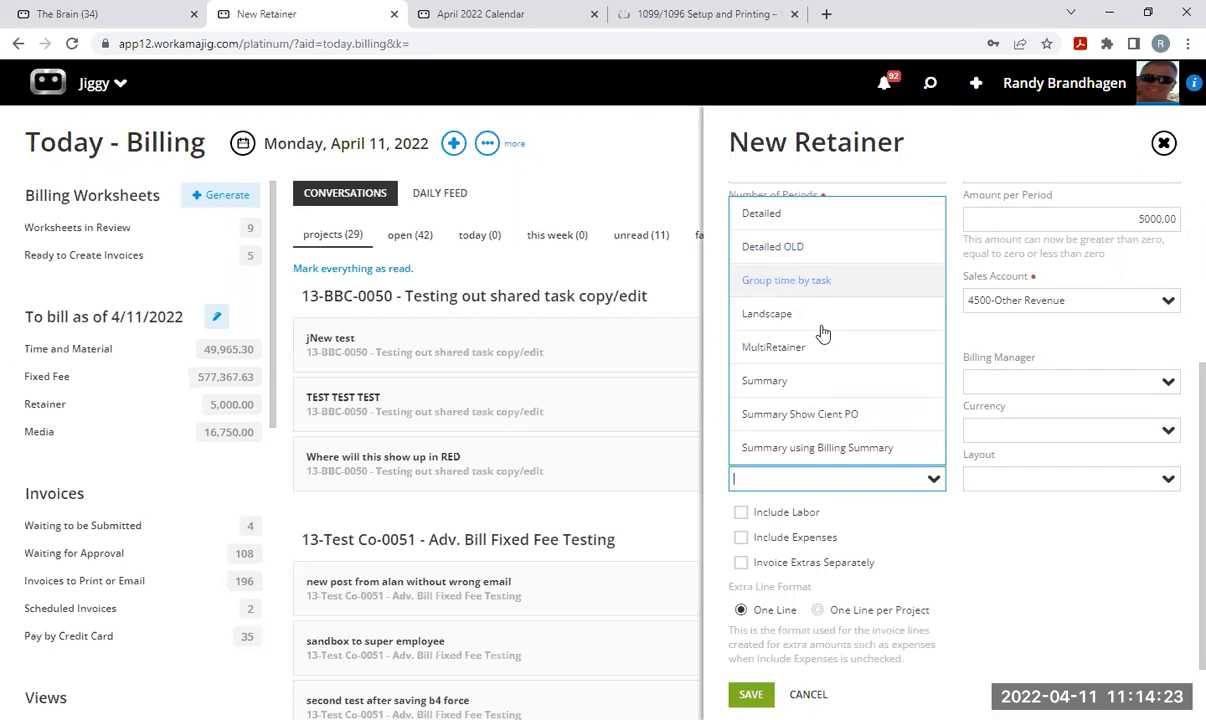
click(718, 303)
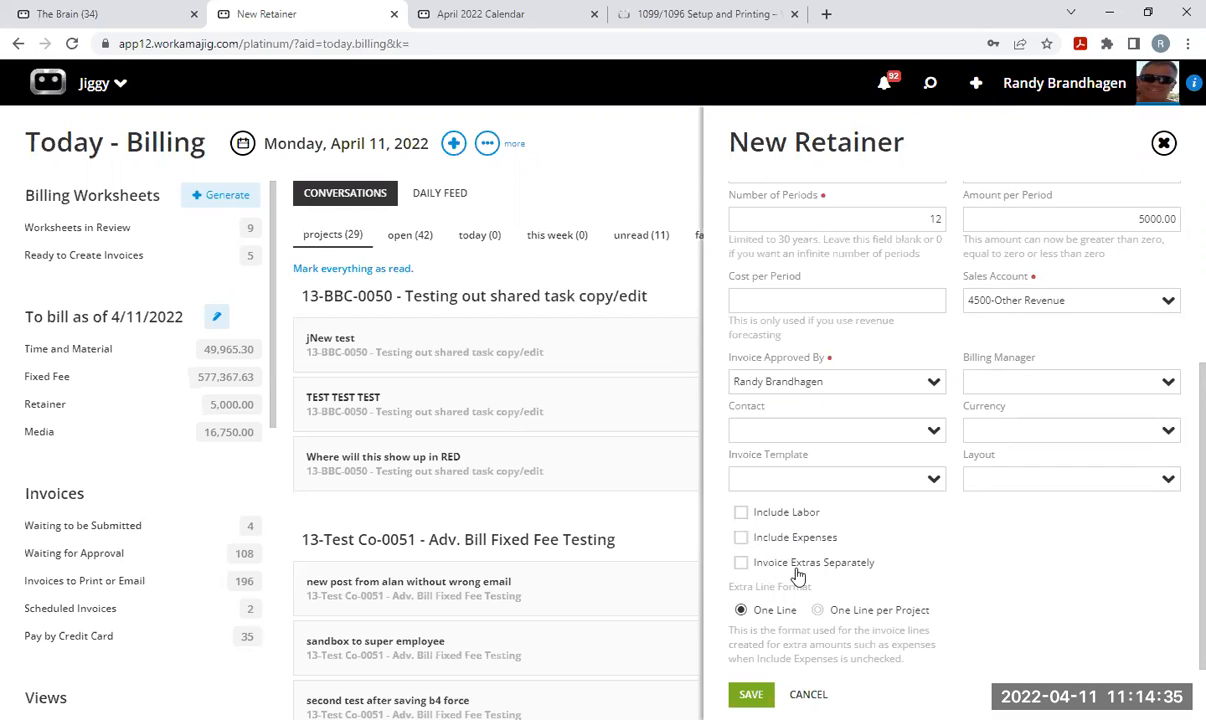
Include both labor and expenses in the retainer, and choose to continue at the server connection prompt.
click(741, 513)
click(749, 540)
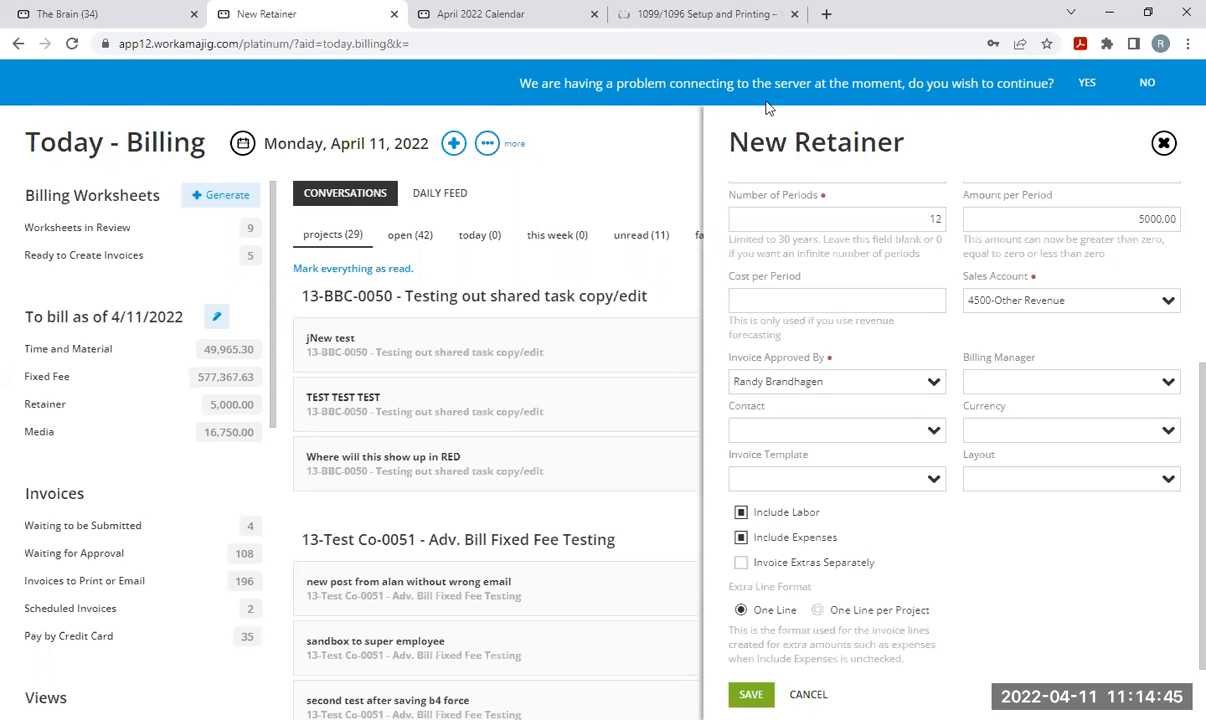
click(1086, 85)
click(1085, 92)
click(1086, 88)
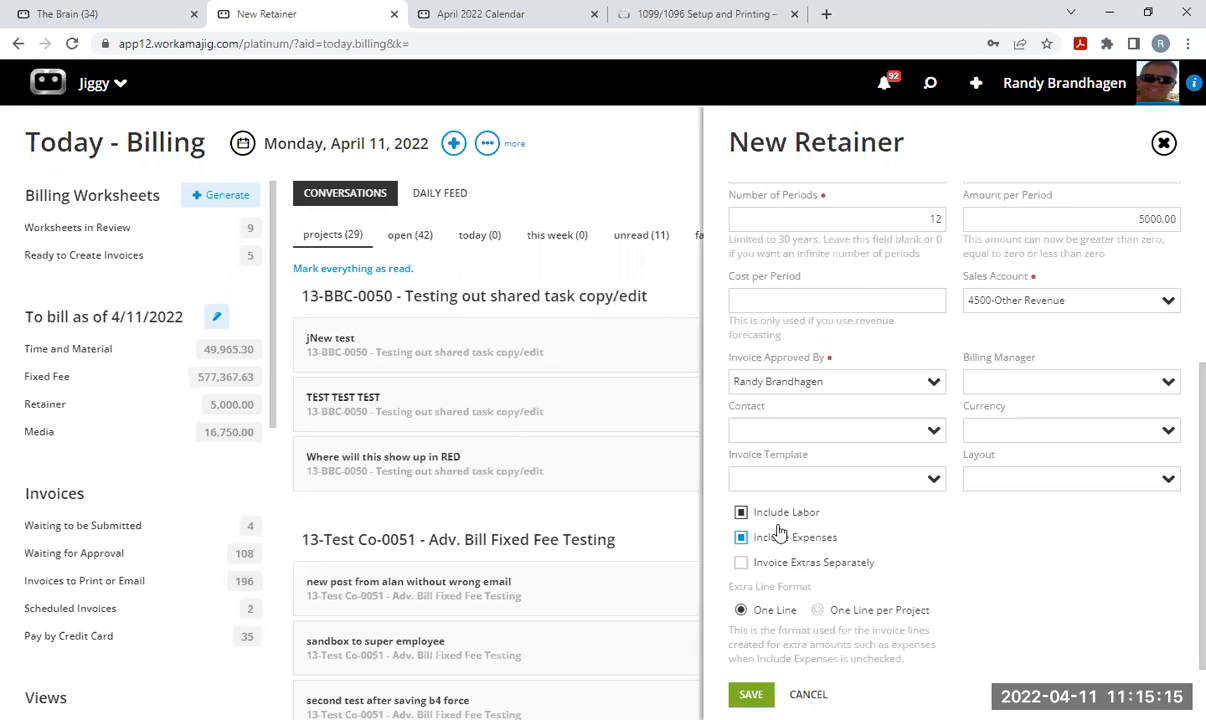
Try the Invoice Extras Separately option and the One Line per Project extra line format, restoring the original choices.
click(741, 563)
click(741, 563)
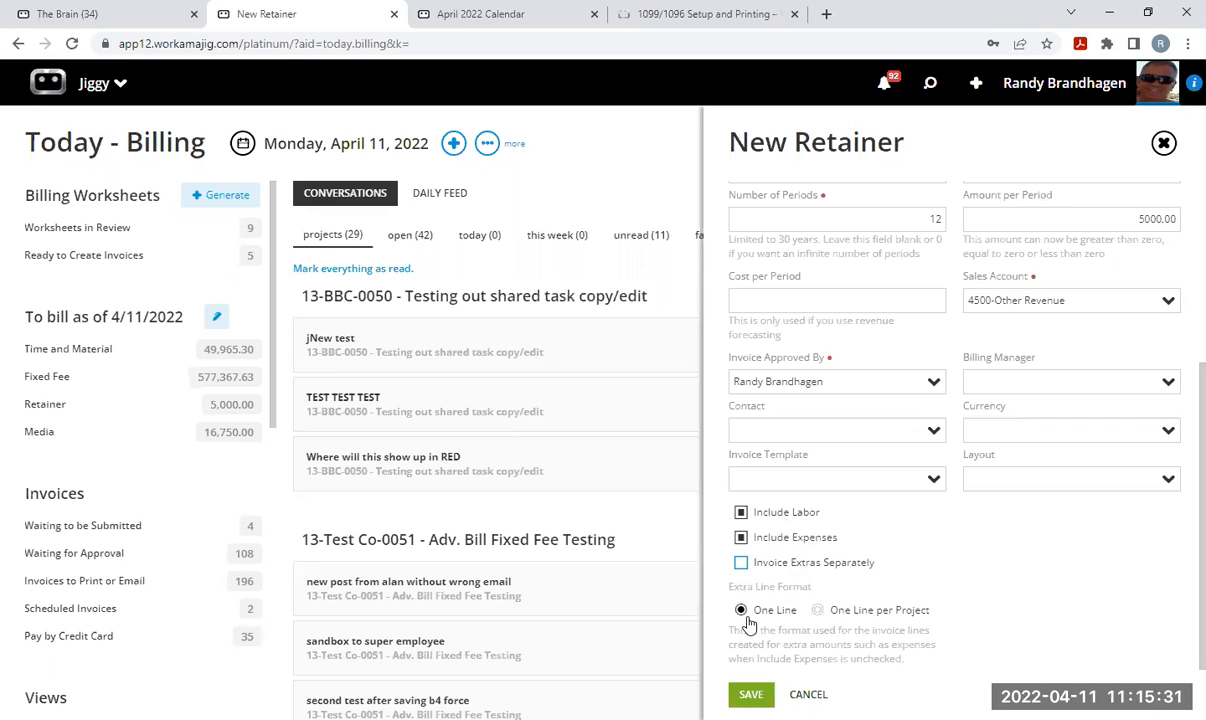
click(818, 612)
click(764, 621)
Review the completed April 2022 Retainer form and save the new retainer.
scroll(1040, 584, up, 3)
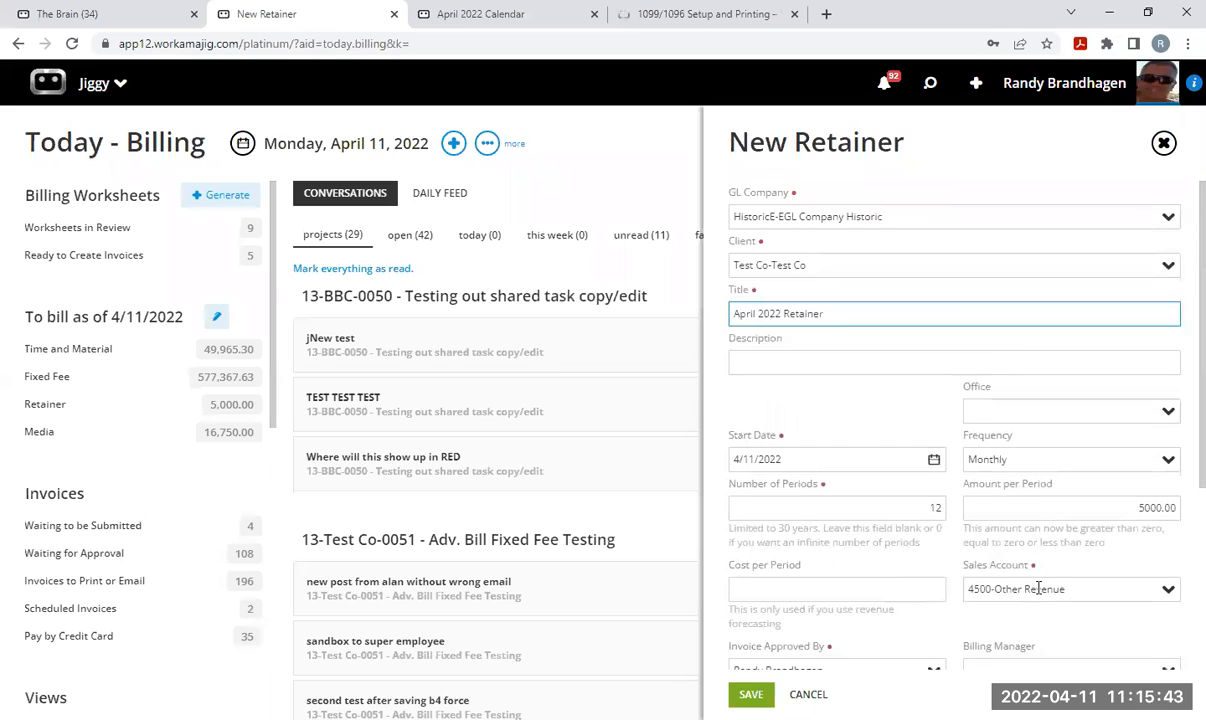
scroll(972, 595, down, 3)
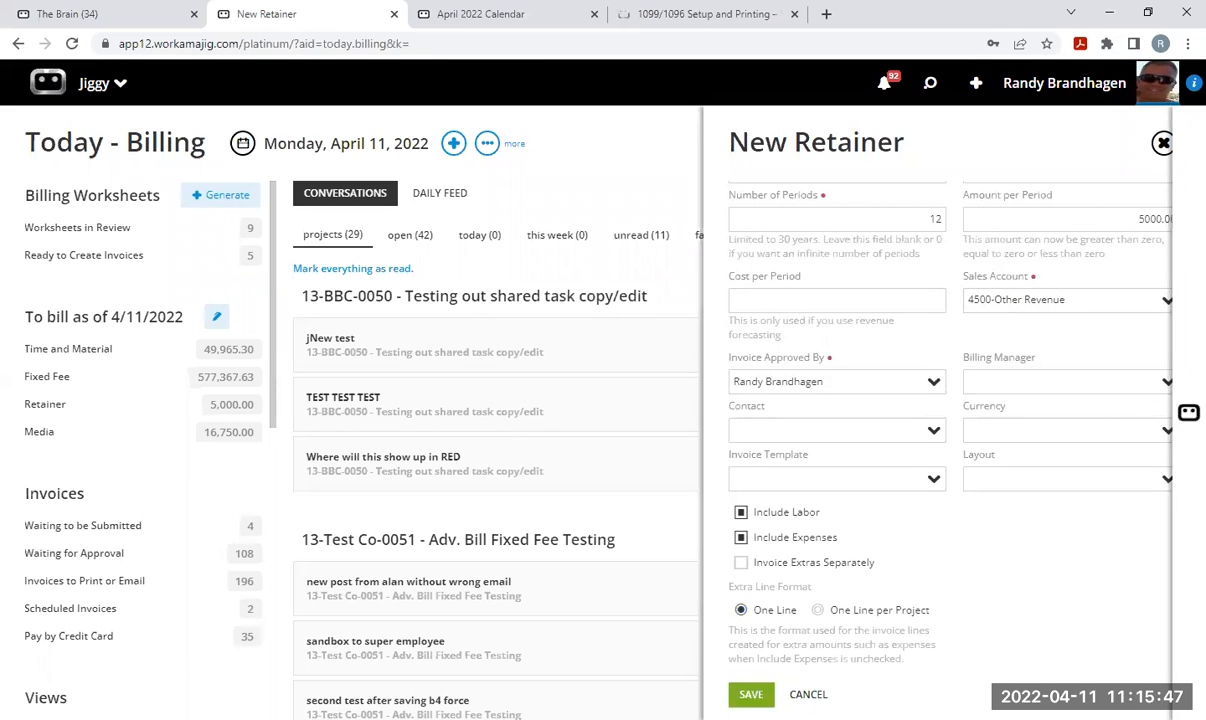
click(751, 694)
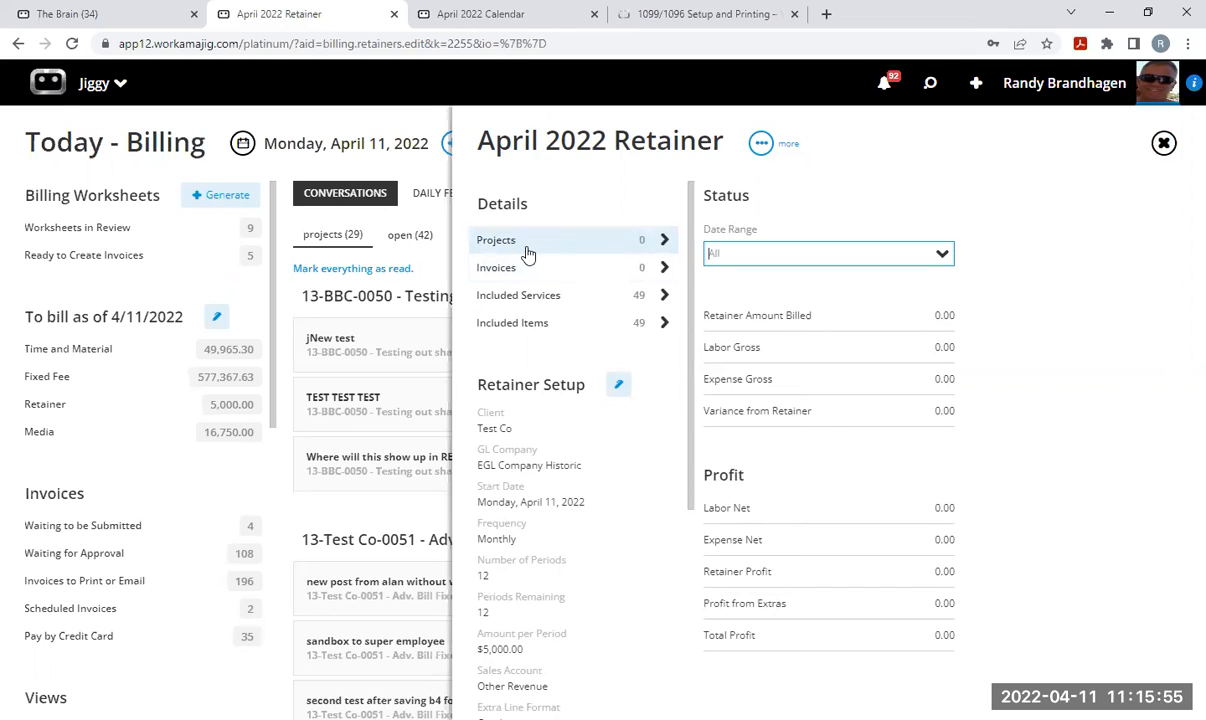
Review the April 2022 Retainer's setup details and save them without changes.
click(619, 388)
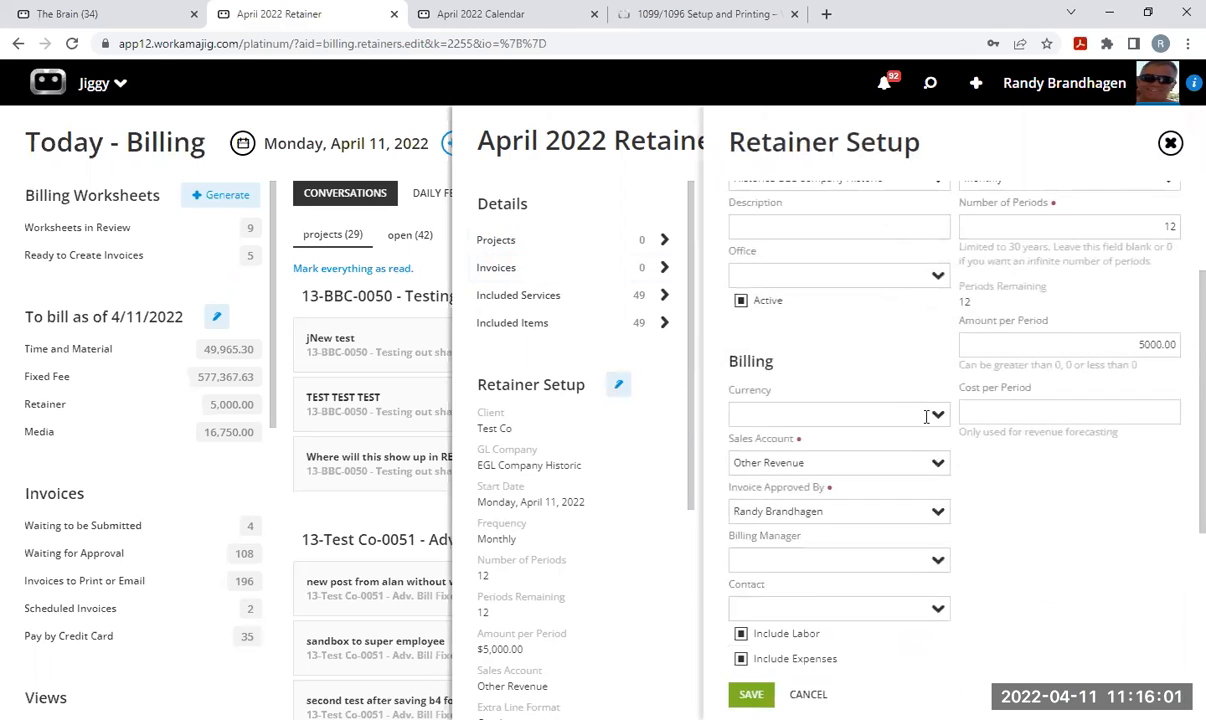
scroll(880, 405, down, 2)
click(751, 694)
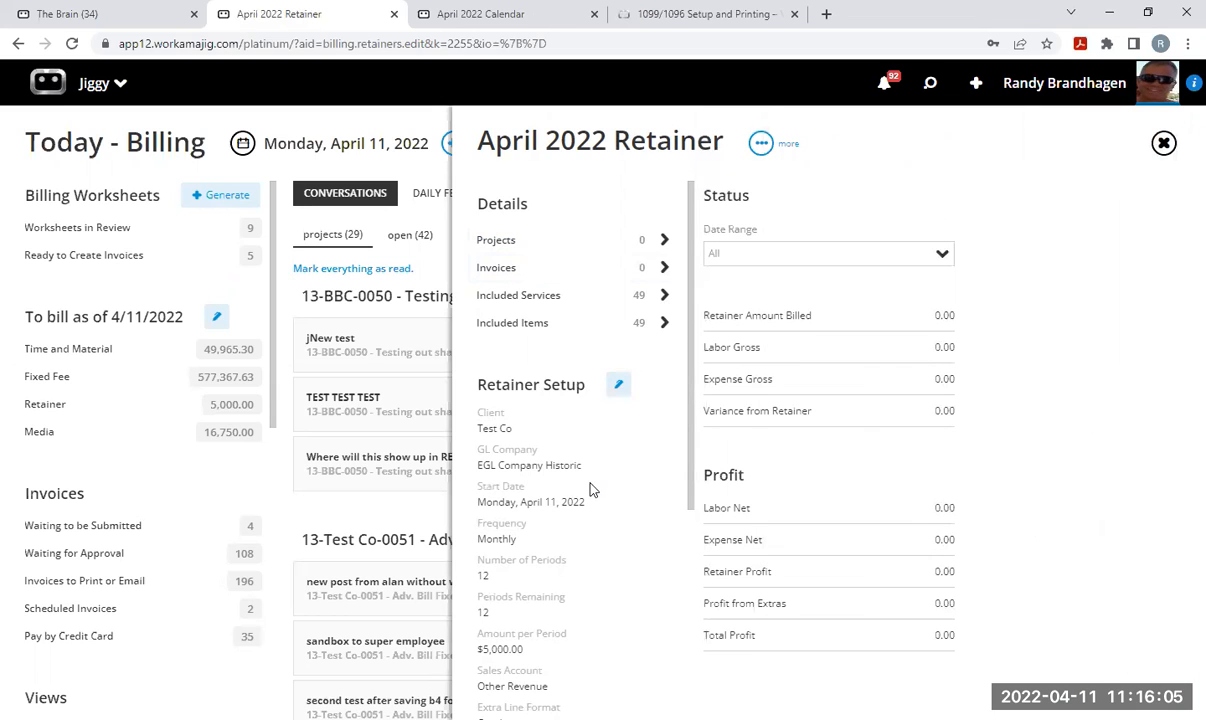
Exclude the Copy-Sr - Senior Copywriting service and the Expense - Air Fare item from the April 2022 Retainer.
click(542, 300)
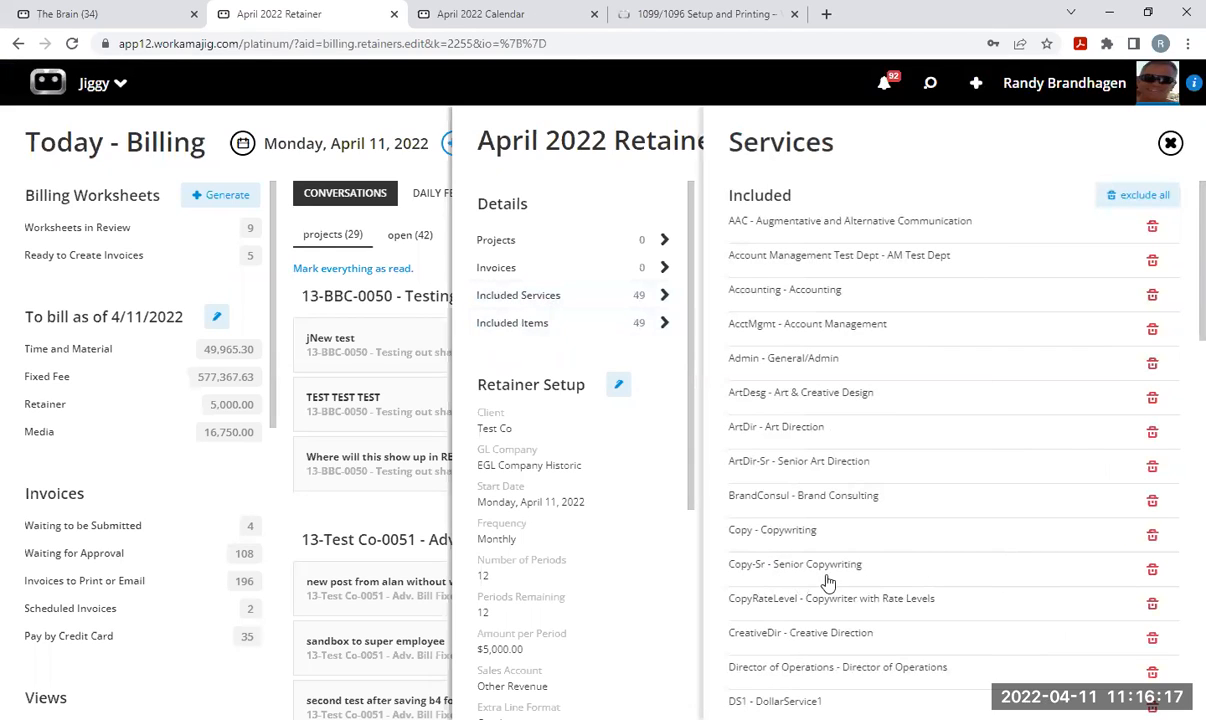
click(1152, 570)
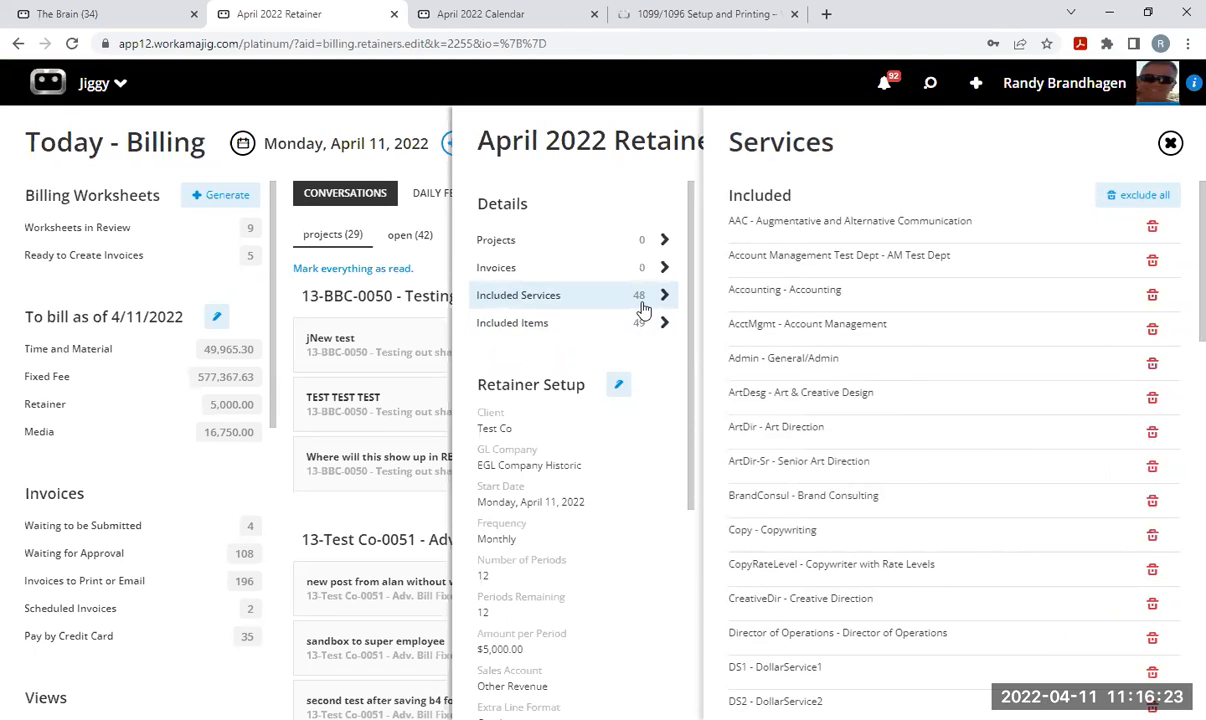
click(560, 326)
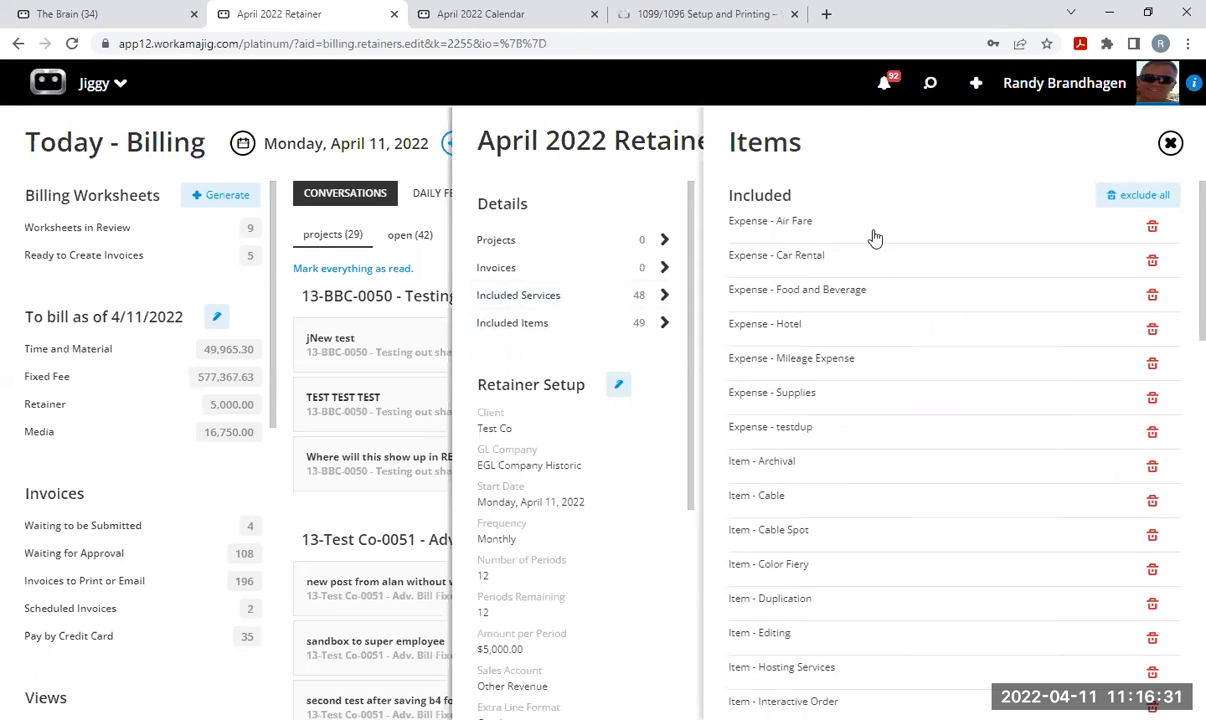
click(1152, 230)
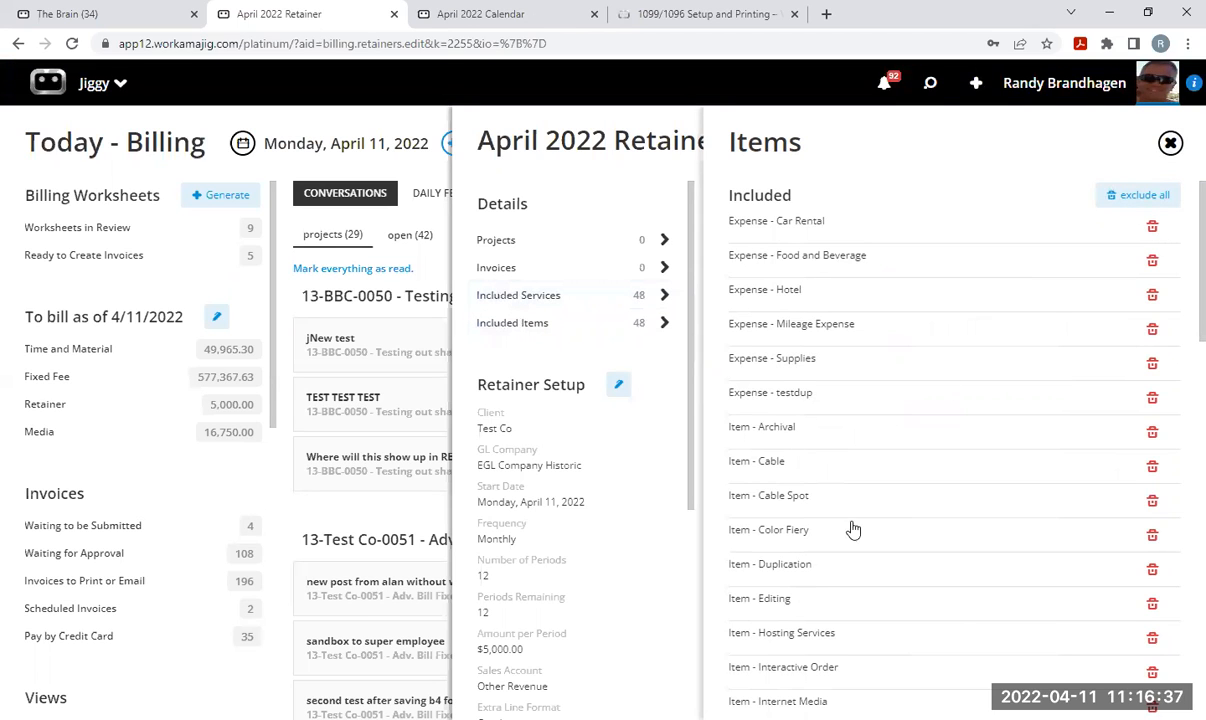
scroll(853, 530, down, 10)
click(1169, 143)
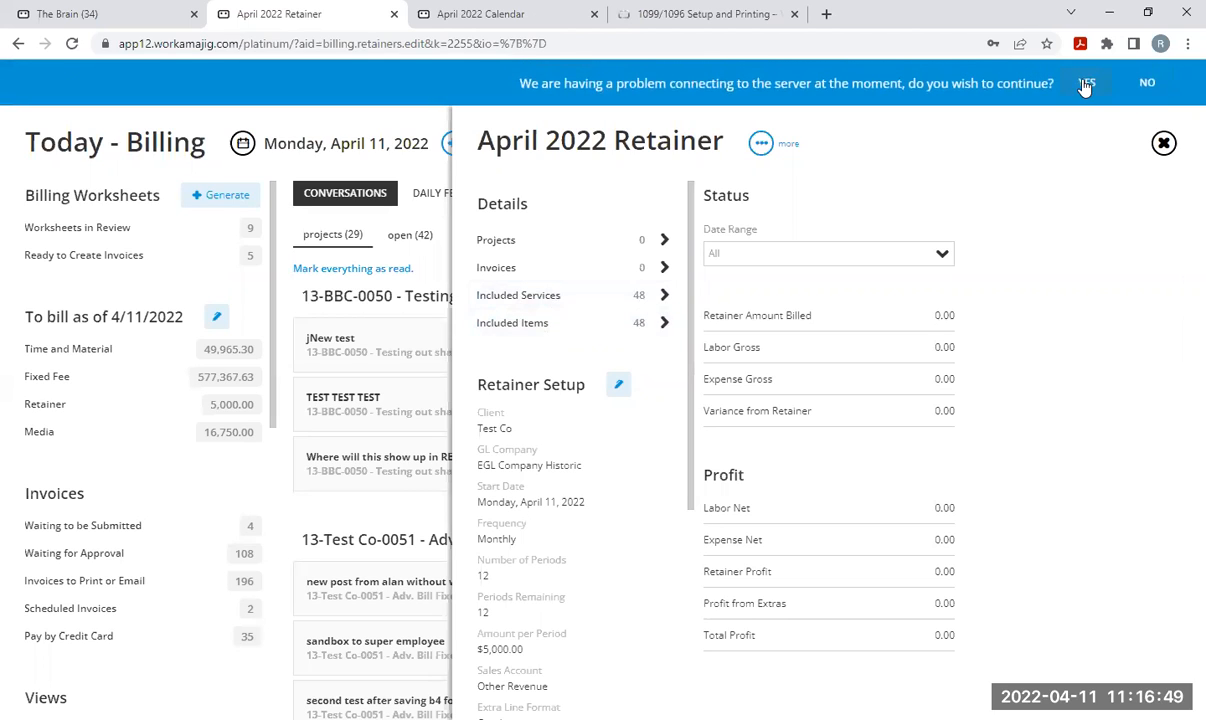
click(1085, 84)
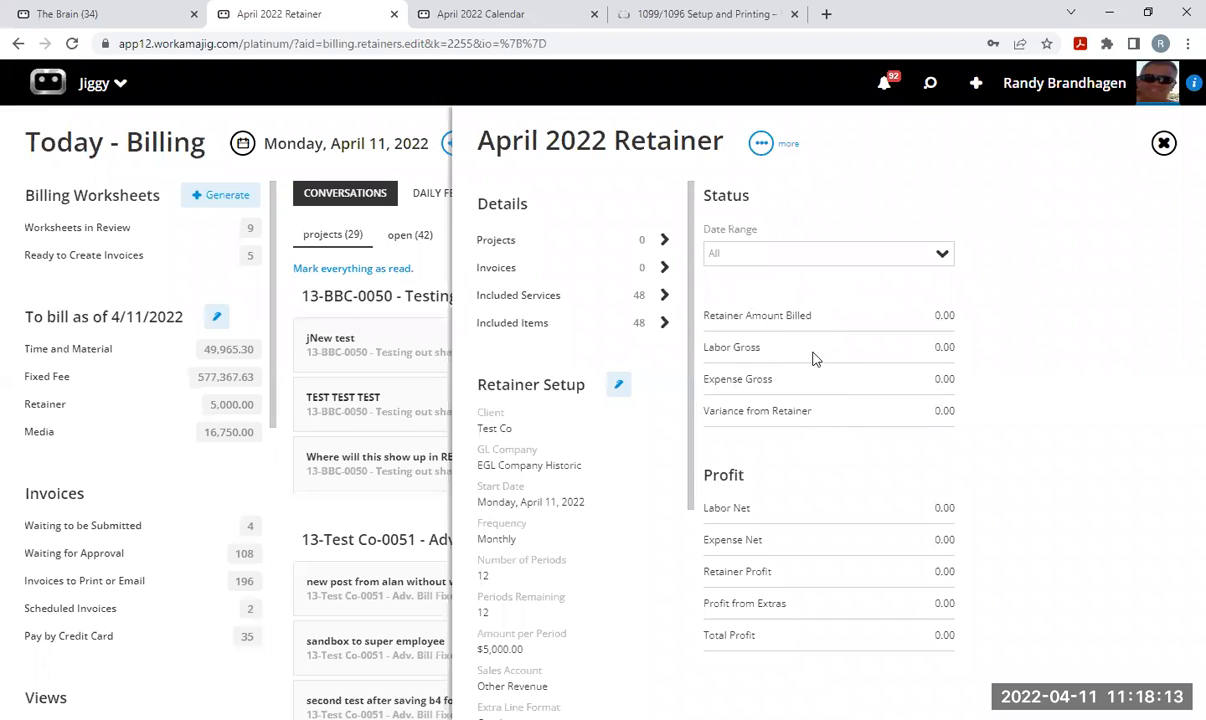
Close the April 2022 Retainer and go to the Today - Creatives page.
click(1163, 144)
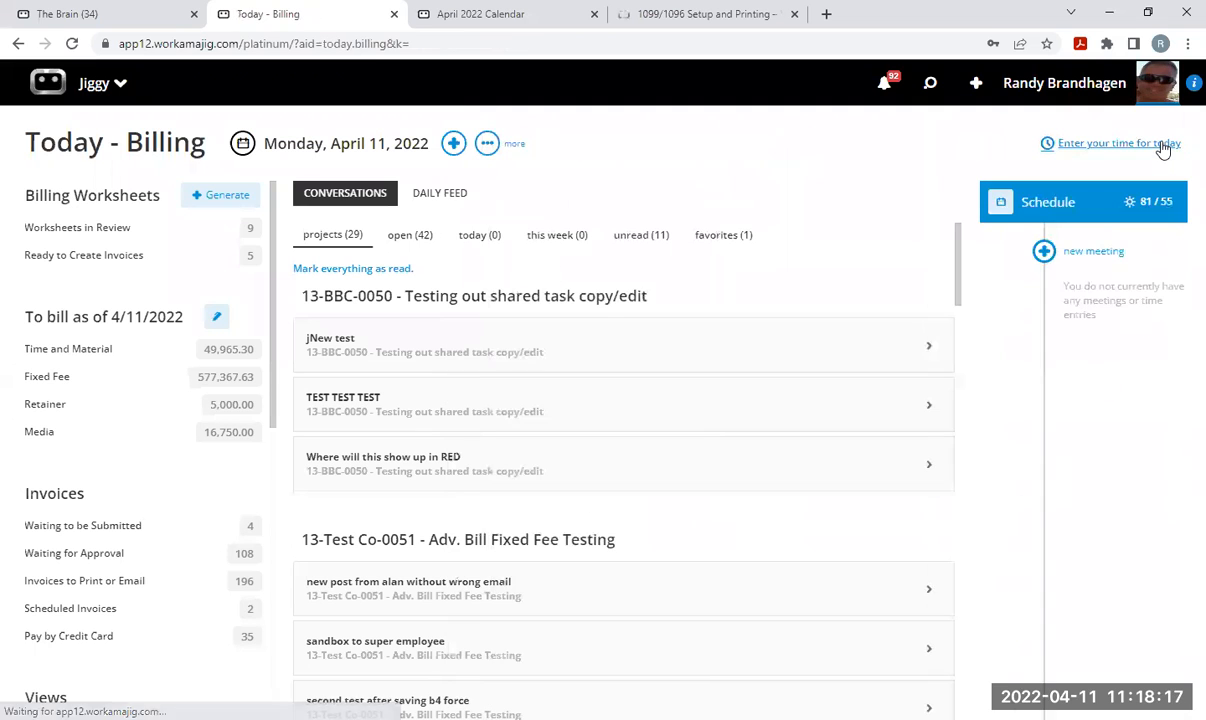
click(105, 85)
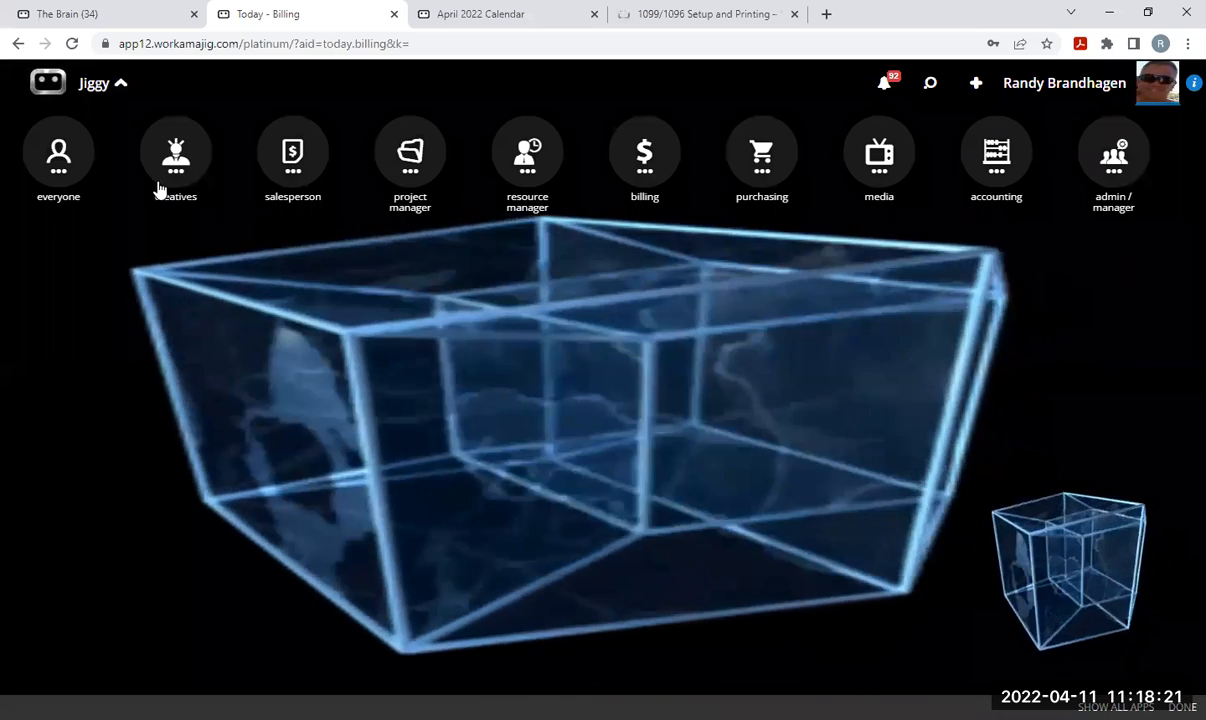
click(165, 175)
click(62, 283)
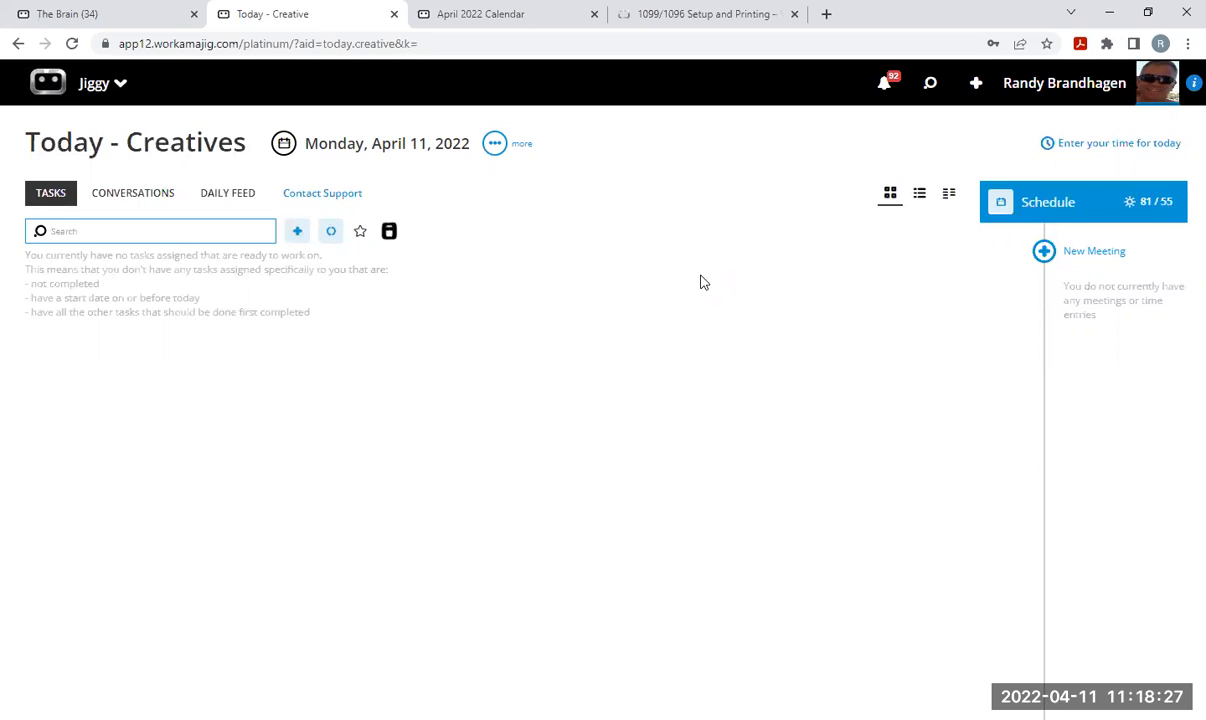
Search the tasks for "march" and open the project 22-Test Co-0015, March Billing Webinar Retainer Project 1.
click(170, 234)
text(mar)
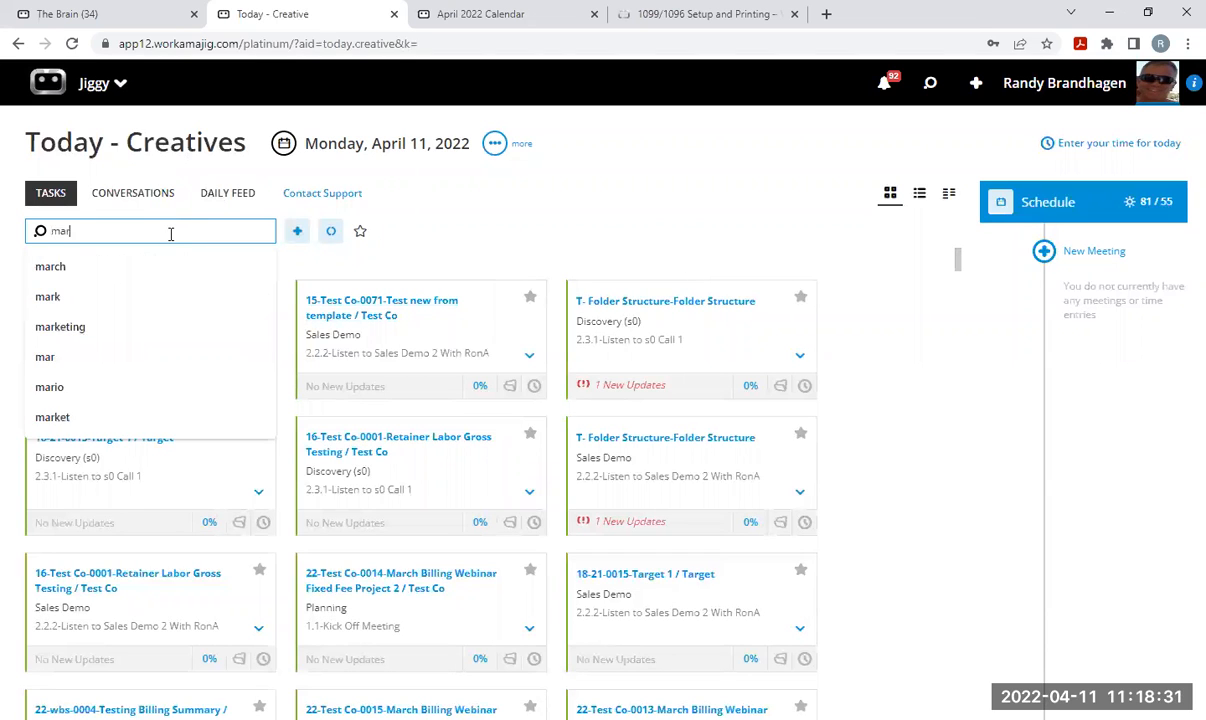
text(ch)
key(Return)
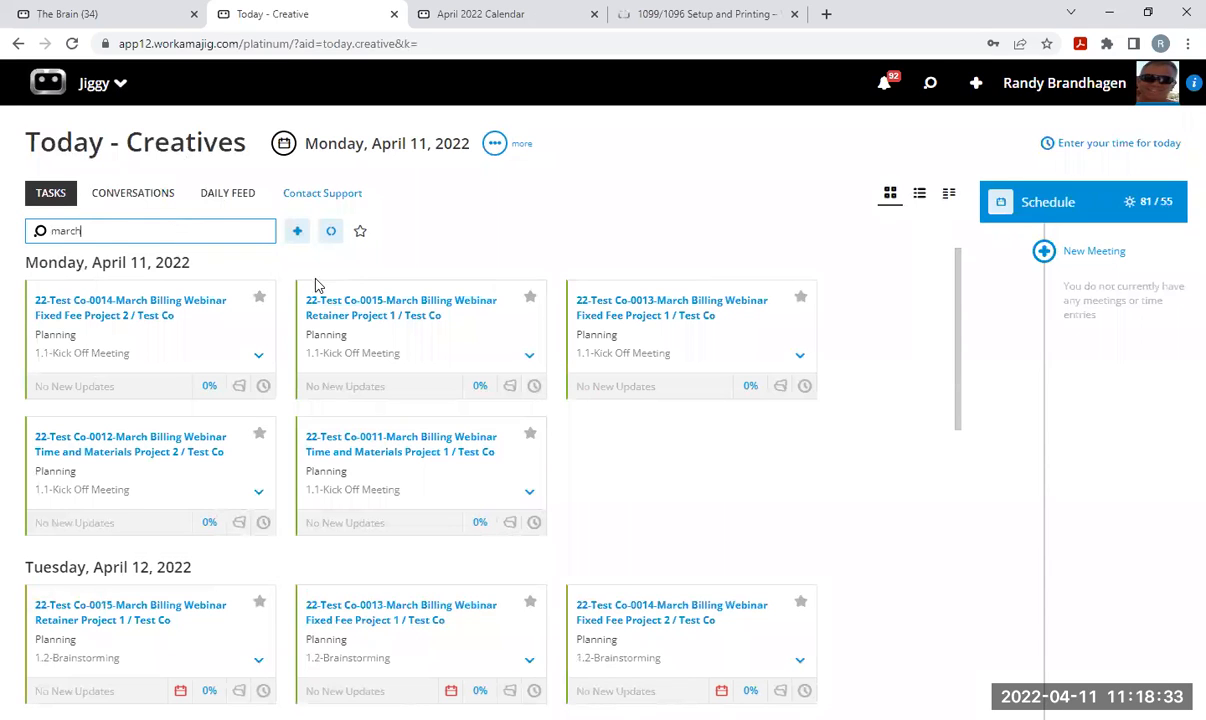
click(388, 308)
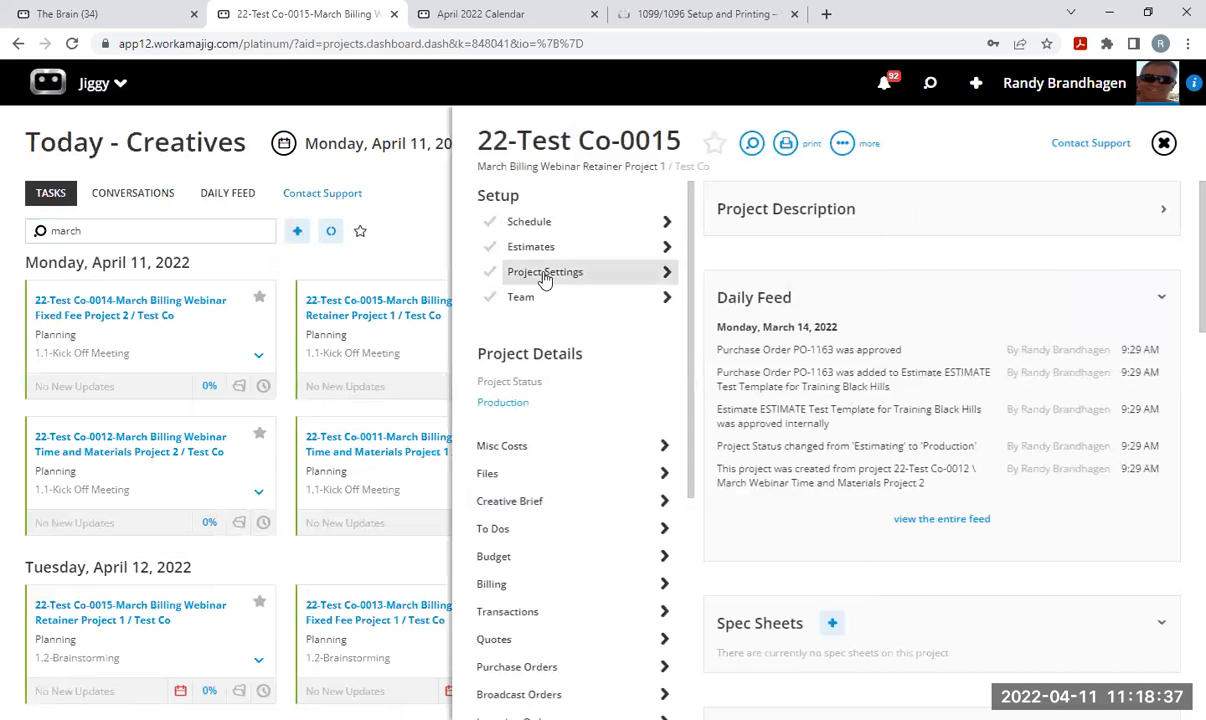
Set the project's billing method to Retainer, link it to the April 2022 Retainer, save, and close the project.
click(548, 278)
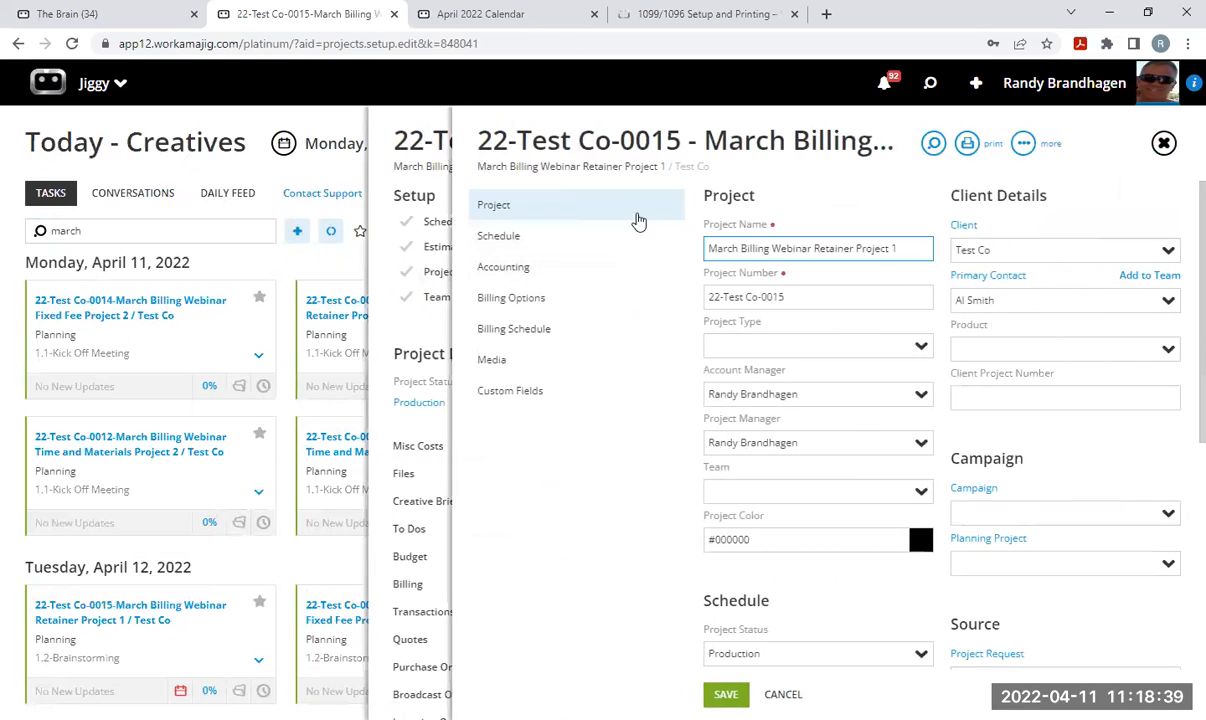
click(571, 305)
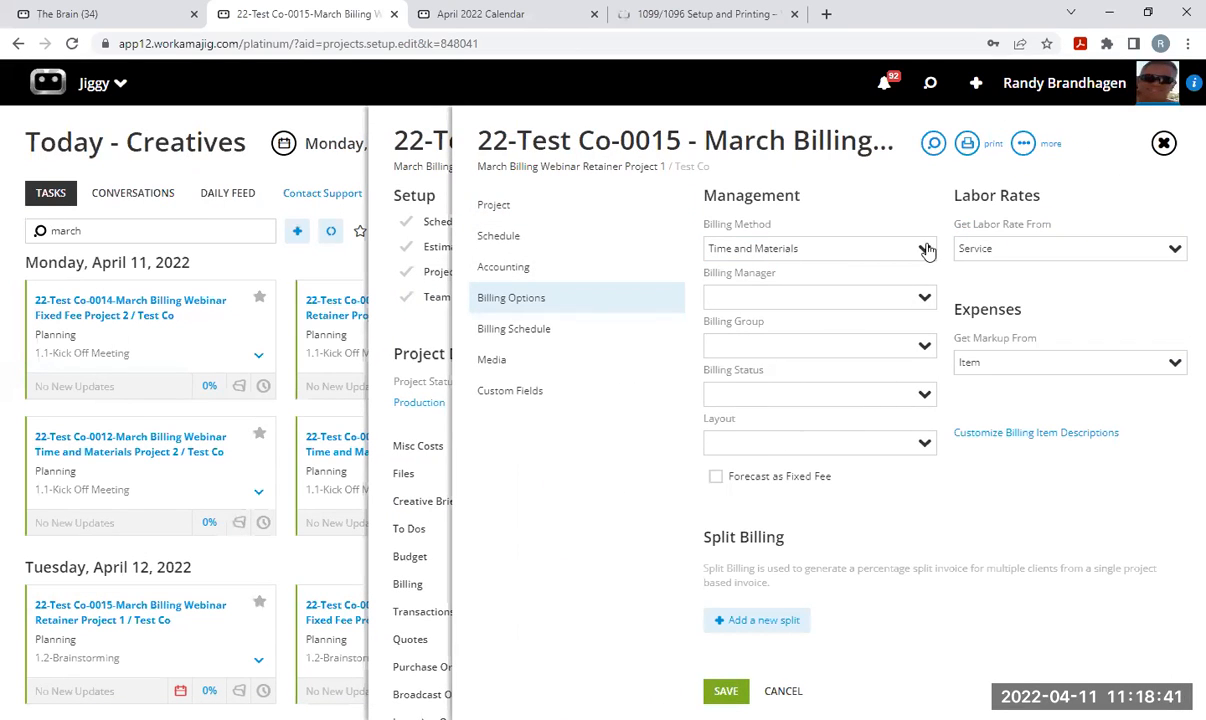
click(878, 248)
click(736, 344)
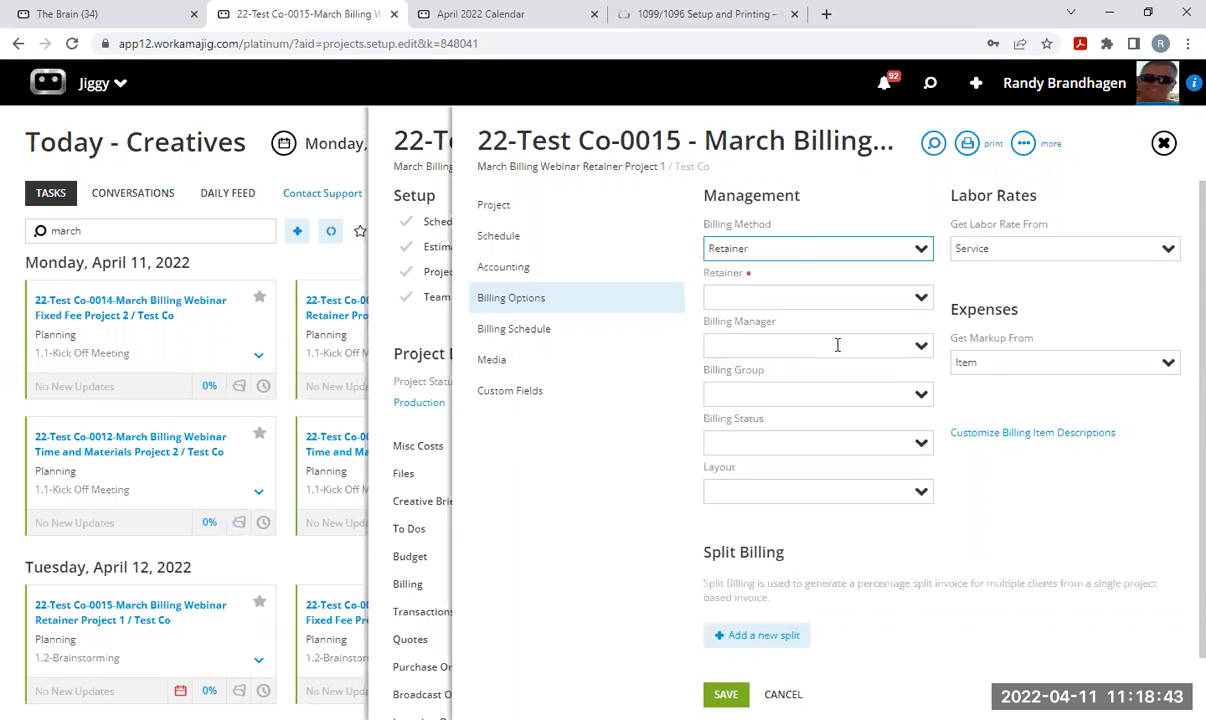
click(837, 297)
text(apri)
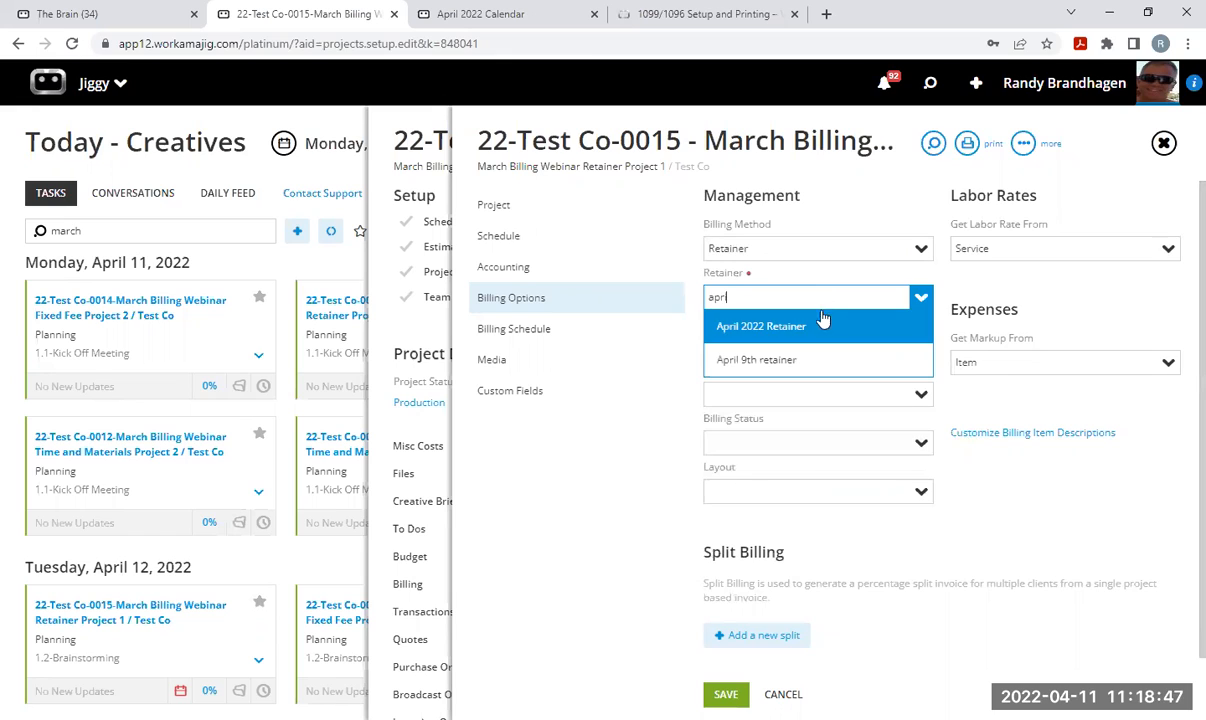
click(789, 327)
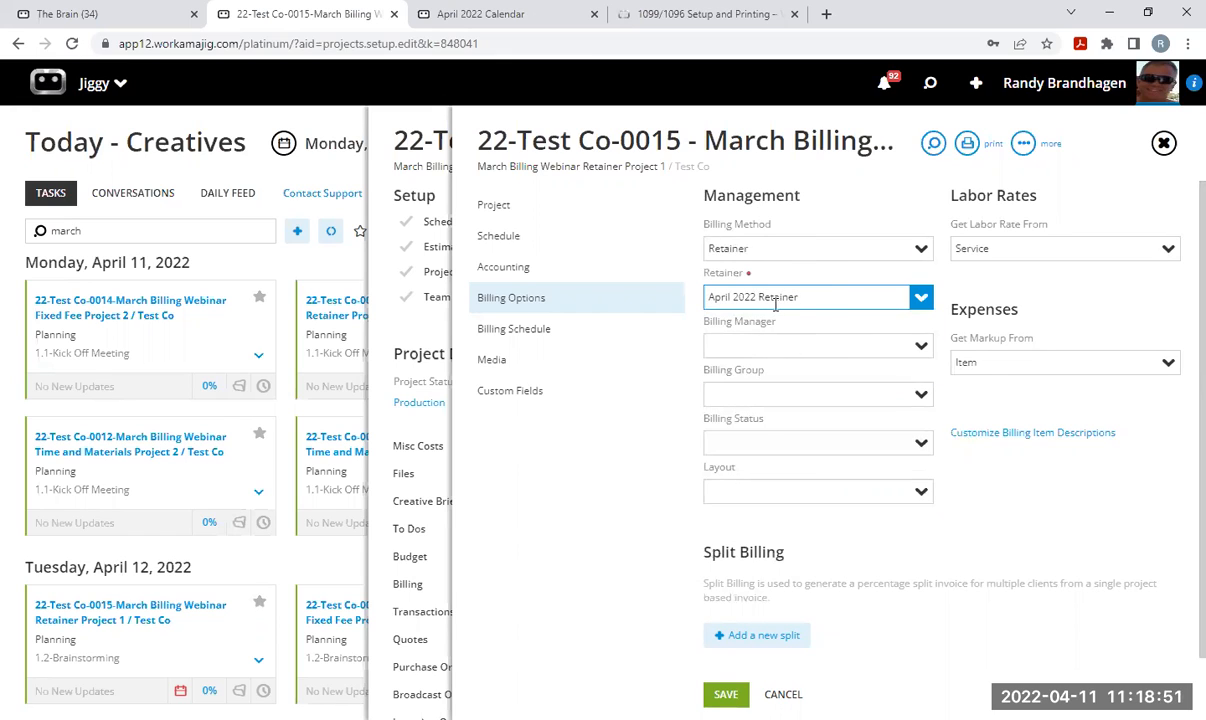
click(726, 694)
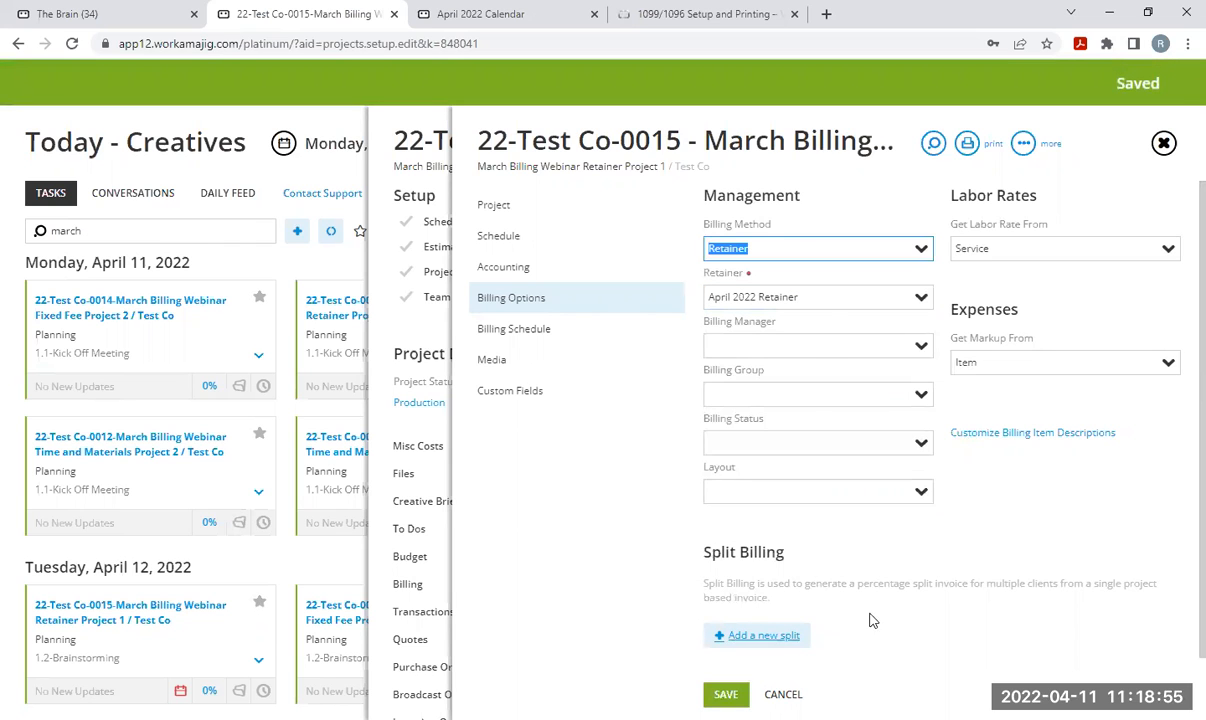
click(1163, 143)
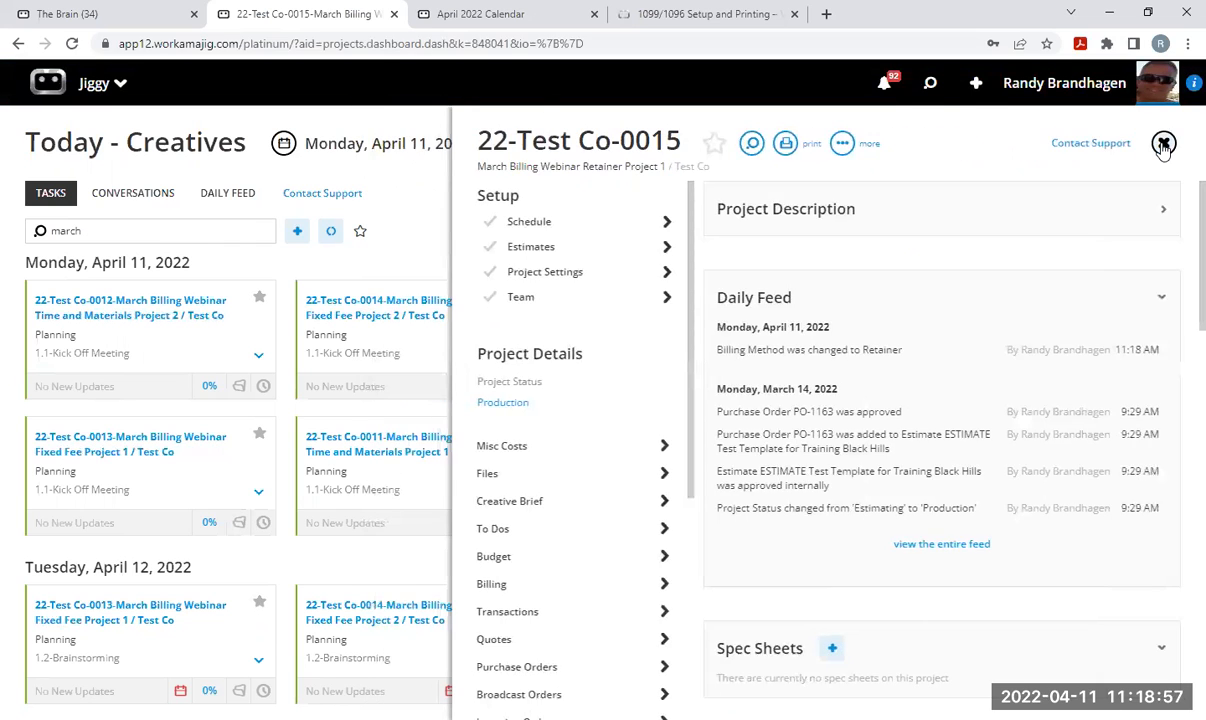
click(1163, 143)
Return to the Today - Billing page and open the list of retainers to bill.
click(97, 85)
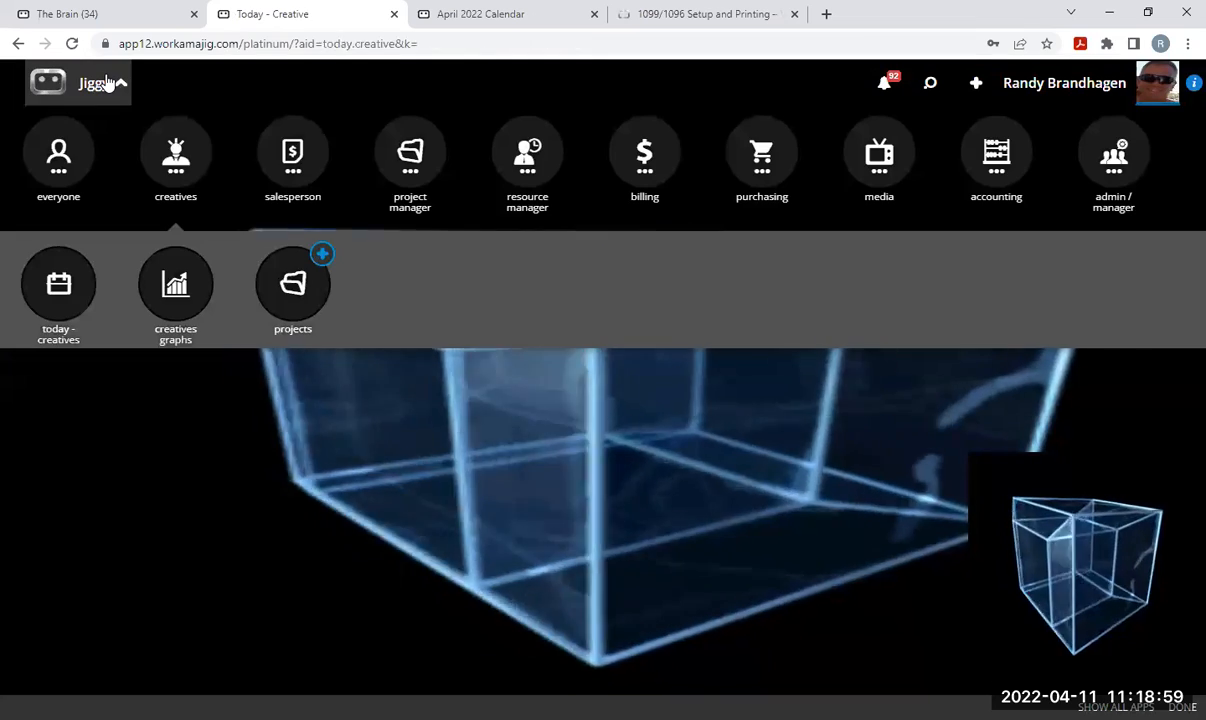
click(643, 160)
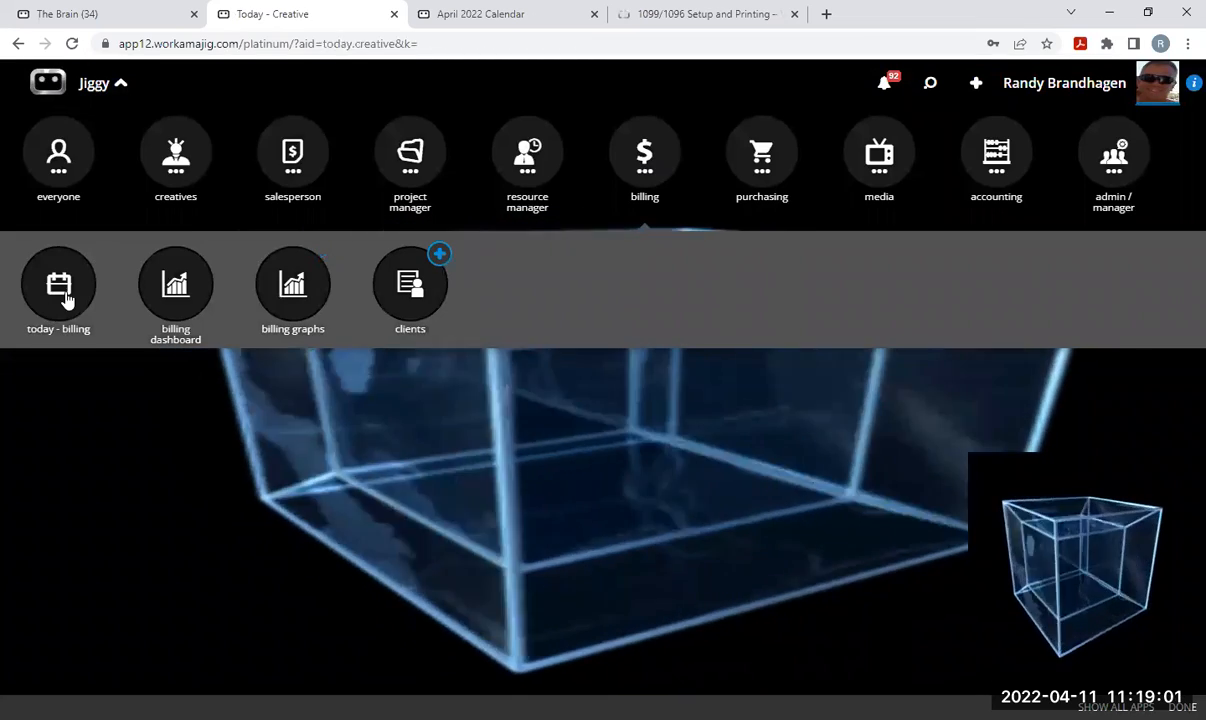
click(62, 290)
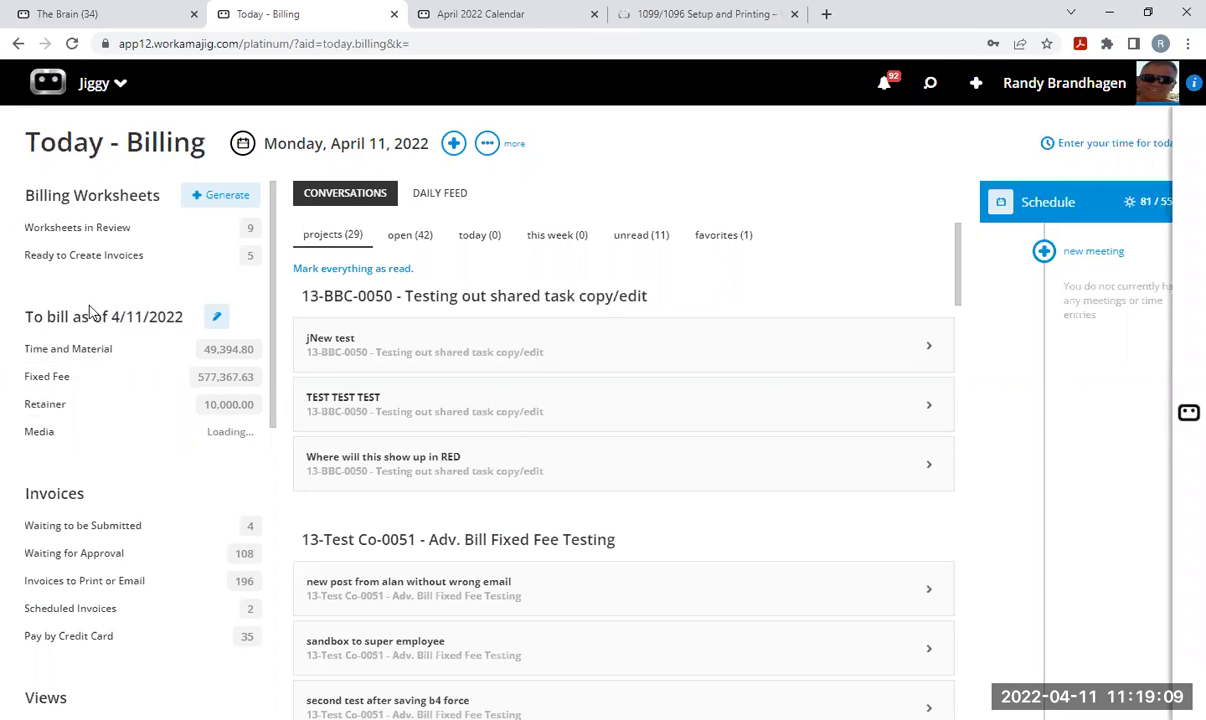
click(48, 409)
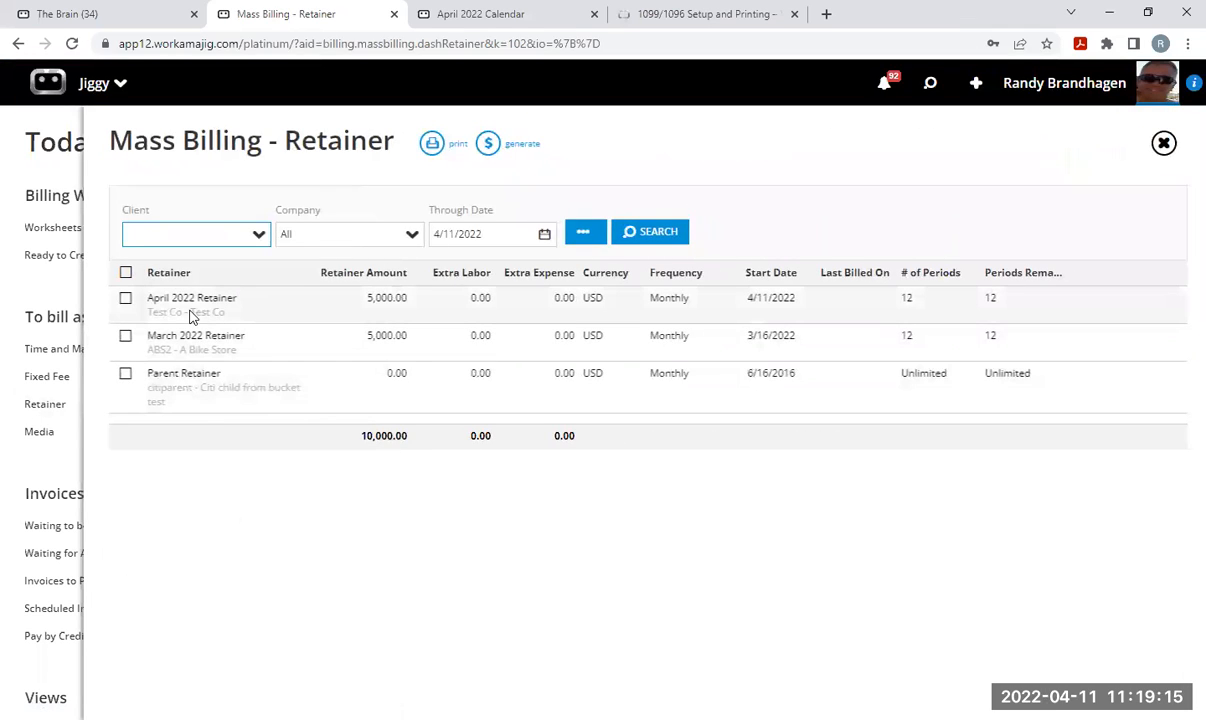
Generate an invoice for the April 2022 Retainer with Create As Approved enabled, and refresh the billing page.
click(125, 298)
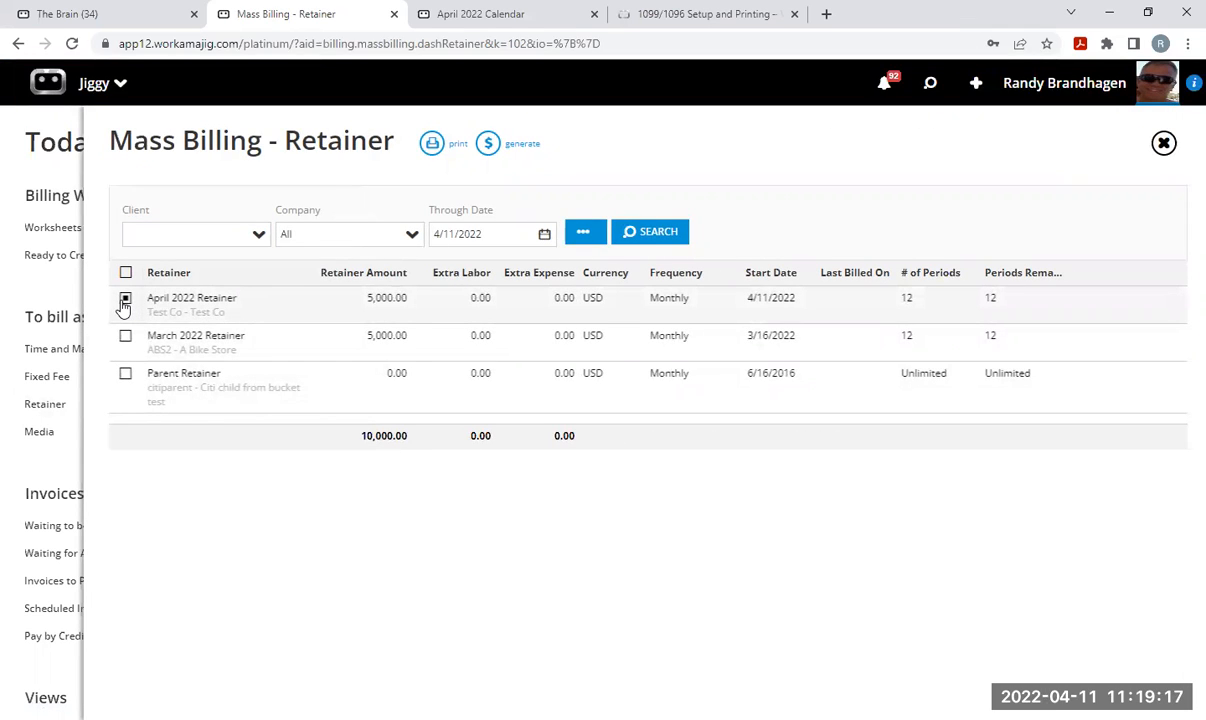
click(486, 147)
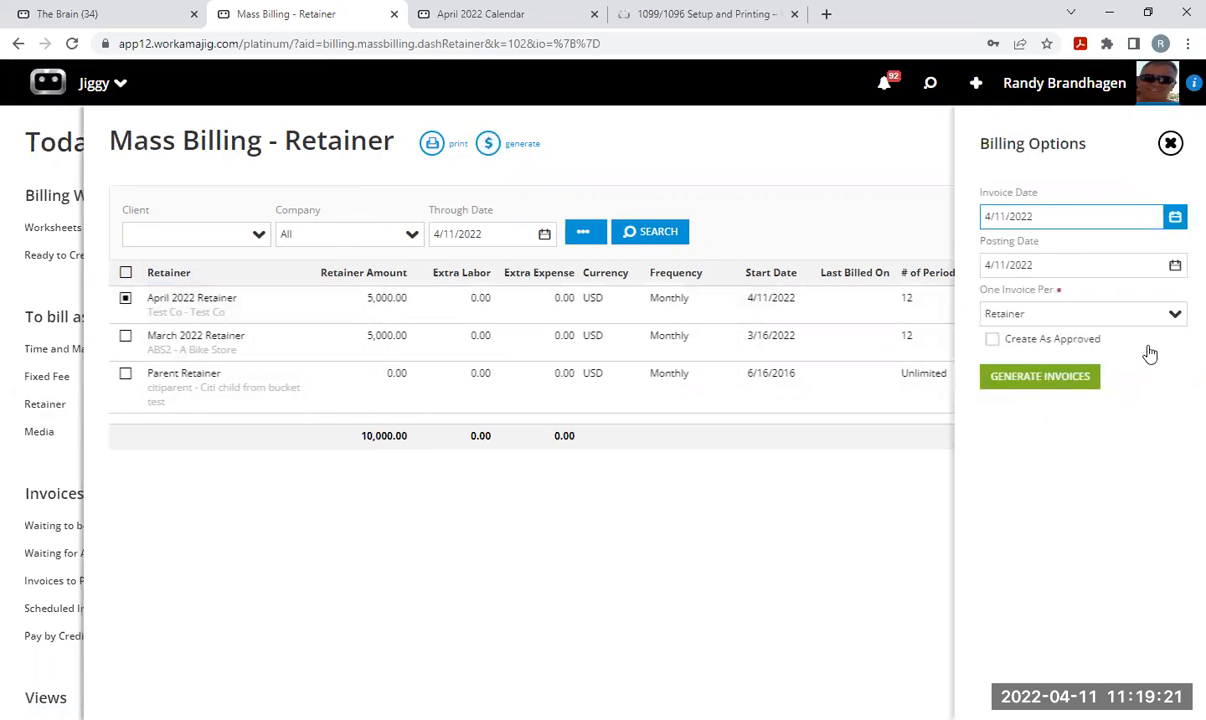
click(992, 341)
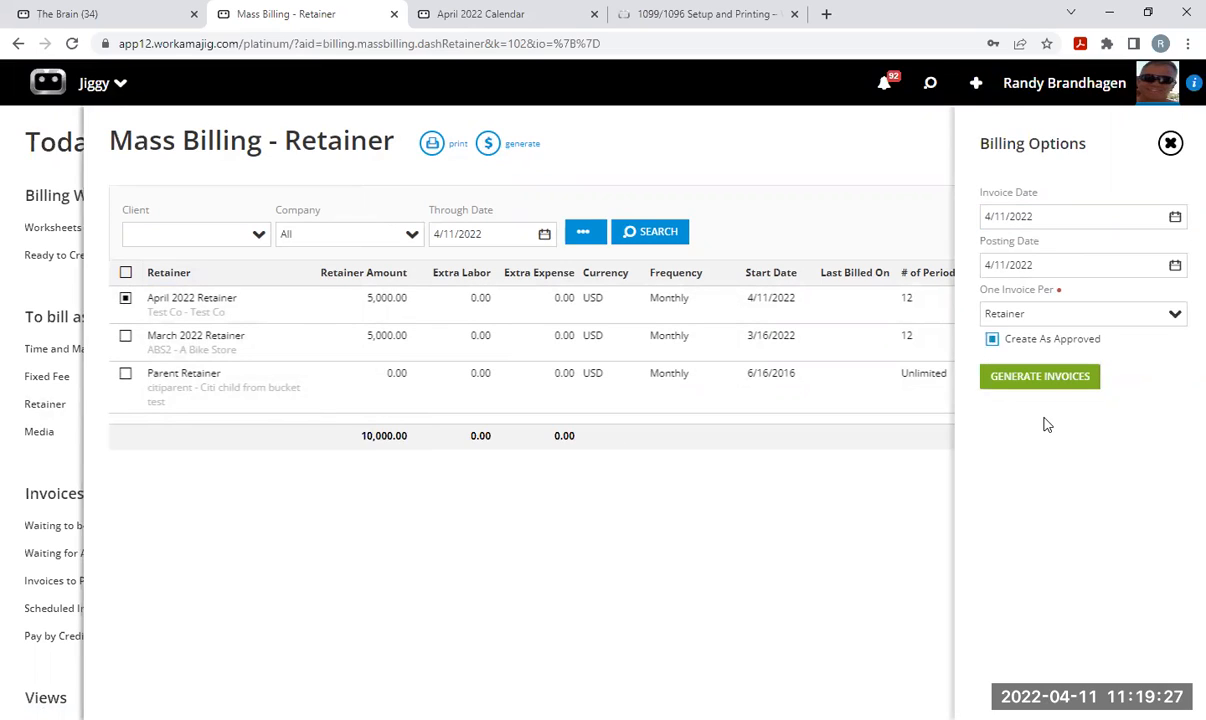
click(1031, 386)
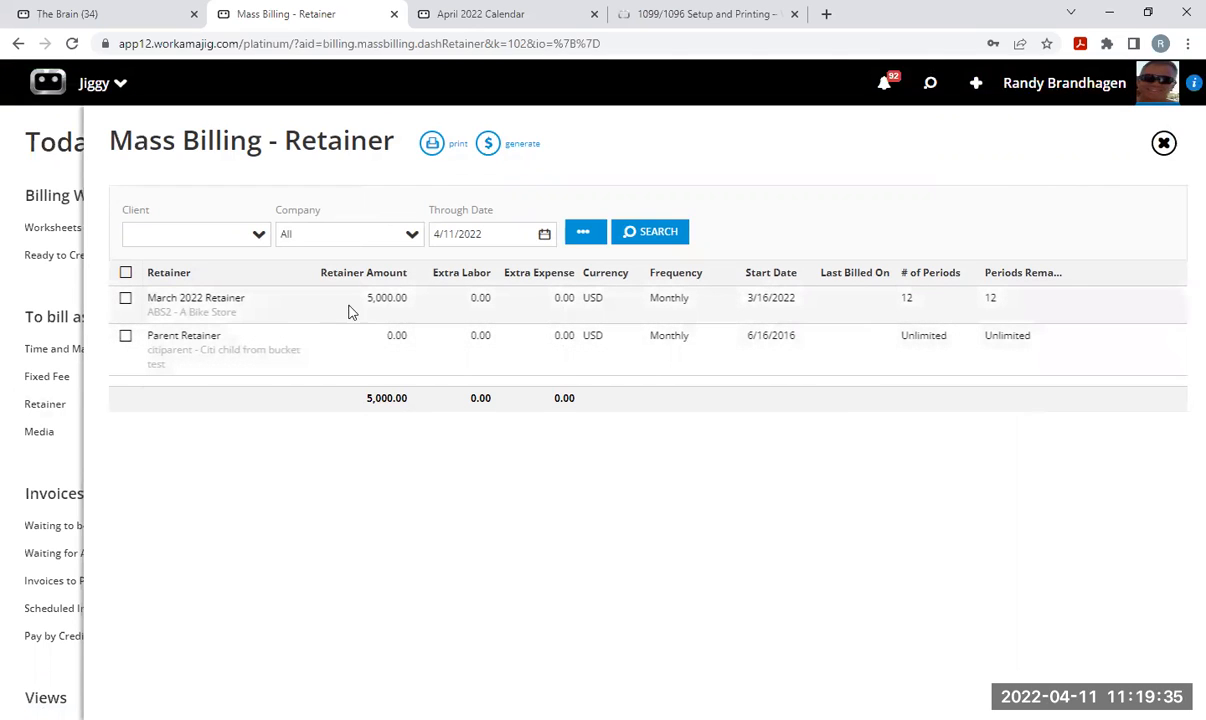
click(1164, 146)
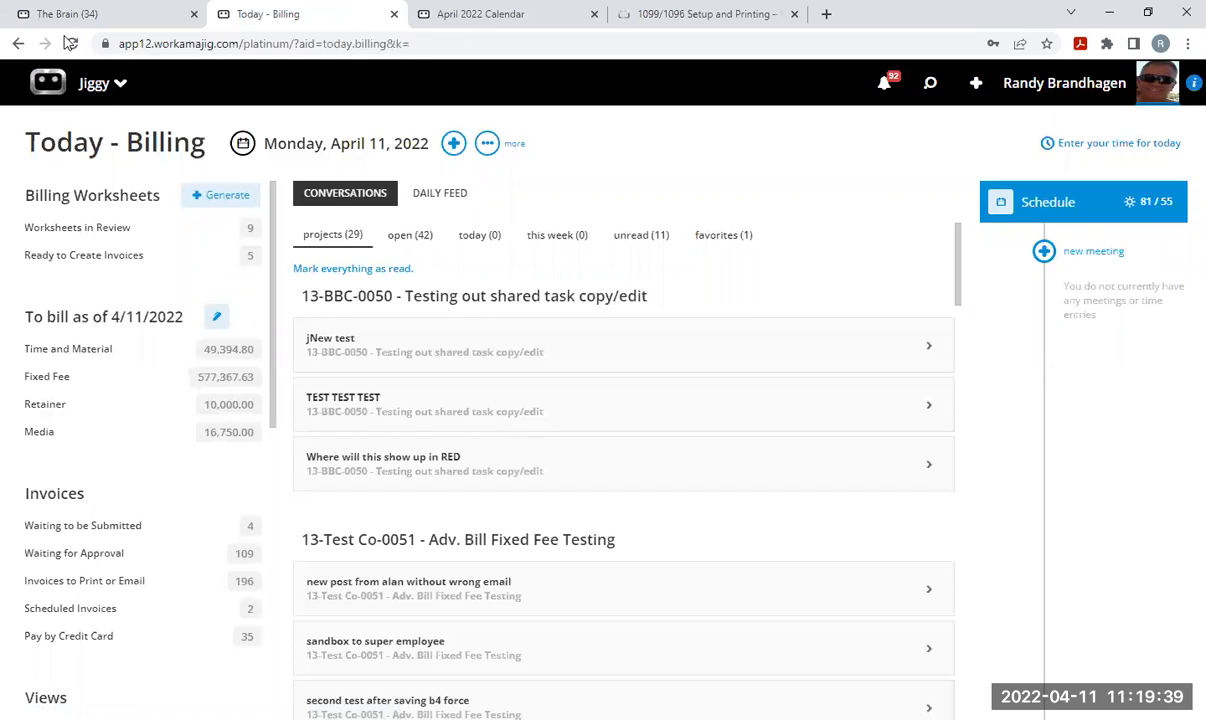
click(71, 44)
Open the All Invoices view of the client invoices.
click(929, 83)
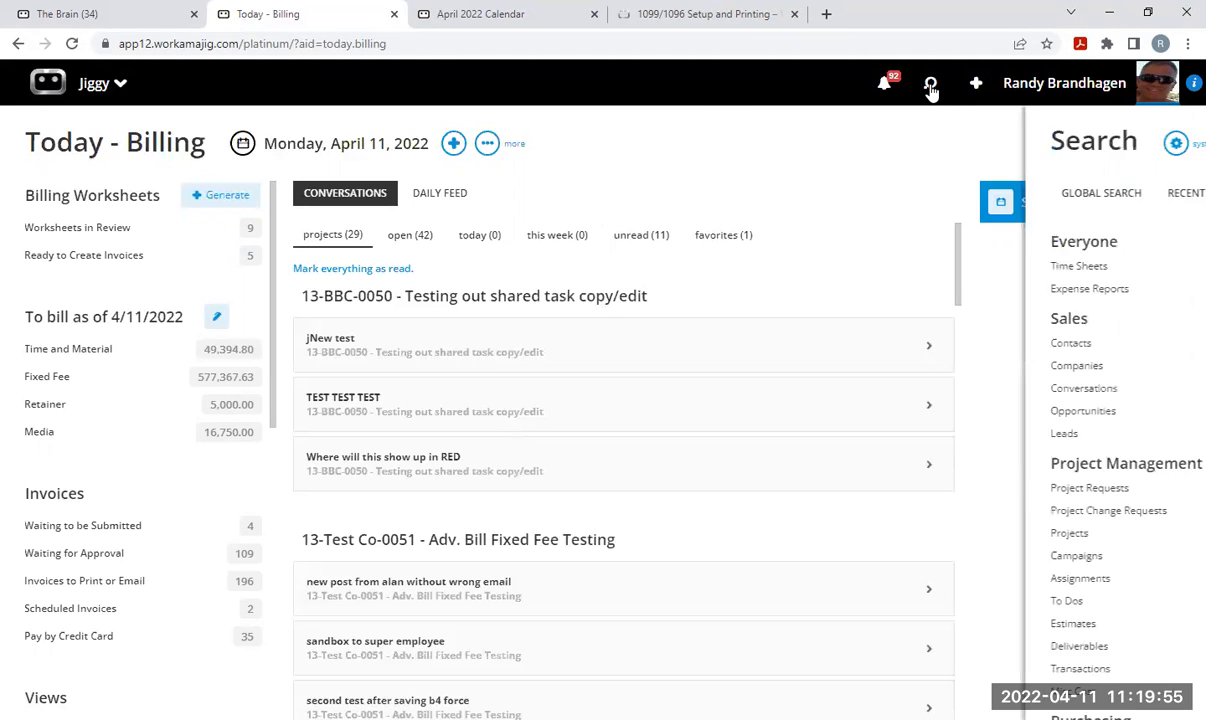
scroll(829, 568, down, 5)
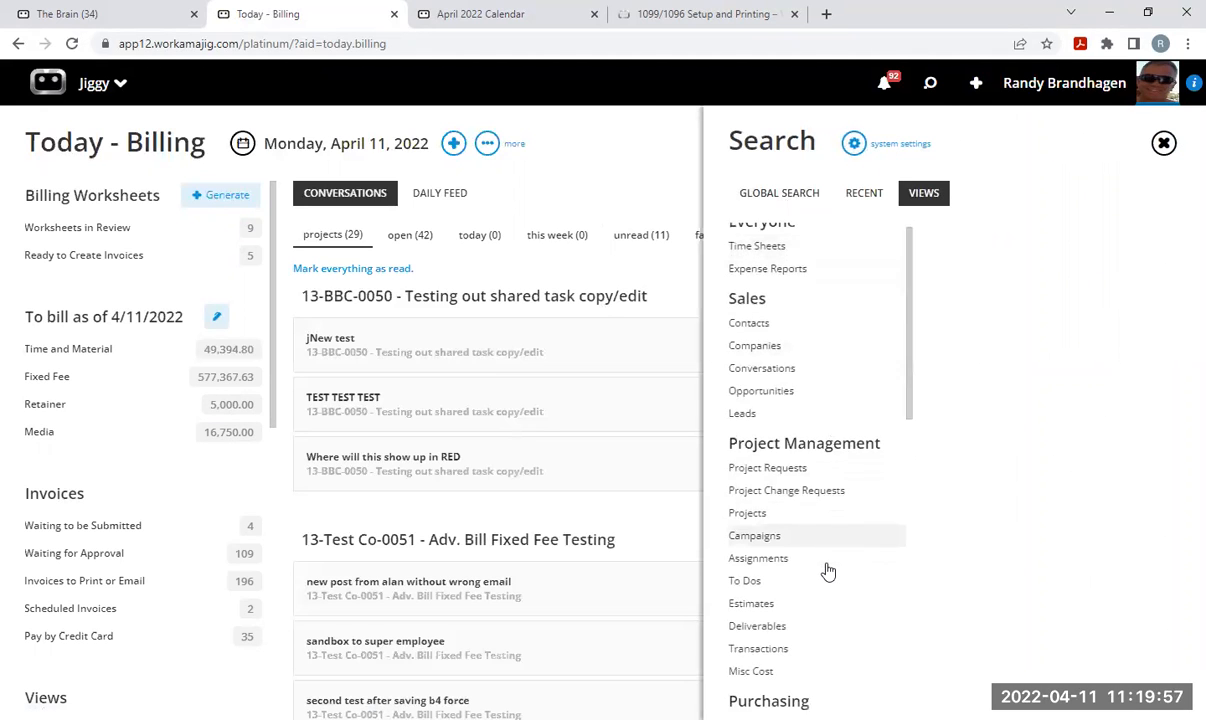
scroll(835, 560, down, 3)
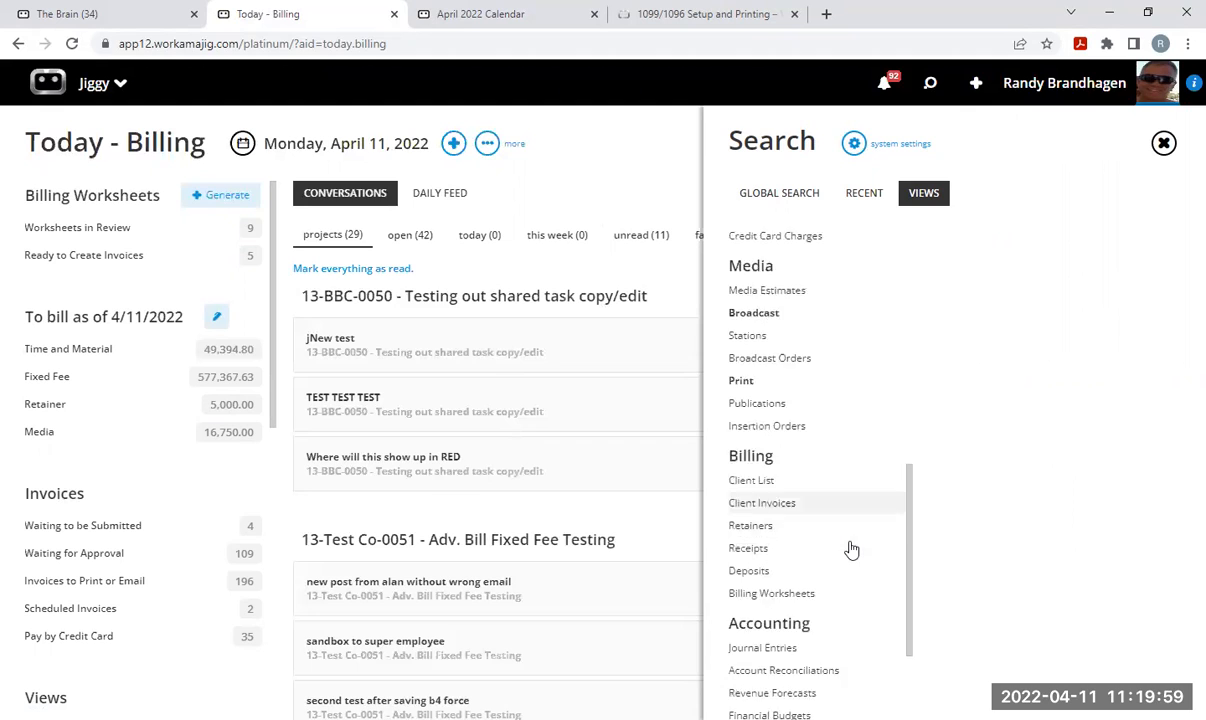
click(779, 461)
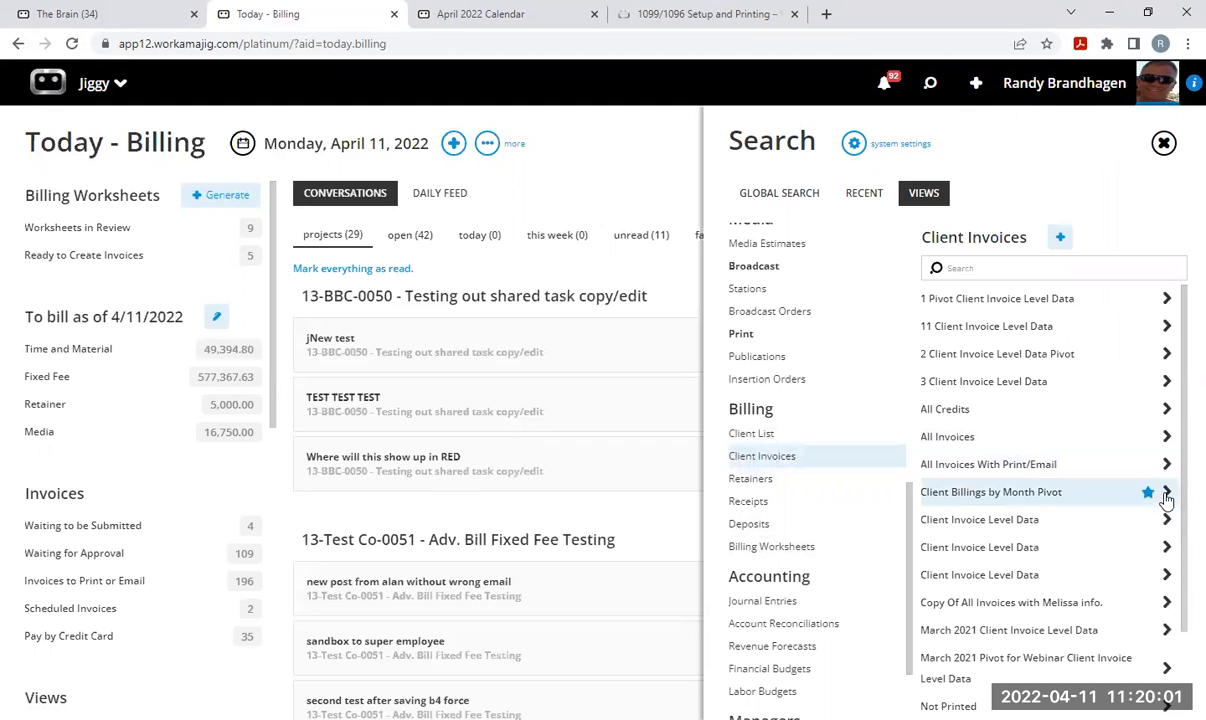
click(979, 446)
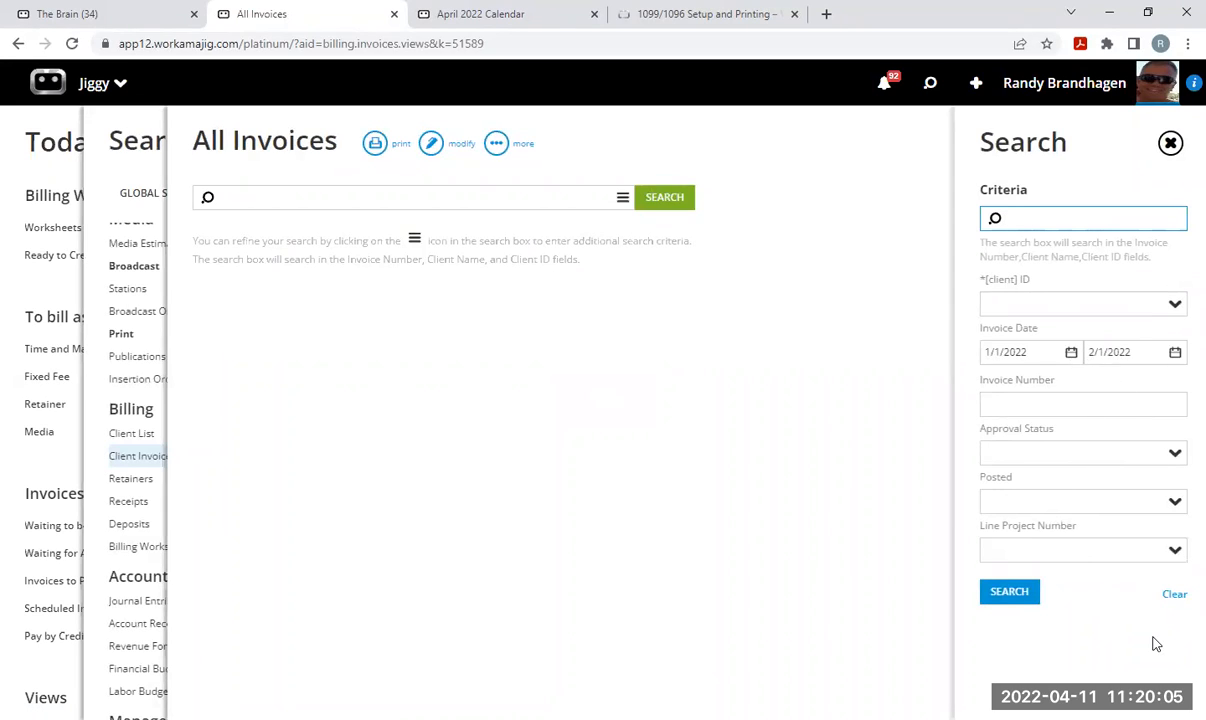
Clear the existing search criteria and search for invoices dated from 4/10/2022 to 4/12/2022.
click(1175, 594)
click(1071, 352)
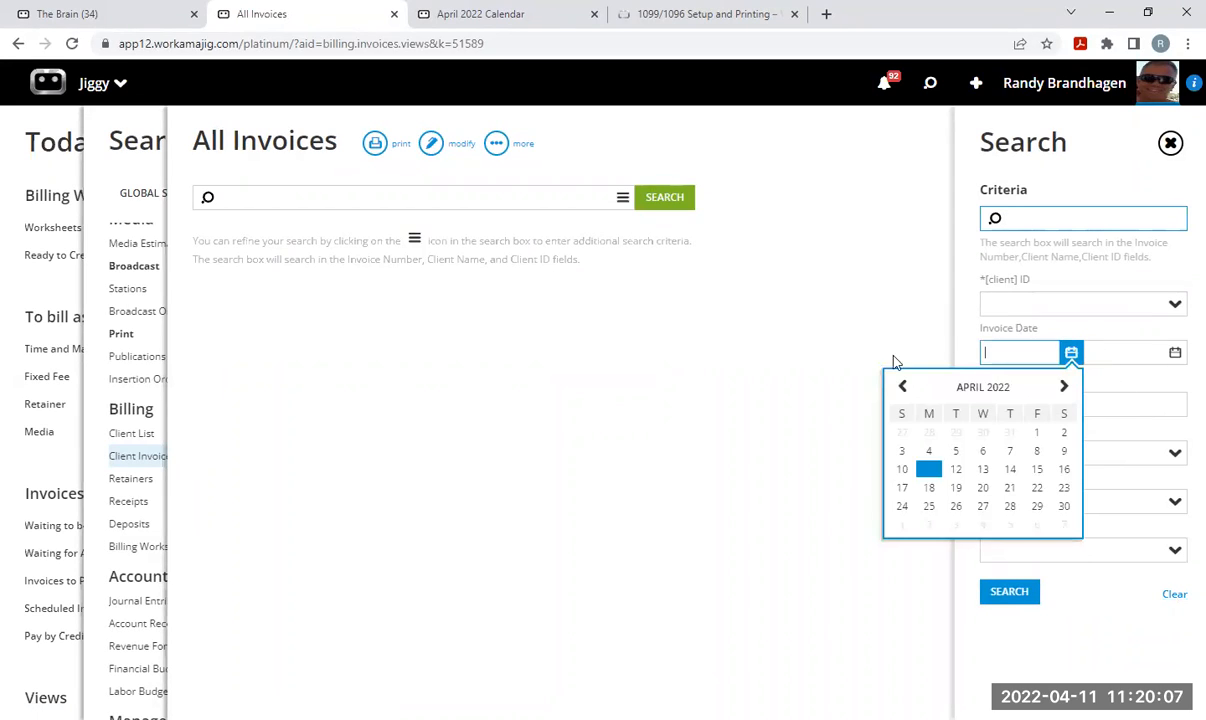
click(904, 466)
click(1175, 352)
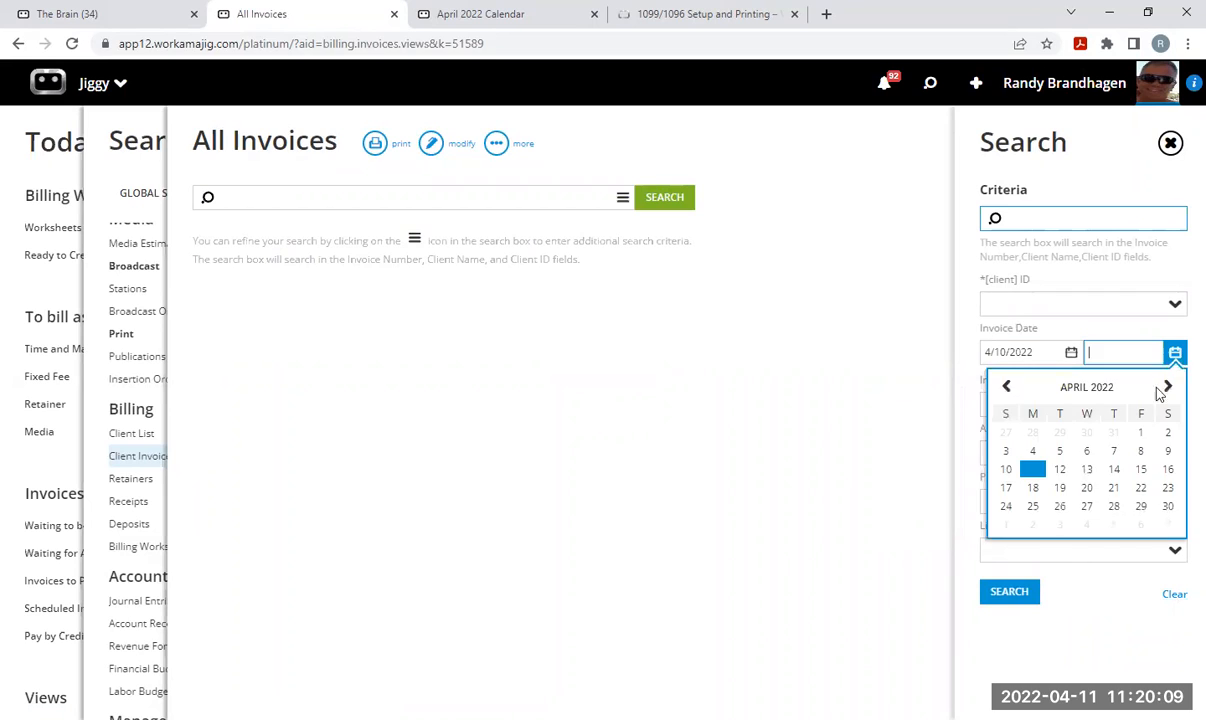
click(1060, 472)
click(1009, 592)
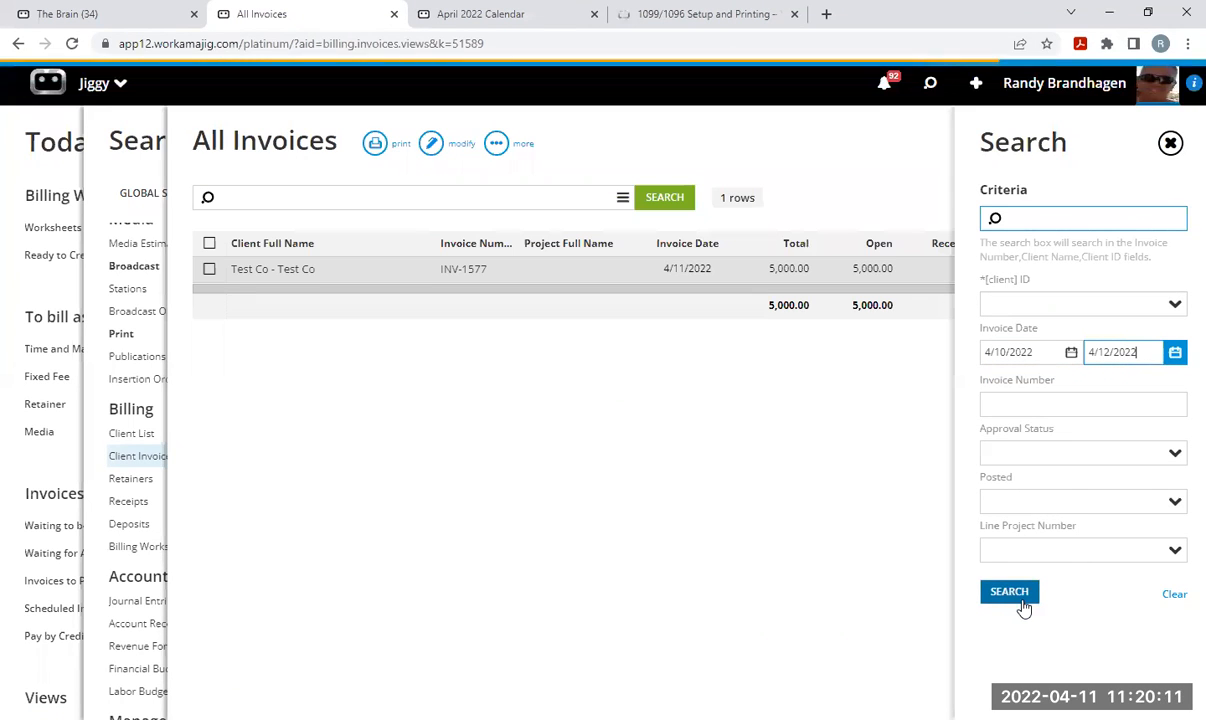
click(1170, 143)
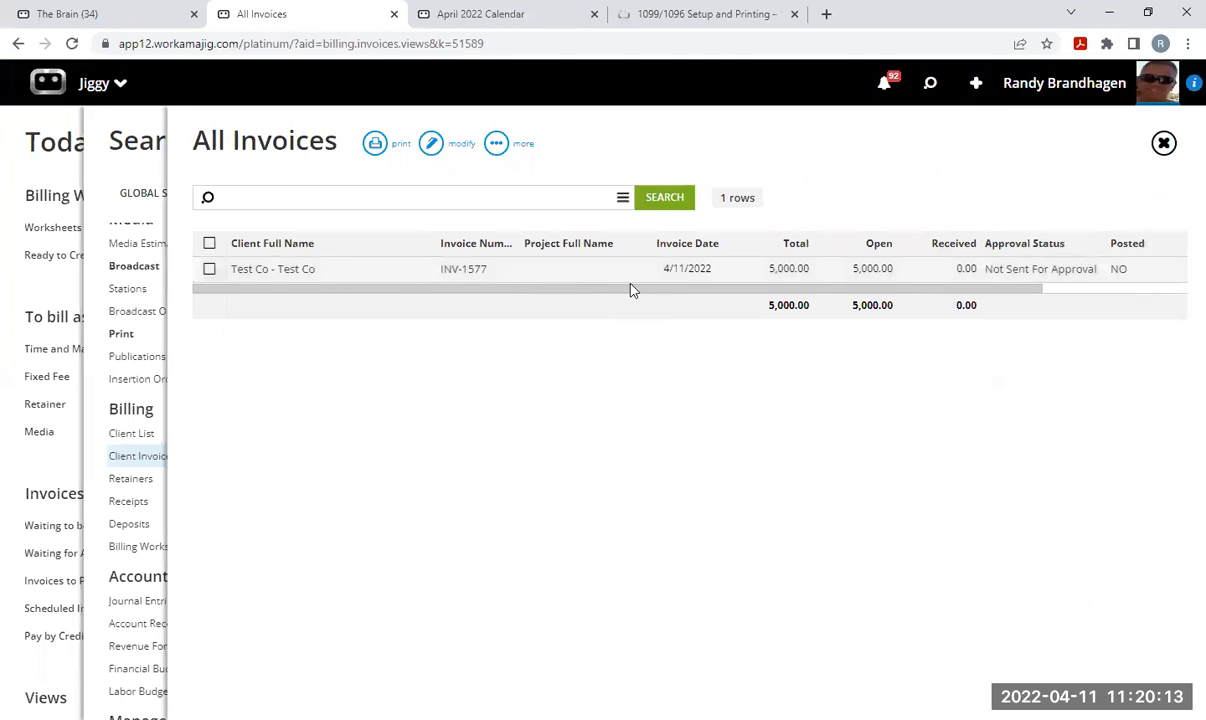
Approve and post Test Co's invoice dated 4/11/2022, and review its posting details.
click(687, 277)
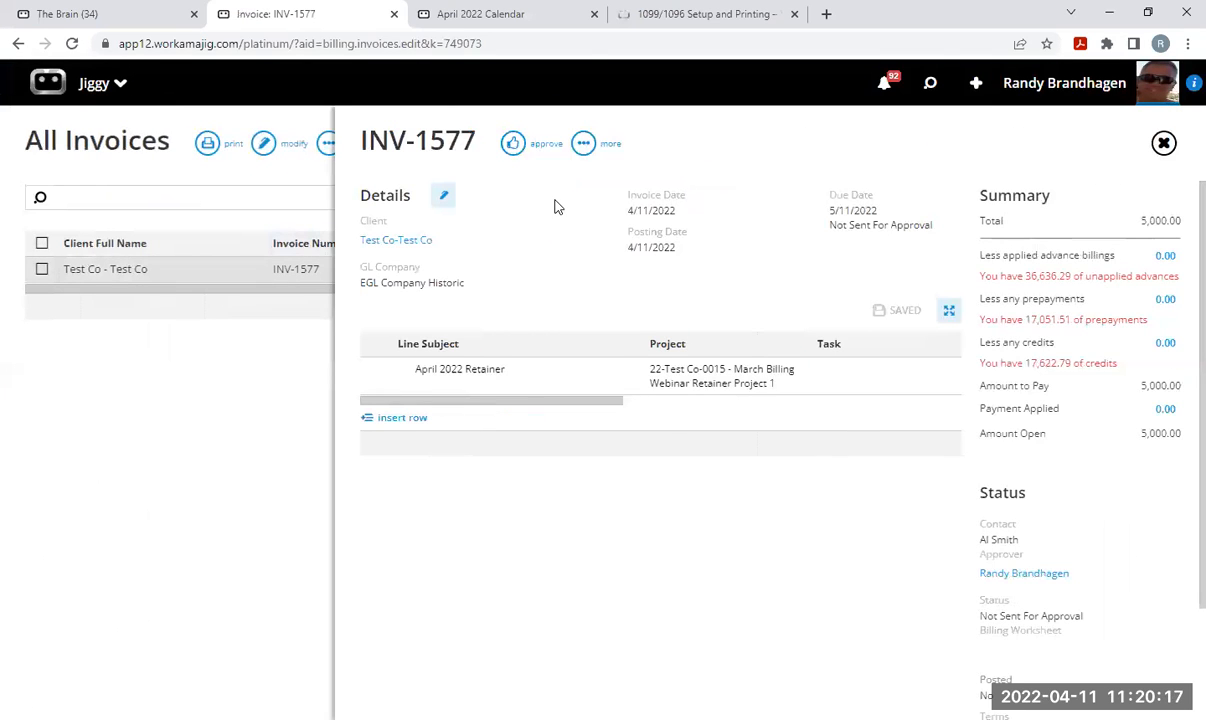
click(514, 146)
click(514, 148)
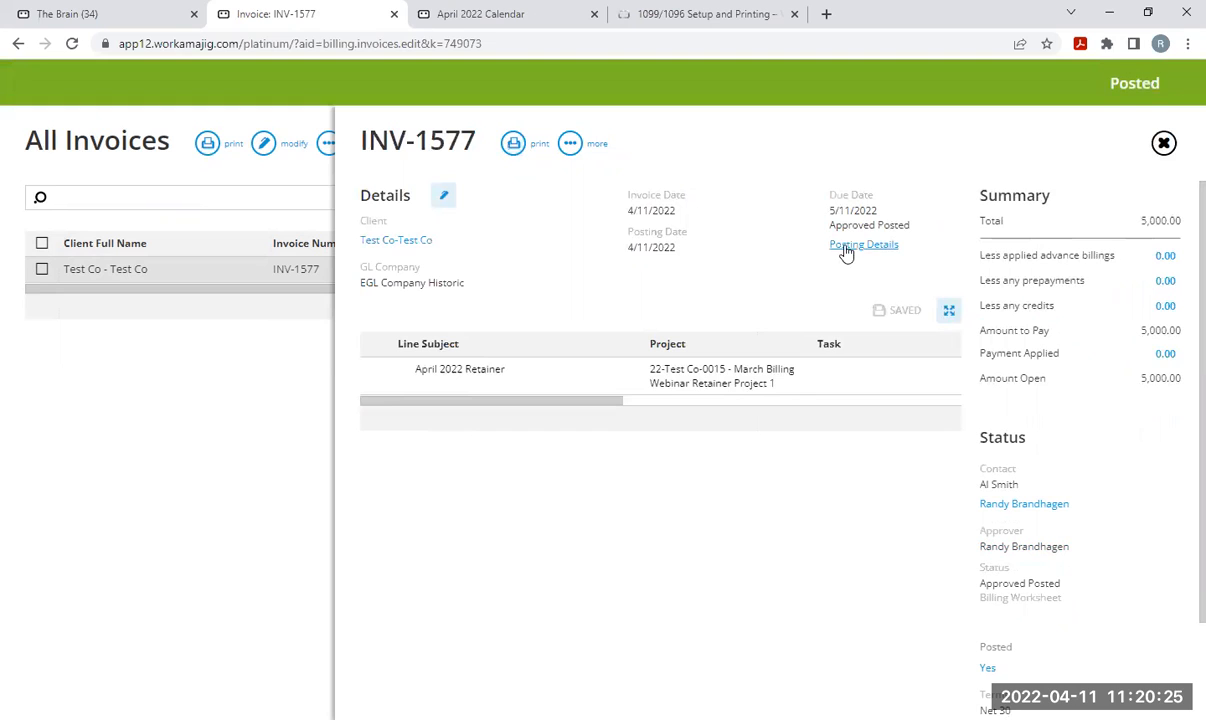
click(845, 250)
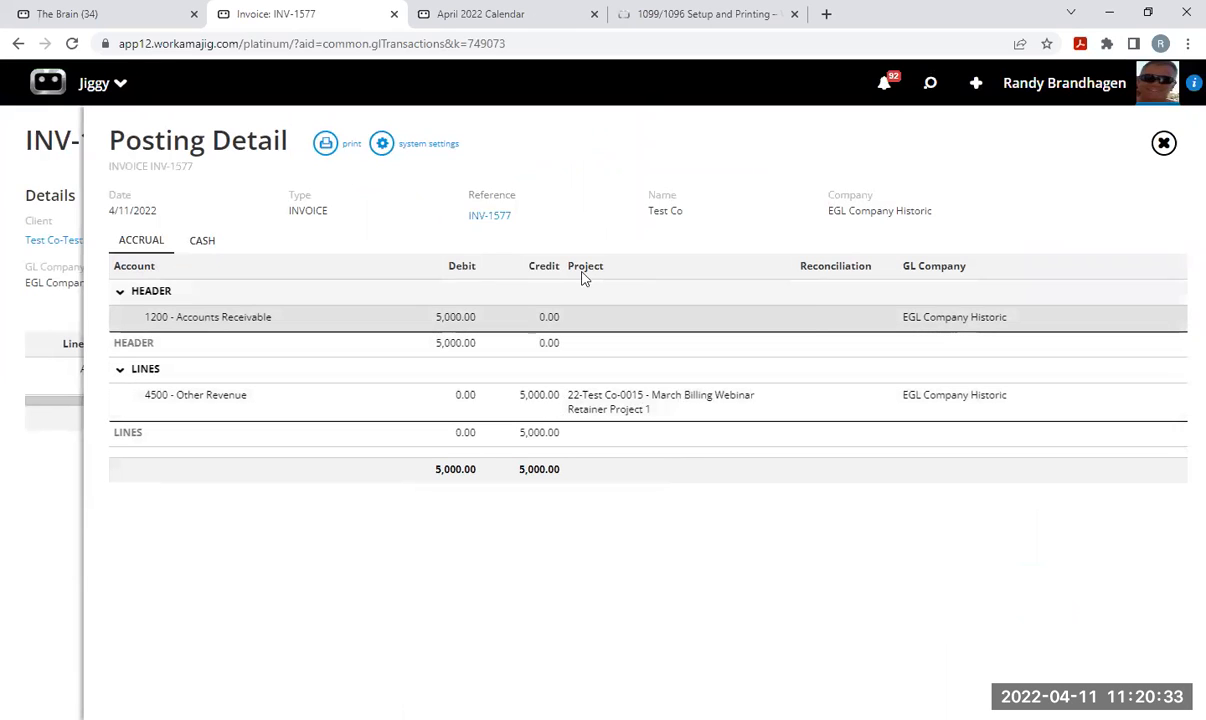
click(1163, 144)
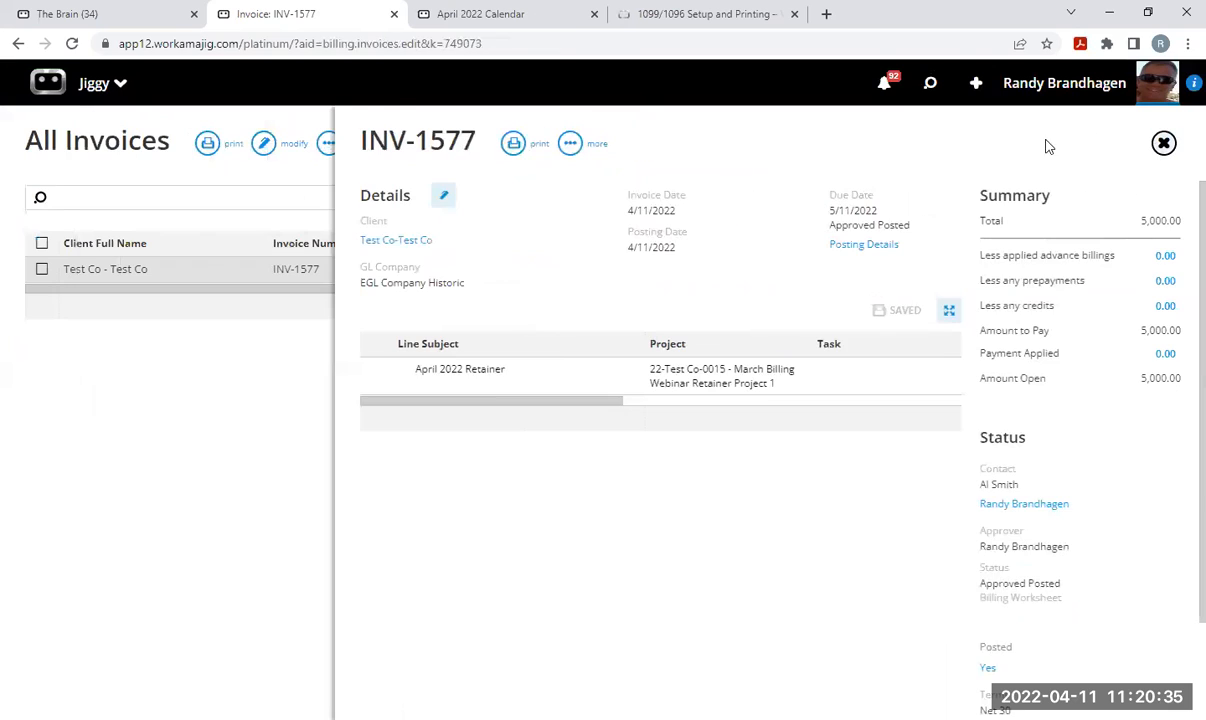
Unpost Test Co's April 2022 Retainer invoice, and close the invoice and the All Invoices view.
click(567, 146)
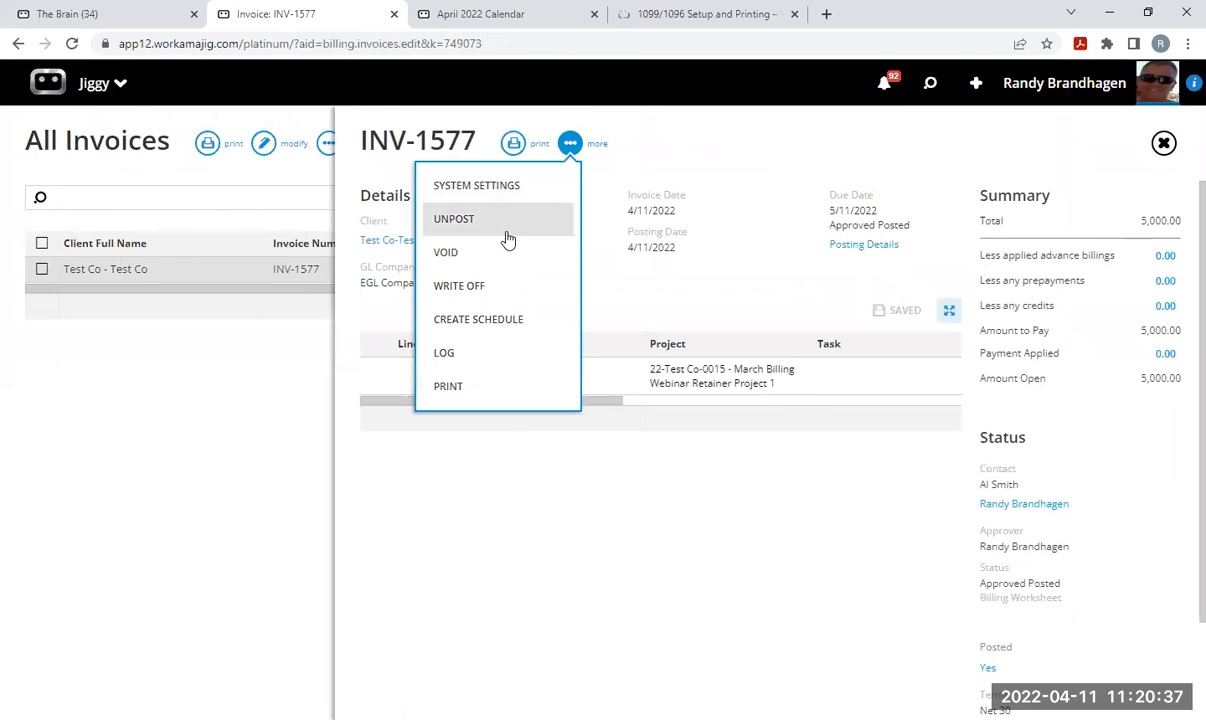
click(462, 219)
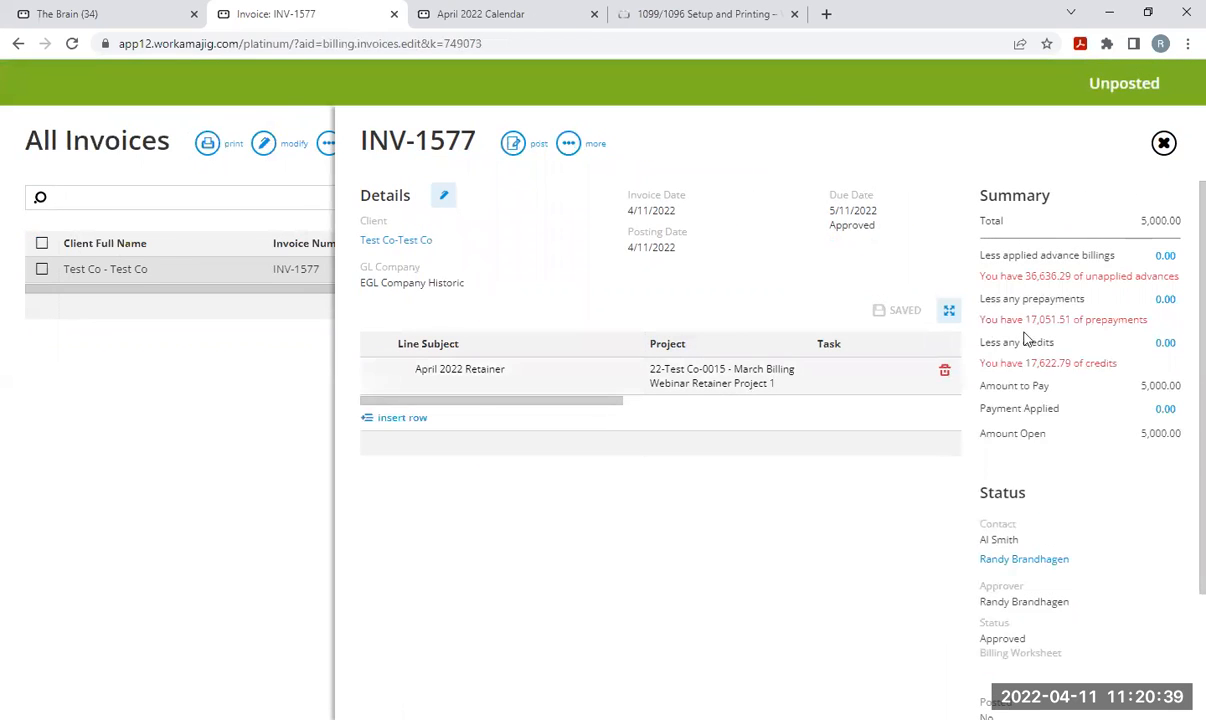
click(1163, 144)
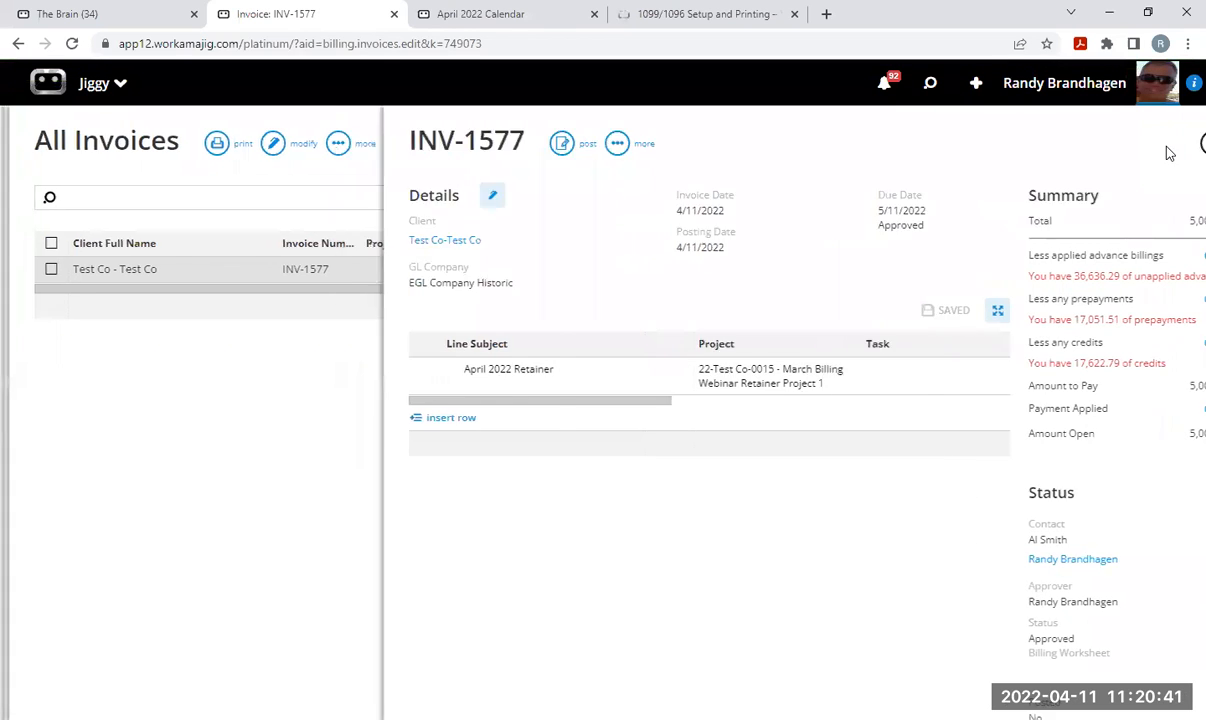
click(1163, 144)
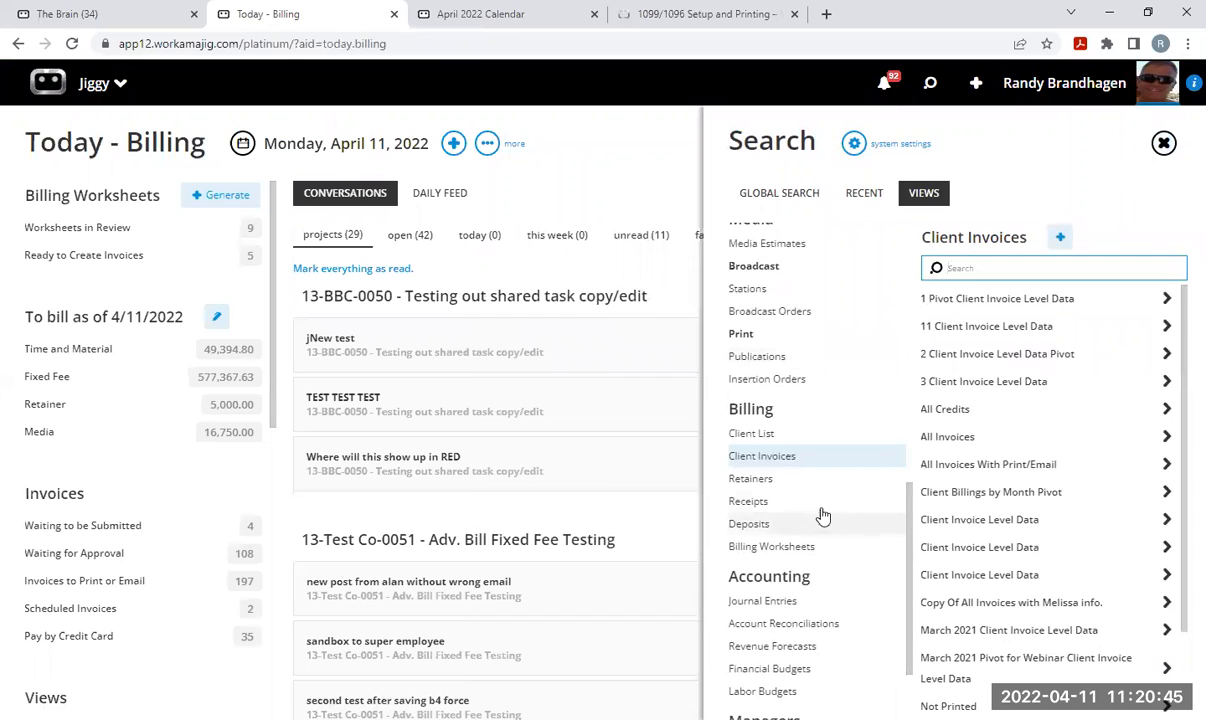
Search the All Retainers view for client ID "test co", review the retainers, and return to the billing page.
click(777, 484)
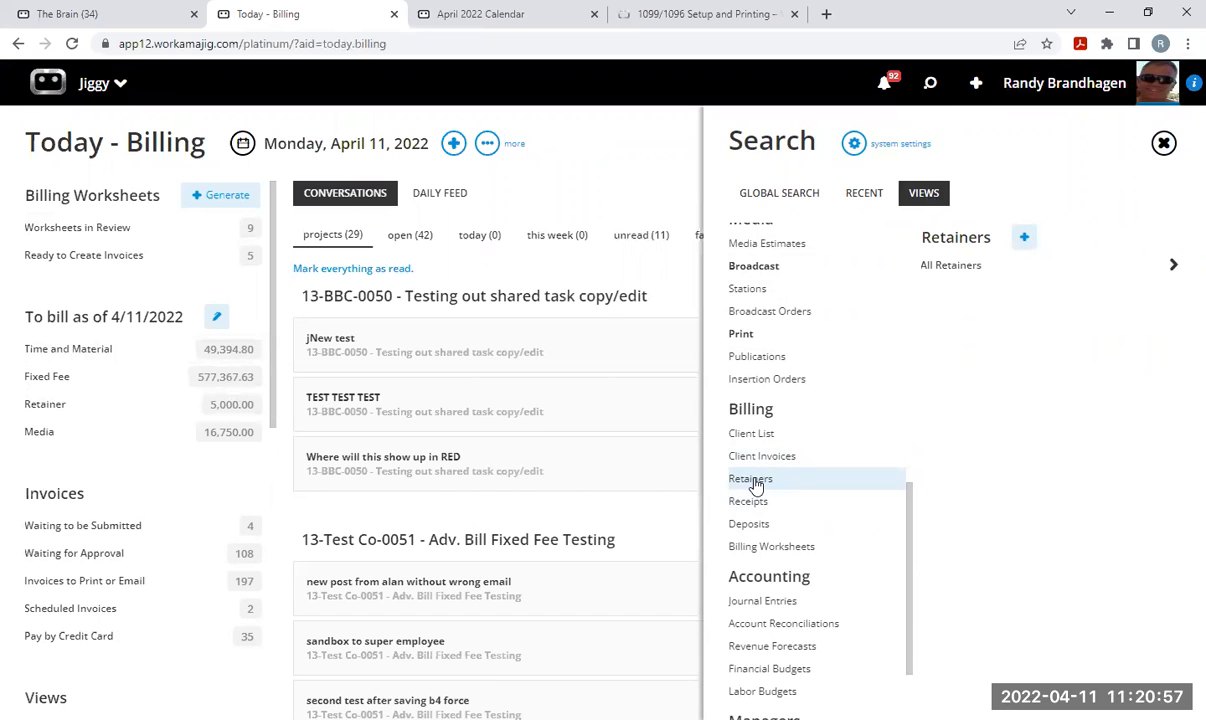
click(940, 265)
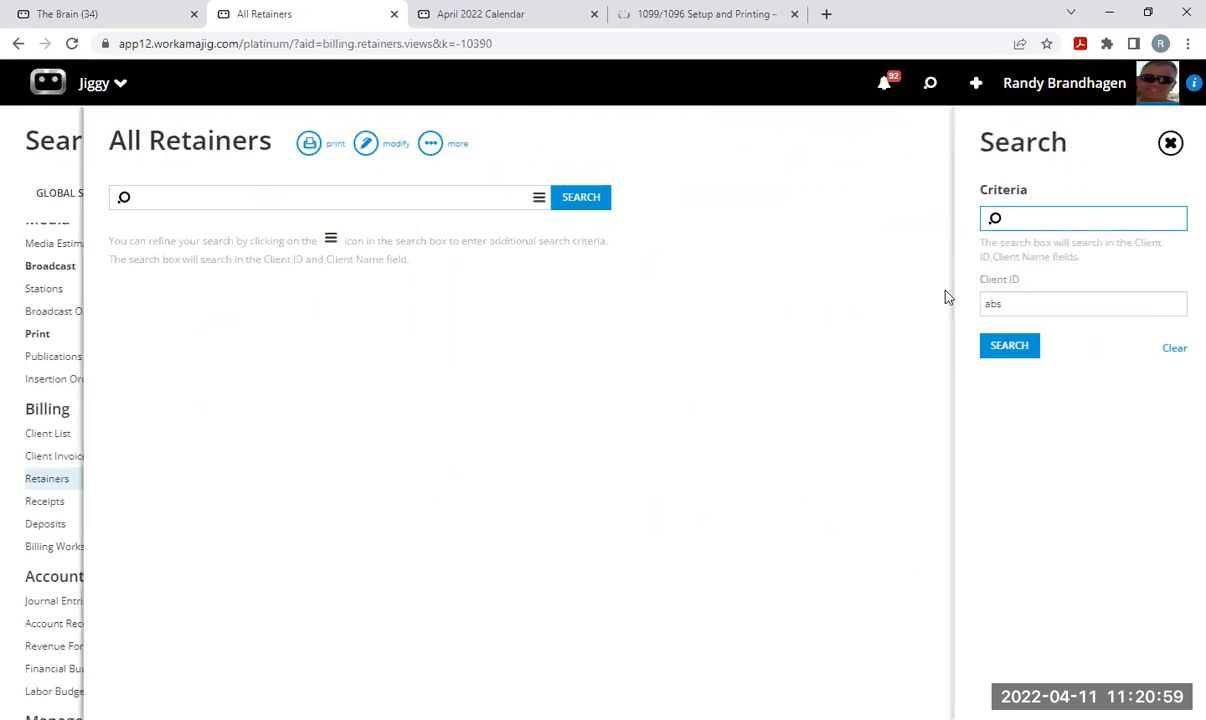
double_click(1020, 305)
text(t)
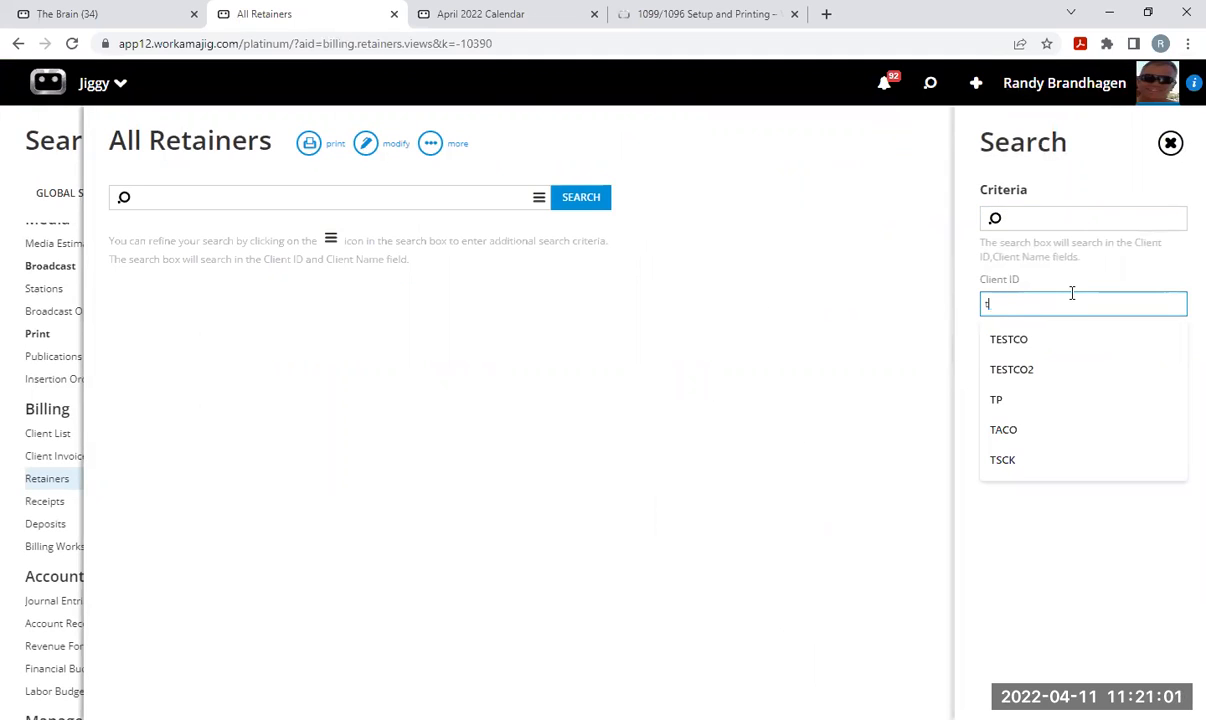
text(est)
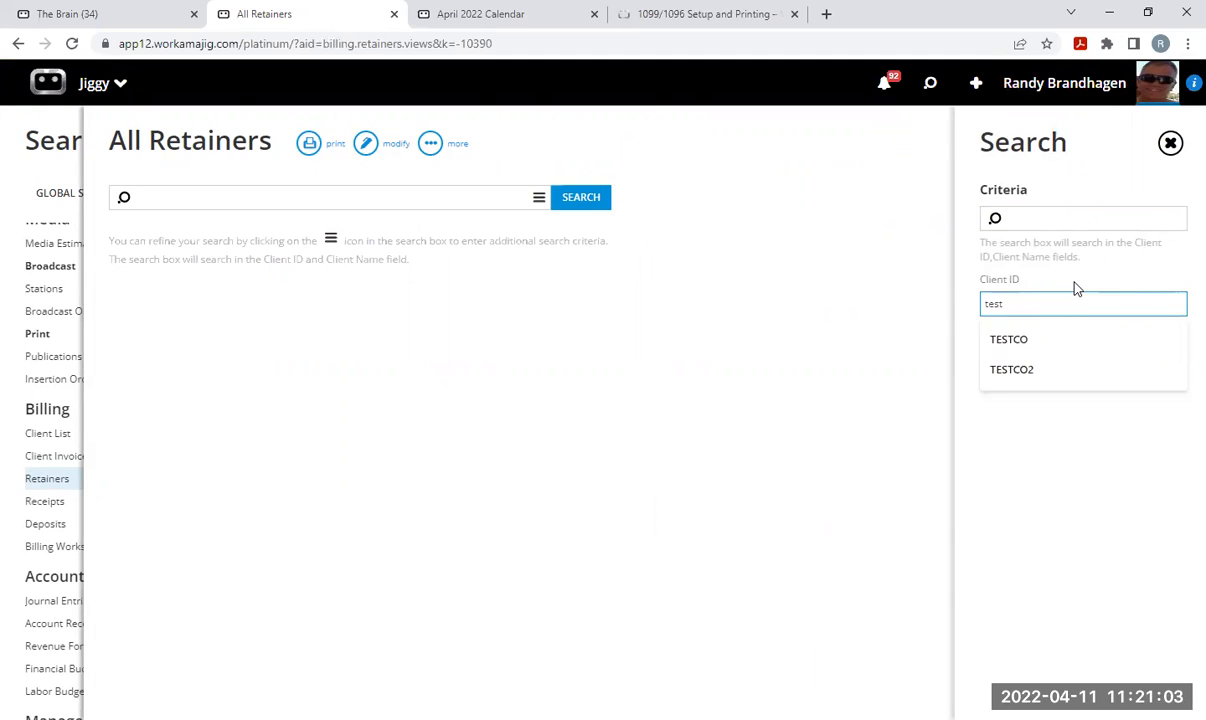
text( co)
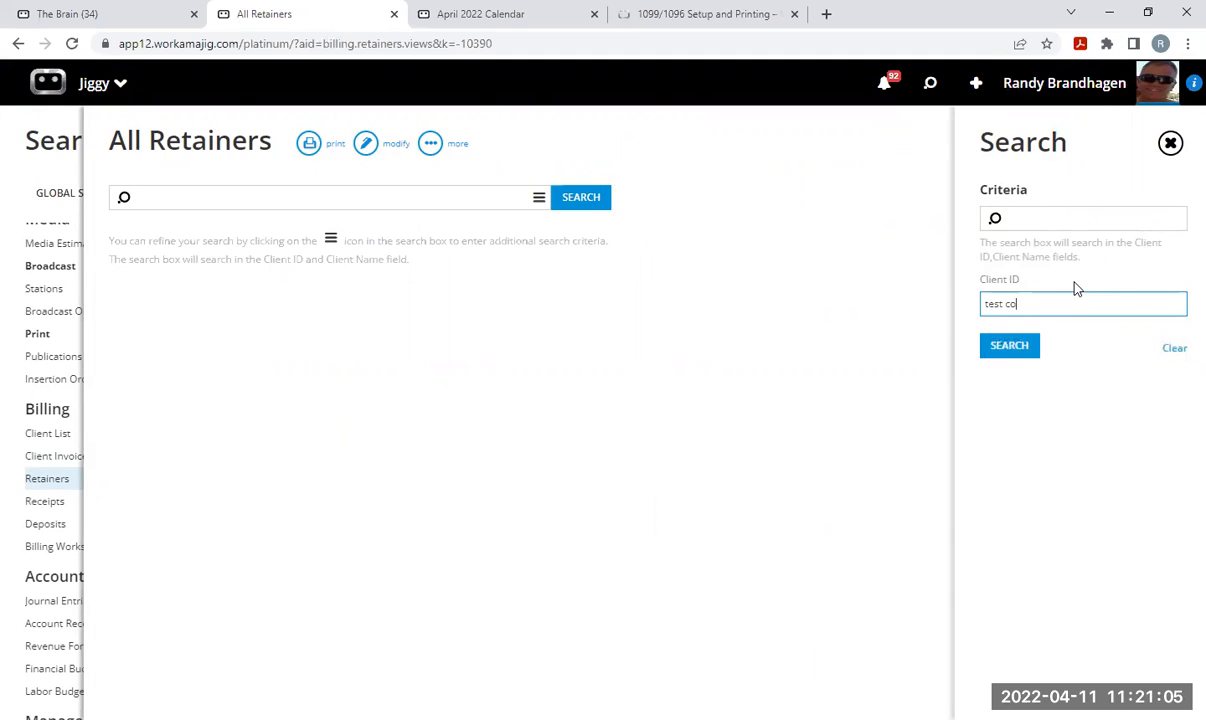
click(1018, 346)
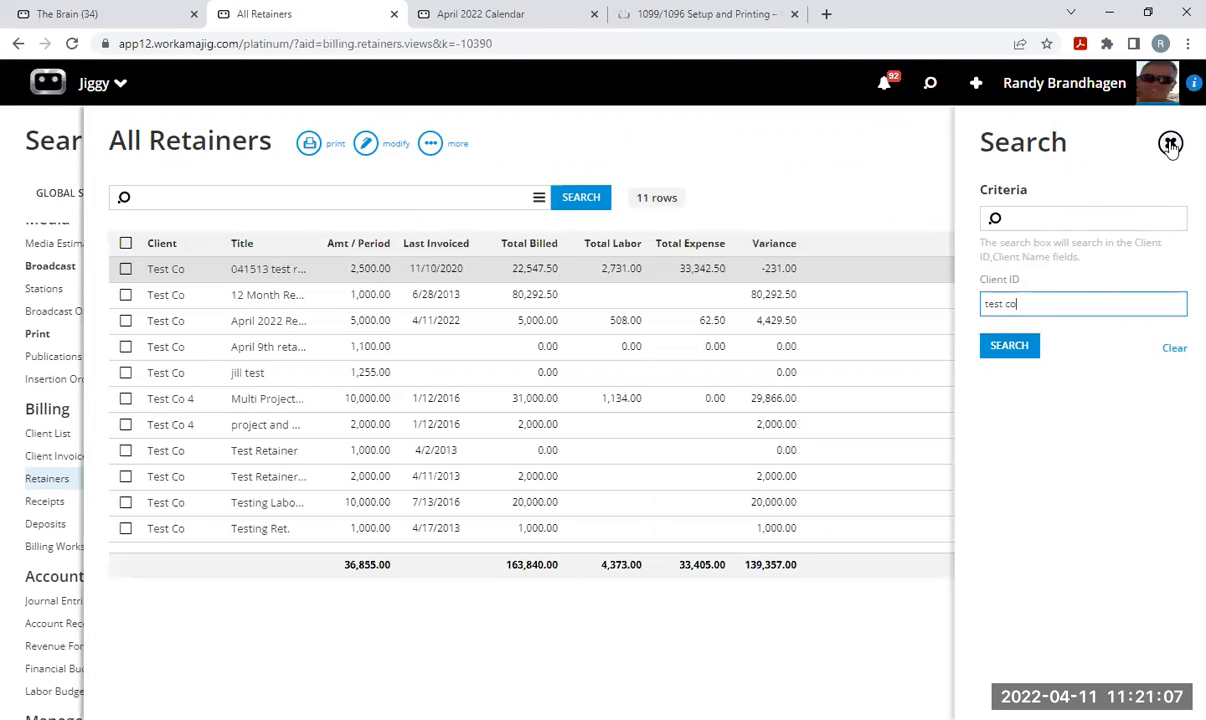
click(1170, 144)
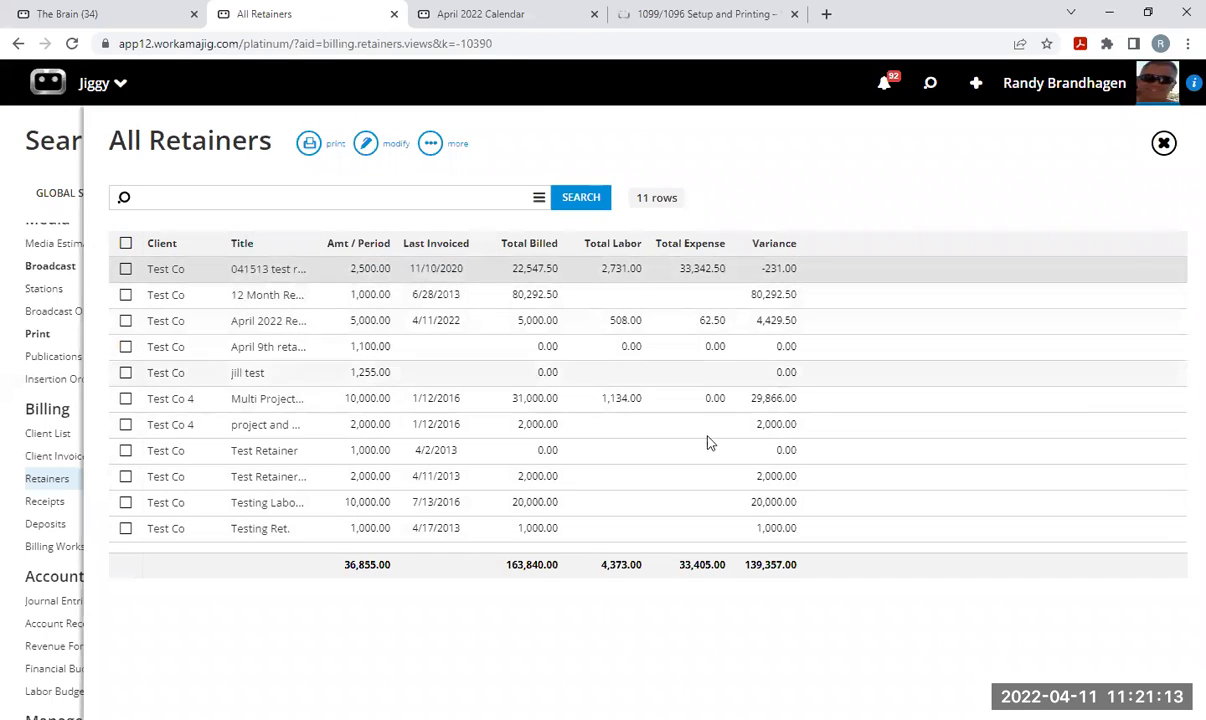
click(1165, 143)
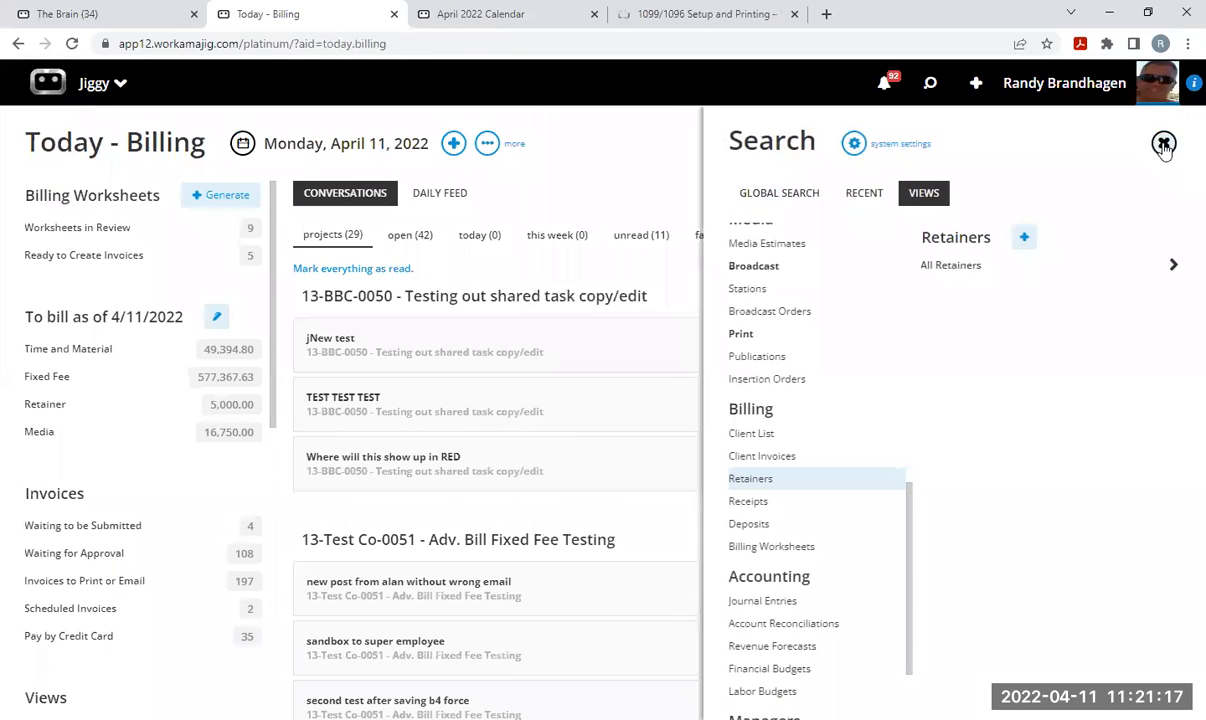
click(1165, 145)
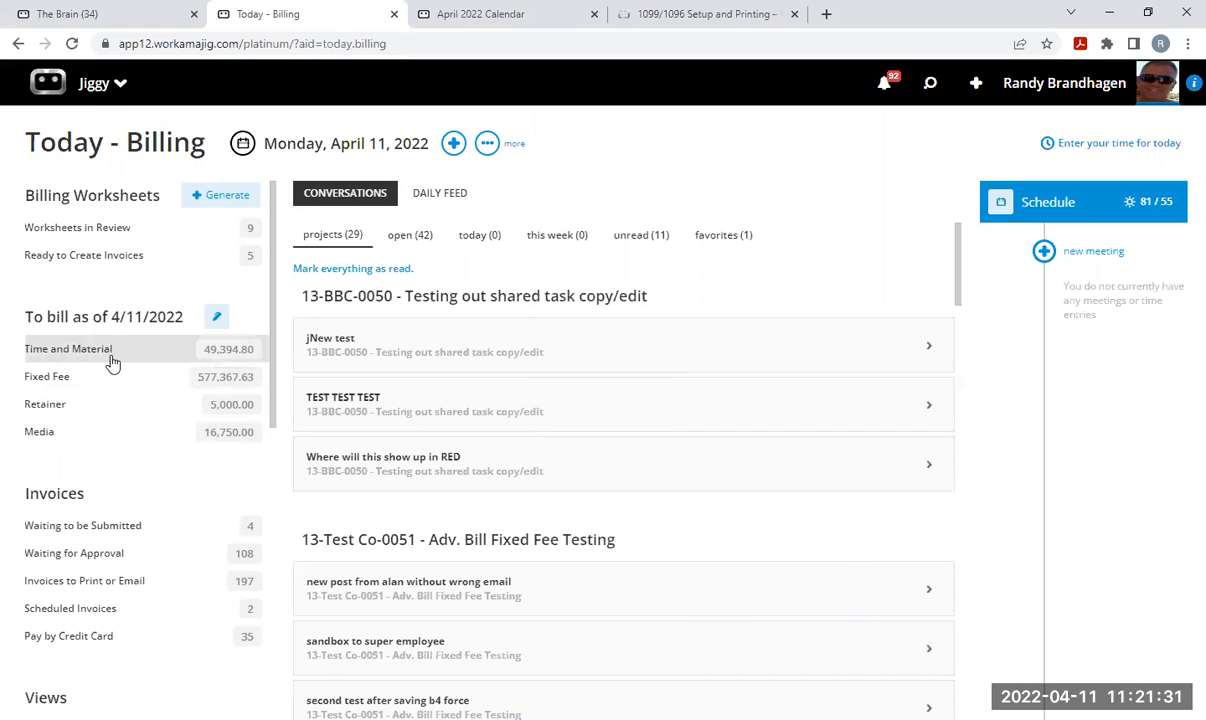
Find the "march" tasks in the Creatives view and open the billing of March Billing Webinar Time and Materials Project 1.
click(117, 85)
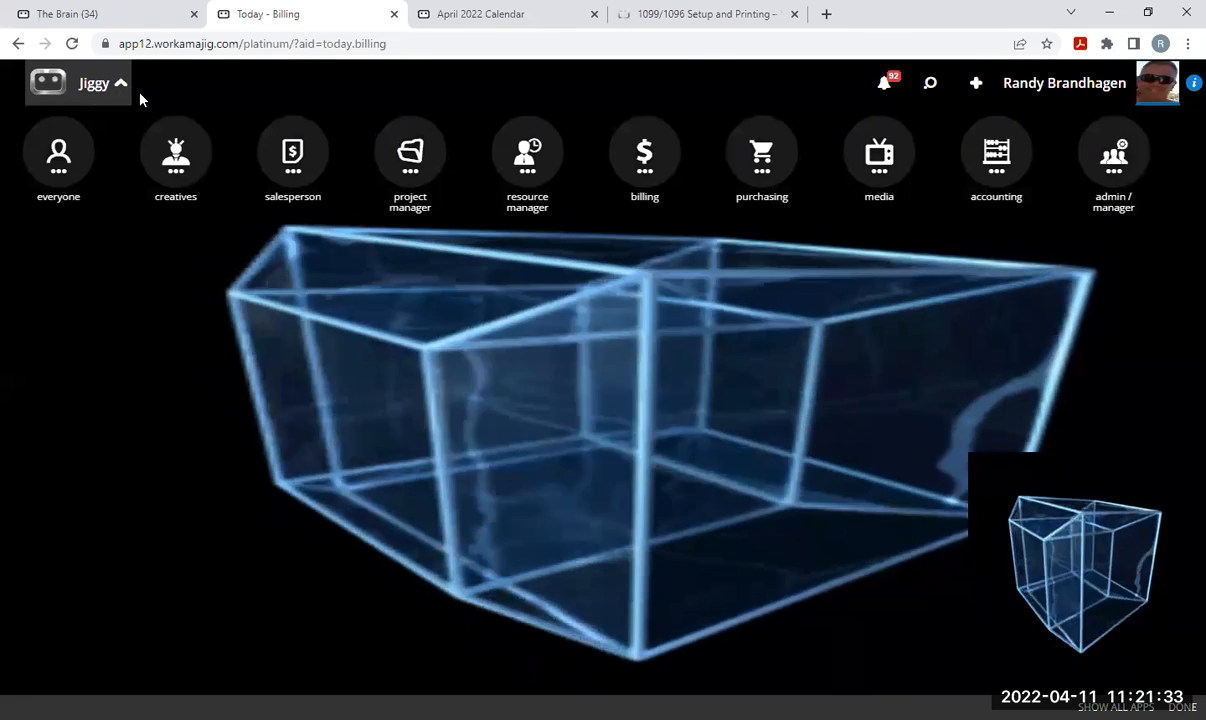
click(188, 165)
click(57, 286)
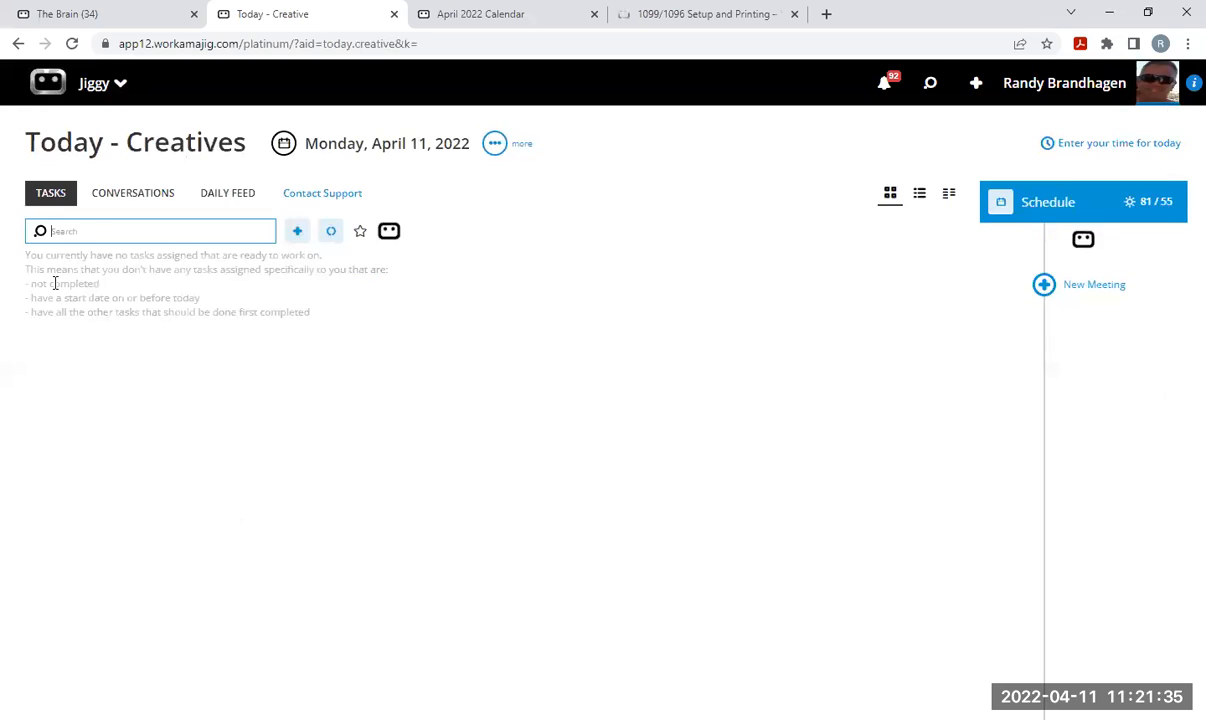
click(185, 226)
text(march)
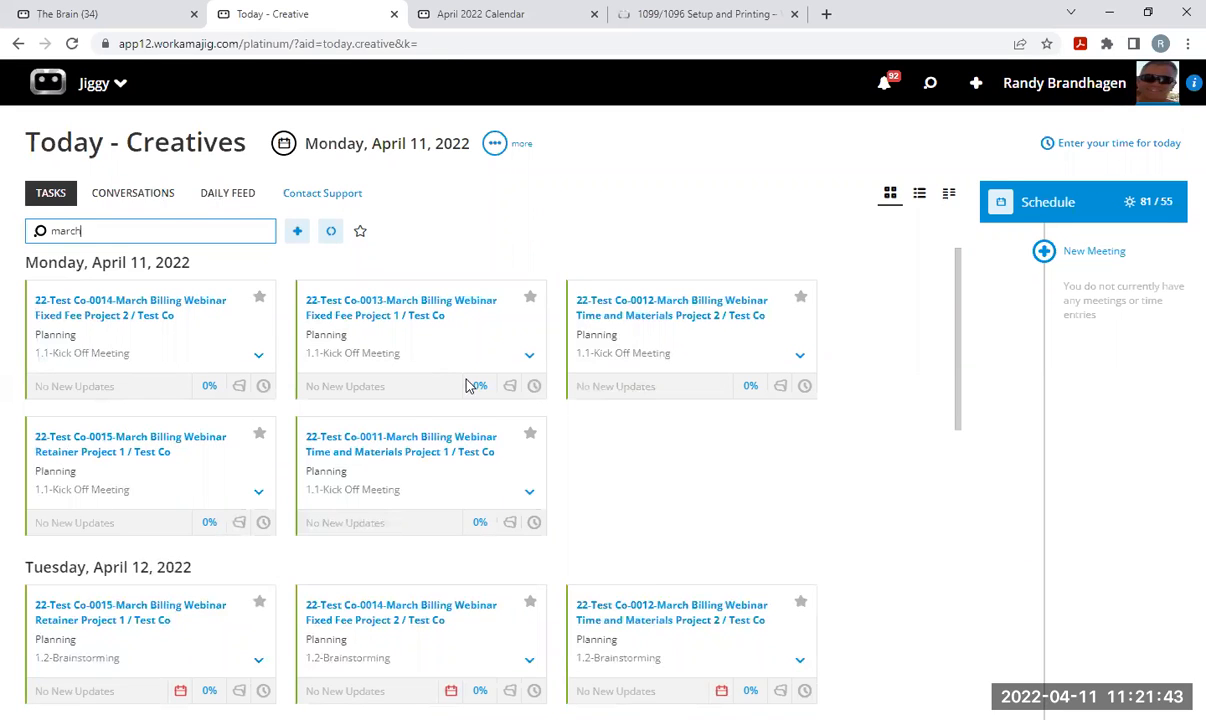
click(415, 452)
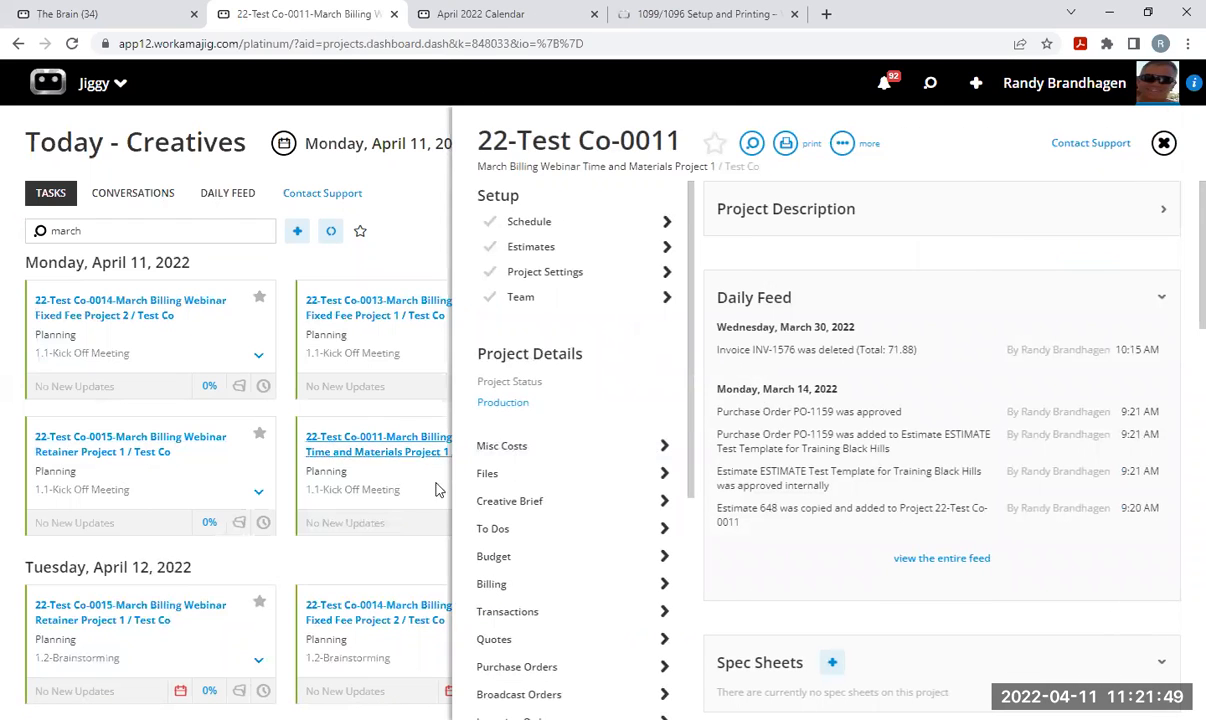
click(538, 587)
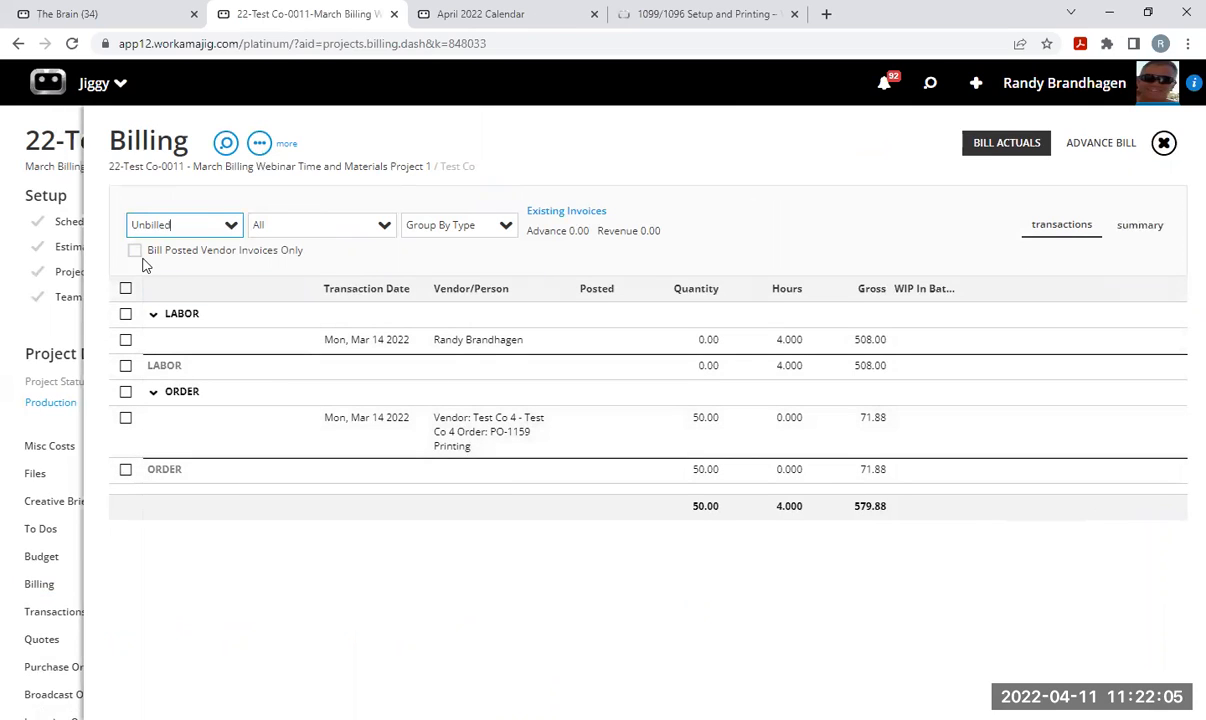
Review the project's Unapproved, Billed and Marked As Billed transactions, and return the filter to Unbilled.
click(230, 228)
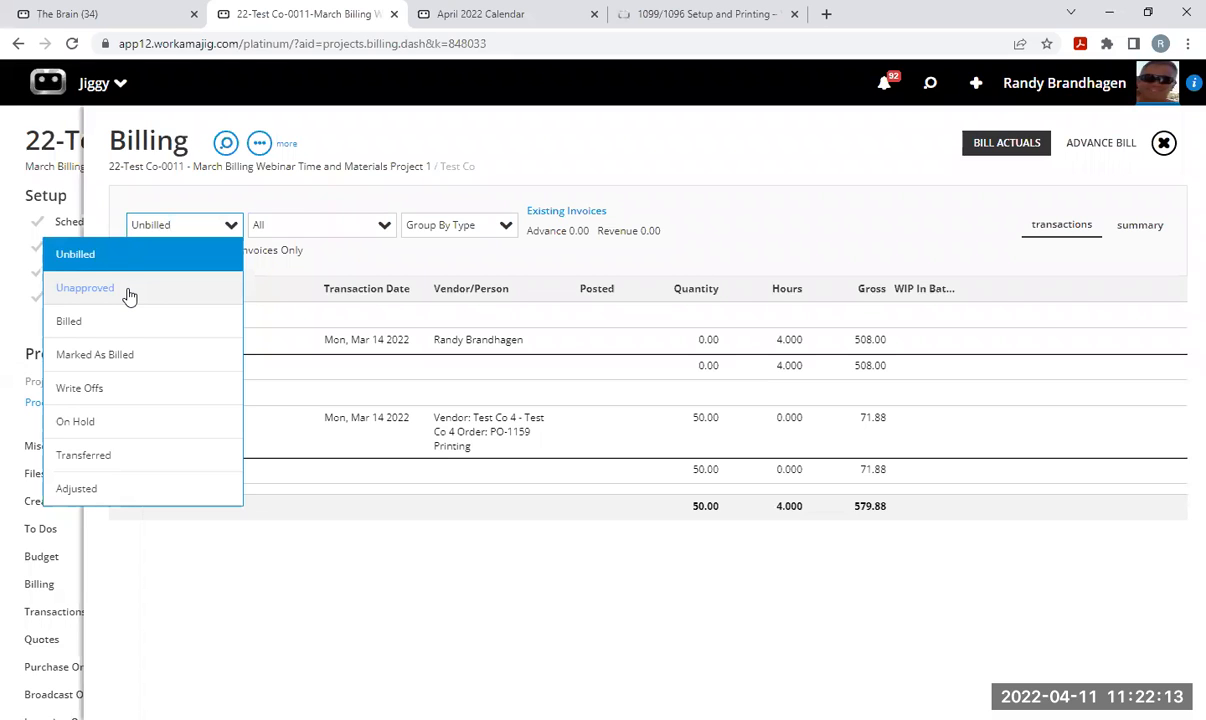
click(90, 288)
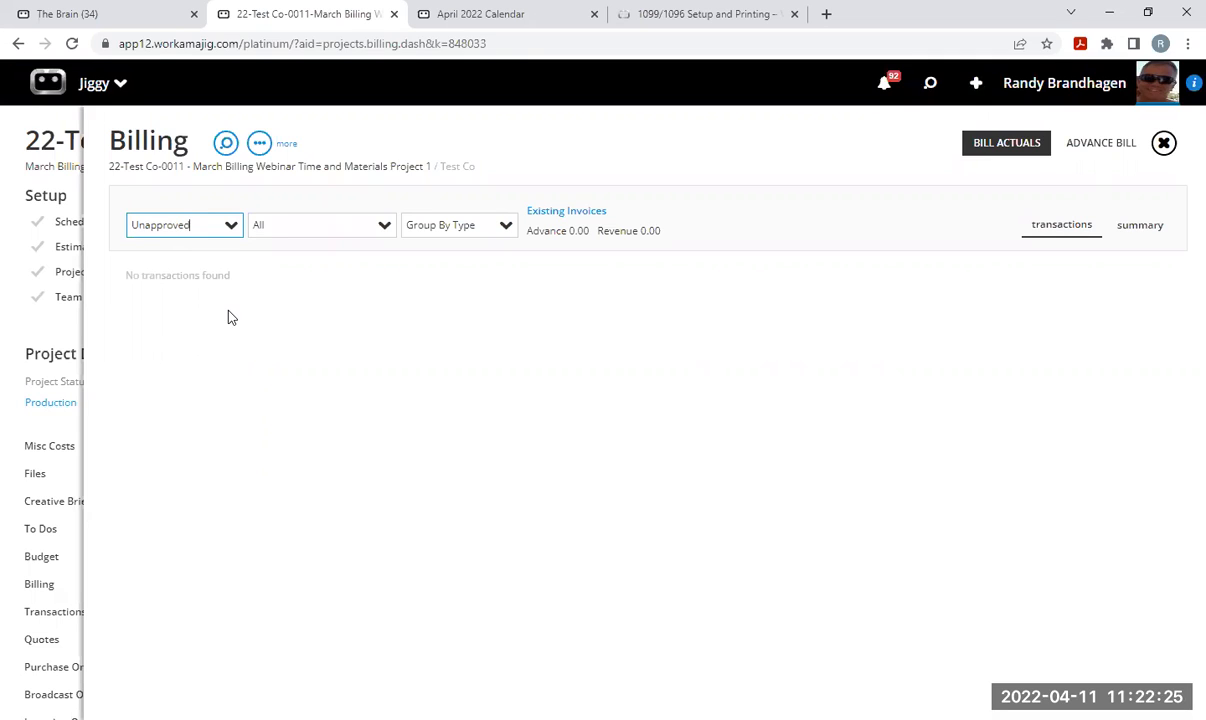
click(231, 226)
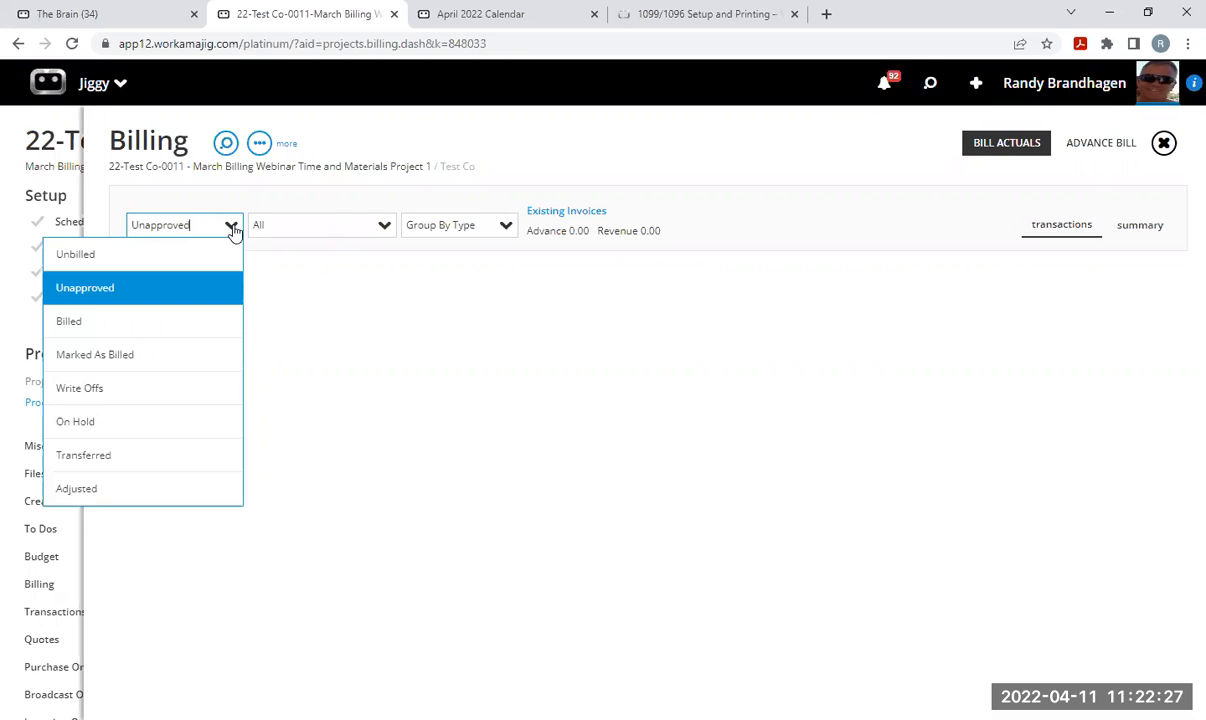
click(106, 332)
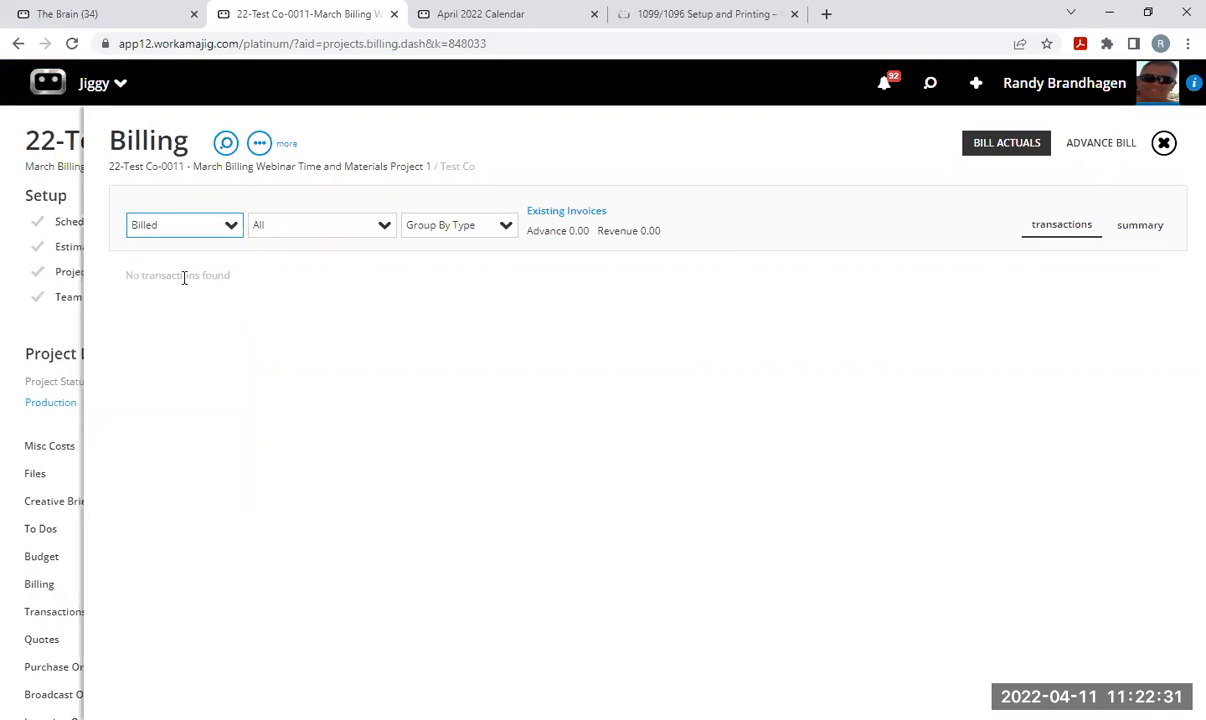
click(232, 230)
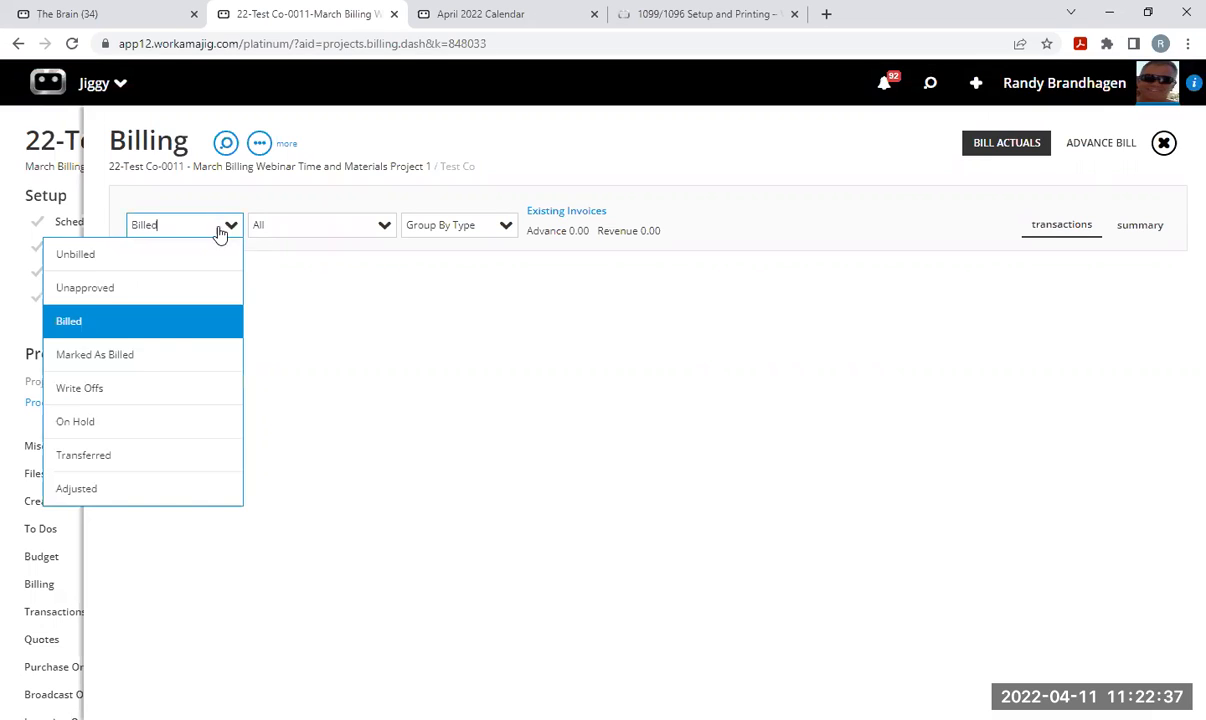
click(145, 355)
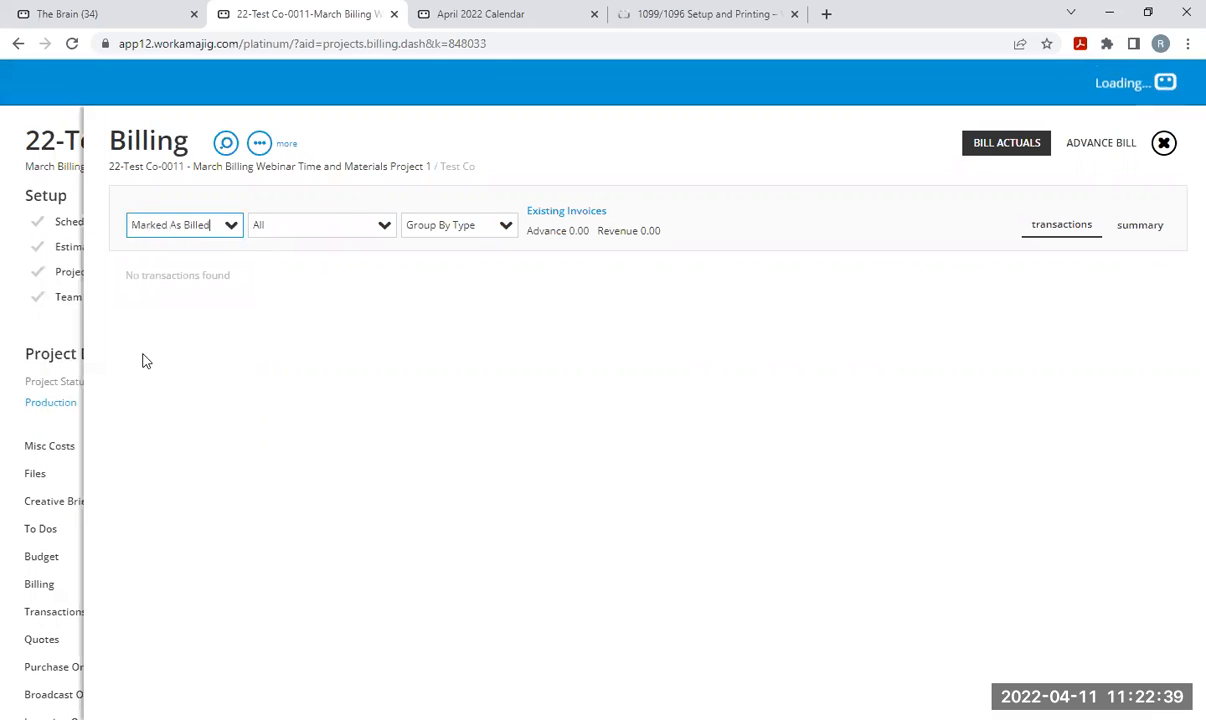
click(232, 230)
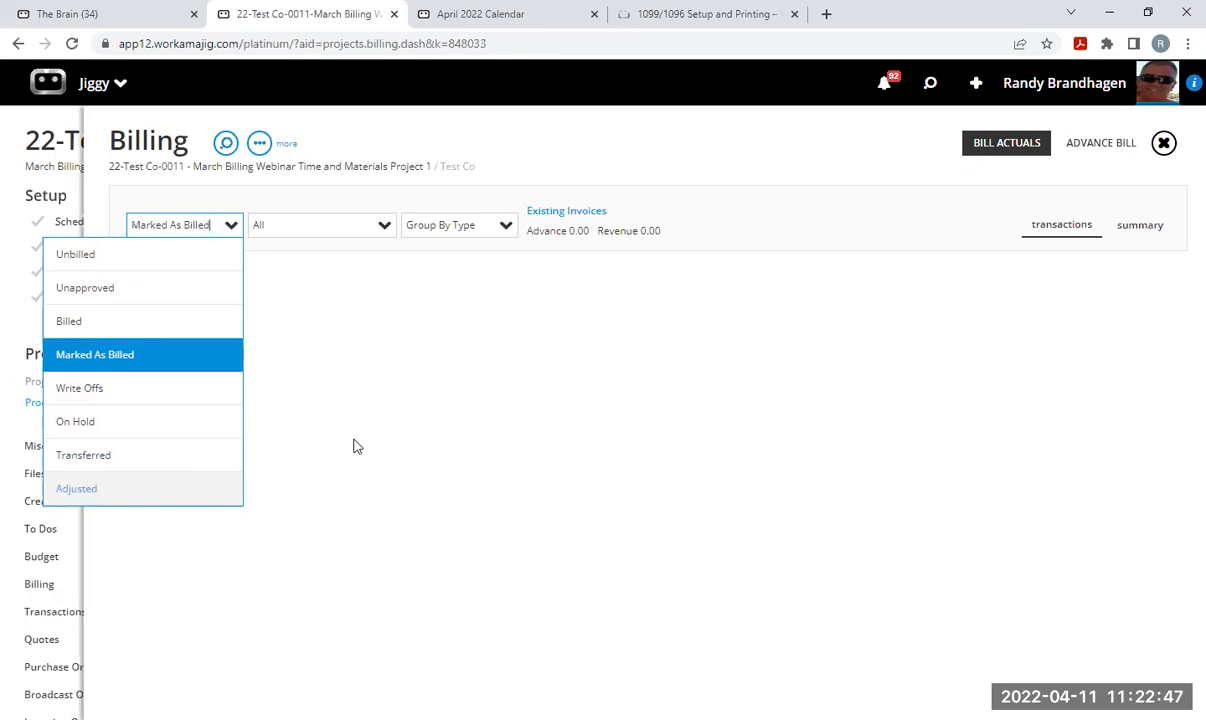
click(337, 360)
click(233, 228)
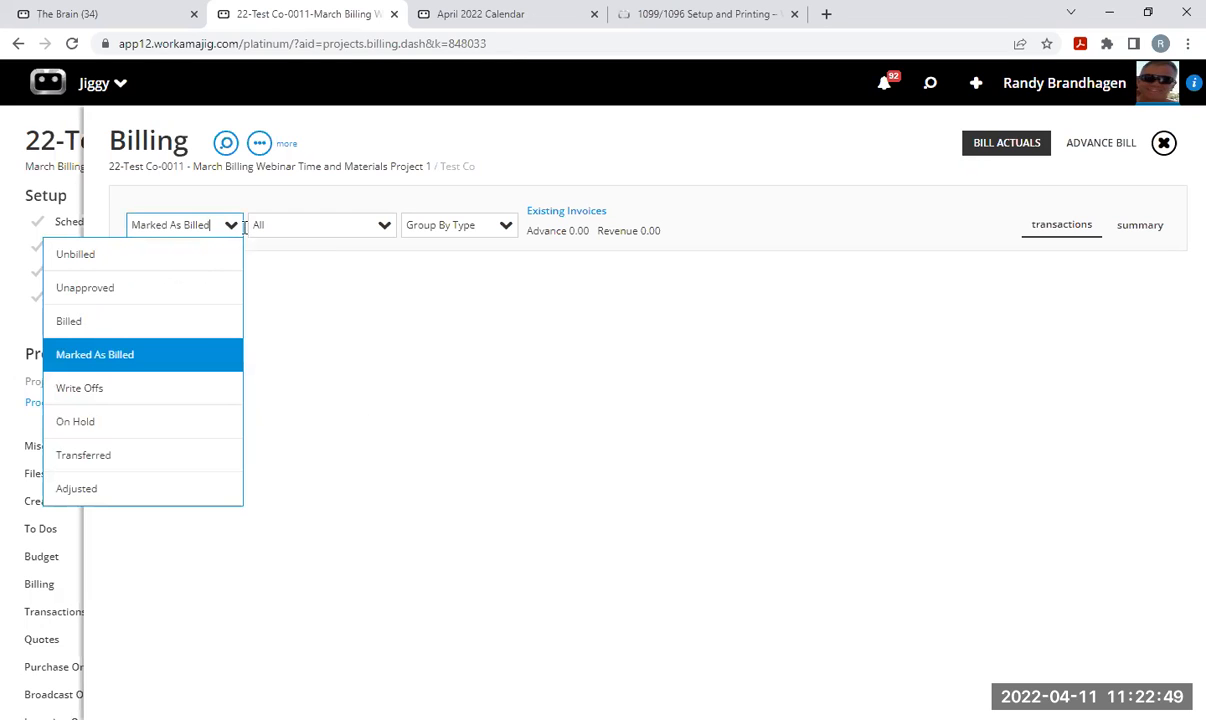
click(105, 258)
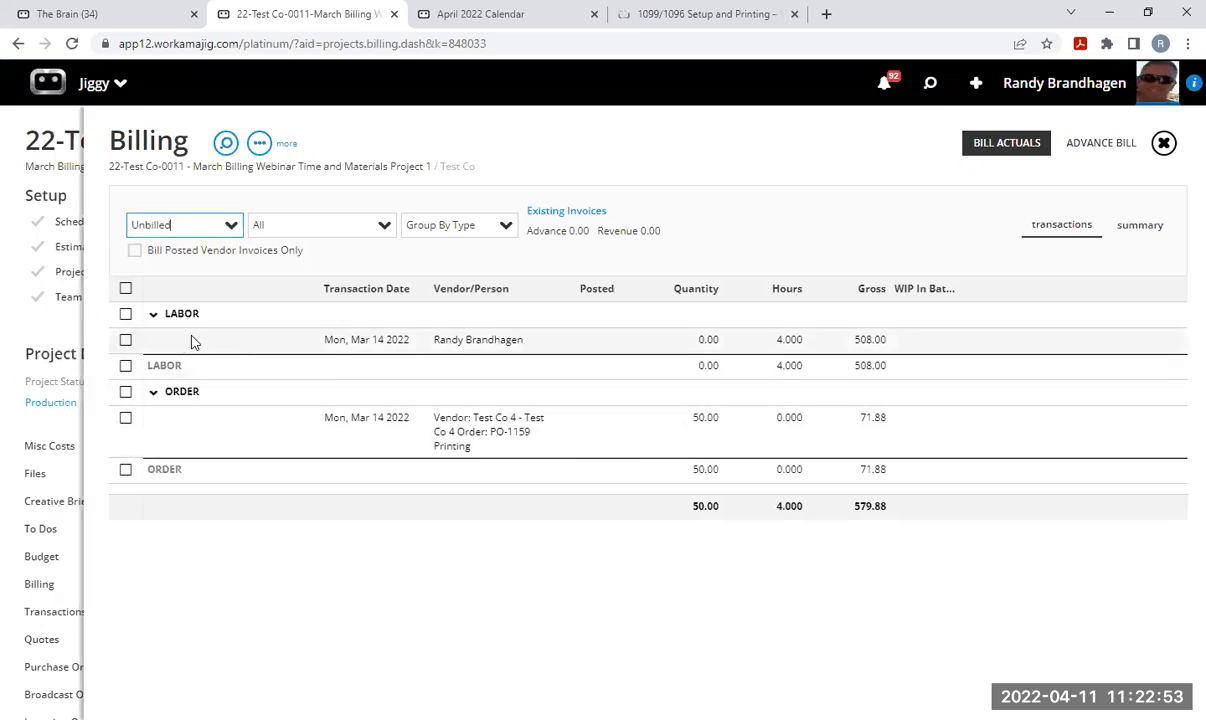
Select the March 14 labor entry, review the available write-off reasons, and close the write-off options without applying them.
click(125, 340)
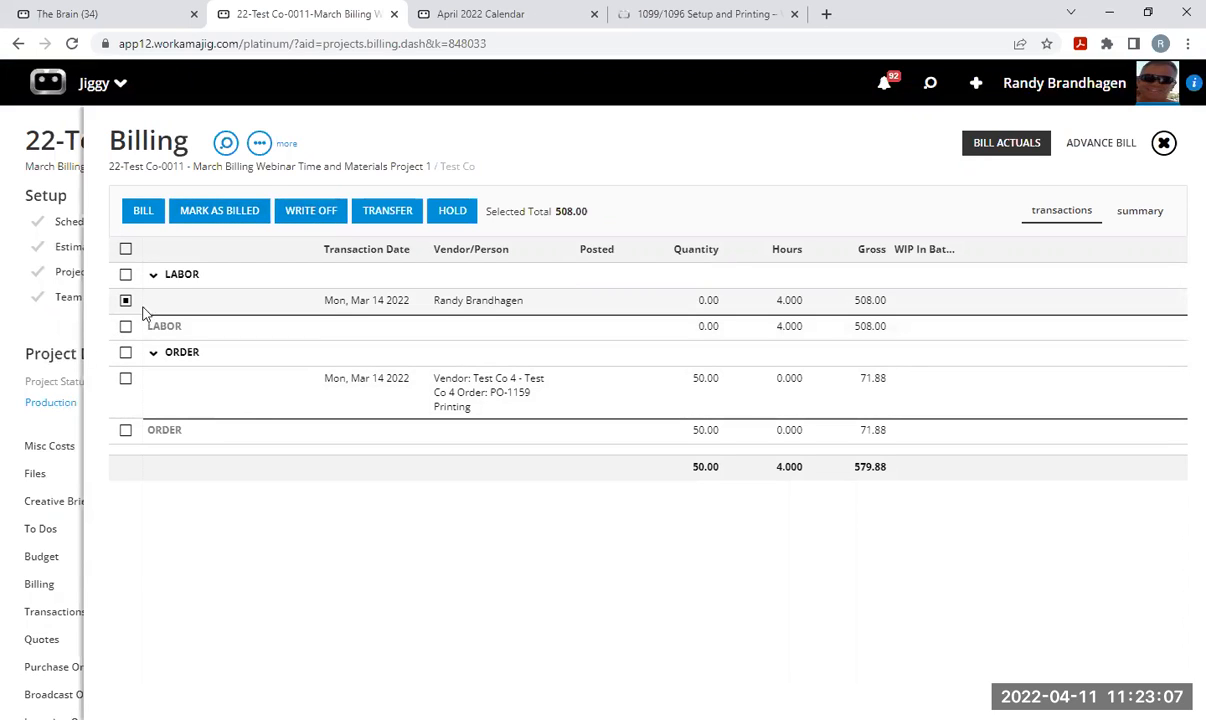
click(314, 220)
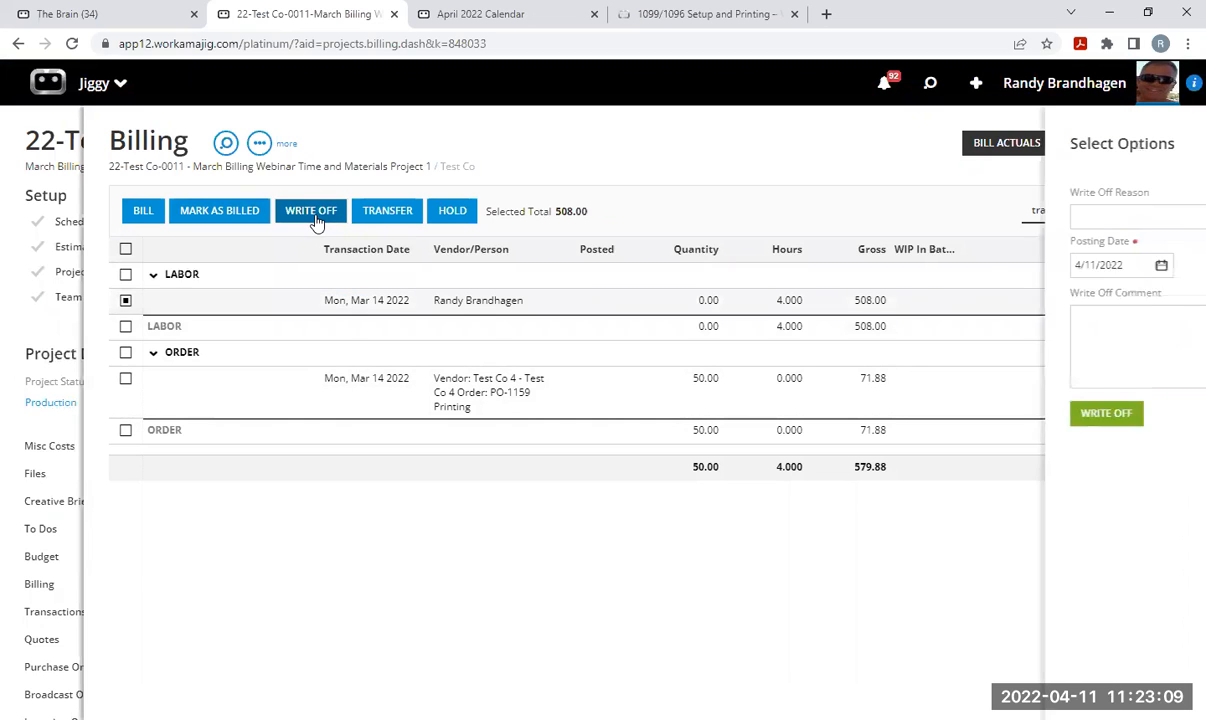
click(1177, 220)
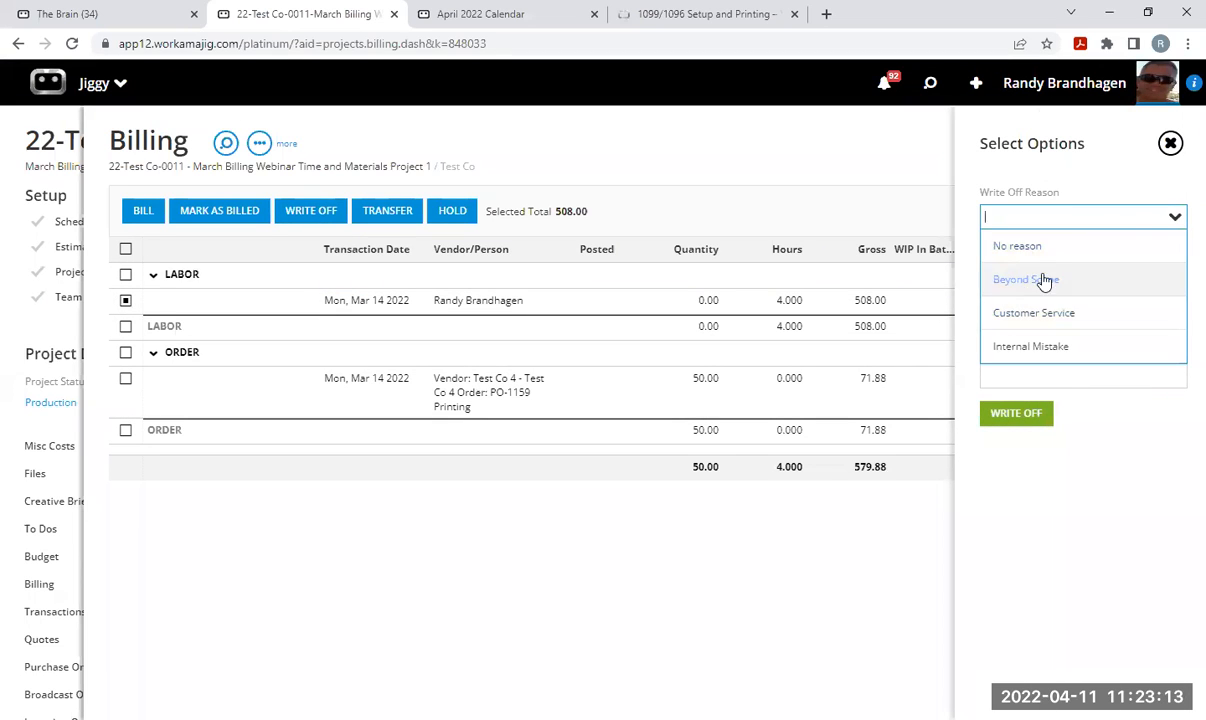
click(1168, 142)
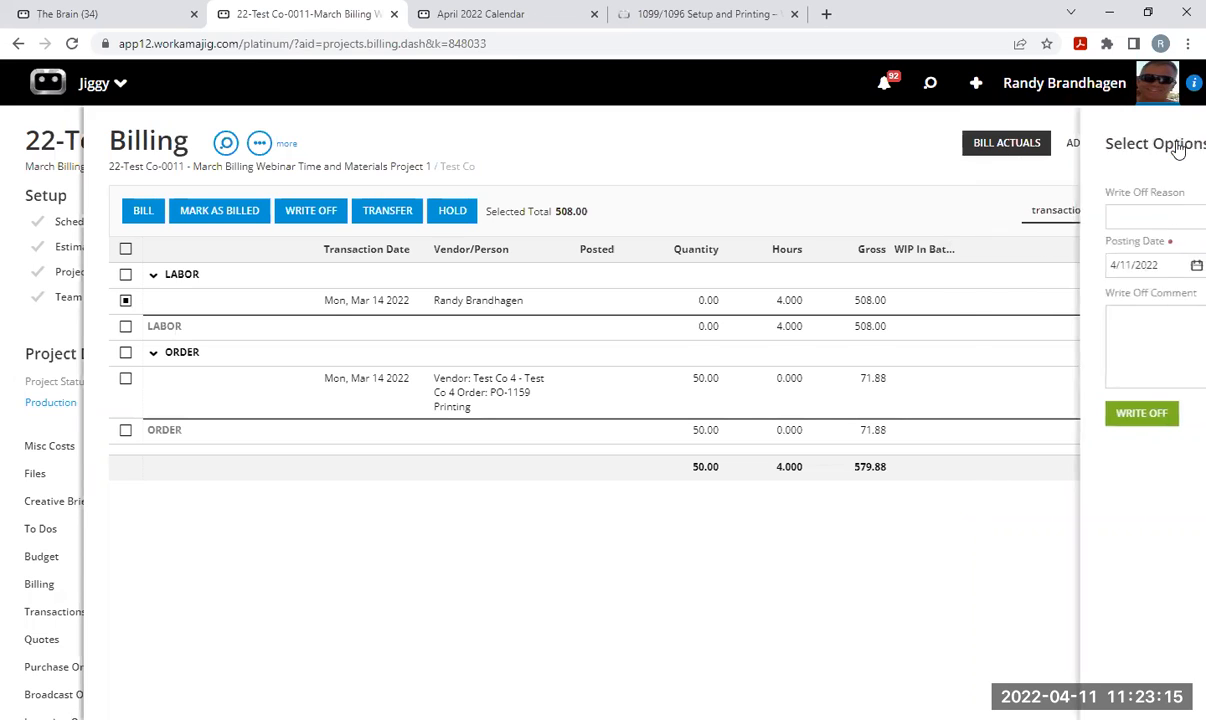
Examine the labor entry's editable details and its split time entry option, and close them without making changes.
click(383, 306)
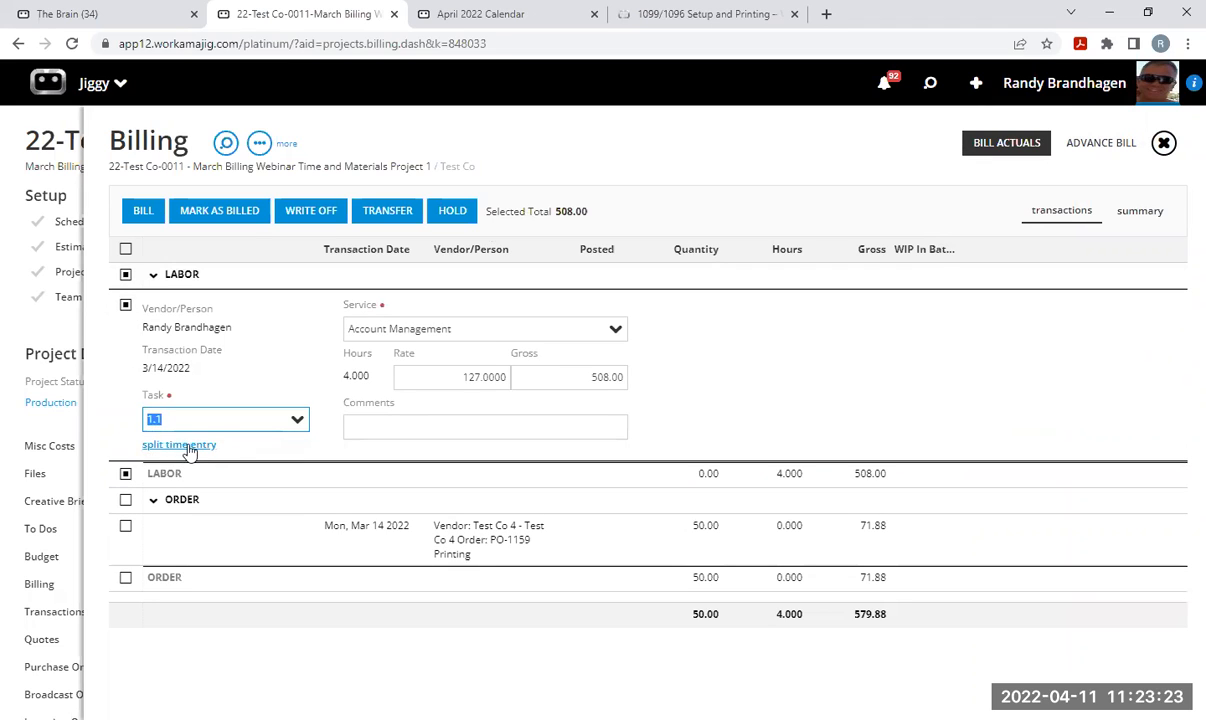
click(172, 447)
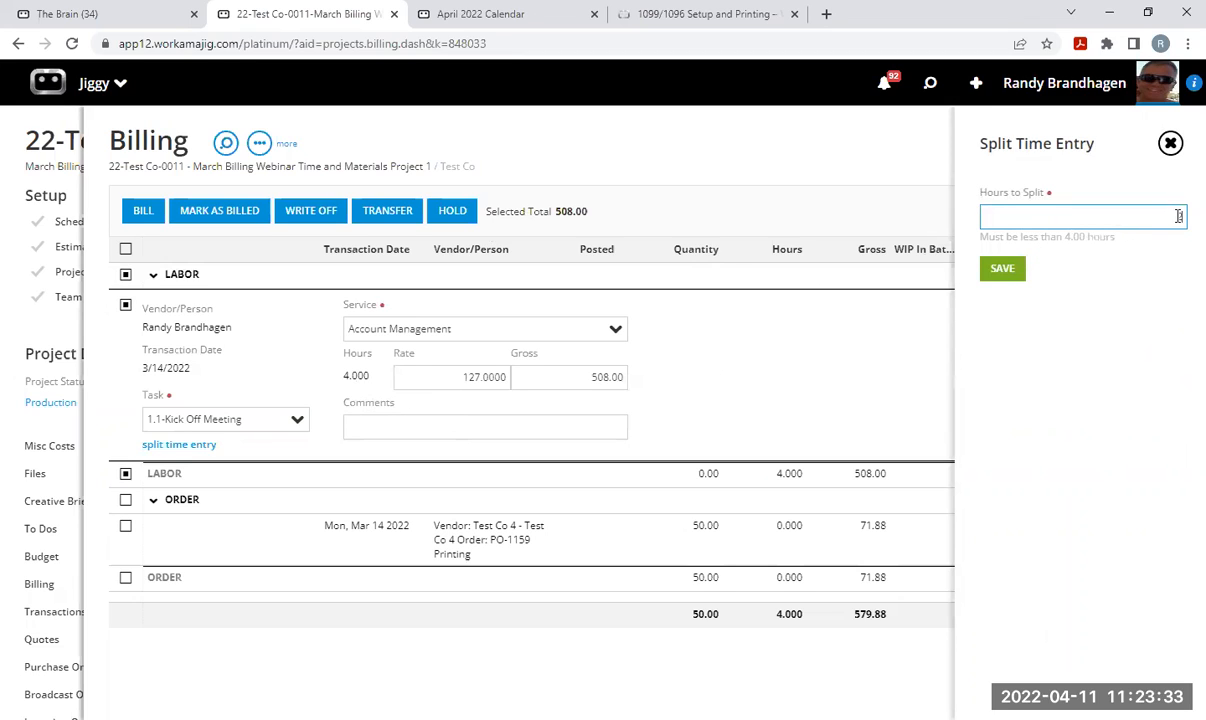
click(1170, 143)
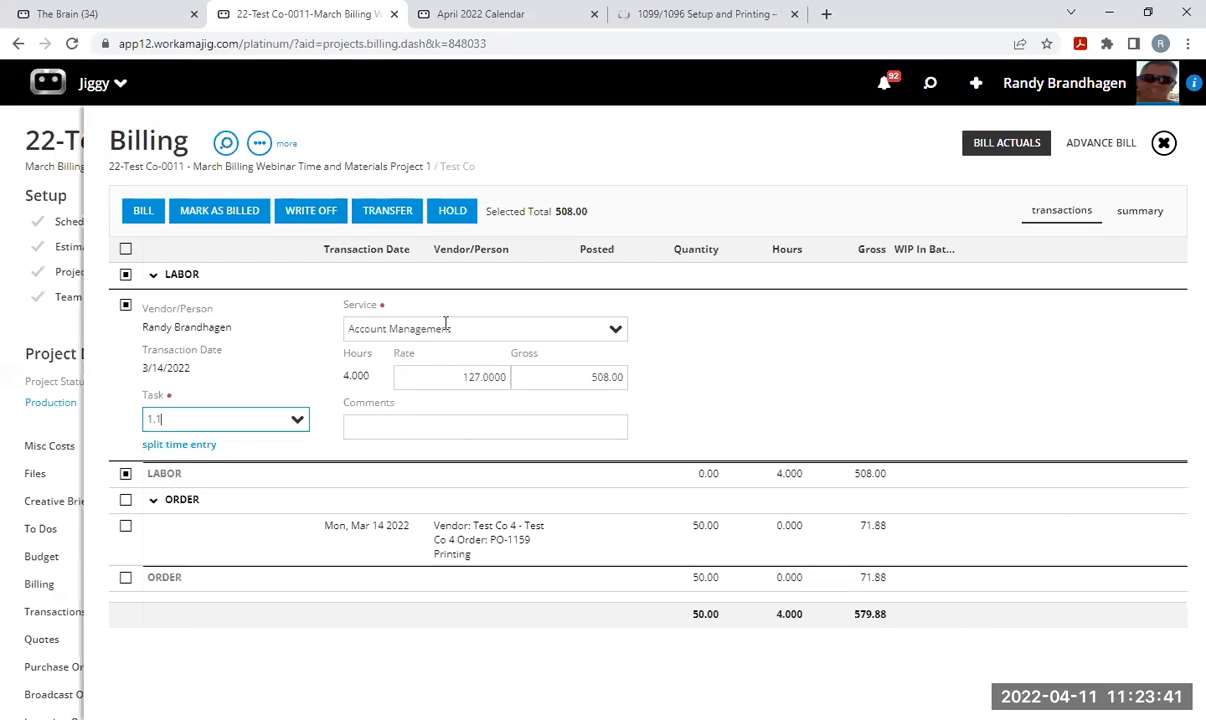
click(600, 155)
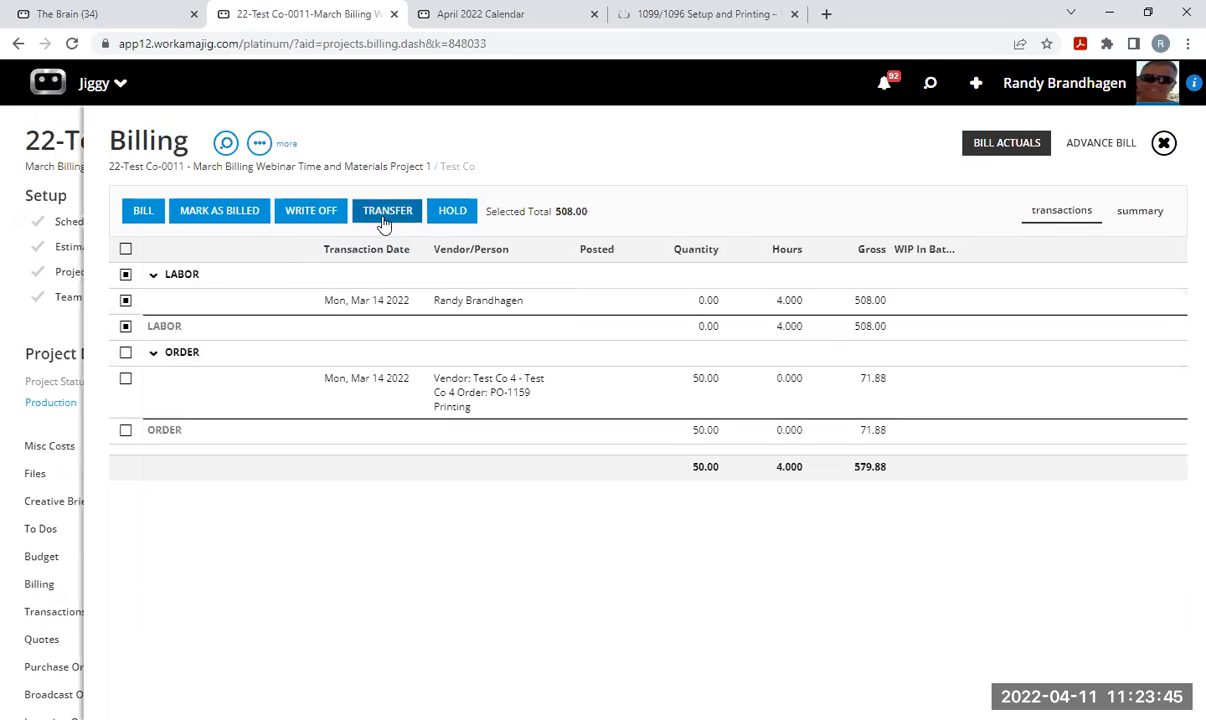
Review the options for transferring the selected labor entry to another project, including the project choices, and close them without transferring.
click(386, 218)
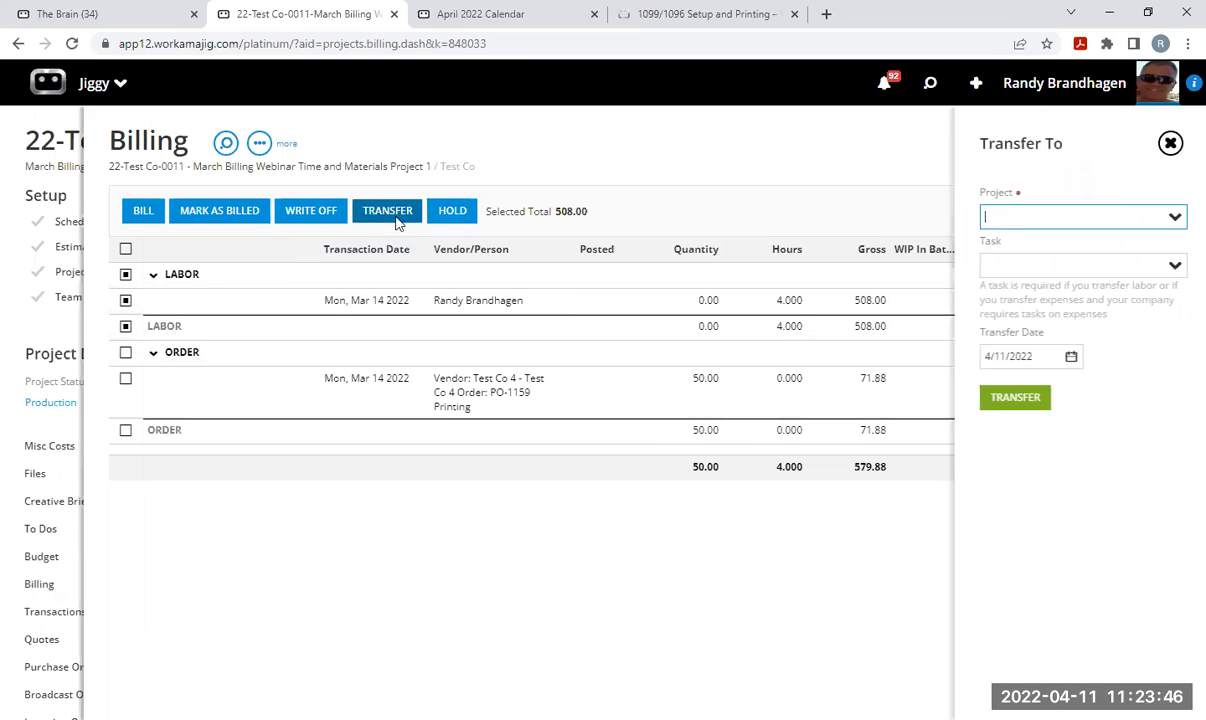
click(1175, 216)
click(967, 151)
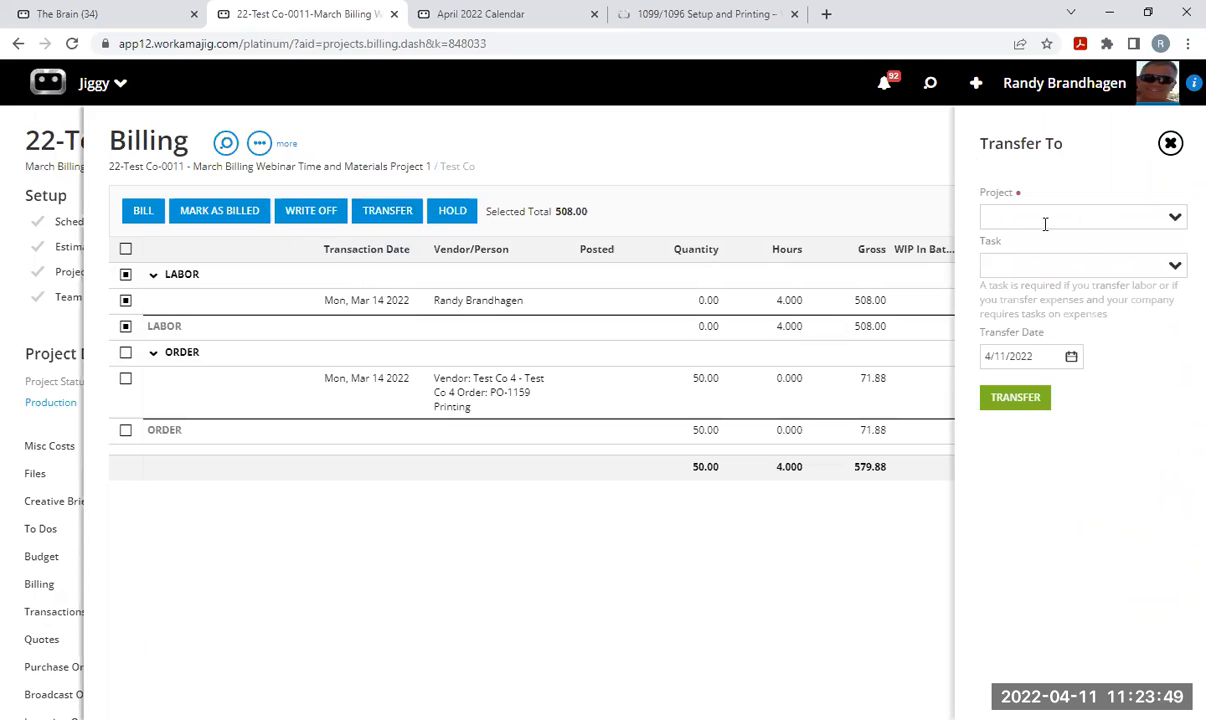
click(1174, 218)
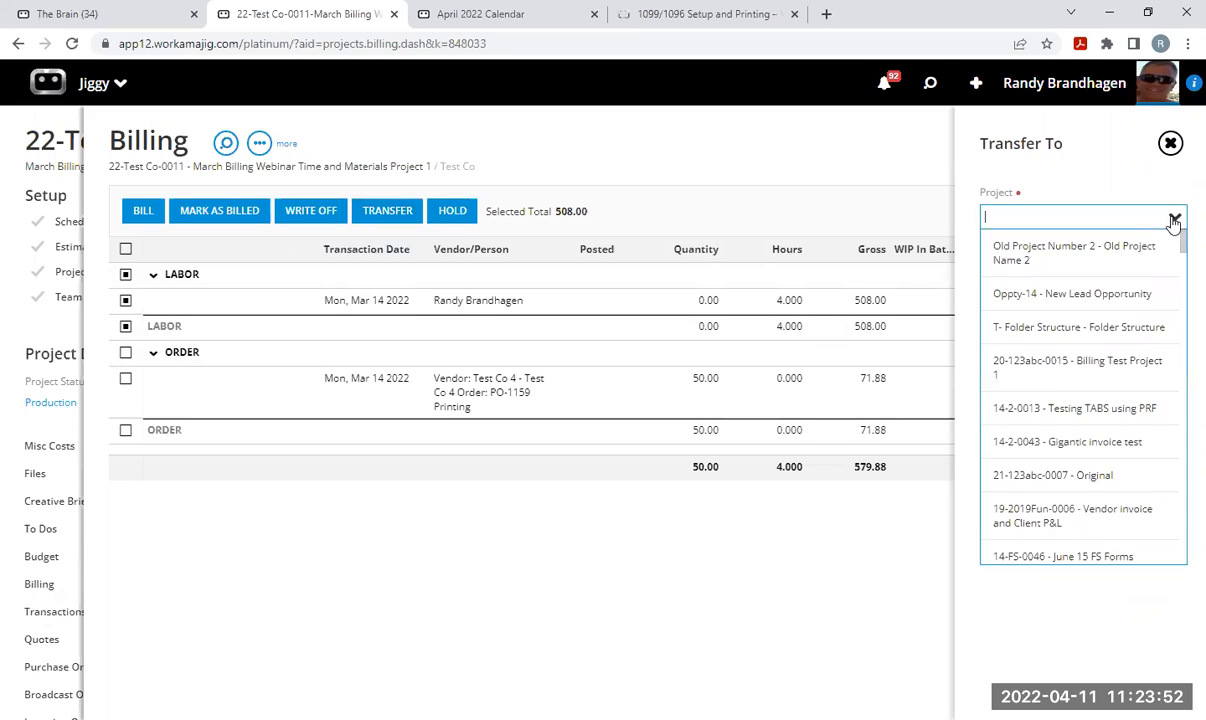
click(973, 155)
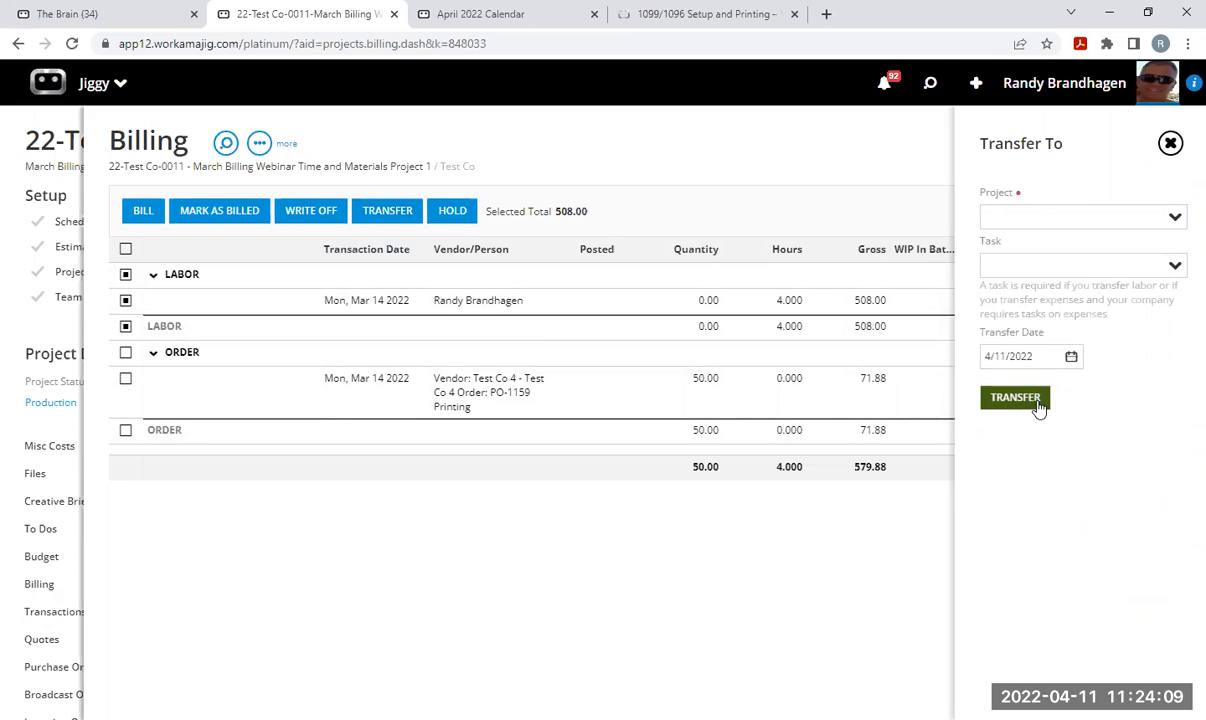
click(1170, 143)
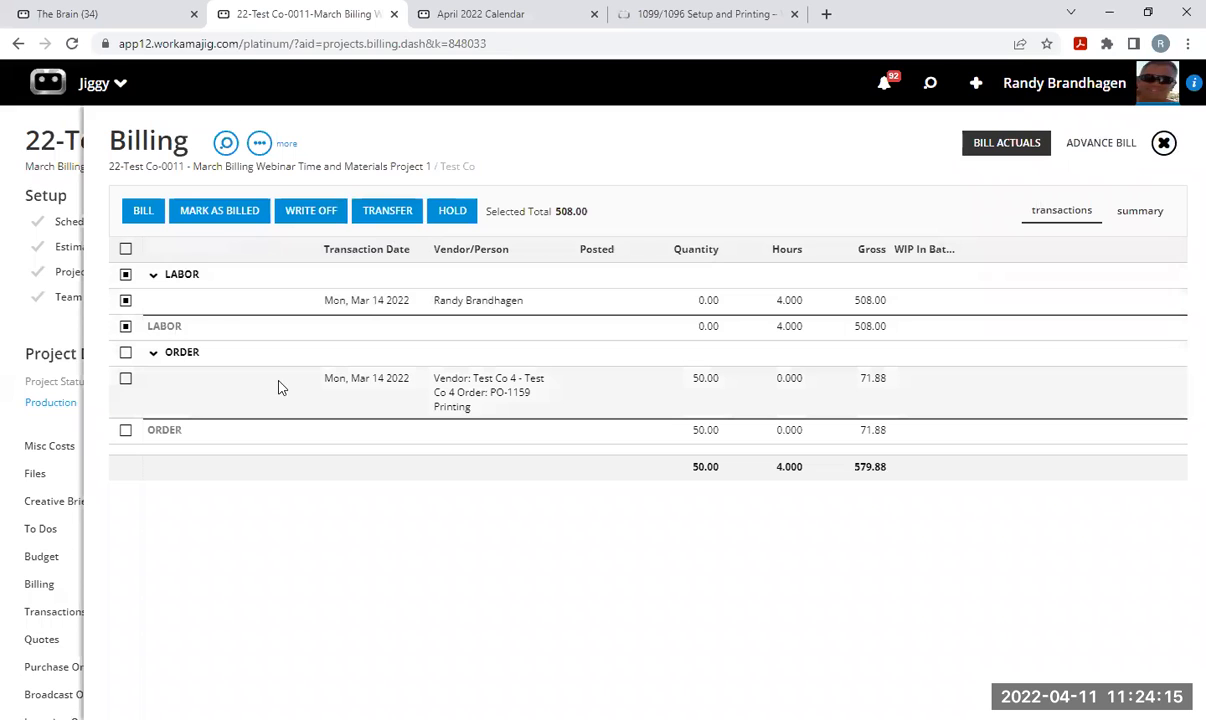
Add the March 14 printing order to the selected labor entry and create an invoice with one line per billing item and item.
click(126, 381)
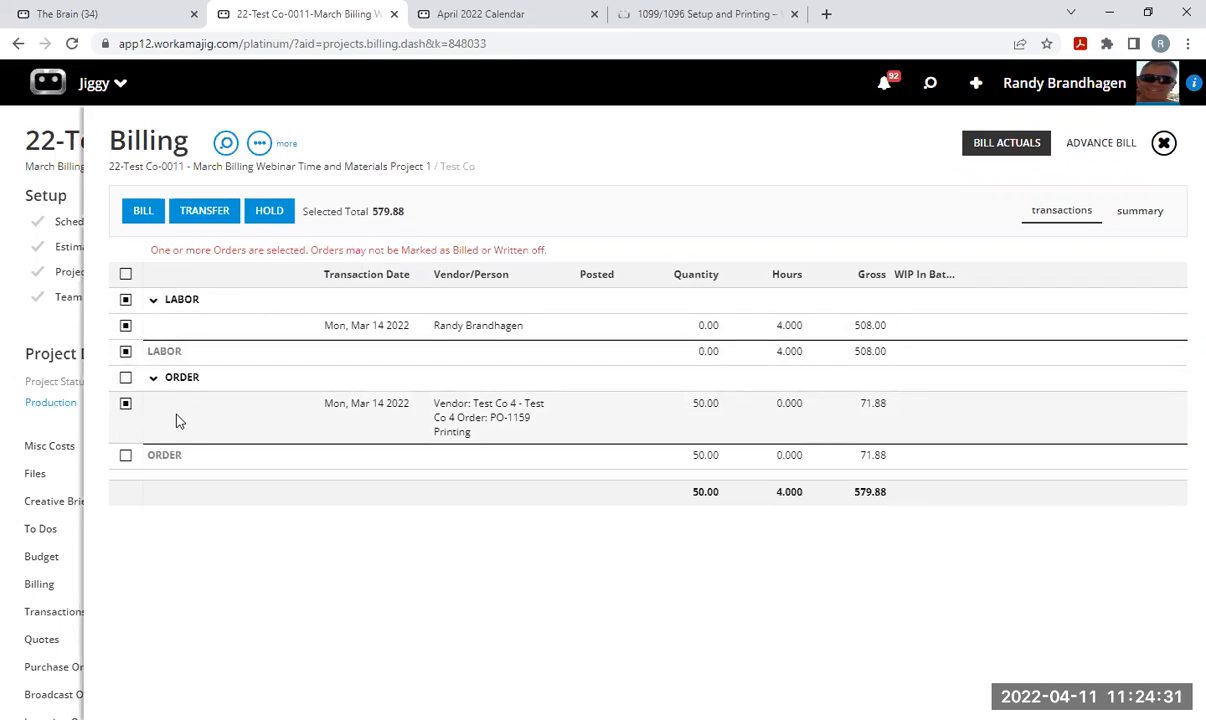
click(254, 268)
click(143, 213)
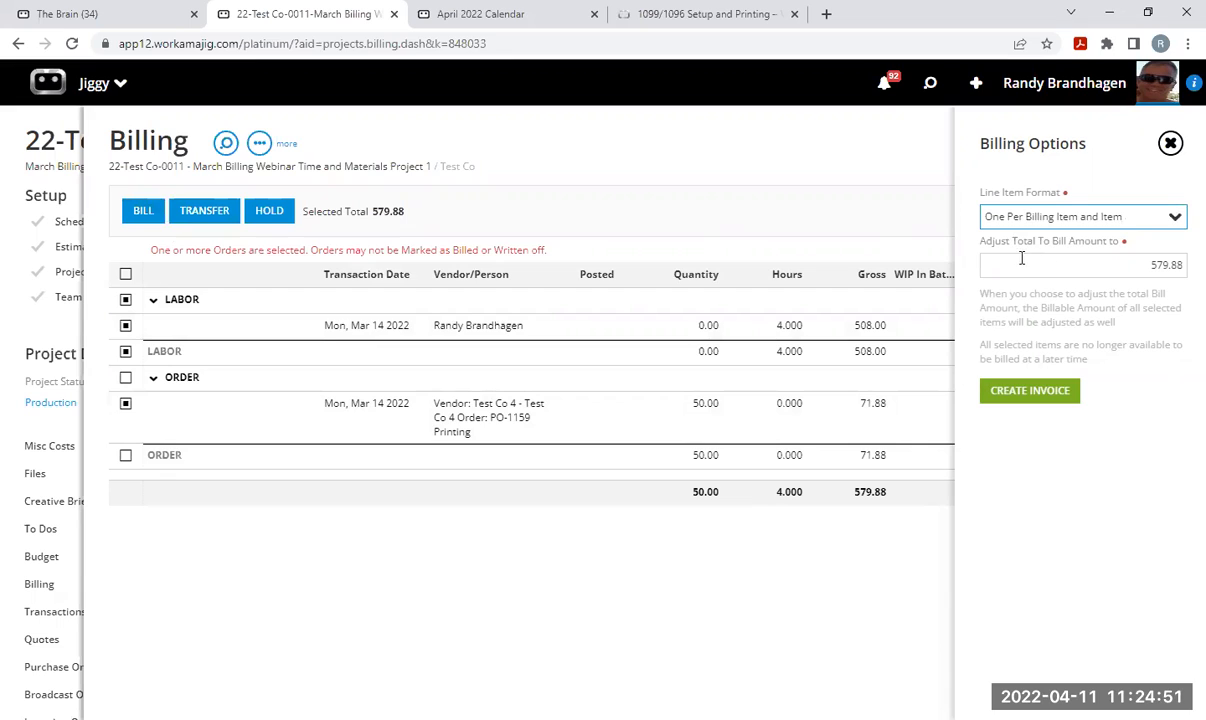
click(1166, 264)
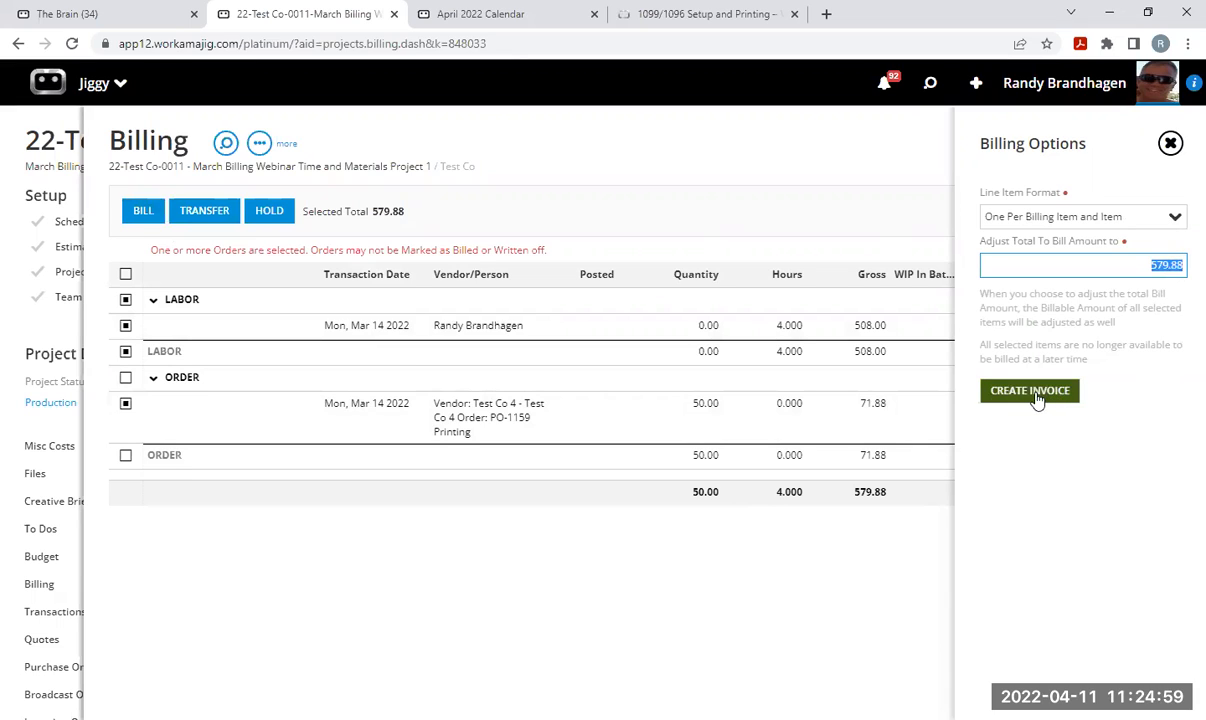
click(1158, 268)
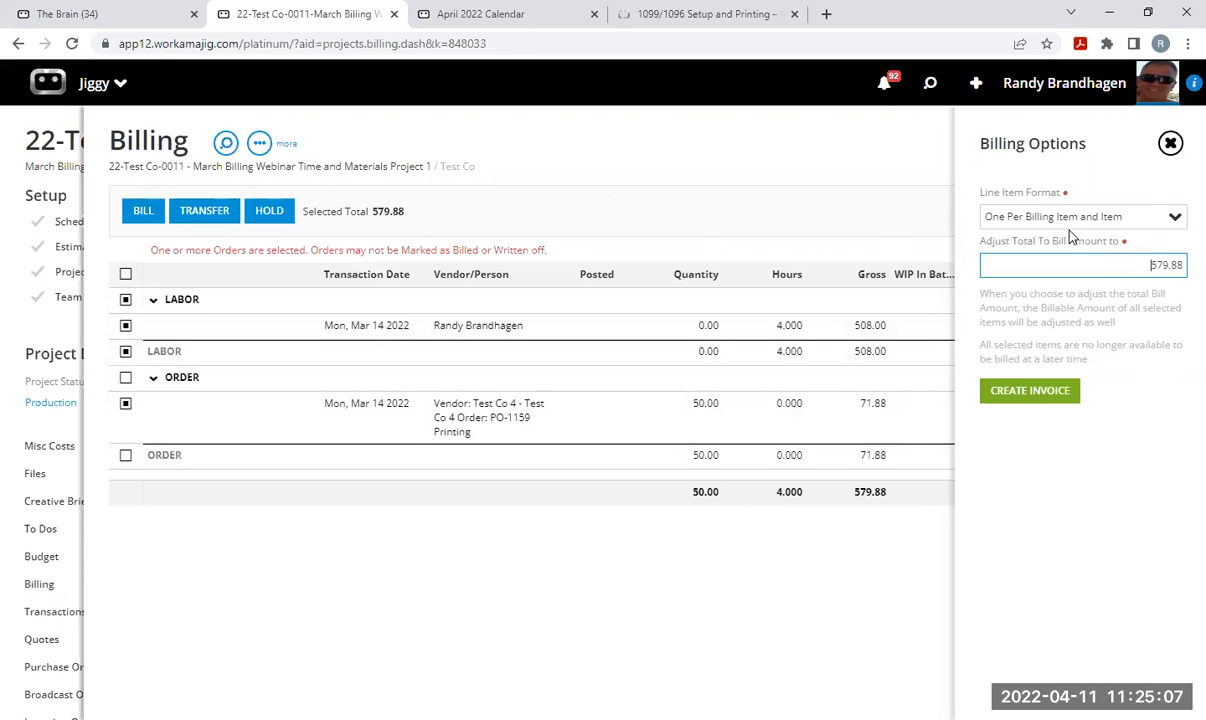
click(1035, 397)
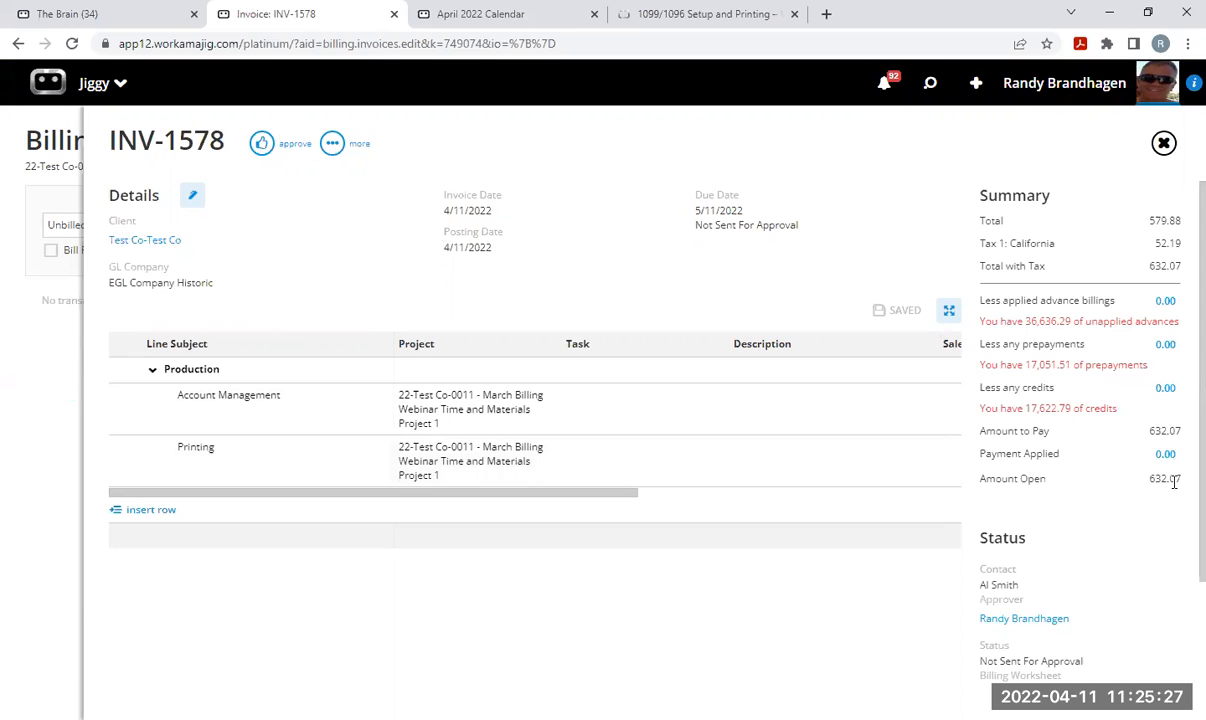
Approve and post the new invoice, and review its accrual posting details.
click(262, 145)
click(262, 145)
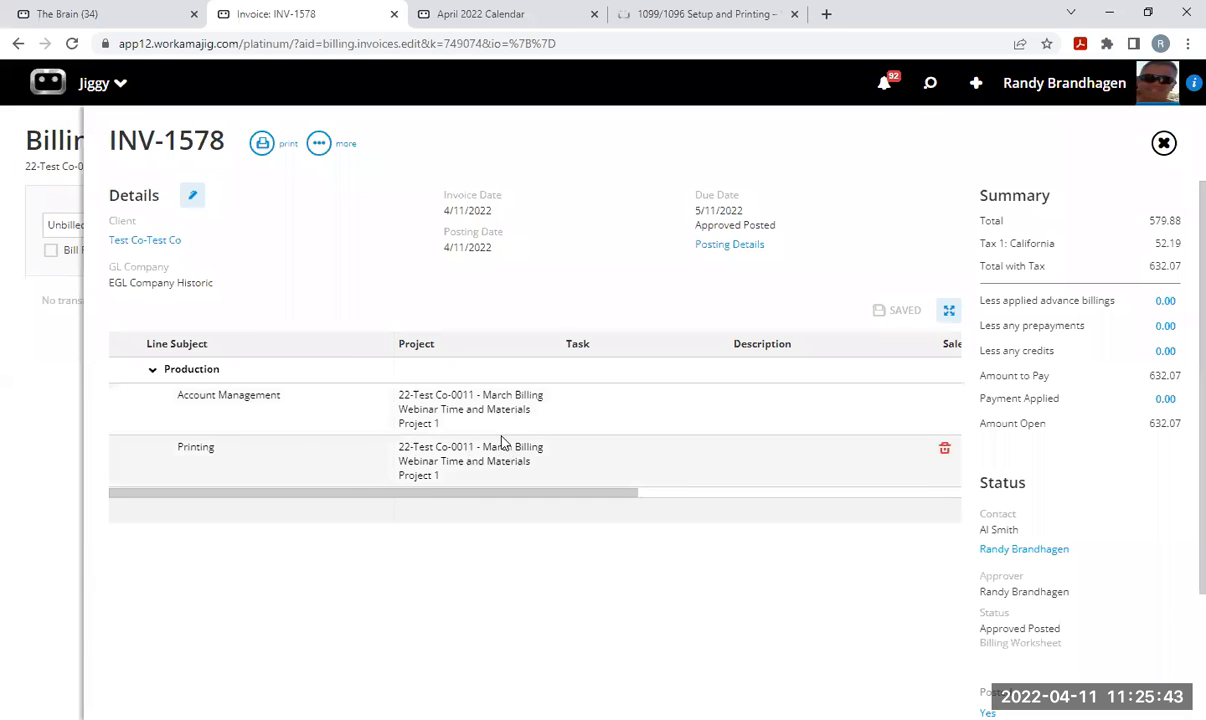
click(727, 245)
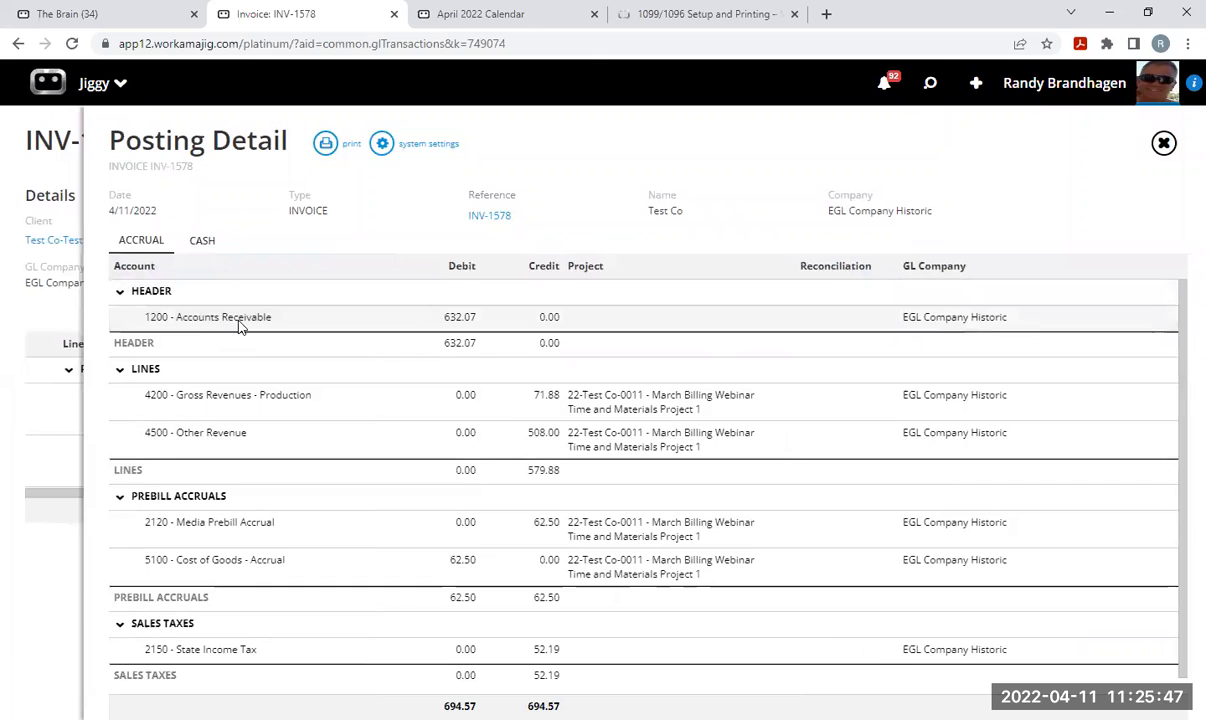
click(240, 325)
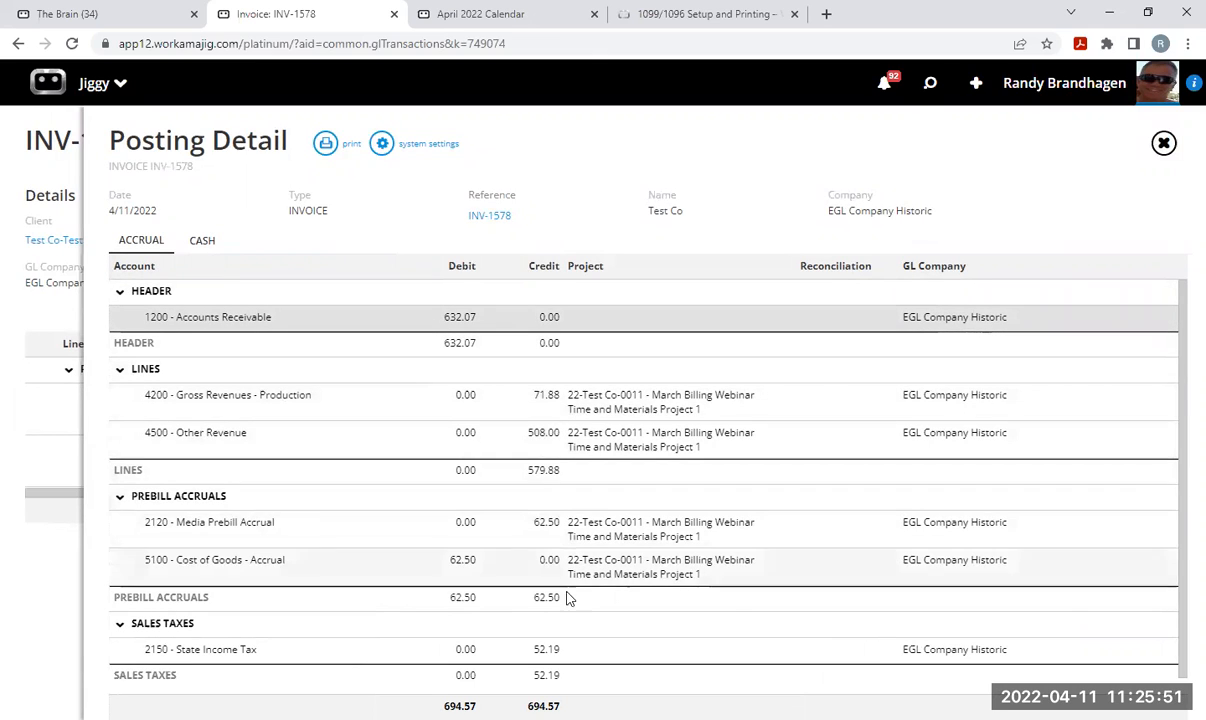
scroll(555, 625, down, 1)
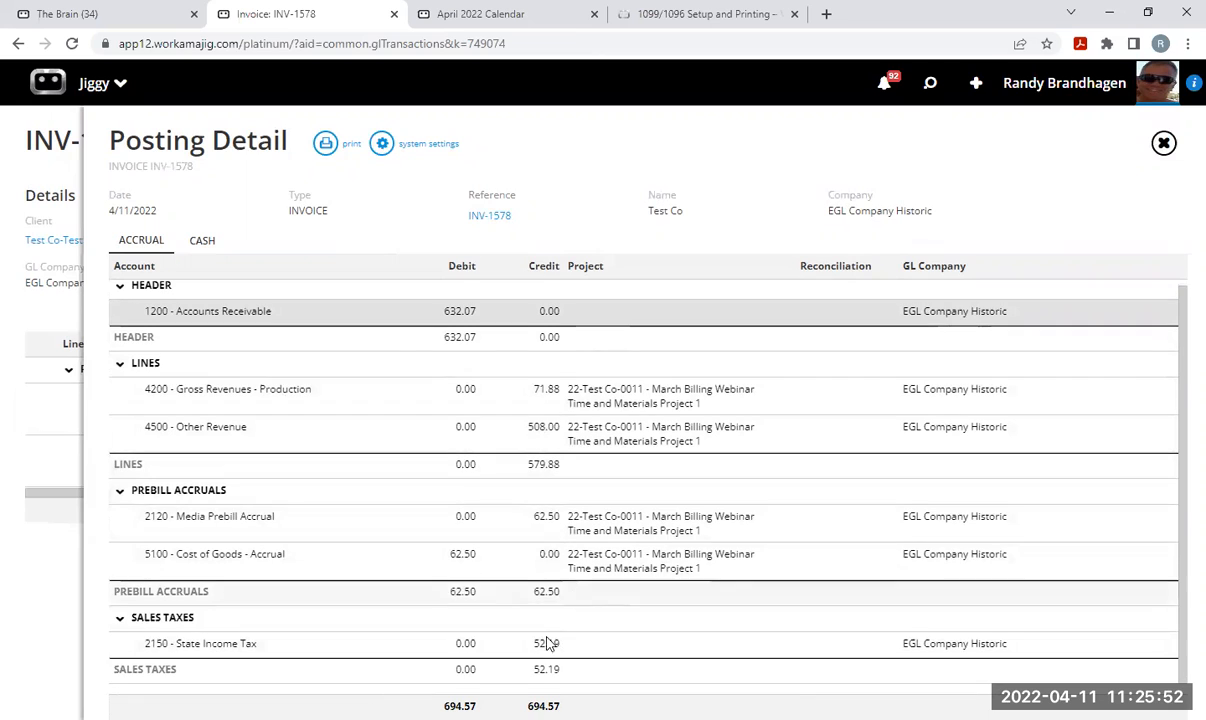
click(1162, 145)
Show the additional actions available for the posted invoice.
click(318, 143)
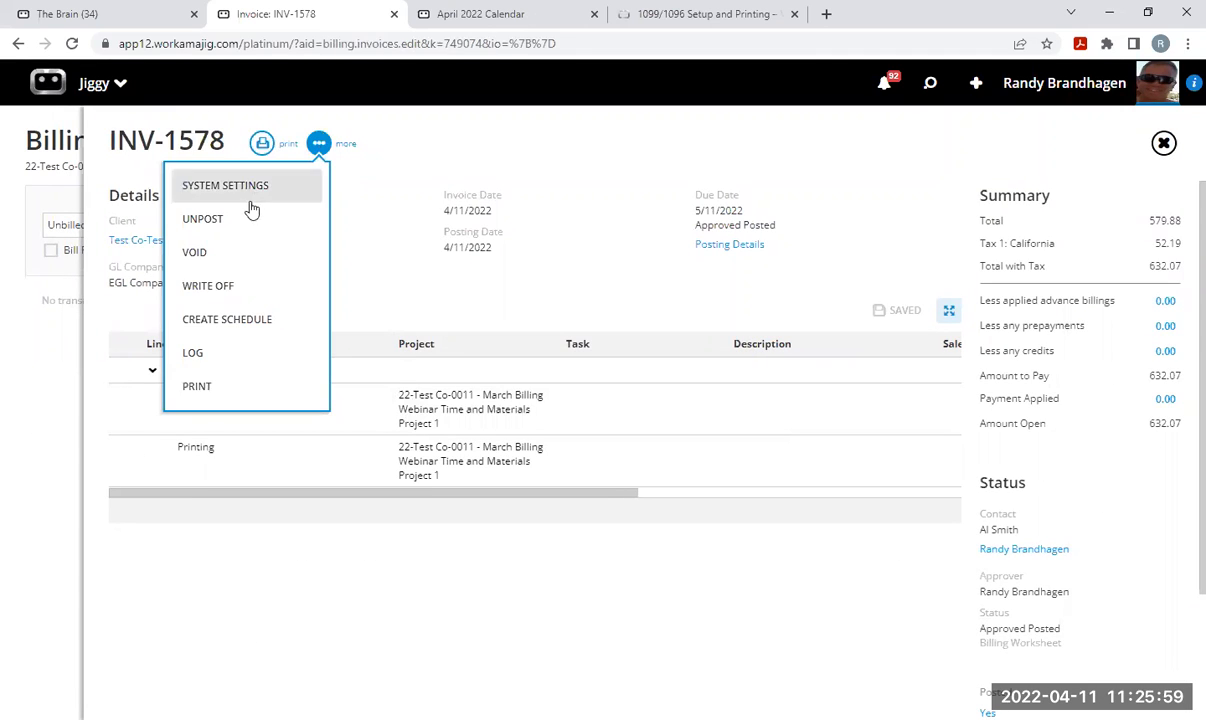
Unpost invoice INV-1578 and check which advance billings are available to apply to it.
click(239, 219)
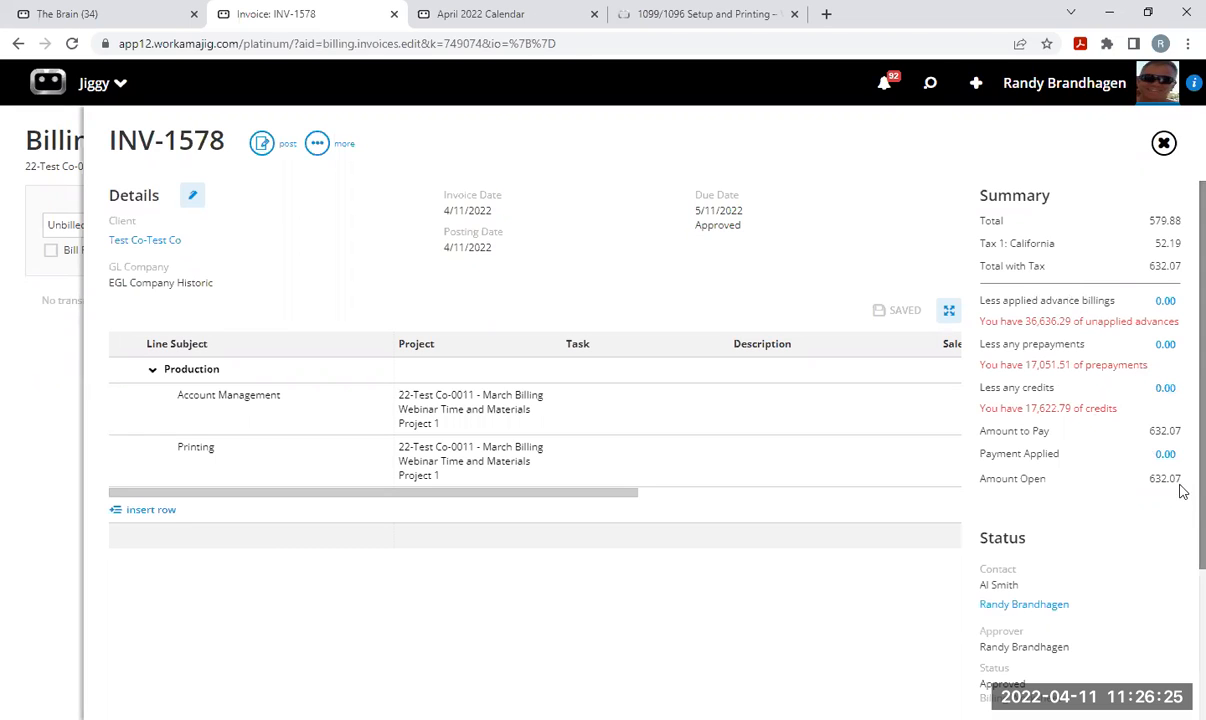
click(1165, 300)
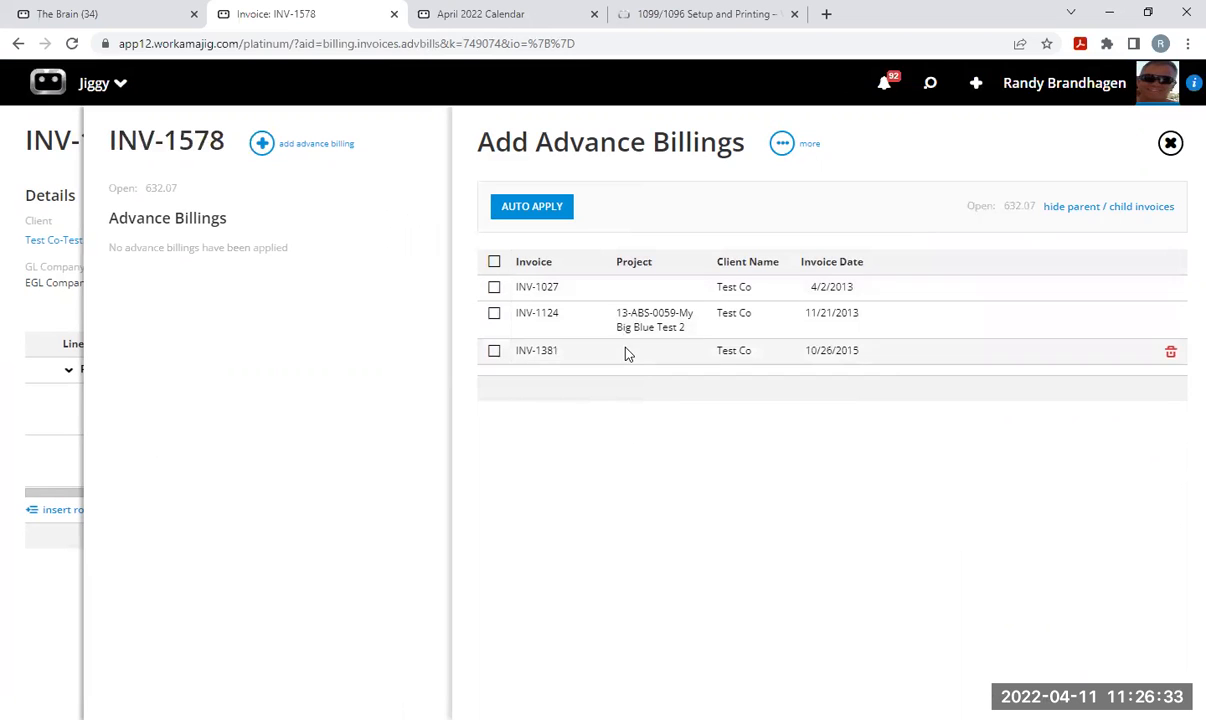
click(1170, 145)
click(1166, 145)
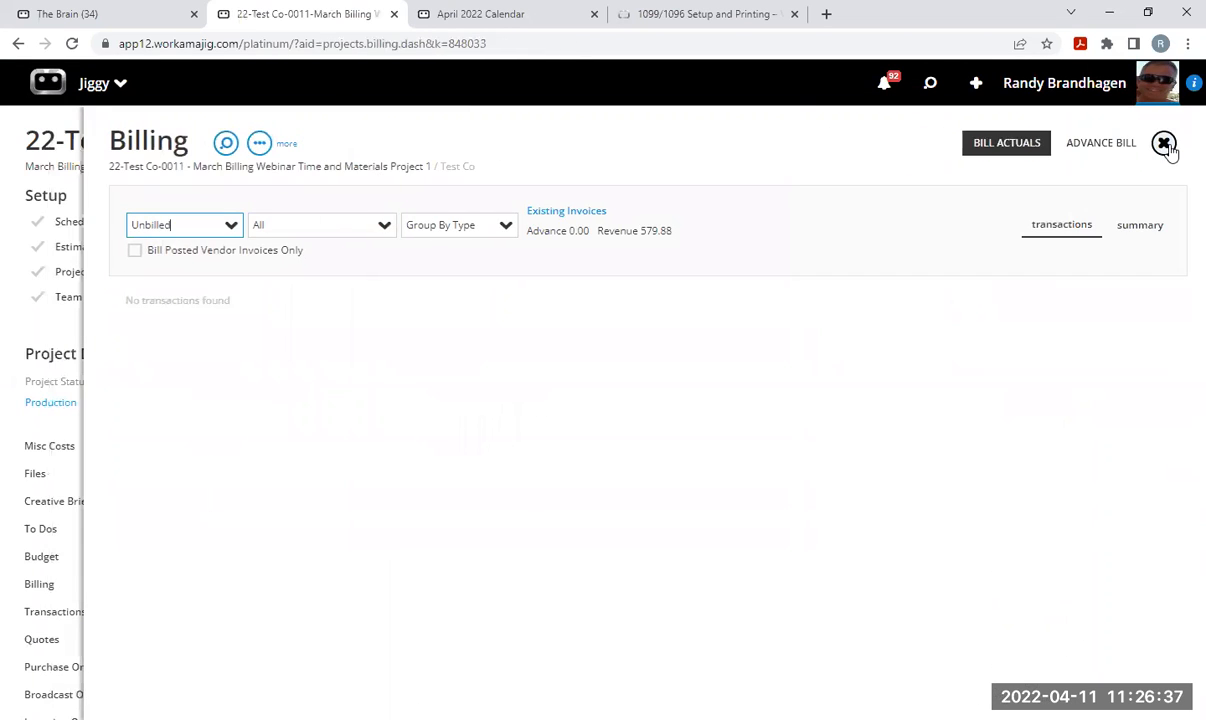
click(1166, 145)
click(1166, 145)
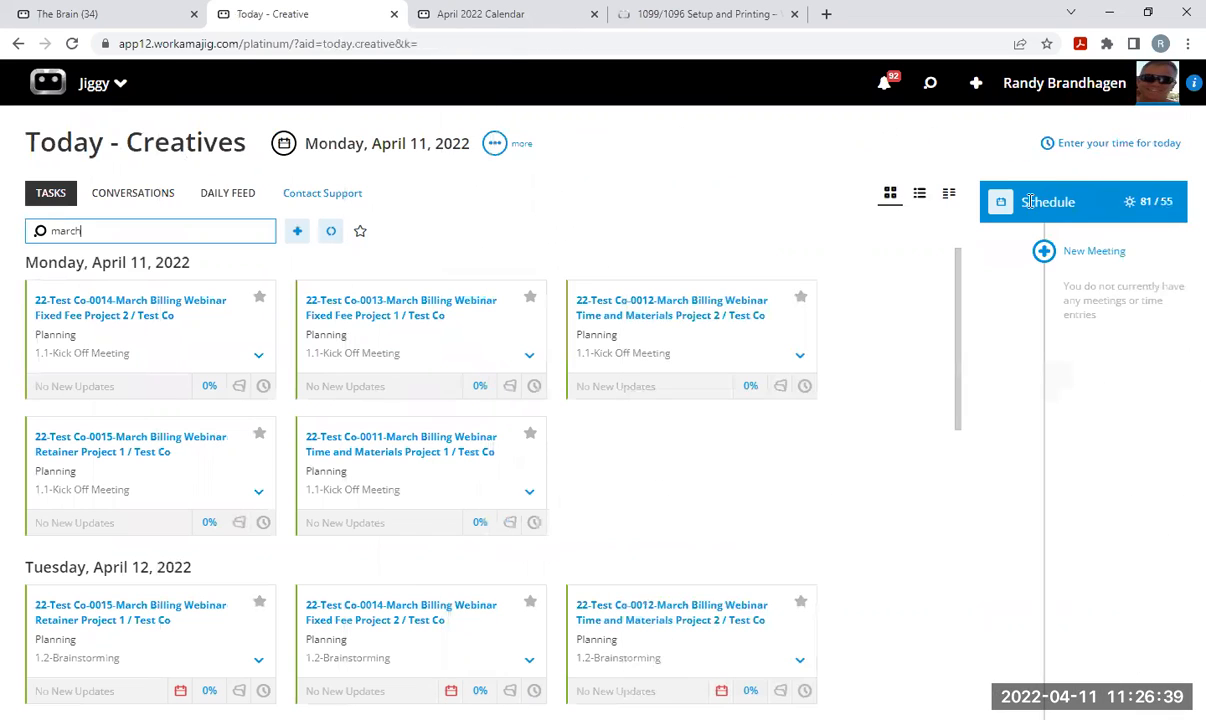
Go to the Today - Billing page and start a new client invoice.
click(97, 84)
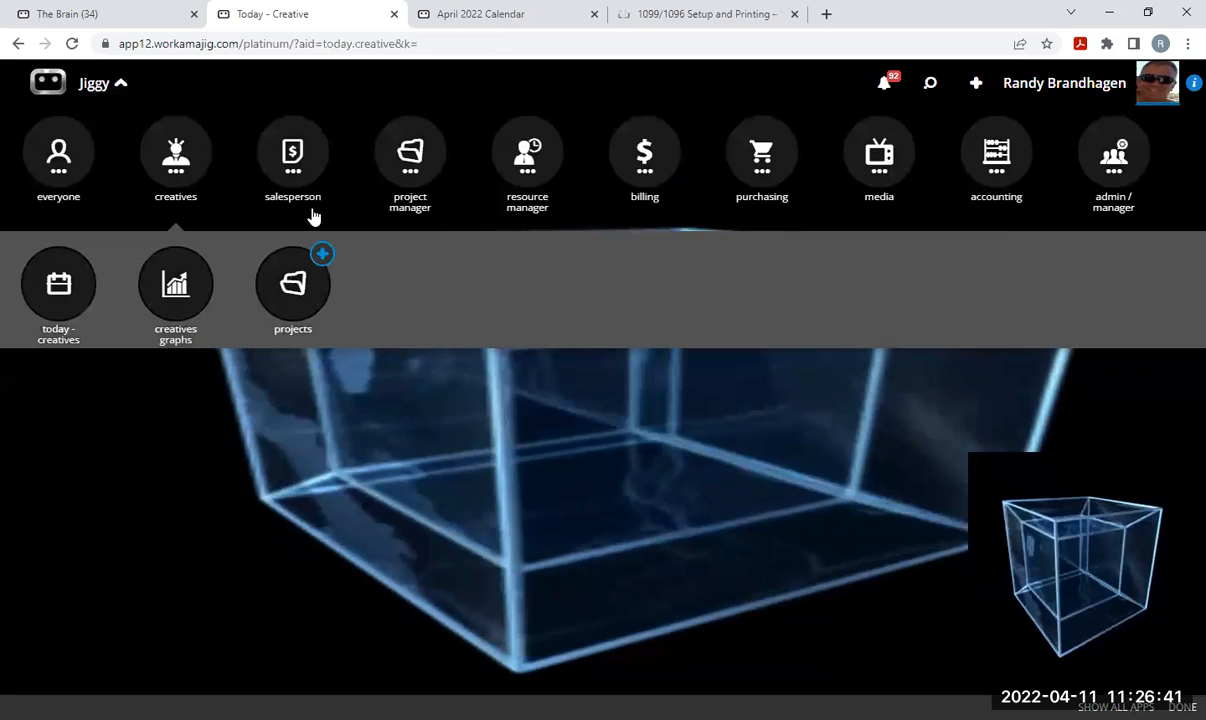
click(645, 160)
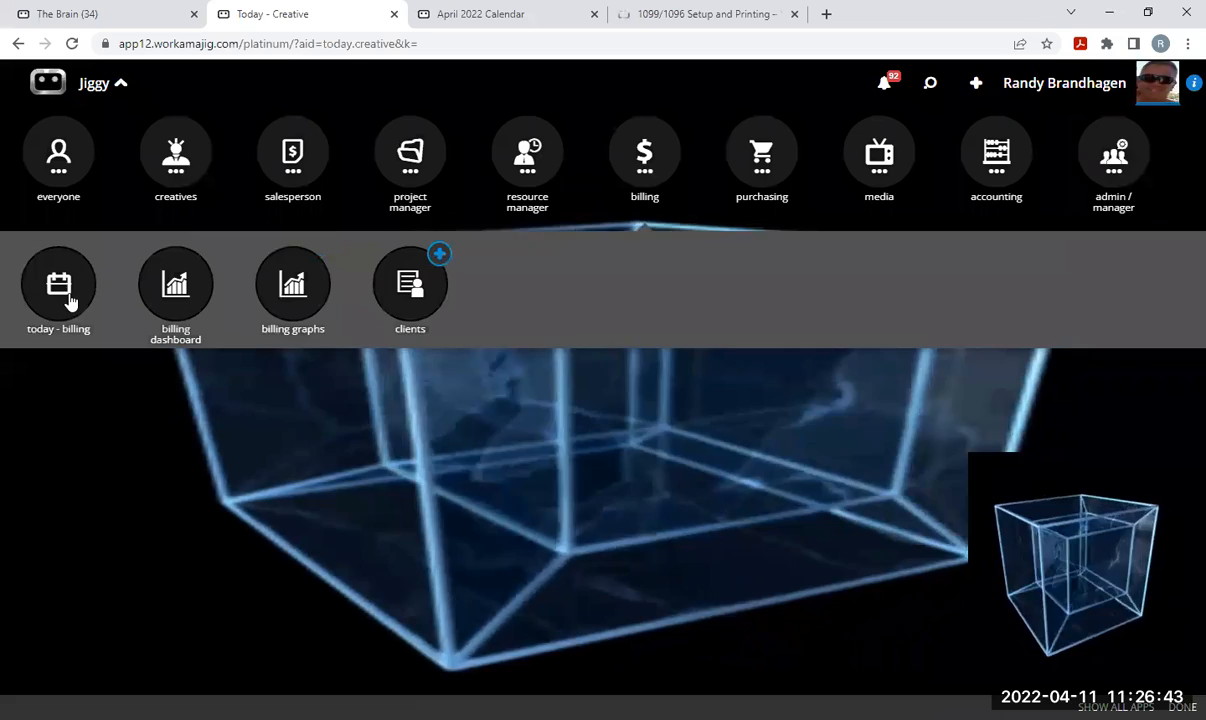
click(58, 284)
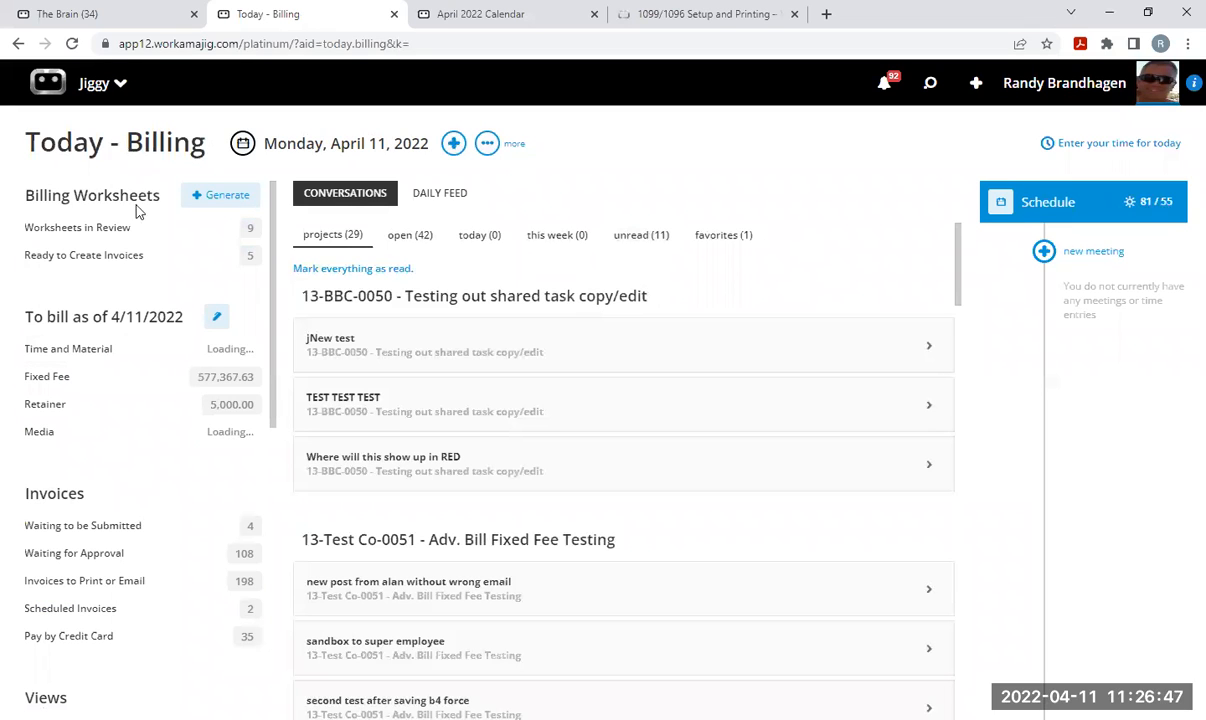
click(454, 145)
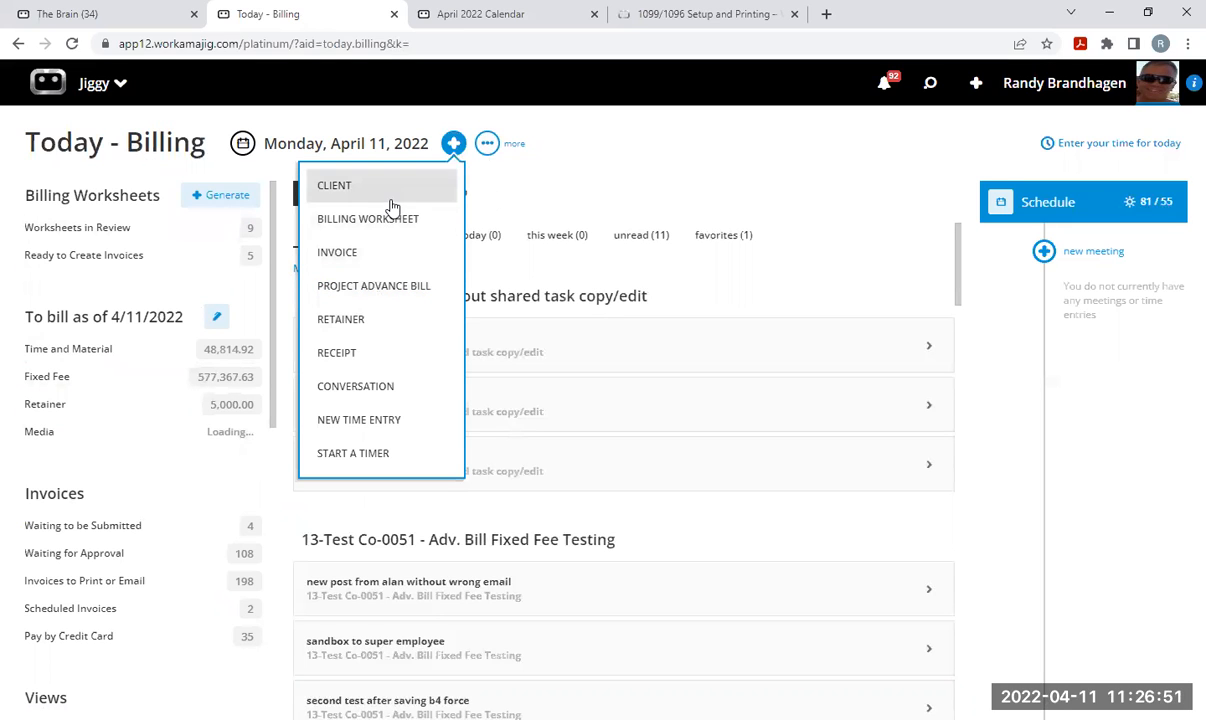
click(350, 253)
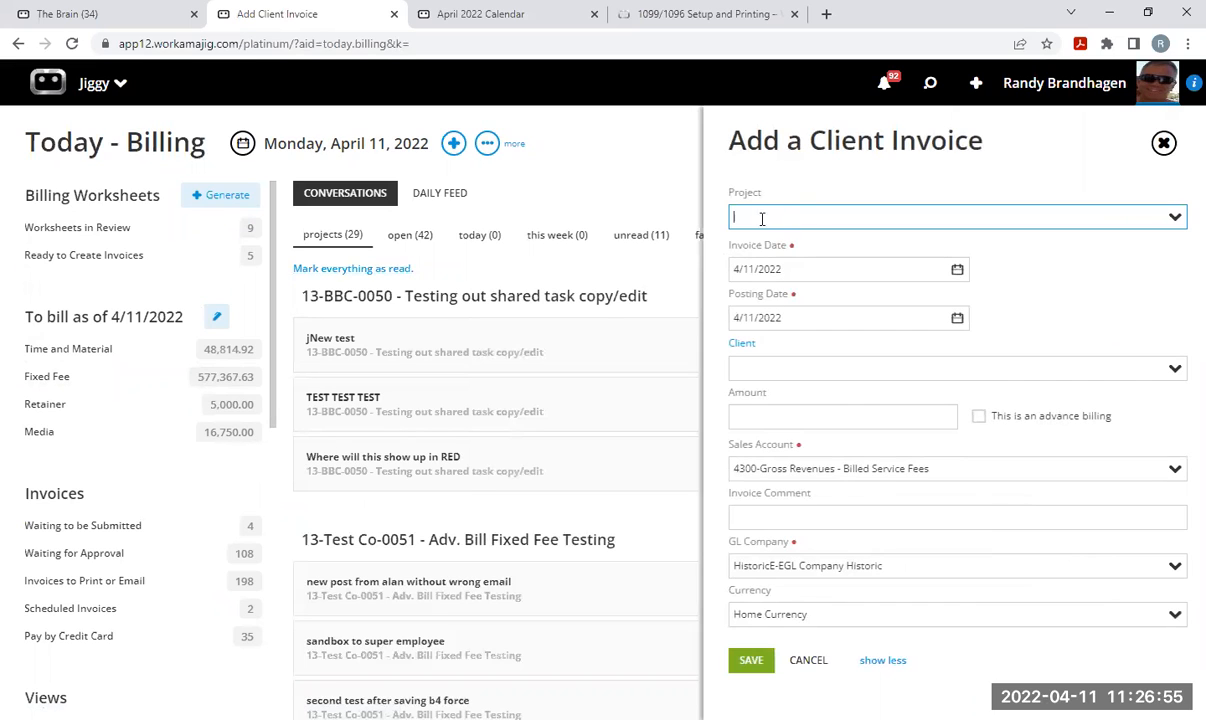
Set the new invoice's client to Test Co-Test Co and its amount to 33000.
click(784, 365)
text(test)
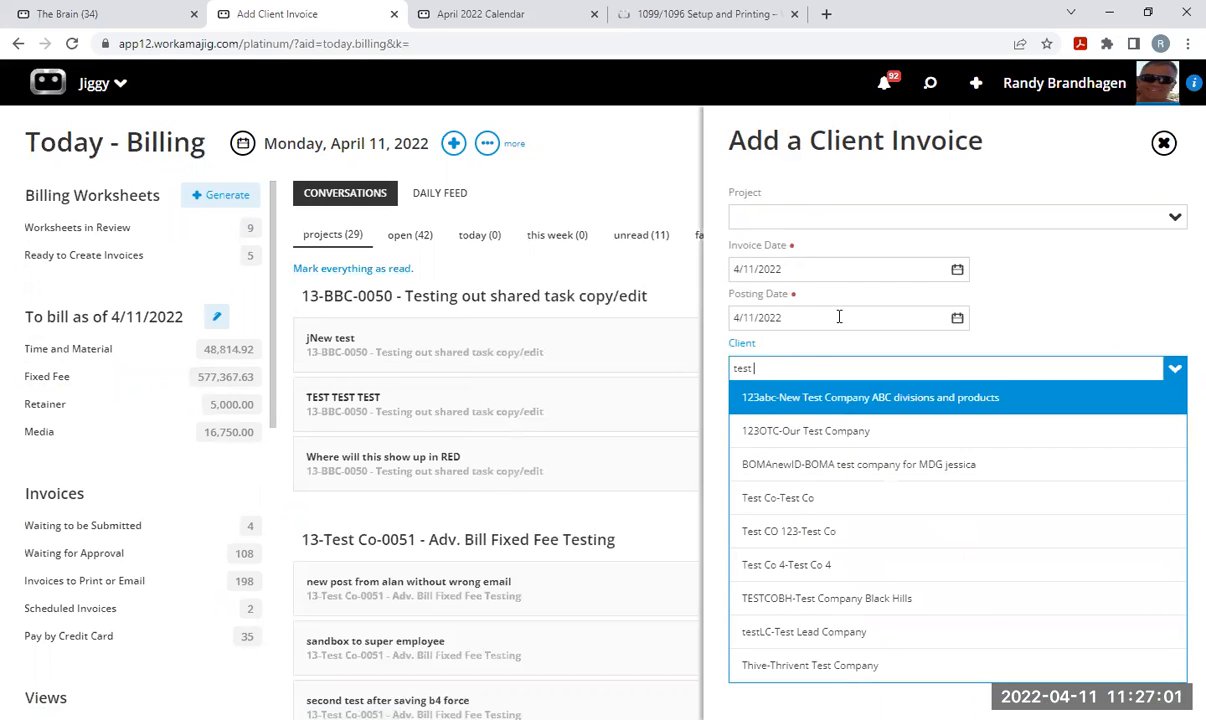
text( v)
text(o)
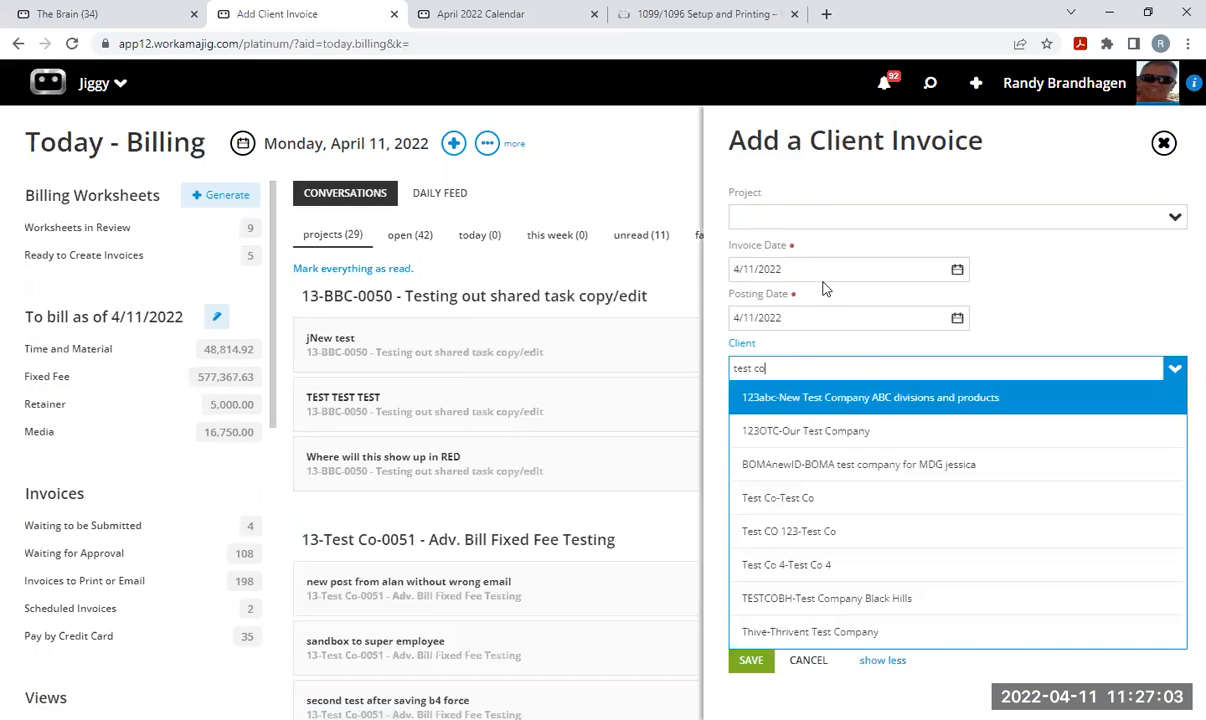
click(784, 507)
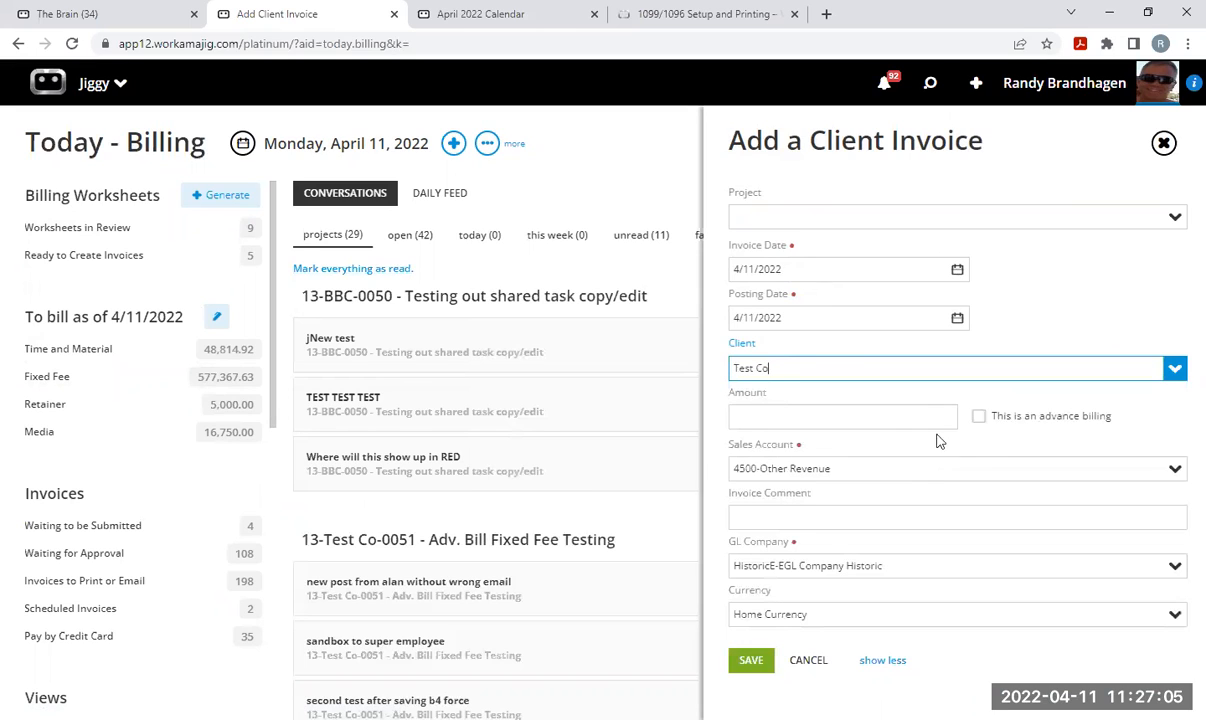
click(907, 413)
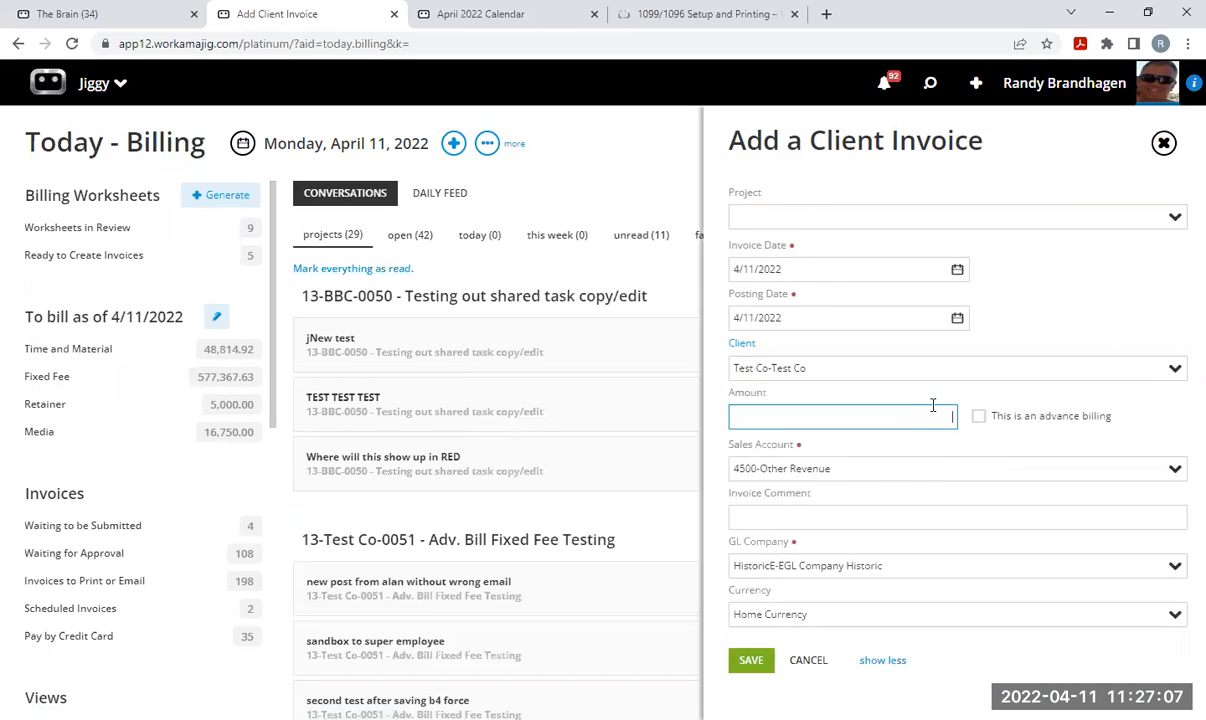
text(33000)
key(Tab)
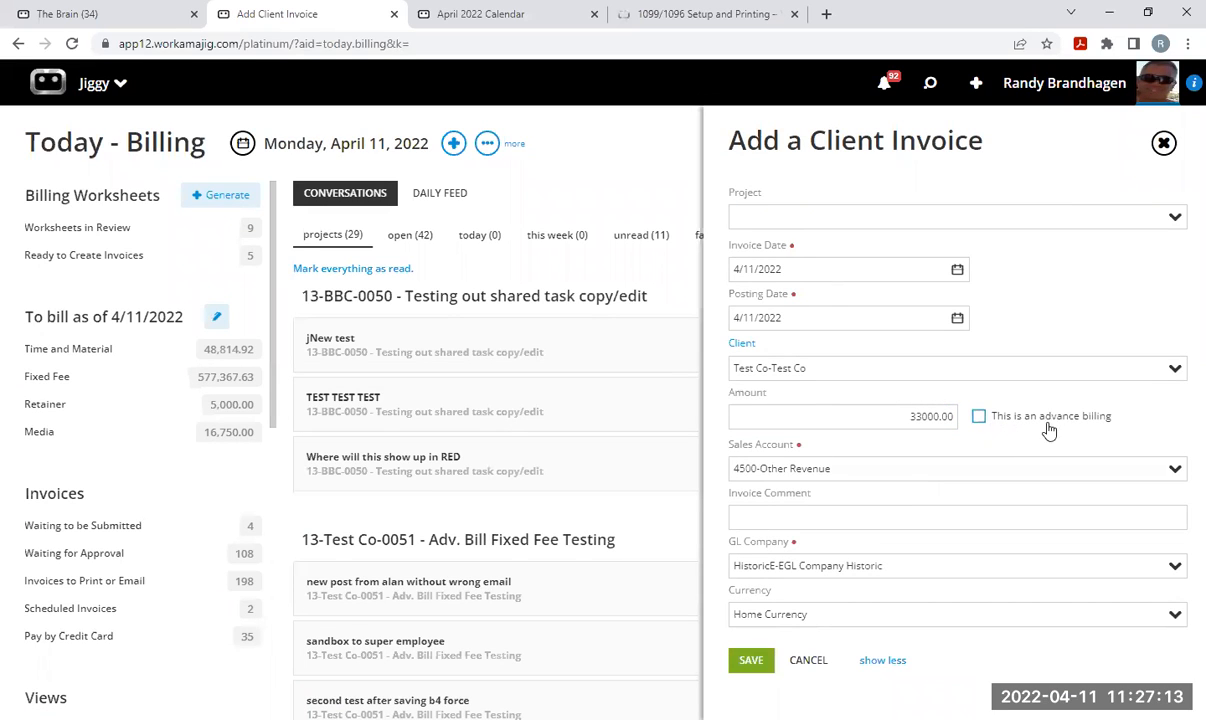
Mark the new client invoice as an advance billing and save it.
click(978, 417)
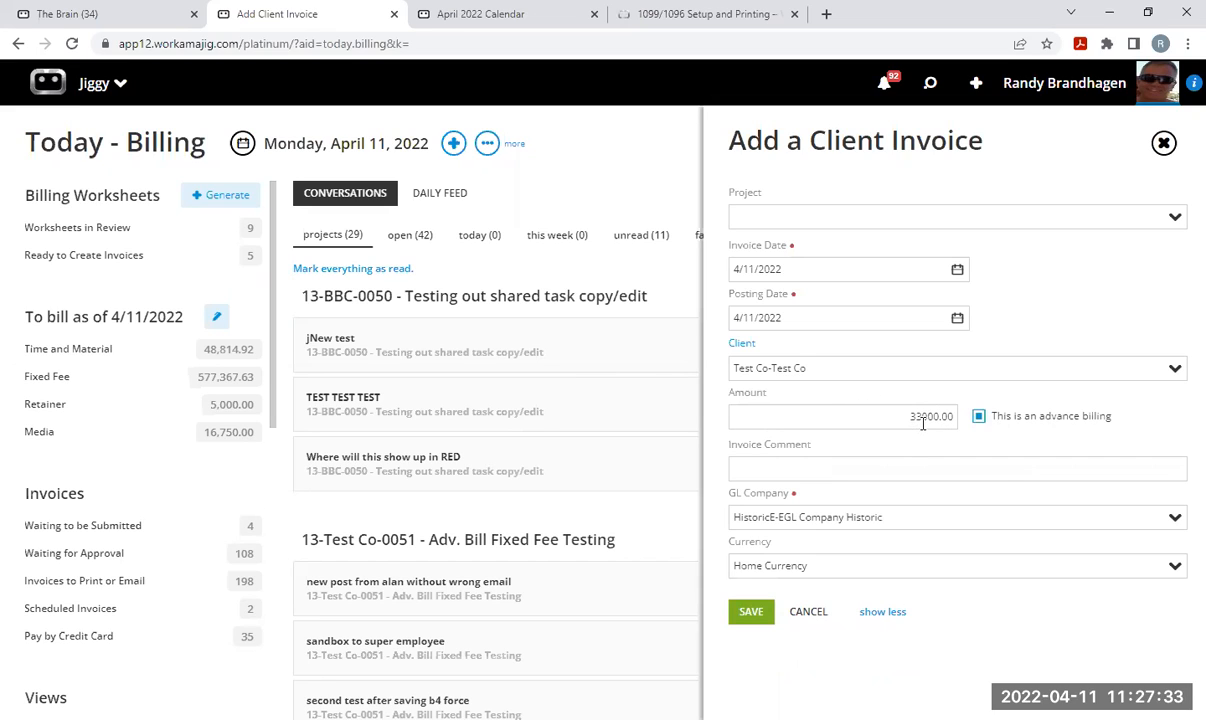
click(776, 468)
click(837, 443)
click(751, 614)
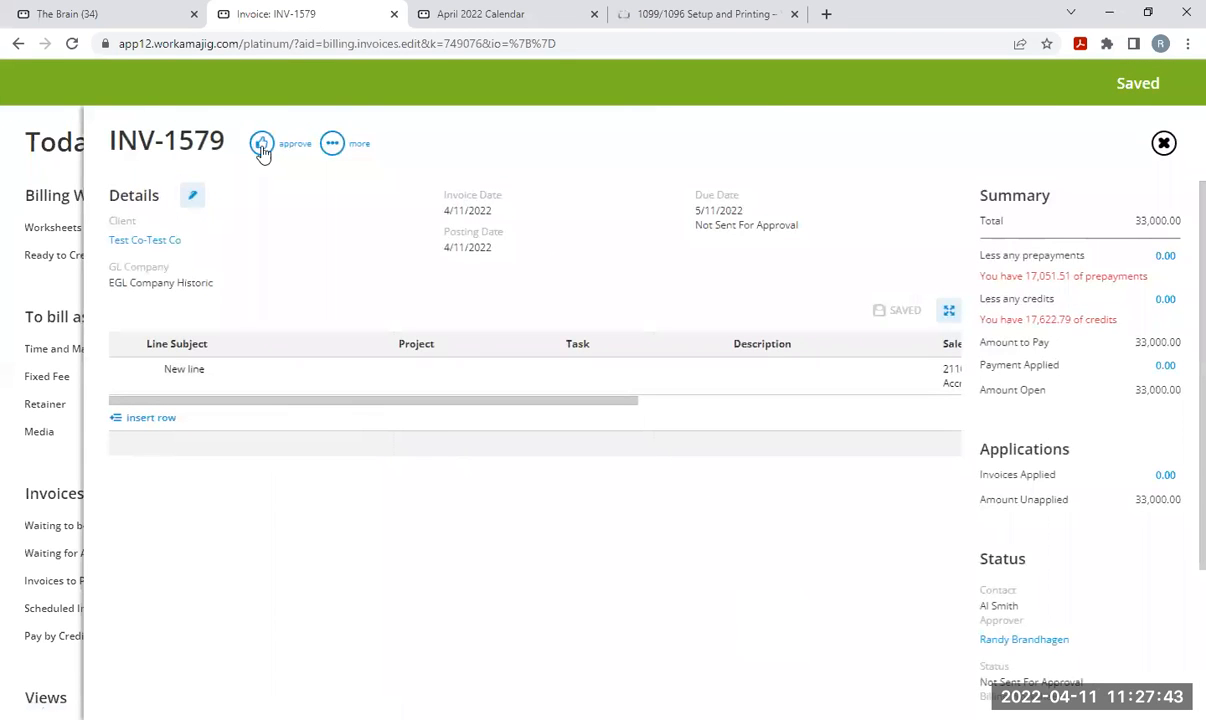
Approve and post the new advance billing invoice, and review its posting details.
click(262, 152)
click(266, 152)
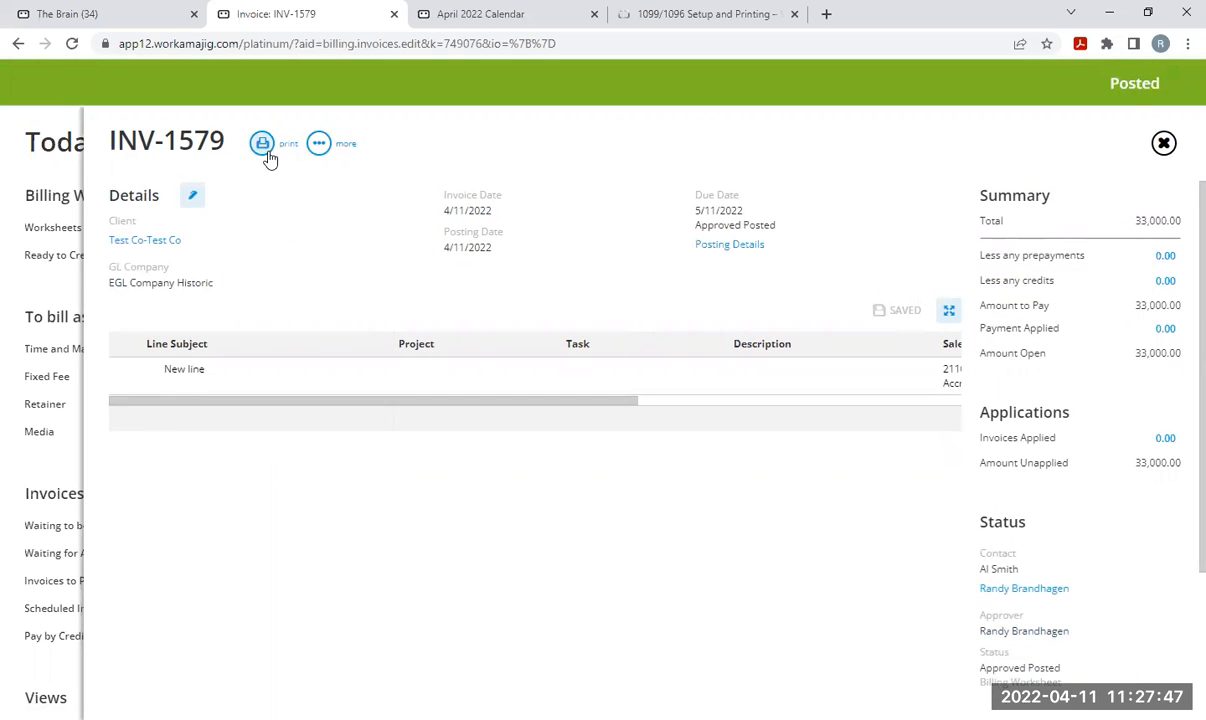
click(731, 246)
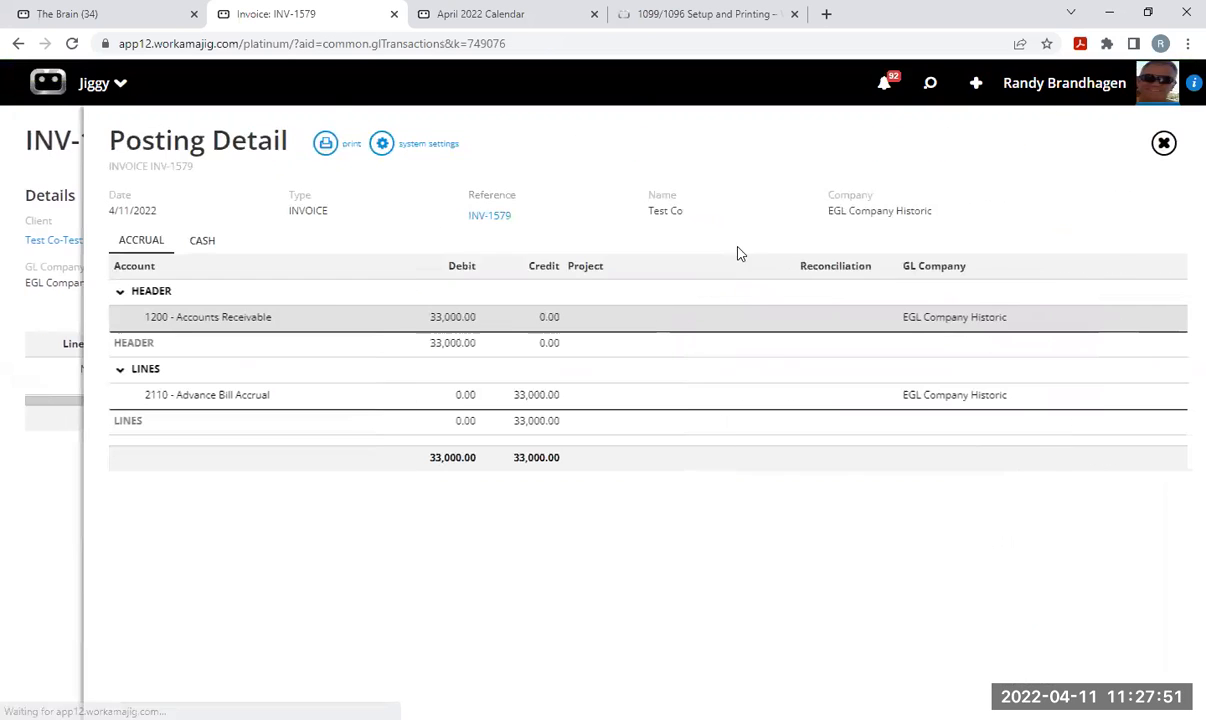
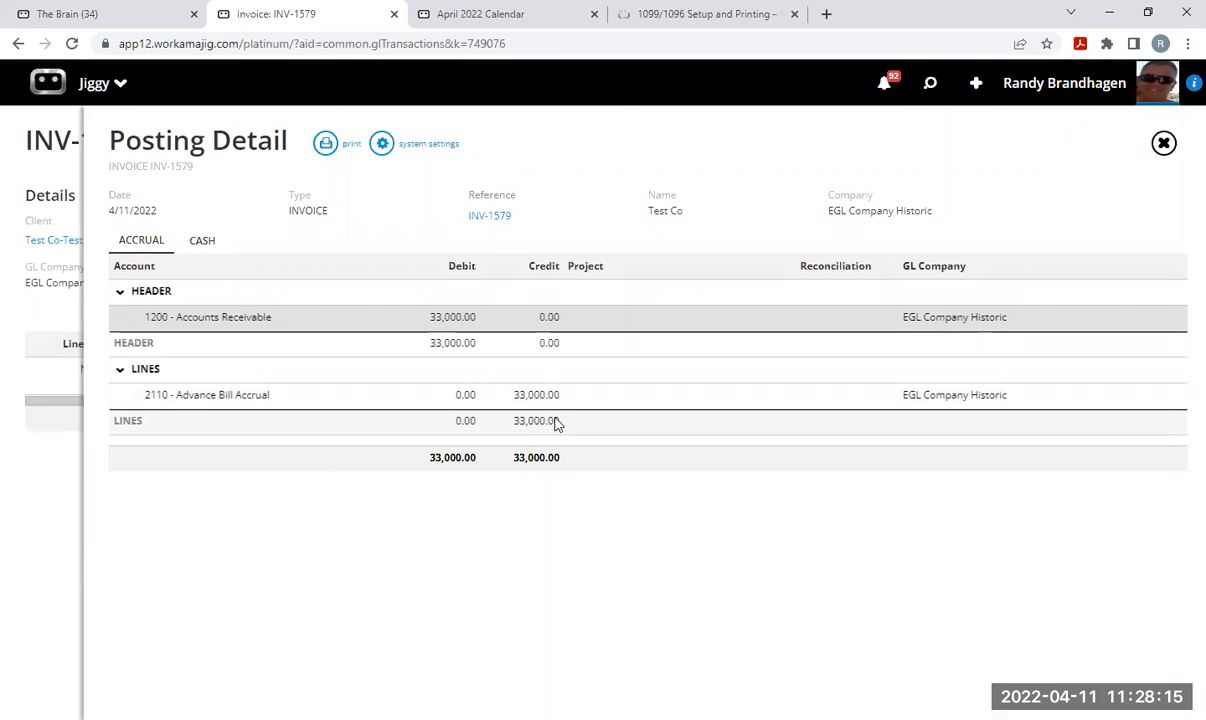
click(1164, 145)
click(1163, 145)
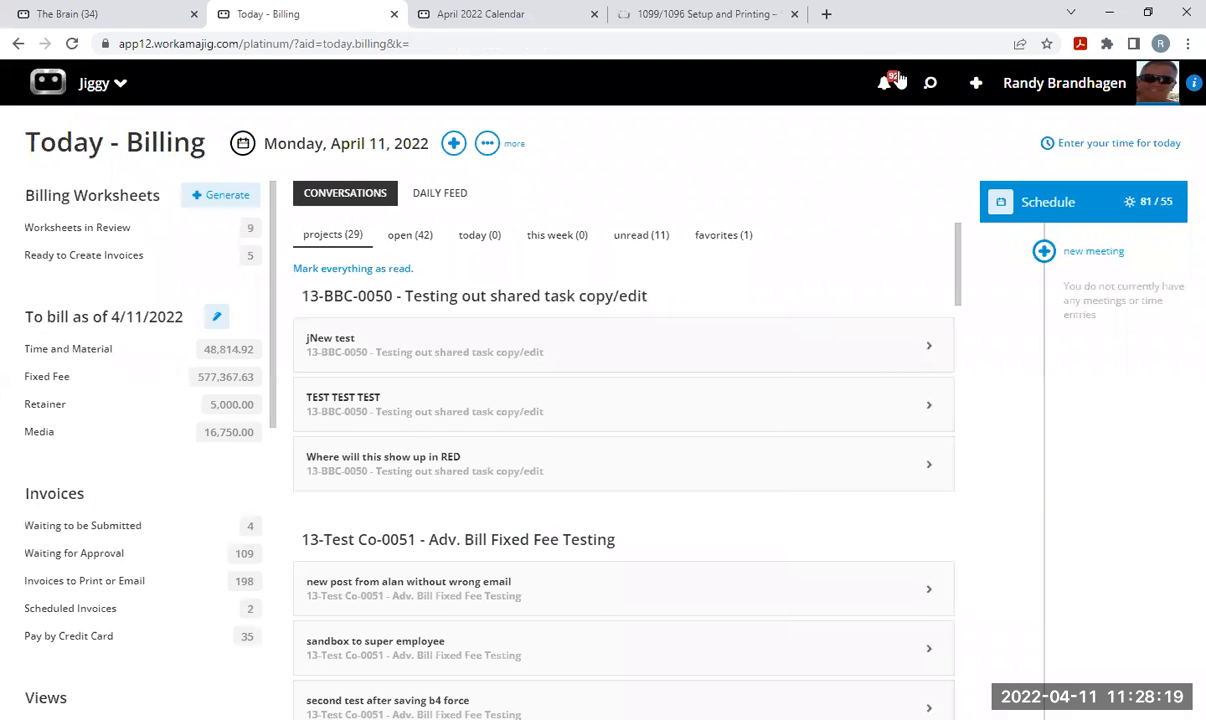
Reopen recent invoice INV-1578 and apply the advance billing INV-1579 to it.
click(929, 83)
click(877, 197)
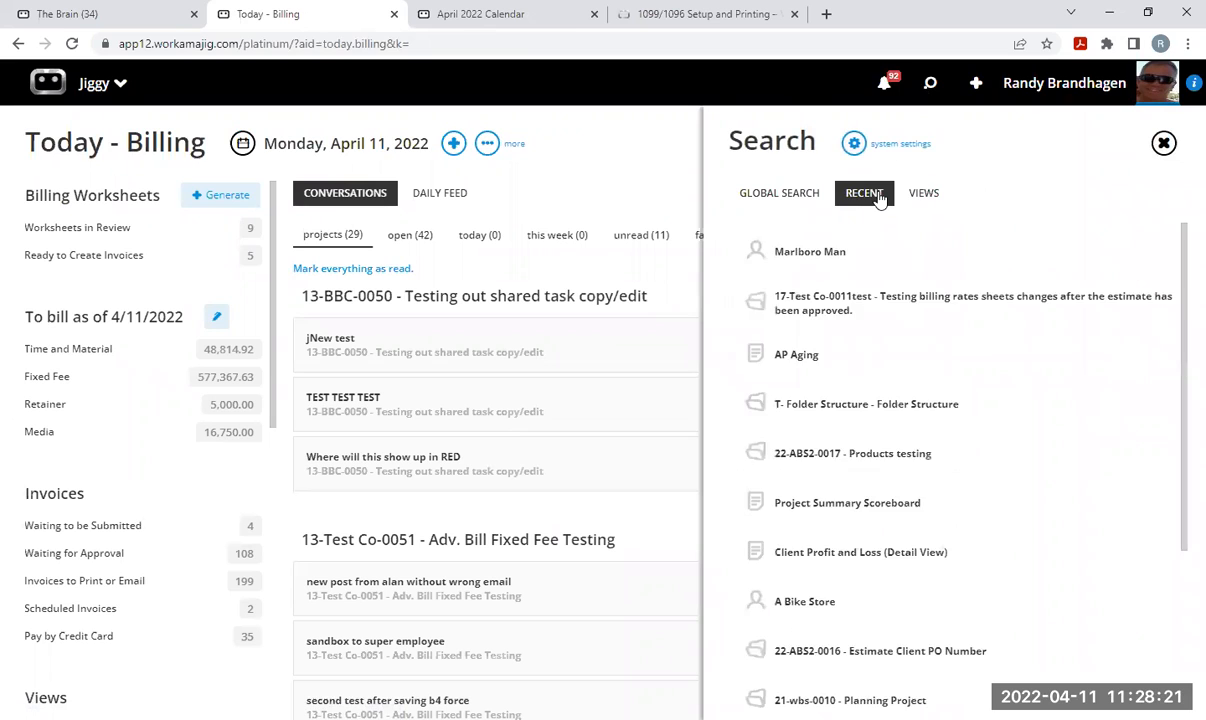
click(799, 305)
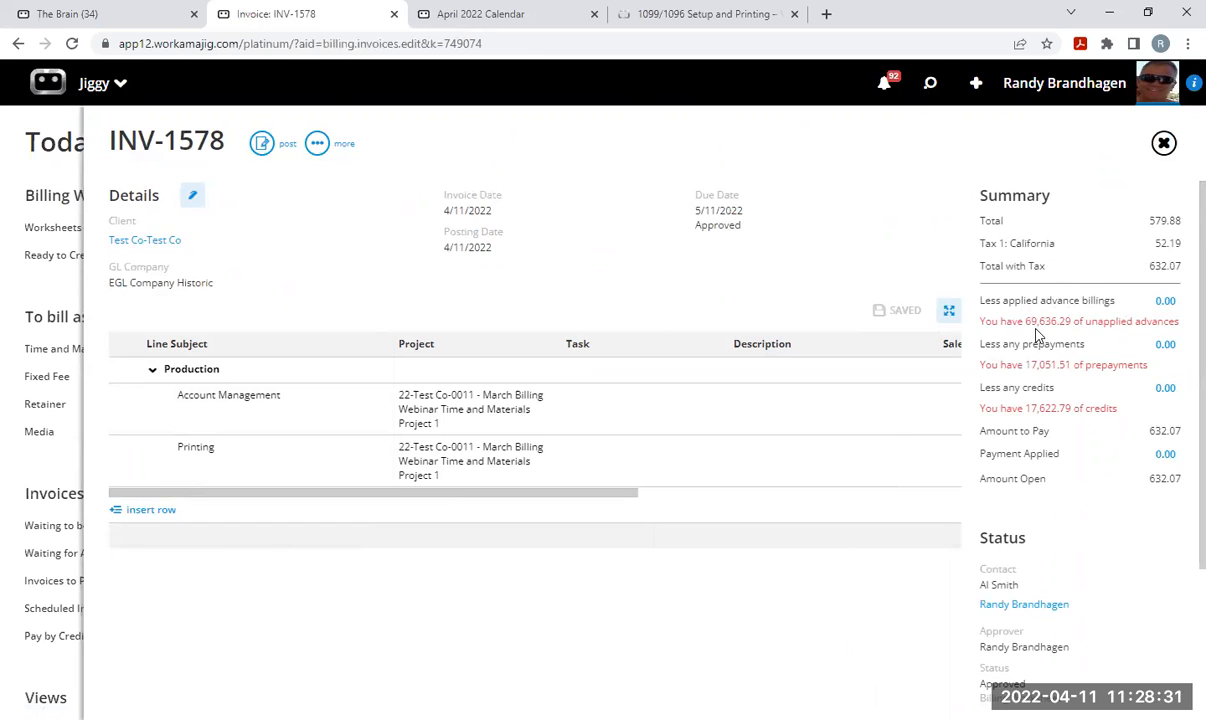
click(1165, 300)
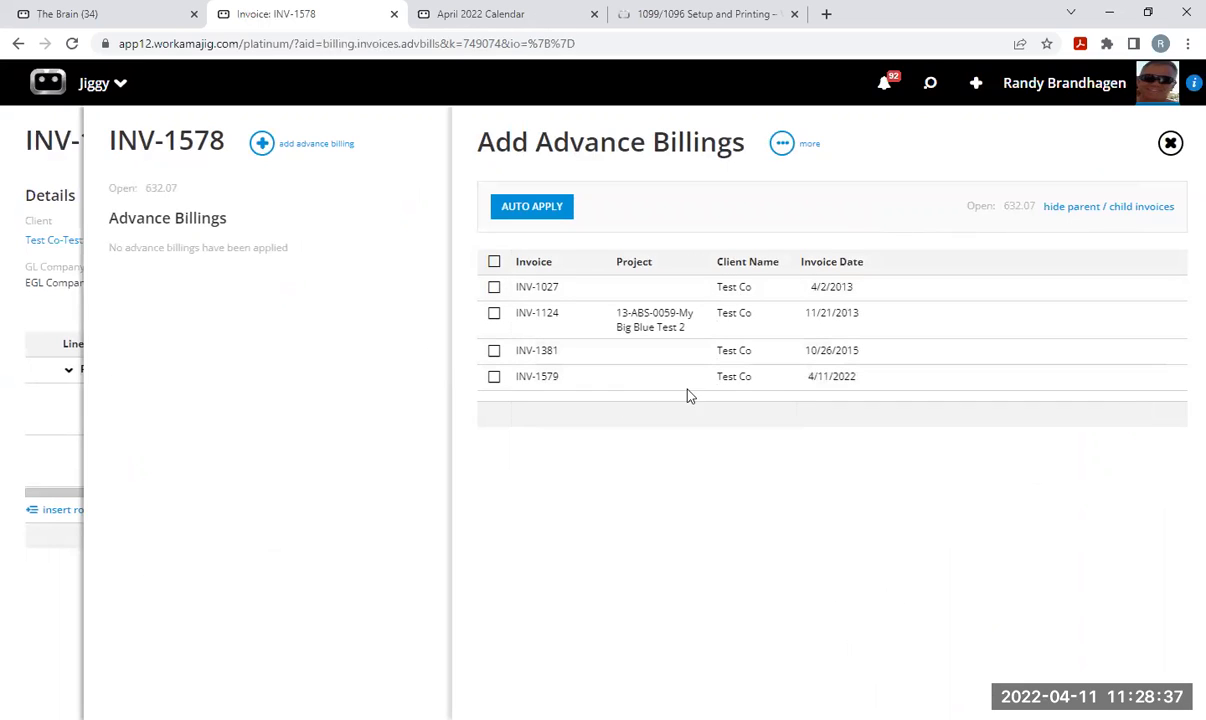
click(494, 377)
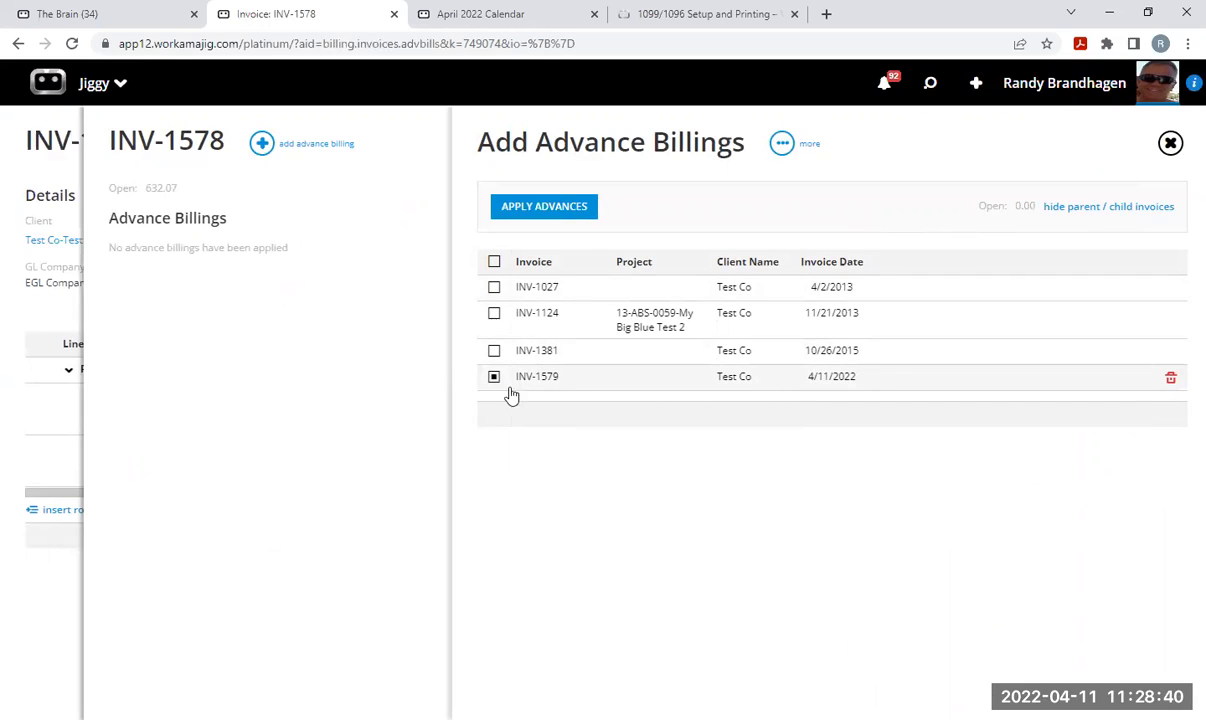
click(540, 208)
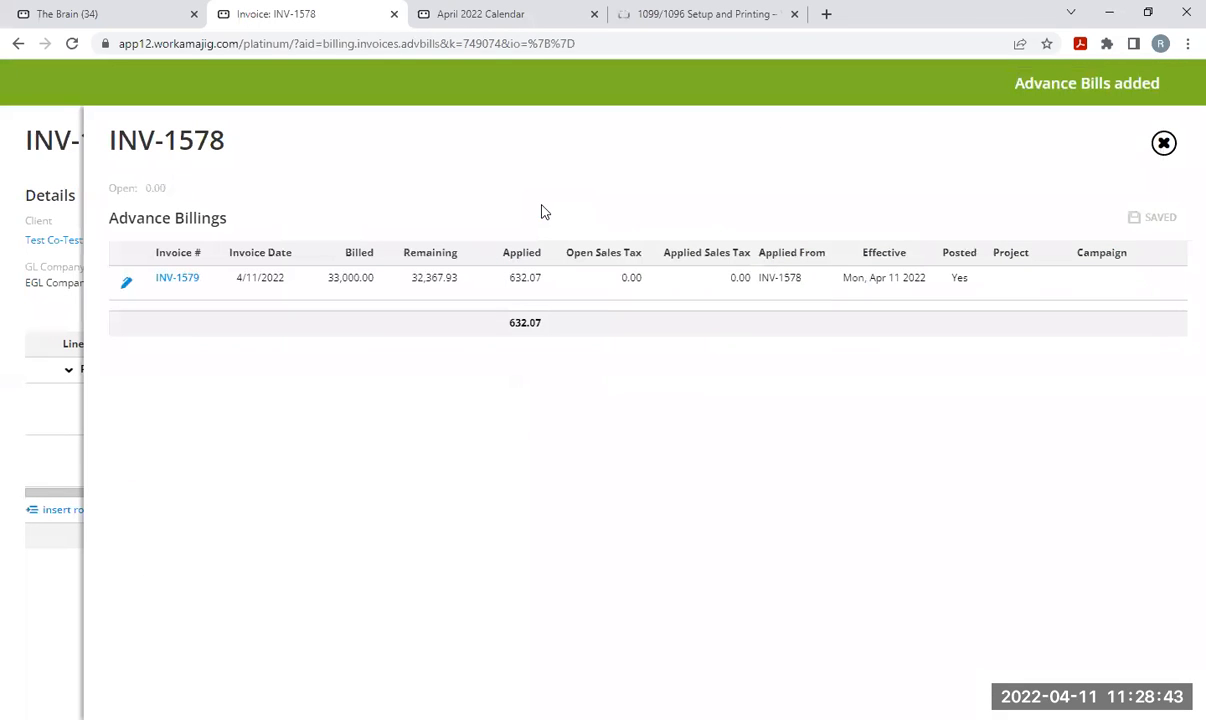
click(1164, 143)
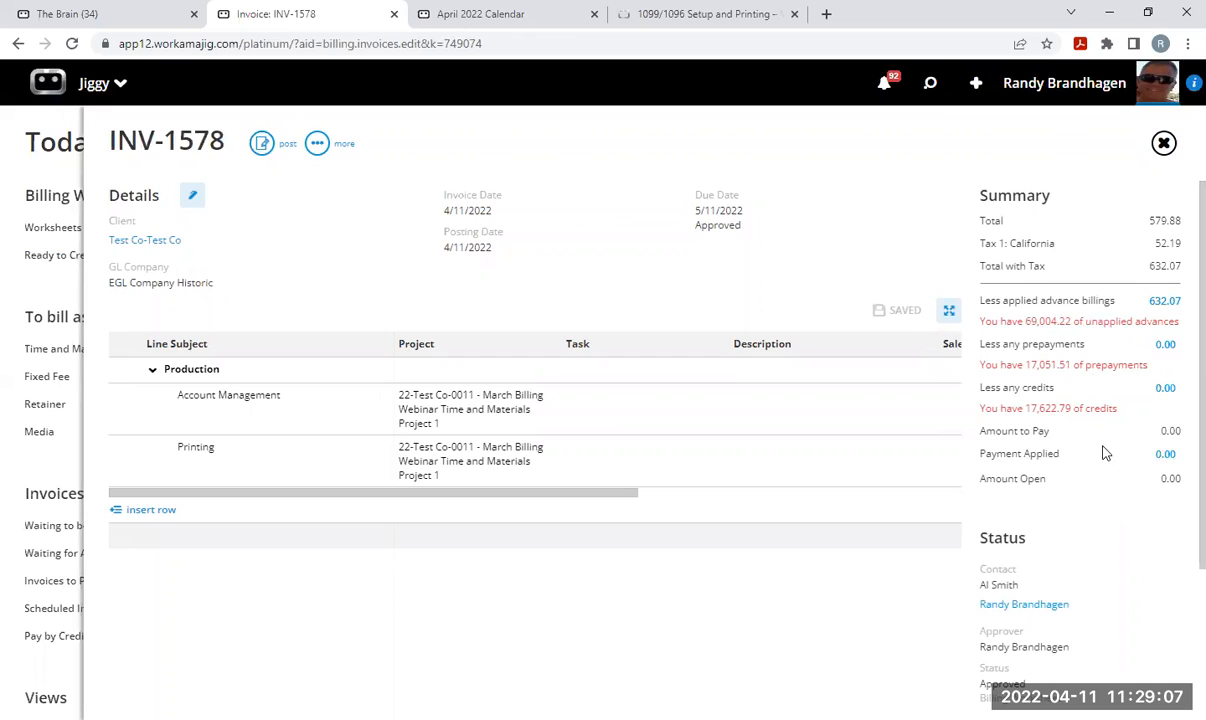
Post invoice INV-1578 and review its posting details.
click(262, 146)
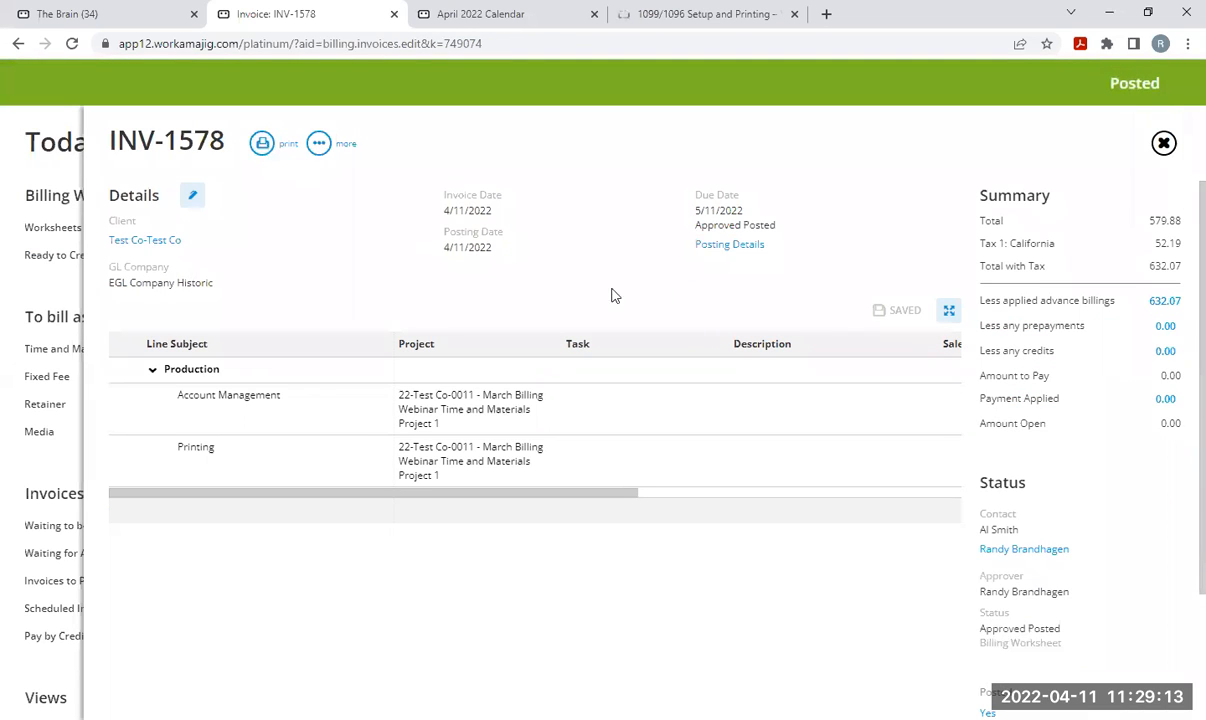
click(716, 245)
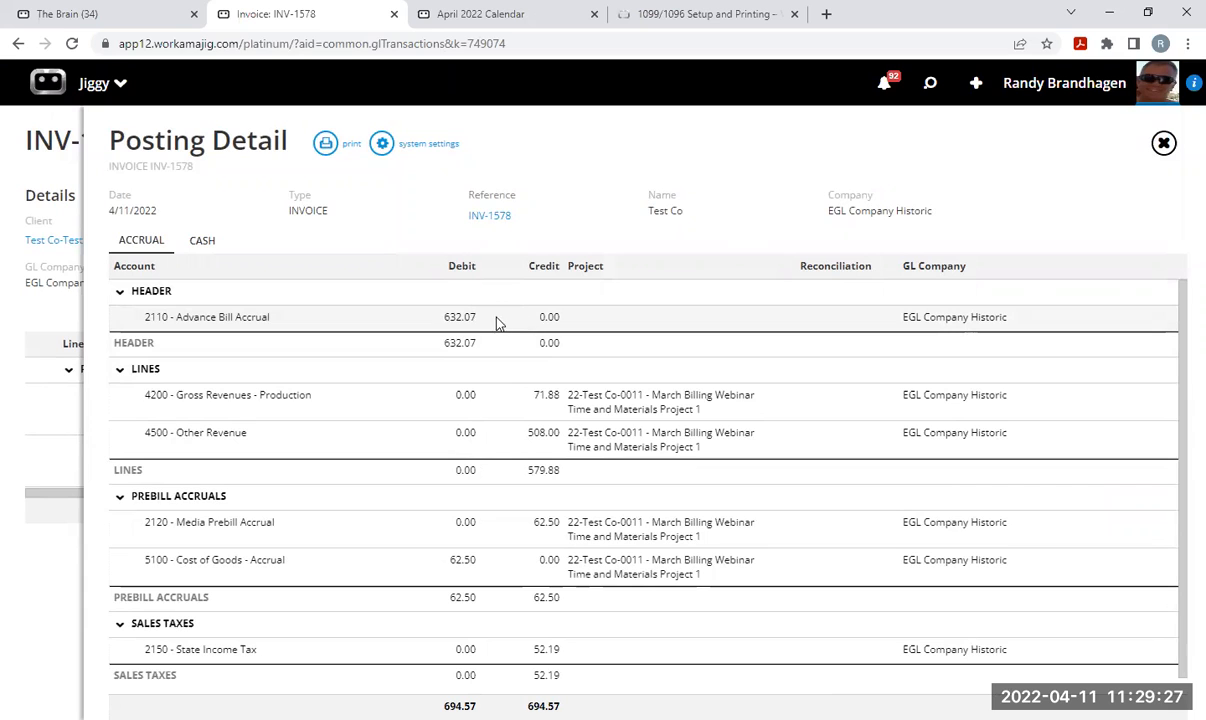
click(1163, 143)
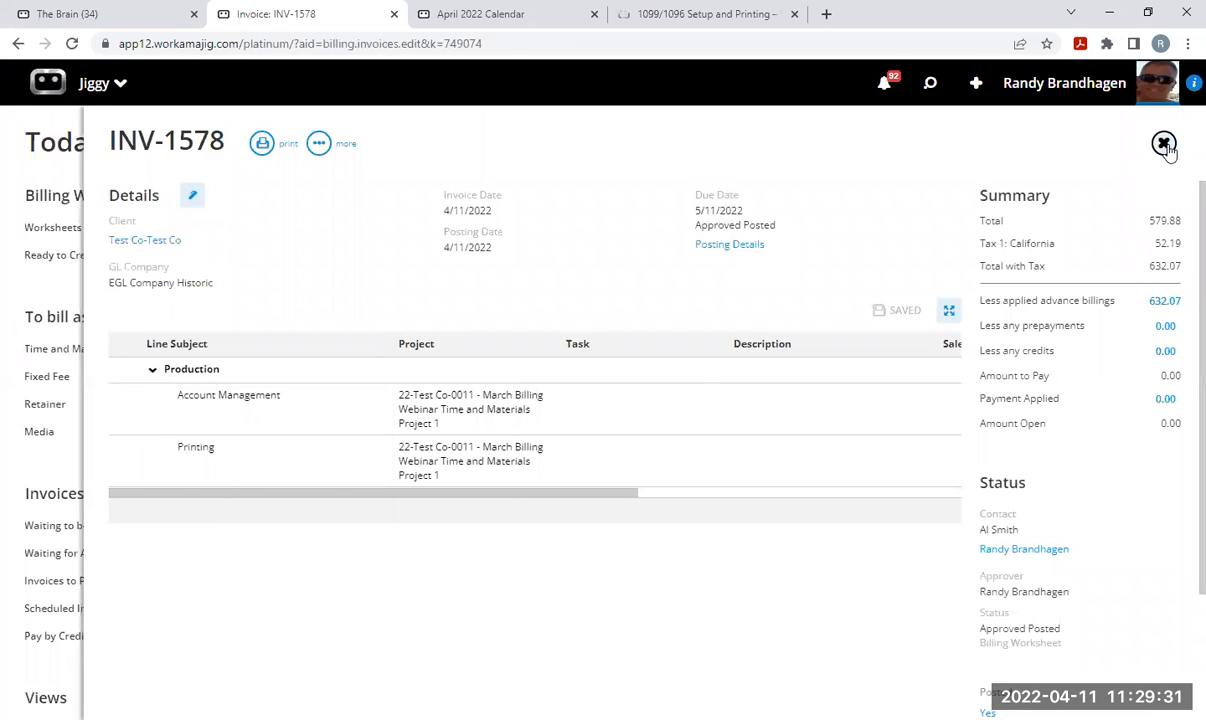
click(1163, 145)
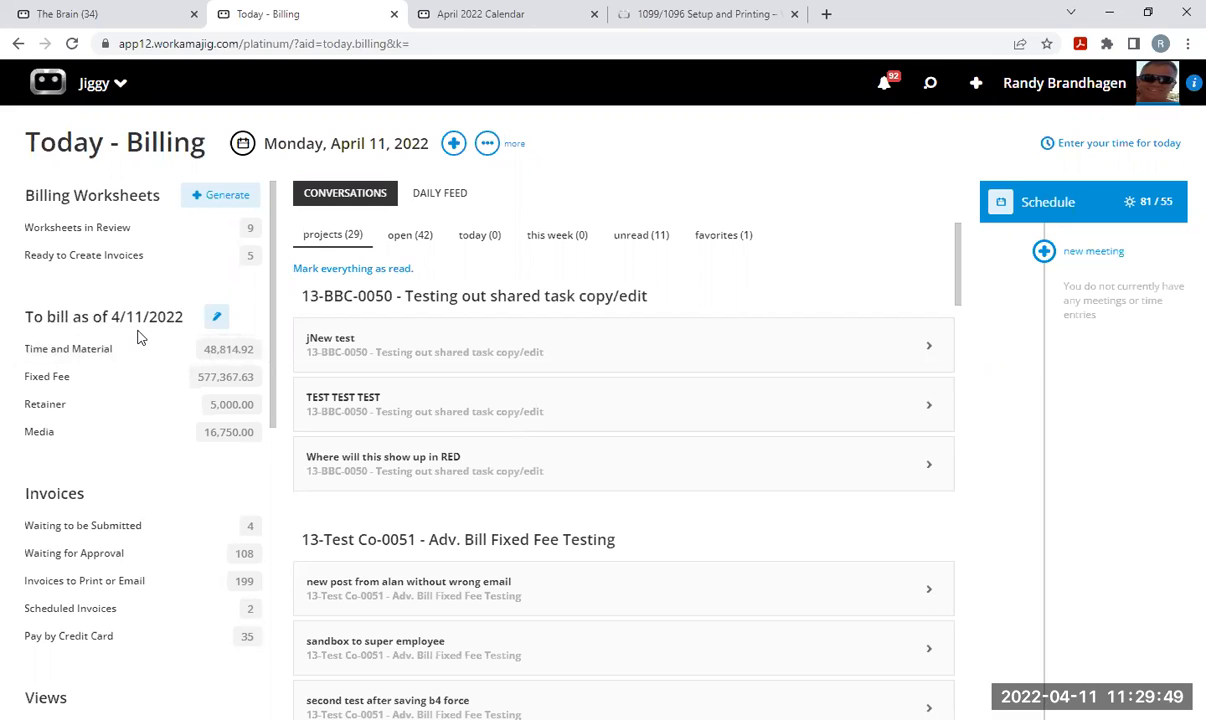
Set the To bill as-of date to 3/31/2022.
click(216, 316)
click(48, 351)
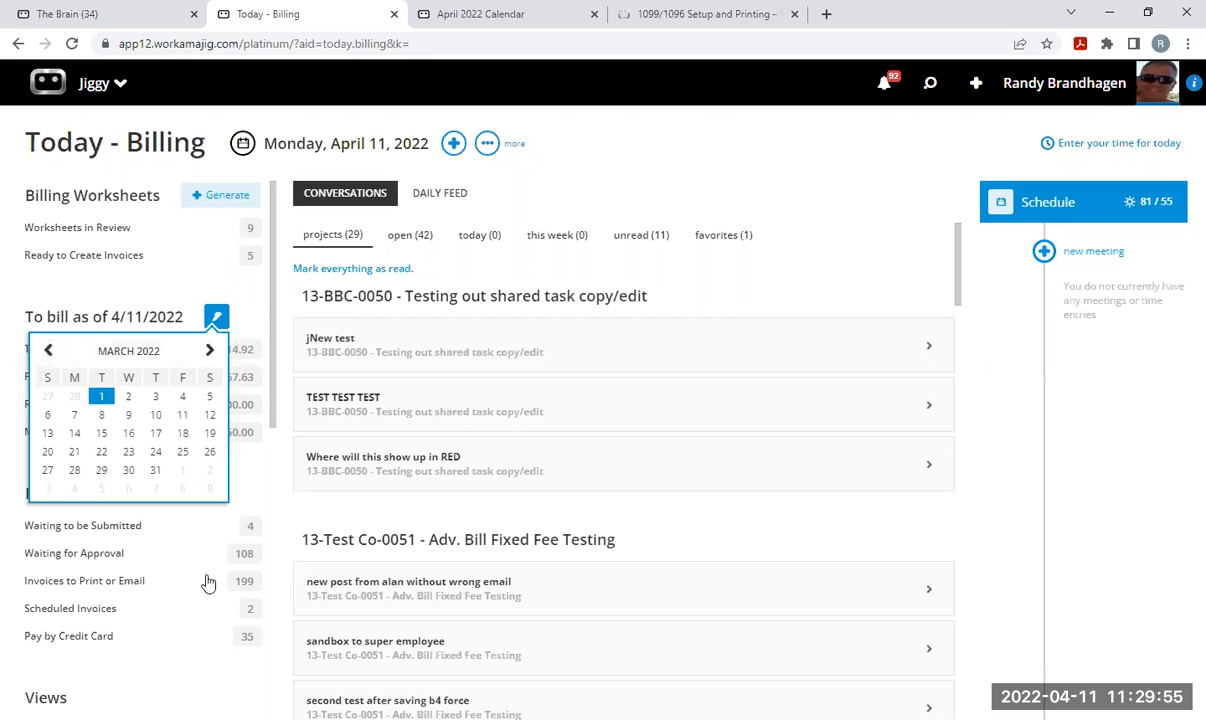
click(155, 470)
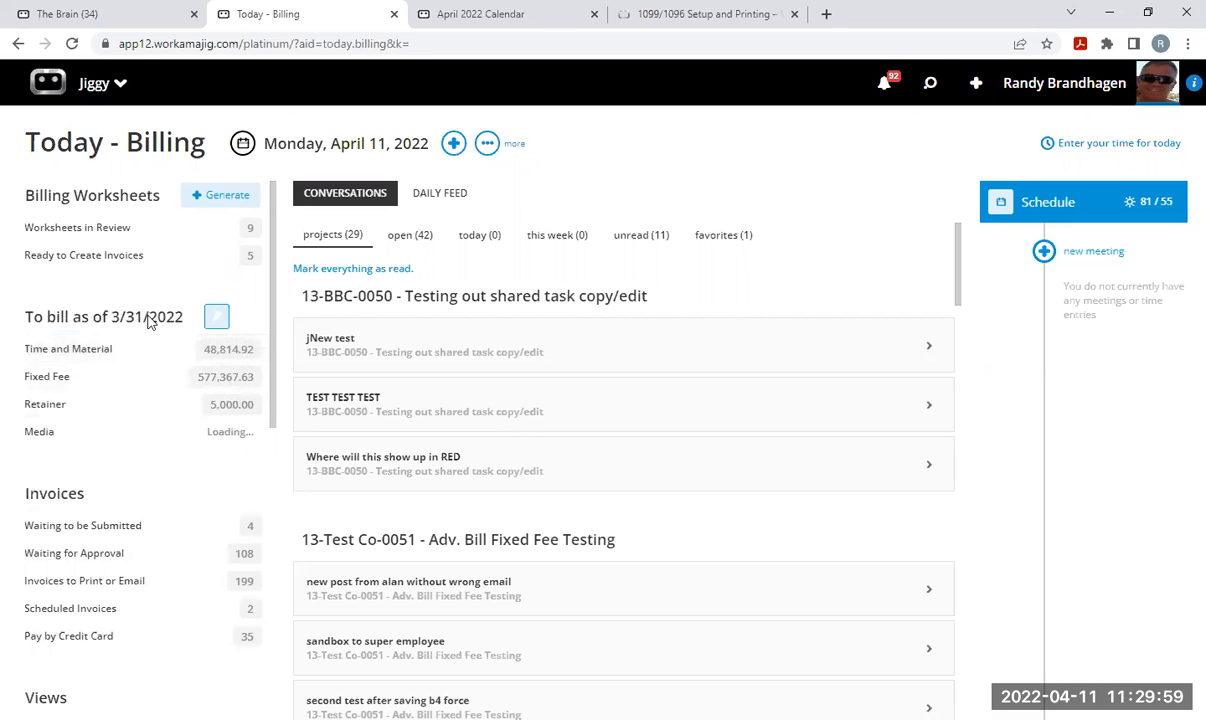
Return the To bill as-of date to 4/11/2022.
click(217, 318)
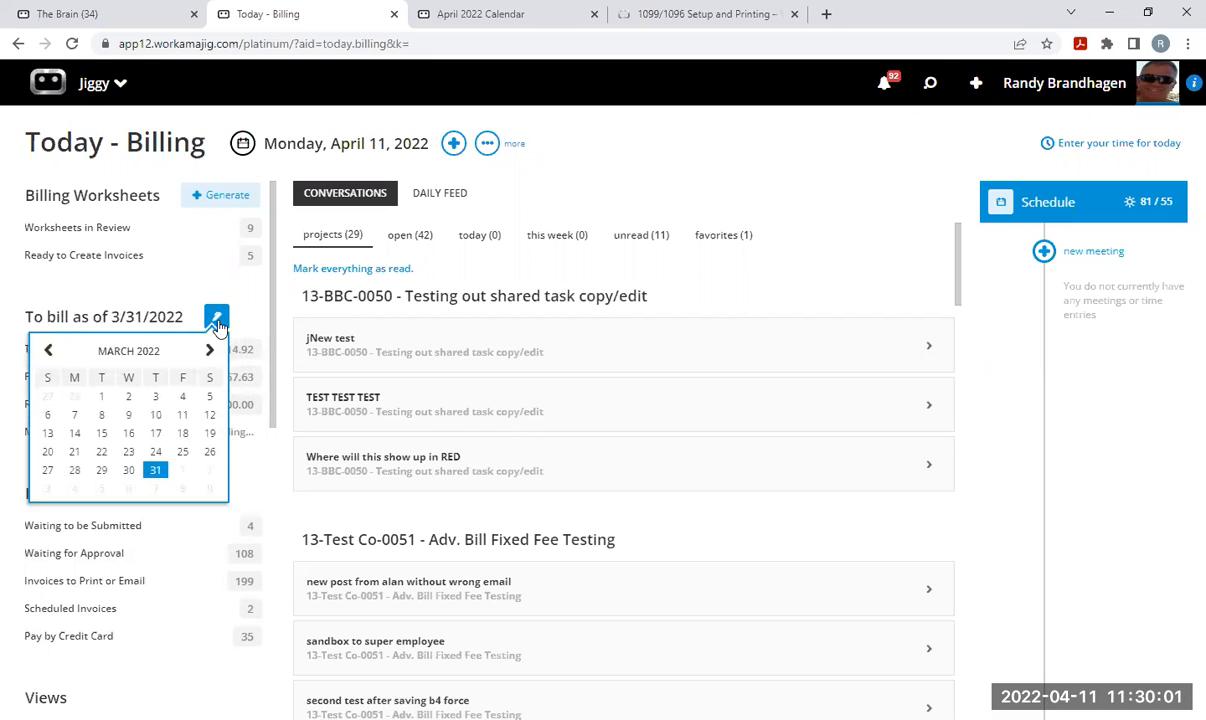
click(209, 350)
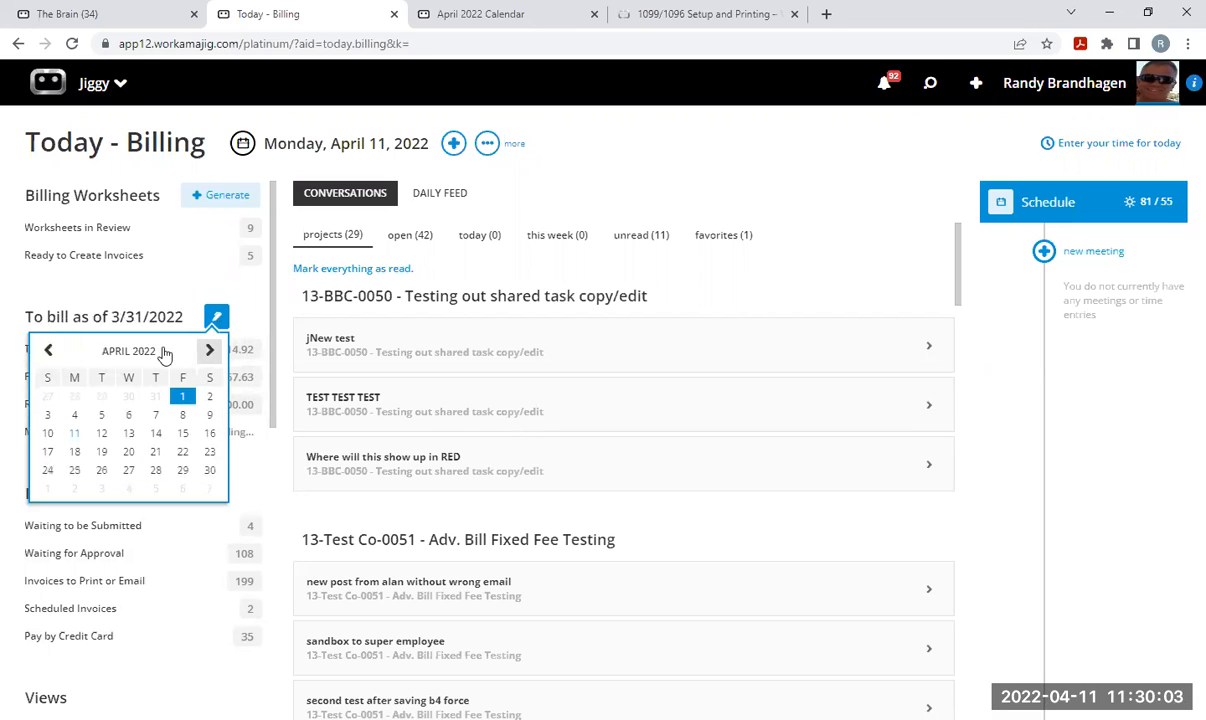
click(74, 433)
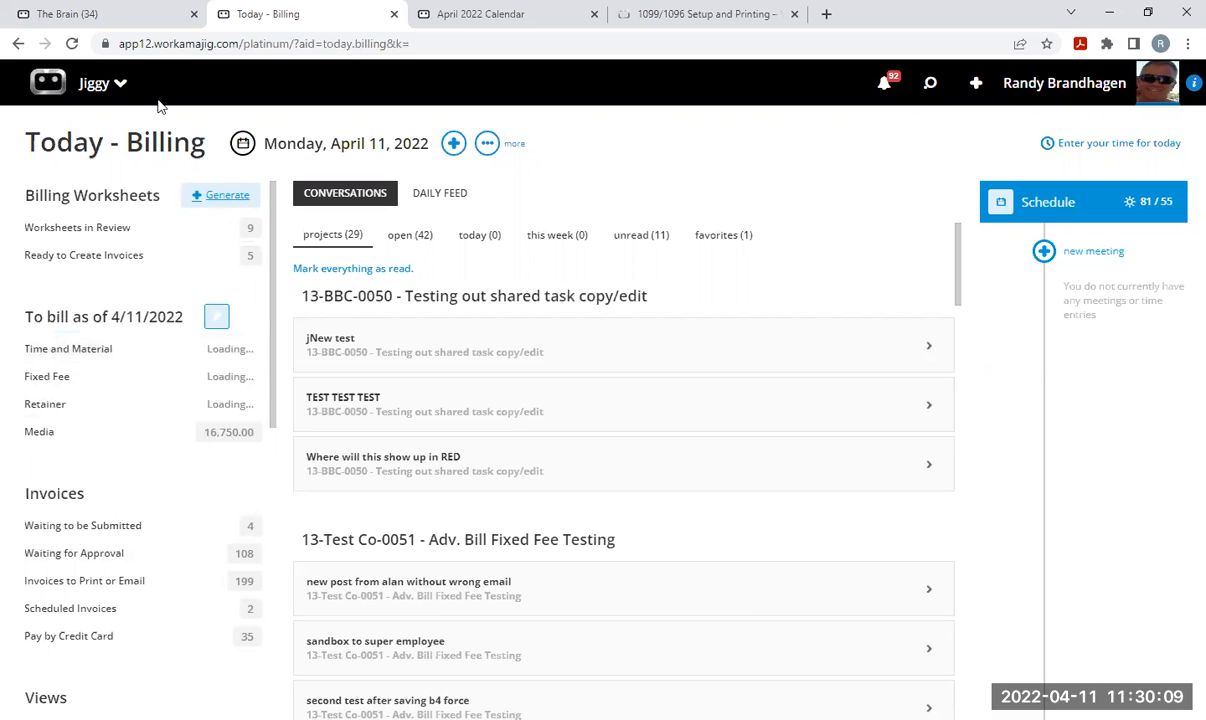
Open the Time and Material mass billing list and filter it to client Test Co.
click(90, 84)
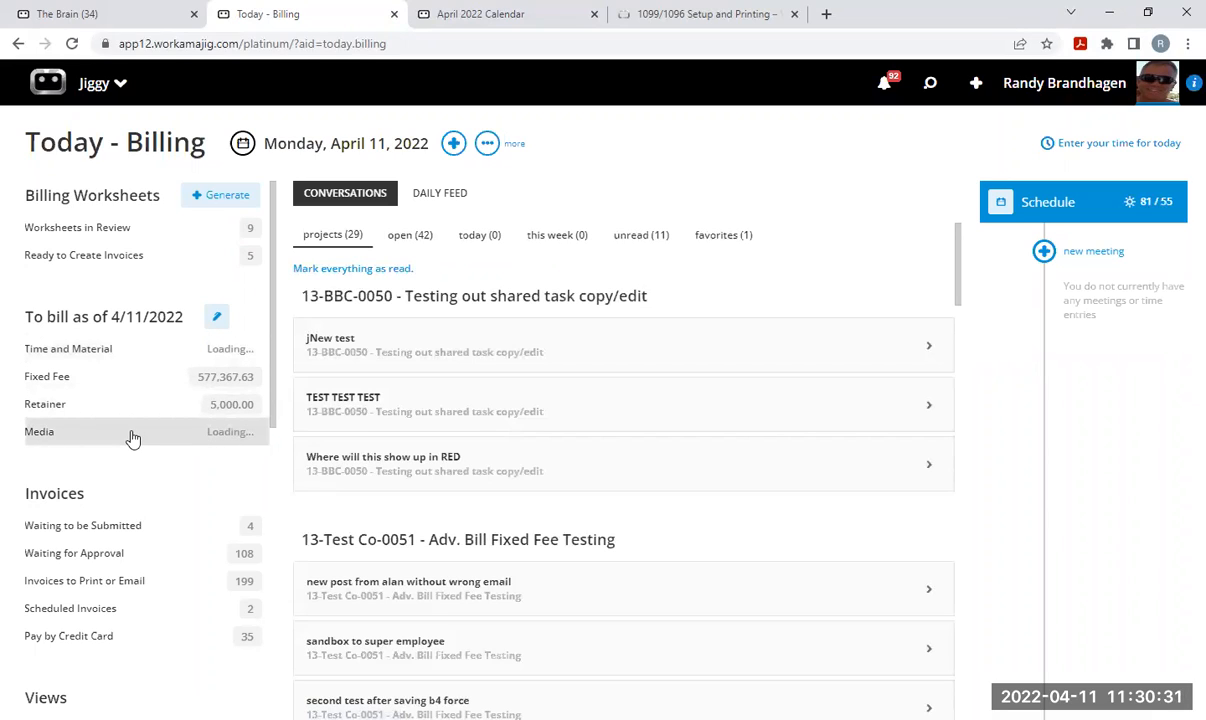
click(107, 350)
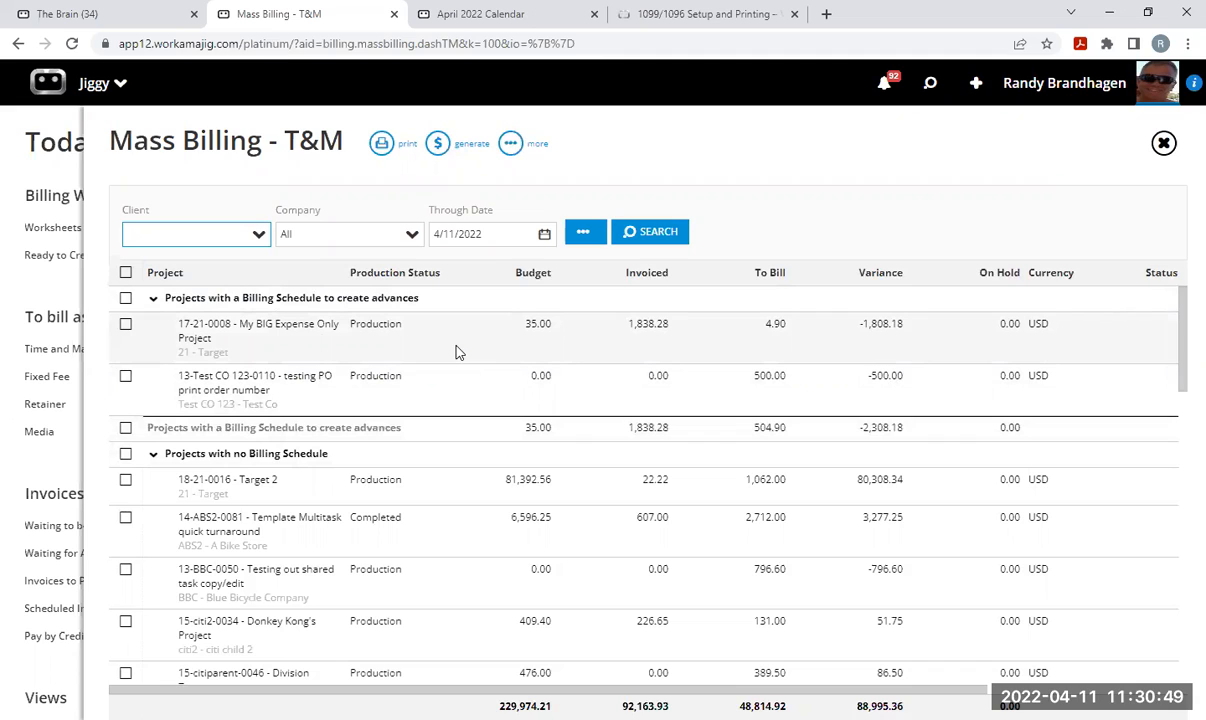
text(test co)
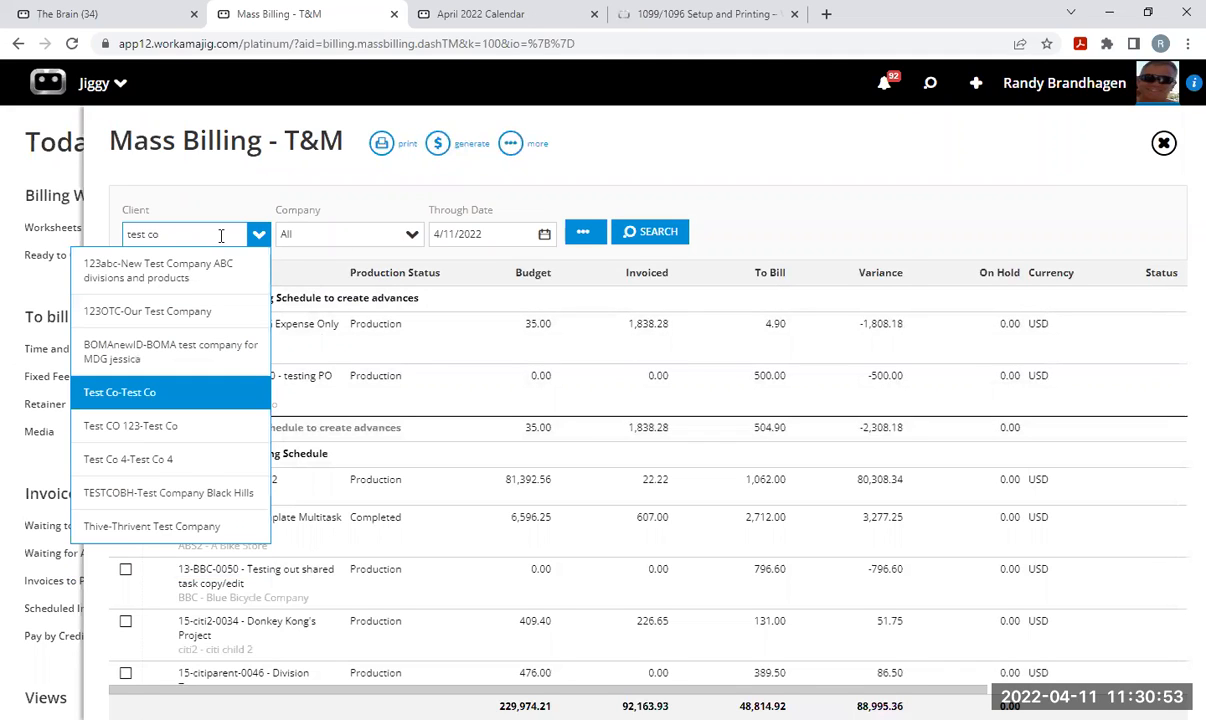
click(118, 390)
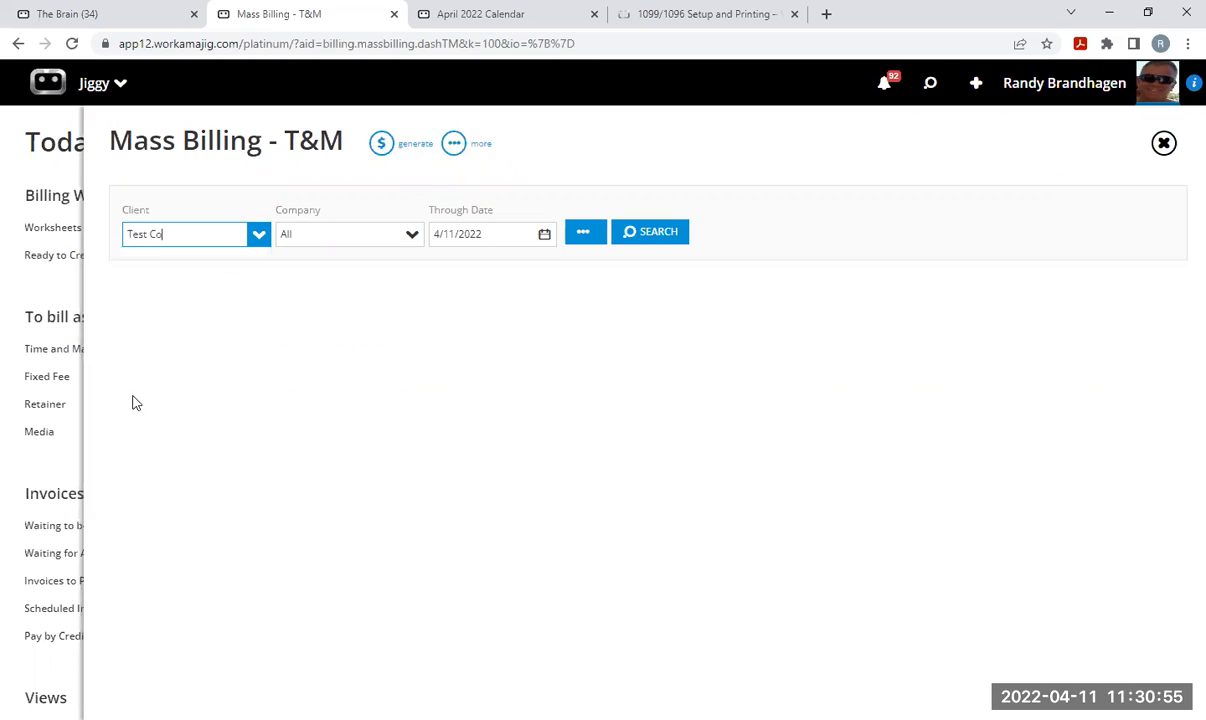
click(660, 233)
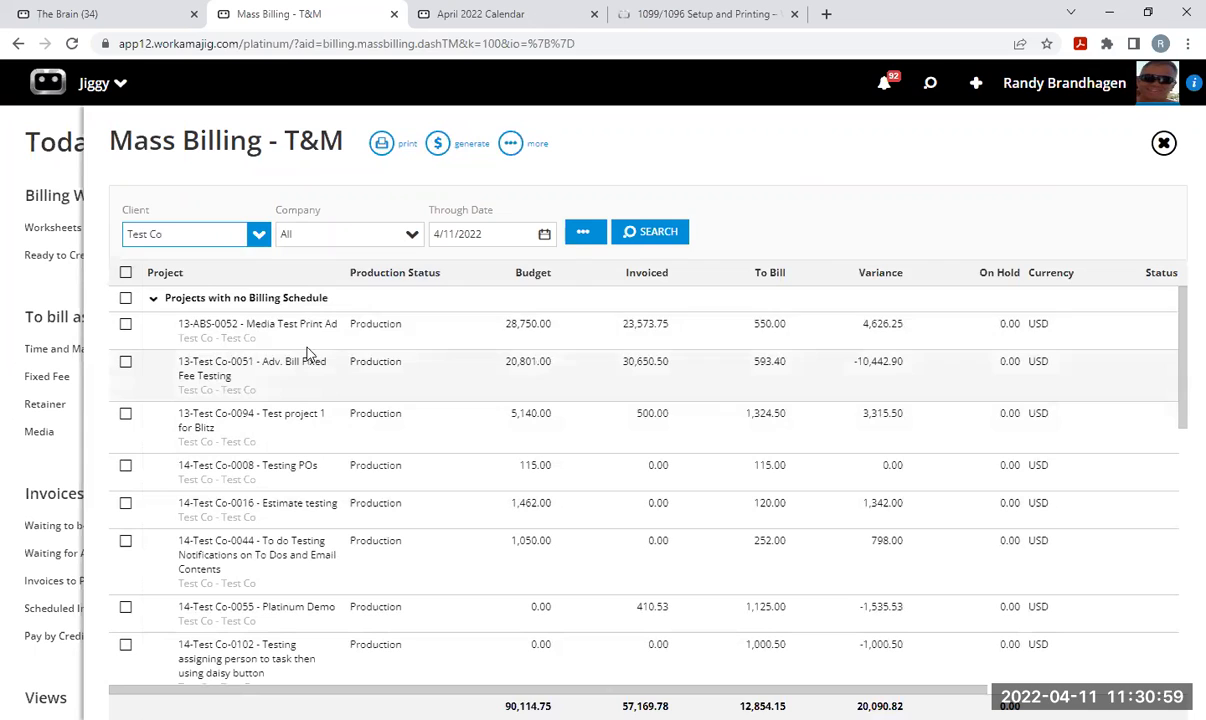
Review the Test Co projects listed under Projects with no Billing Schedule, including their budget and to-bill amounts.
click(154, 299)
click(154, 300)
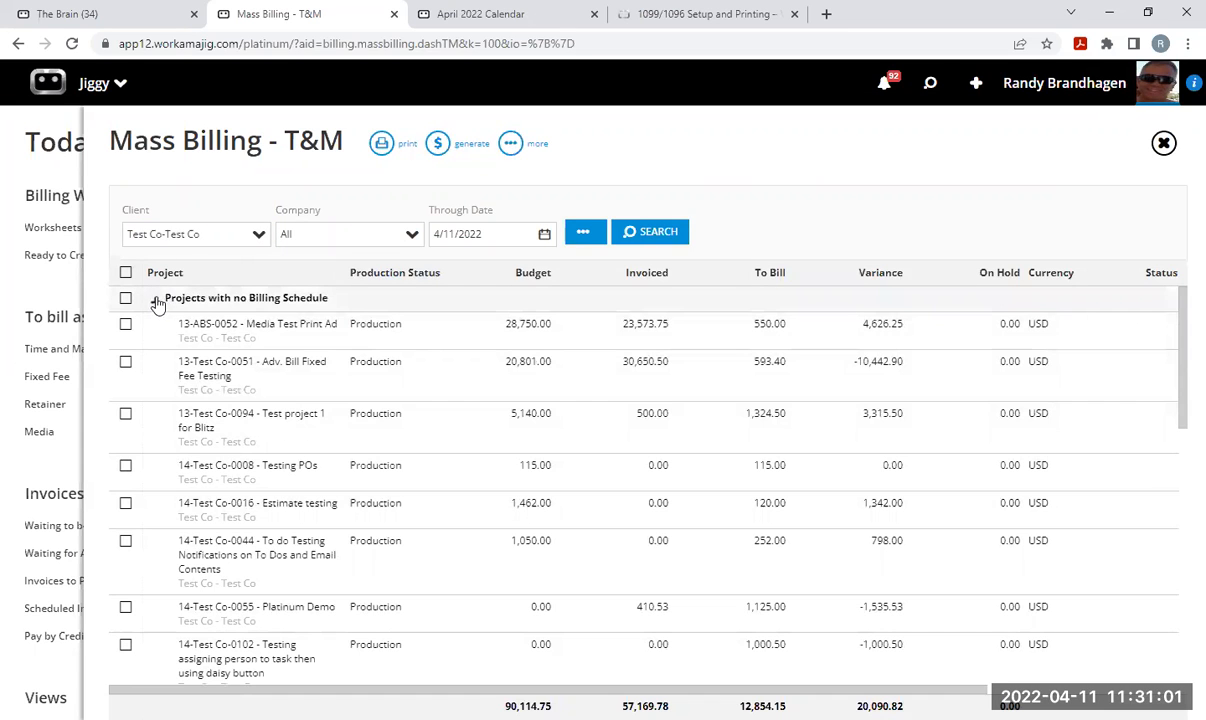
scroll(327, 479, down, 3)
scroll(327, 479, down, 10)
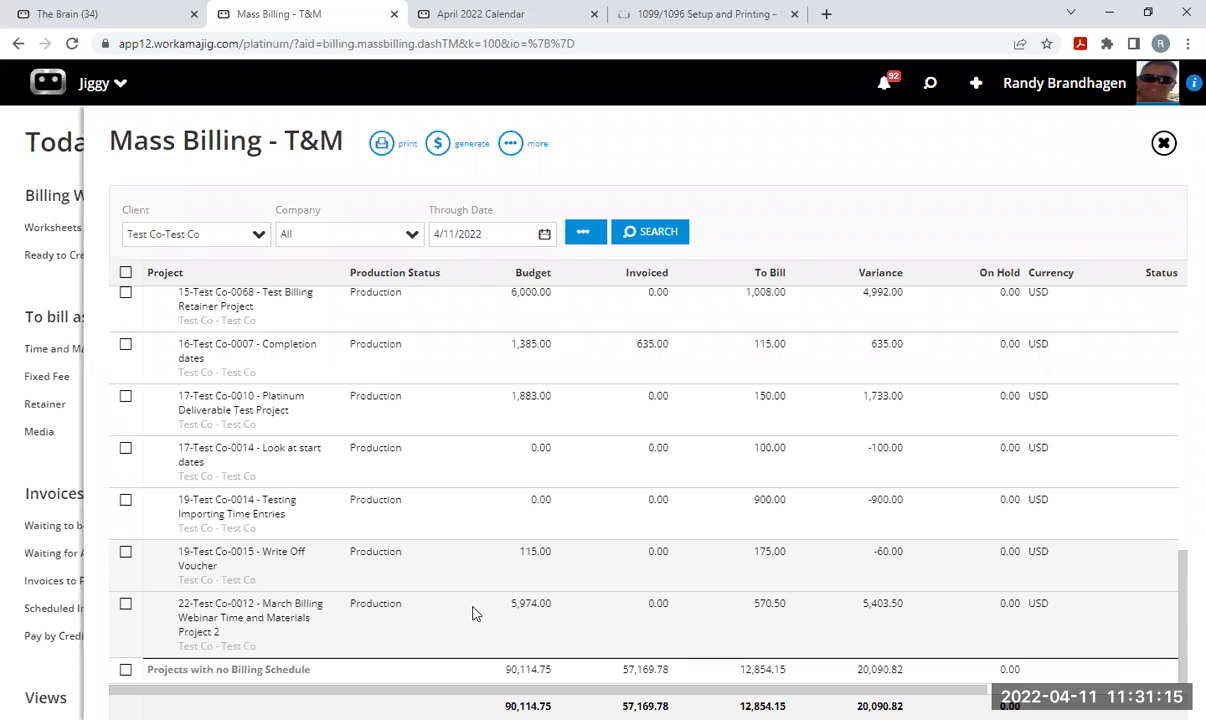
scroll(205, 413, up, 6)
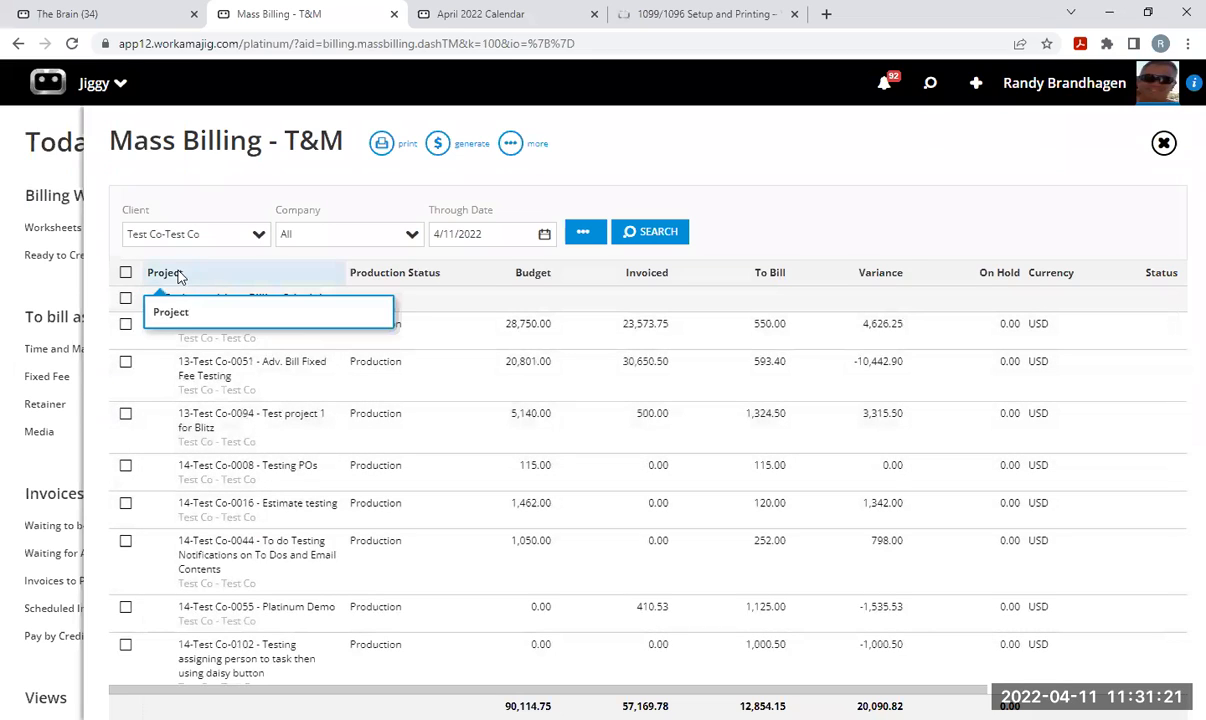
click(125, 298)
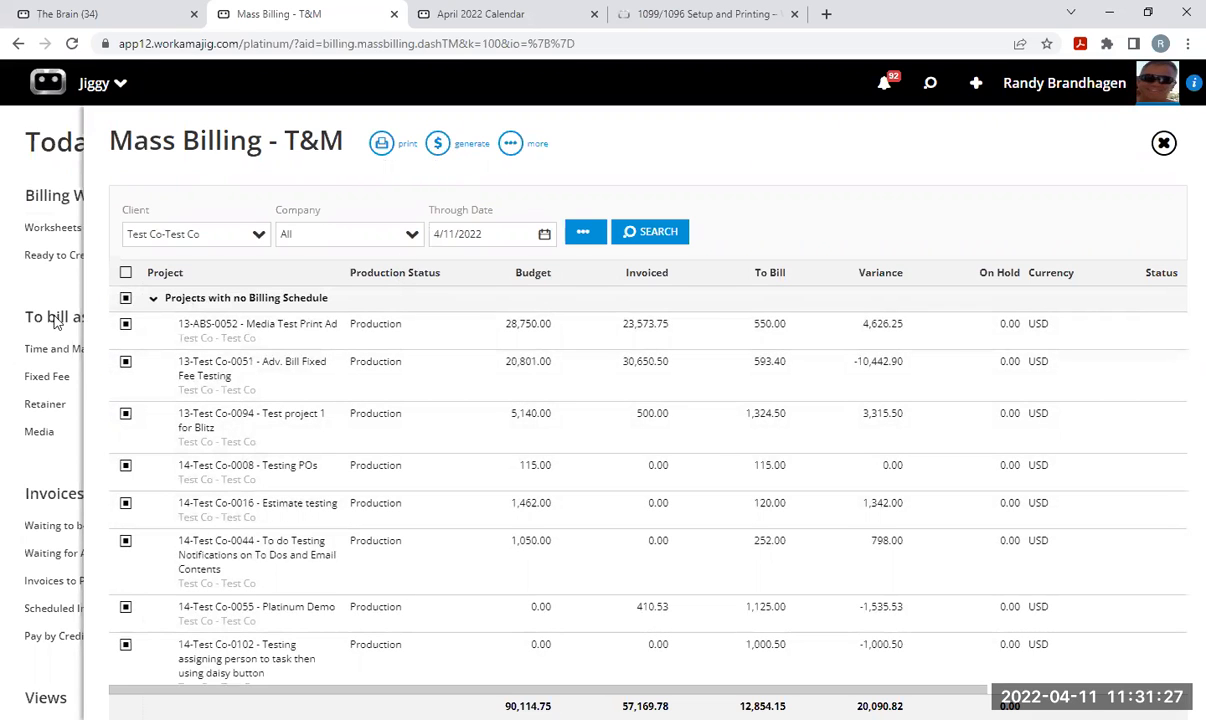
click(125, 296)
scroll(400, 470, down, 2)
scroll(427, 493, down, 7)
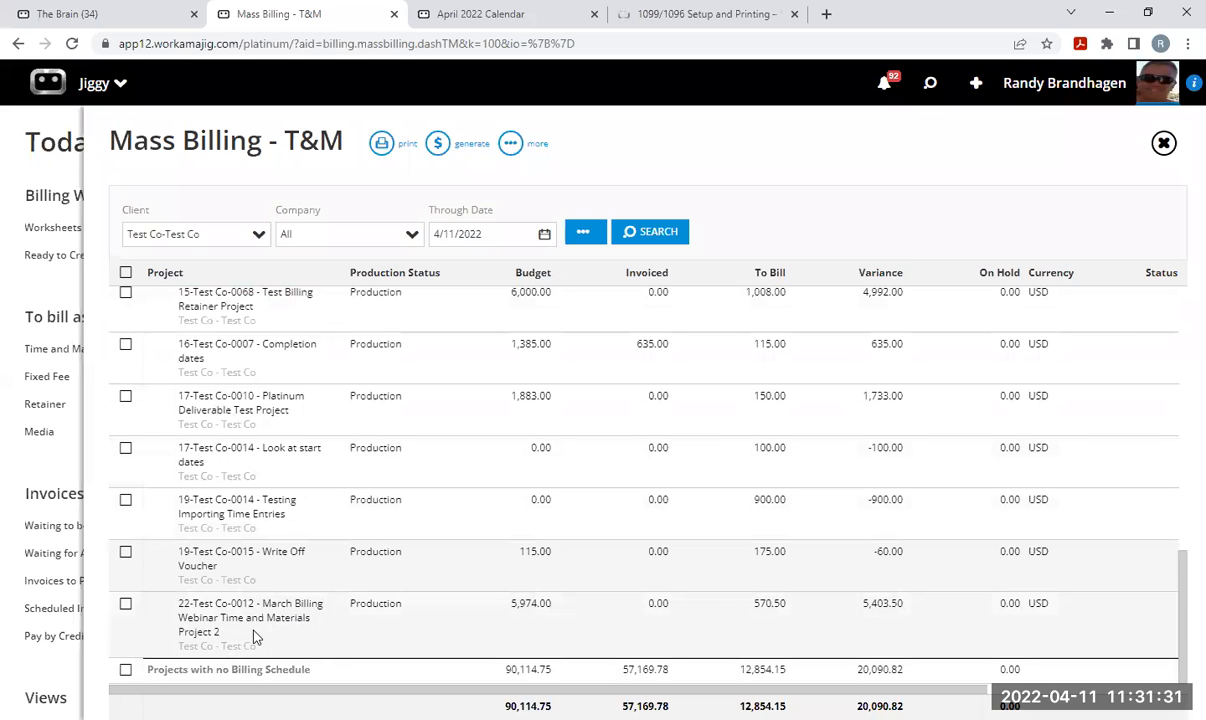
click(125, 604)
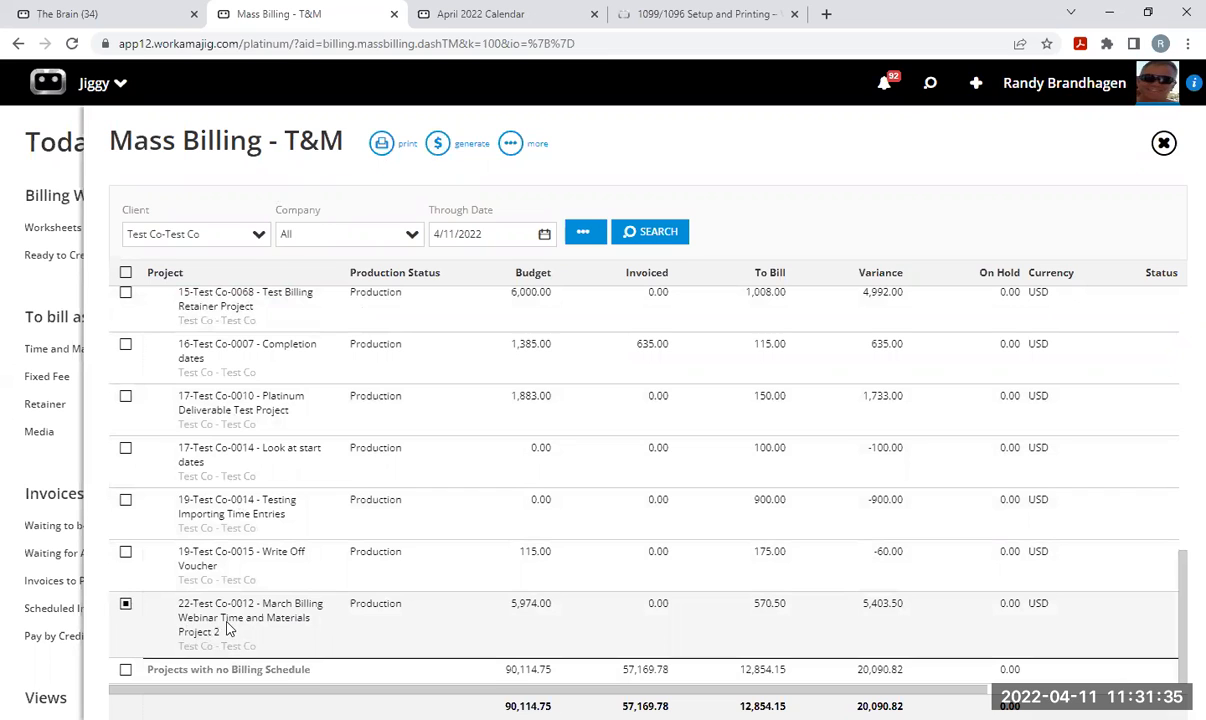
click(125, 604)
Examine the unbilled transactions of project 22-Test Co-0012, including its labor entry, and return to the mass billing list.
click(505, 628)
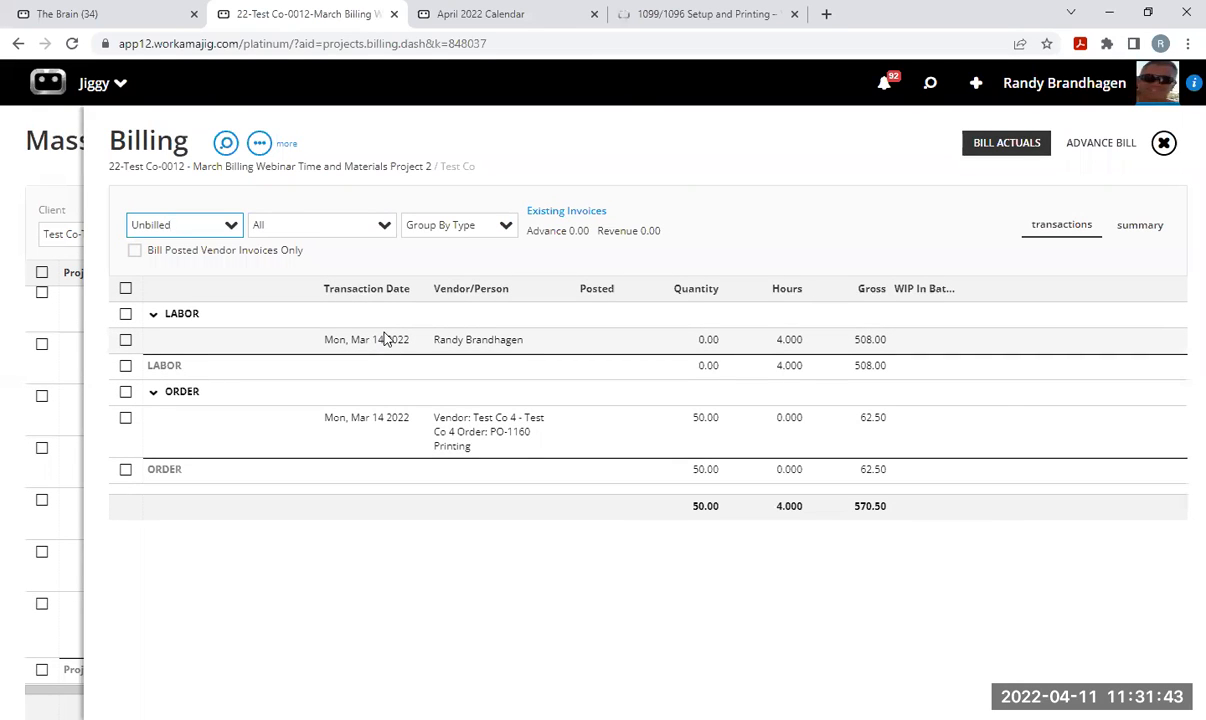
click(511, 343)
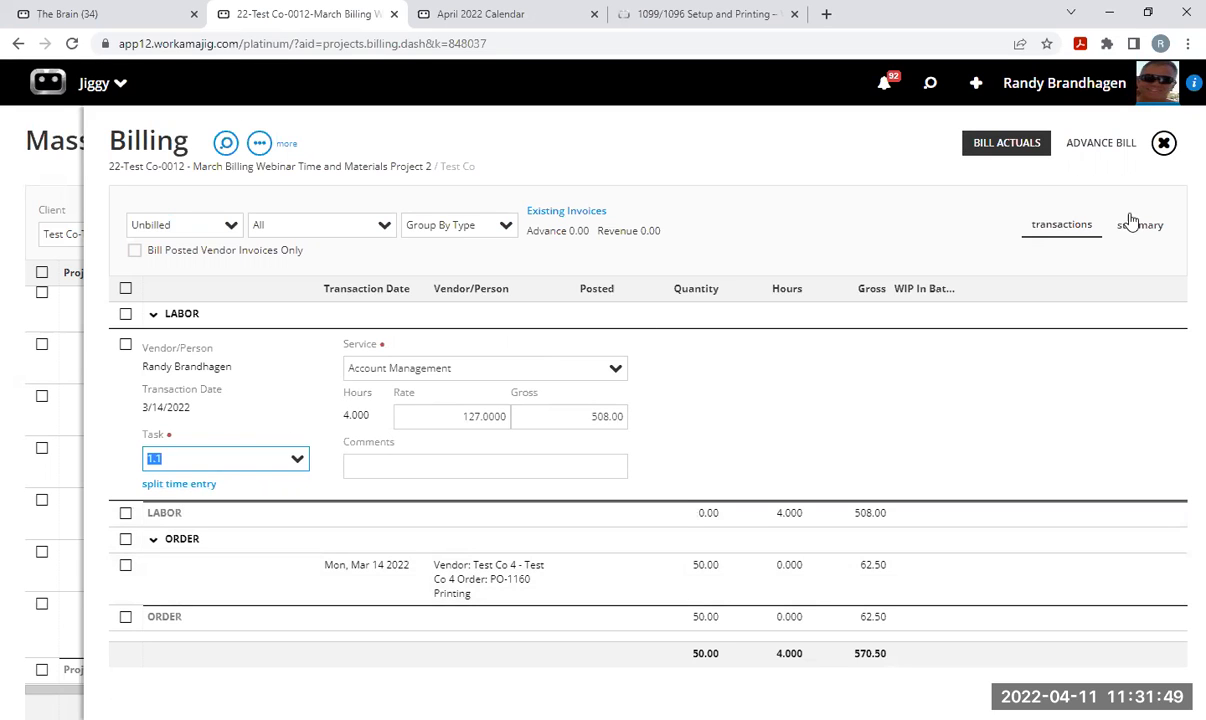
click(1163, 143)
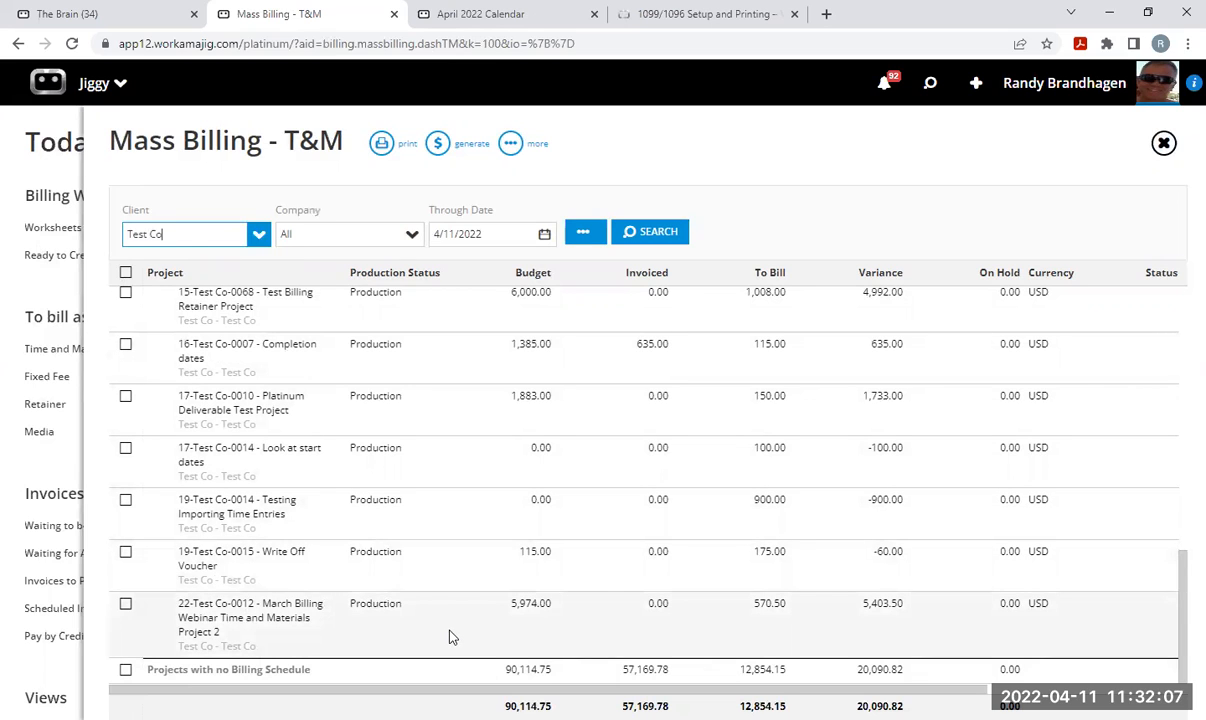
click(450, 637)
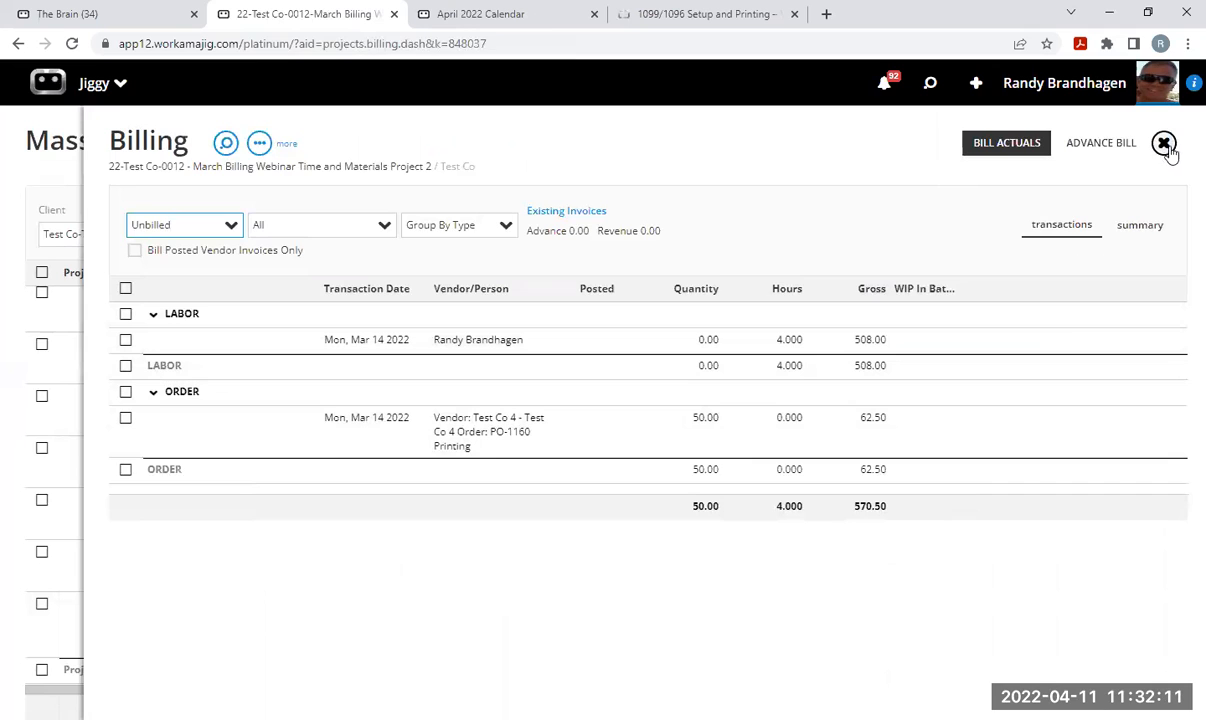
click(1164, 144)
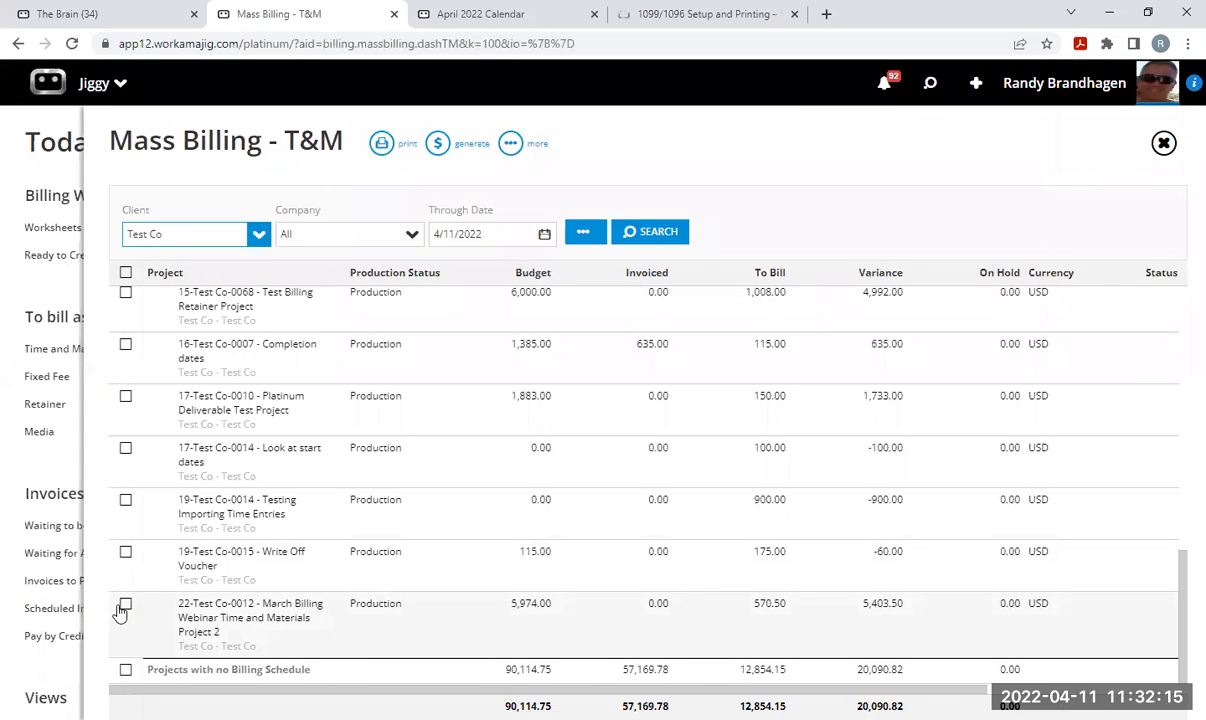
Generate an invoice for project 22-Test Co-0012 with Create As Approved enabled, and close the mass billing list.
click(128, 607)
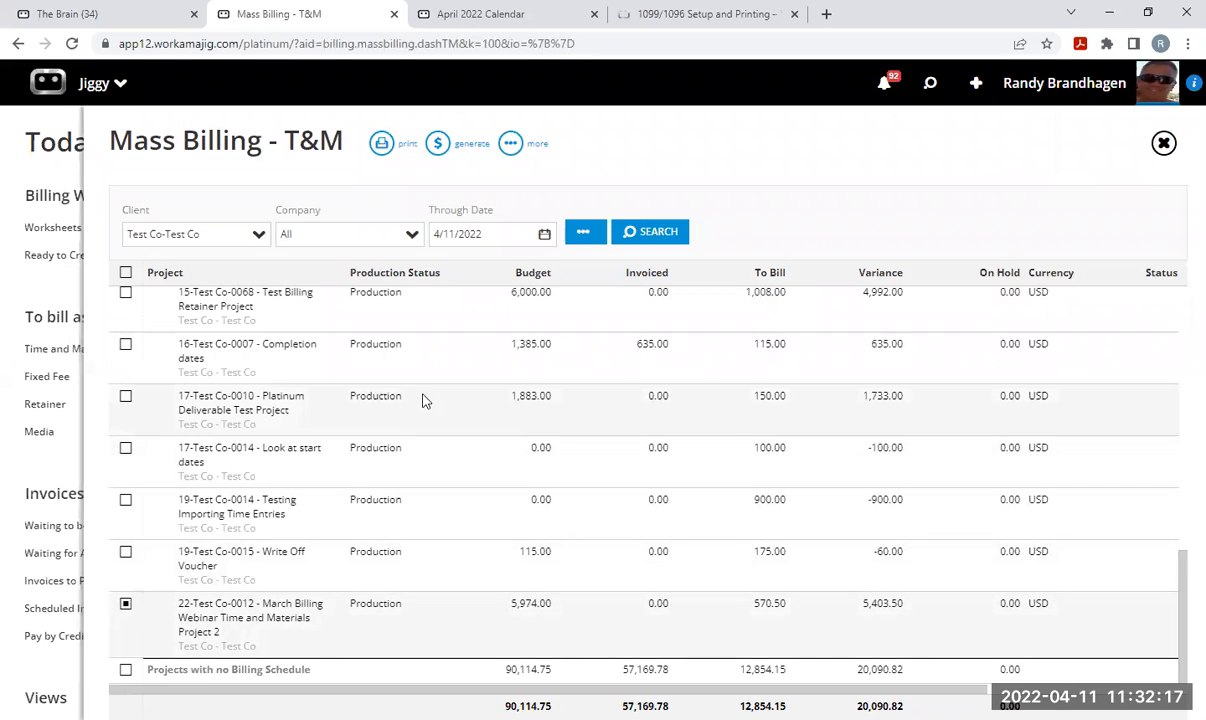
click(438, 146)
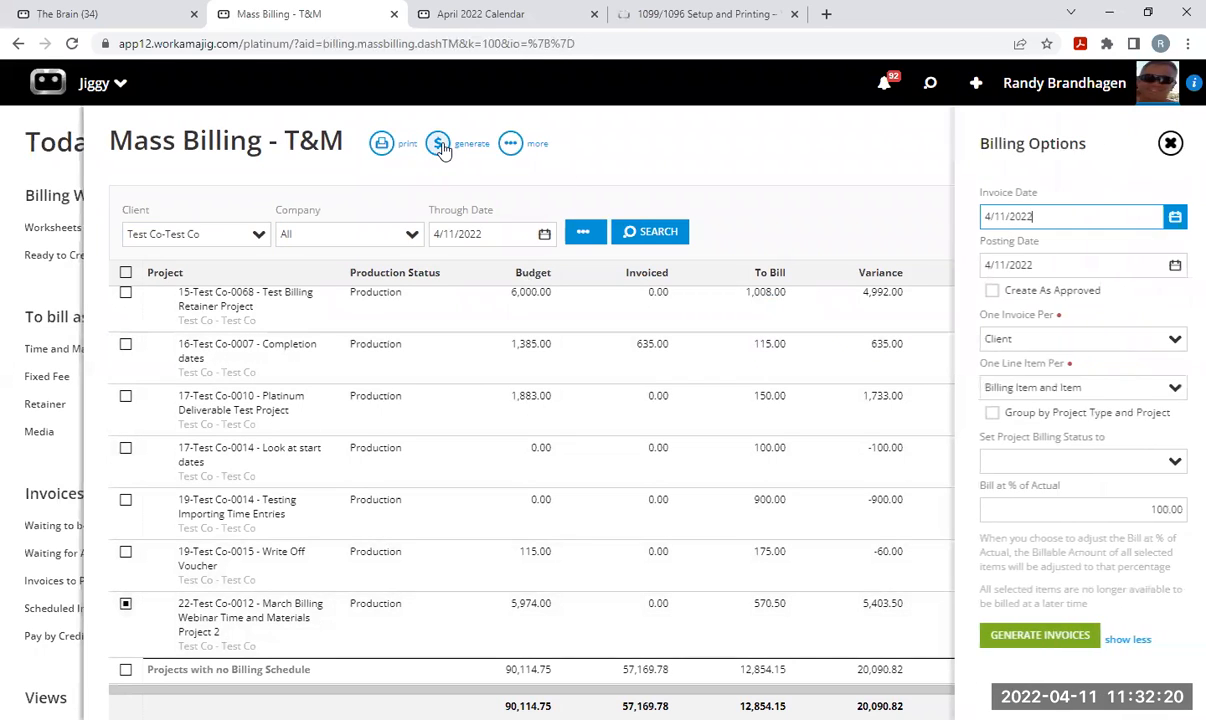
click(992, 290)
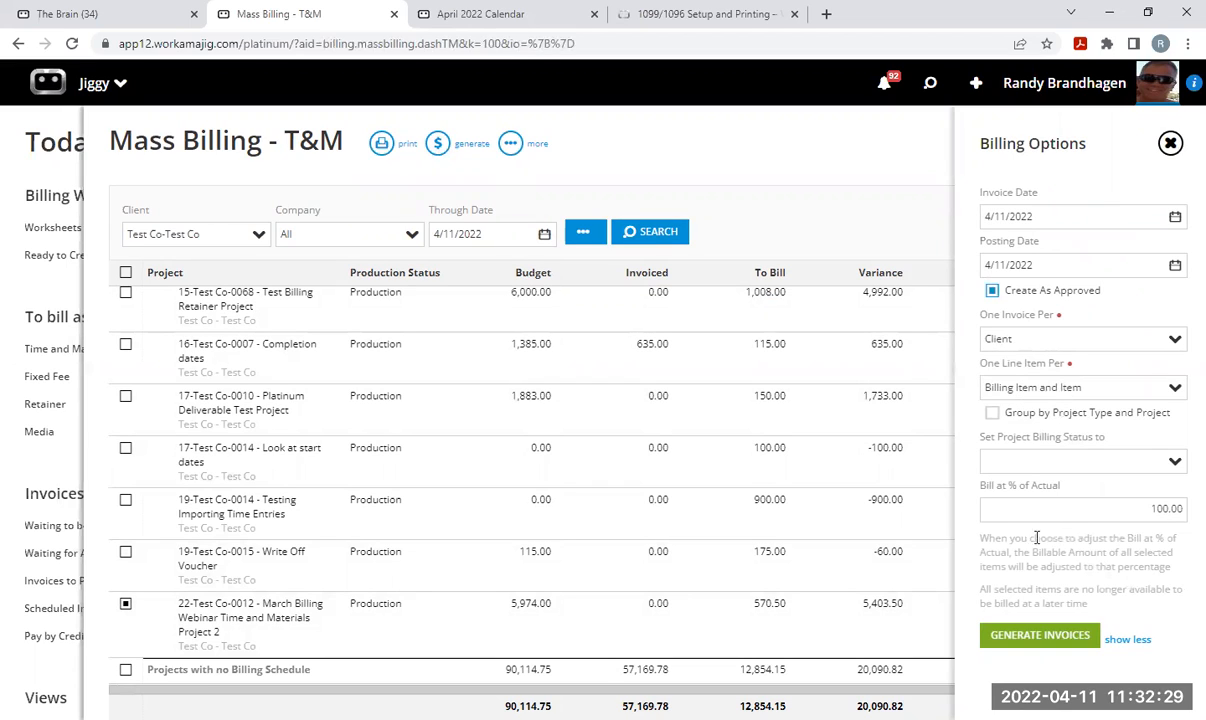
click(1010, 637)
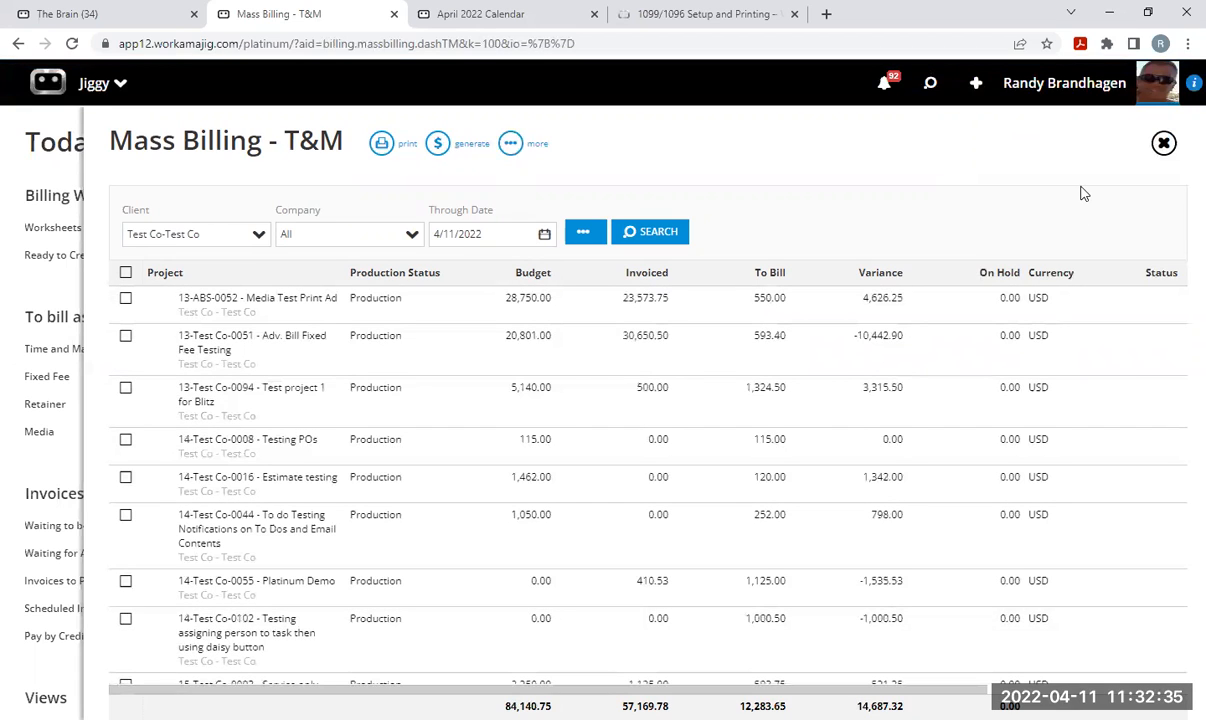
scroll(588, 494, down, 10)
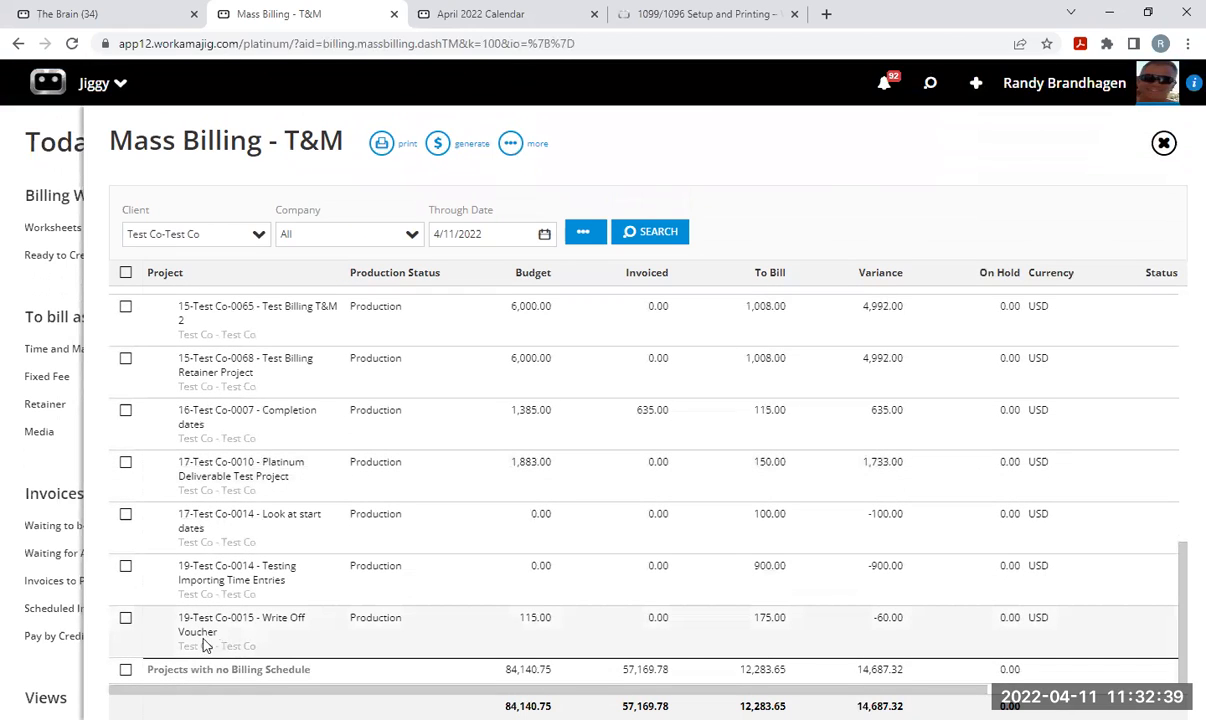
click(1163, 145)
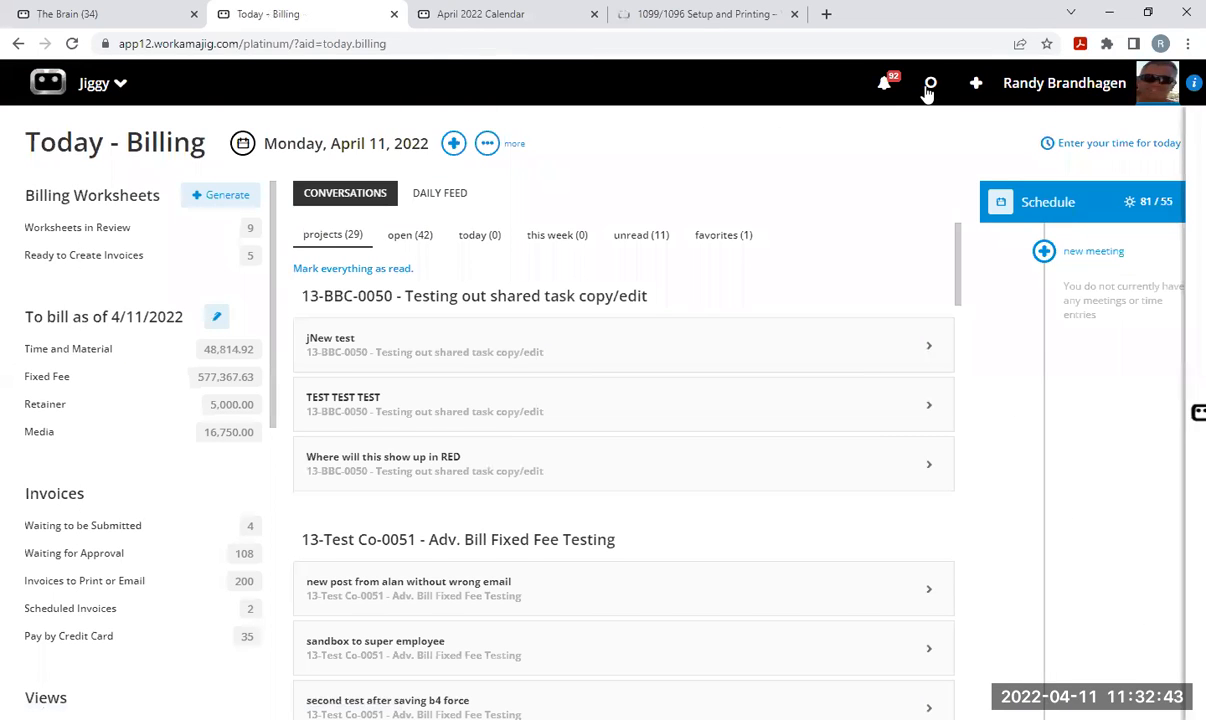
Run the All Invoices client invoice view for 4/10/2022 to 4/12/2022 and review the invoices' posted and advance bill columns.
click(928, 86)
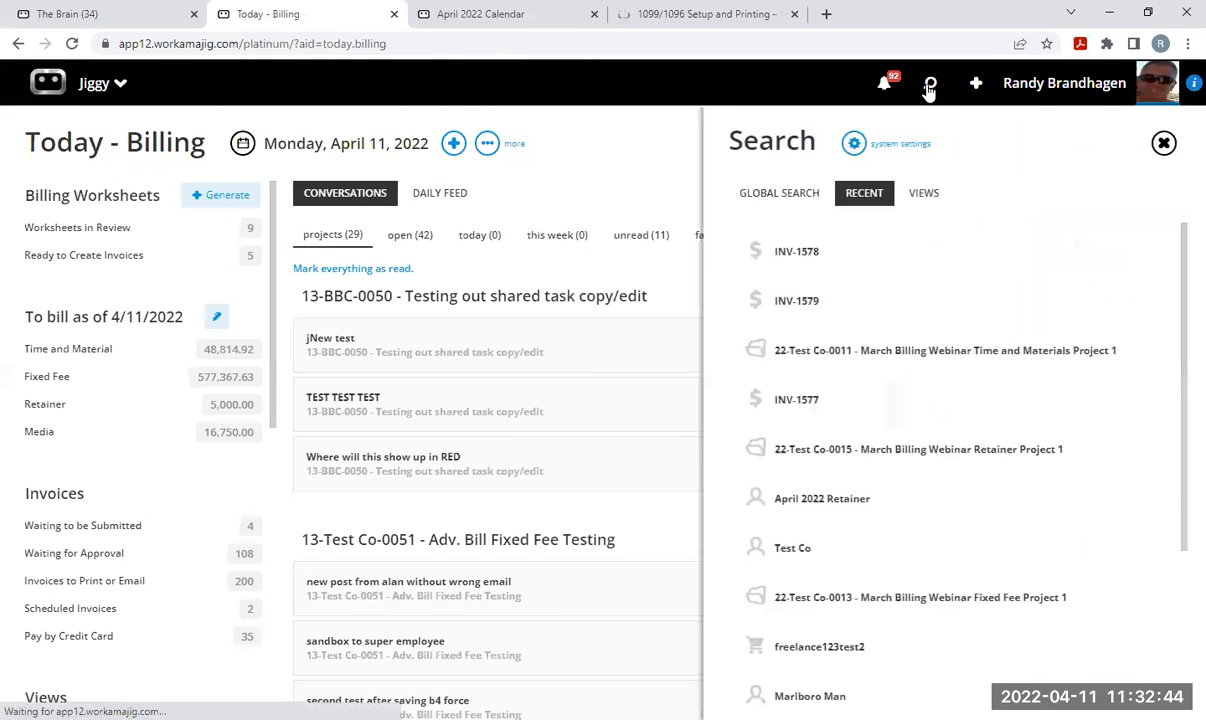
click(927, 199)
scroll(818, 576, down, 3)
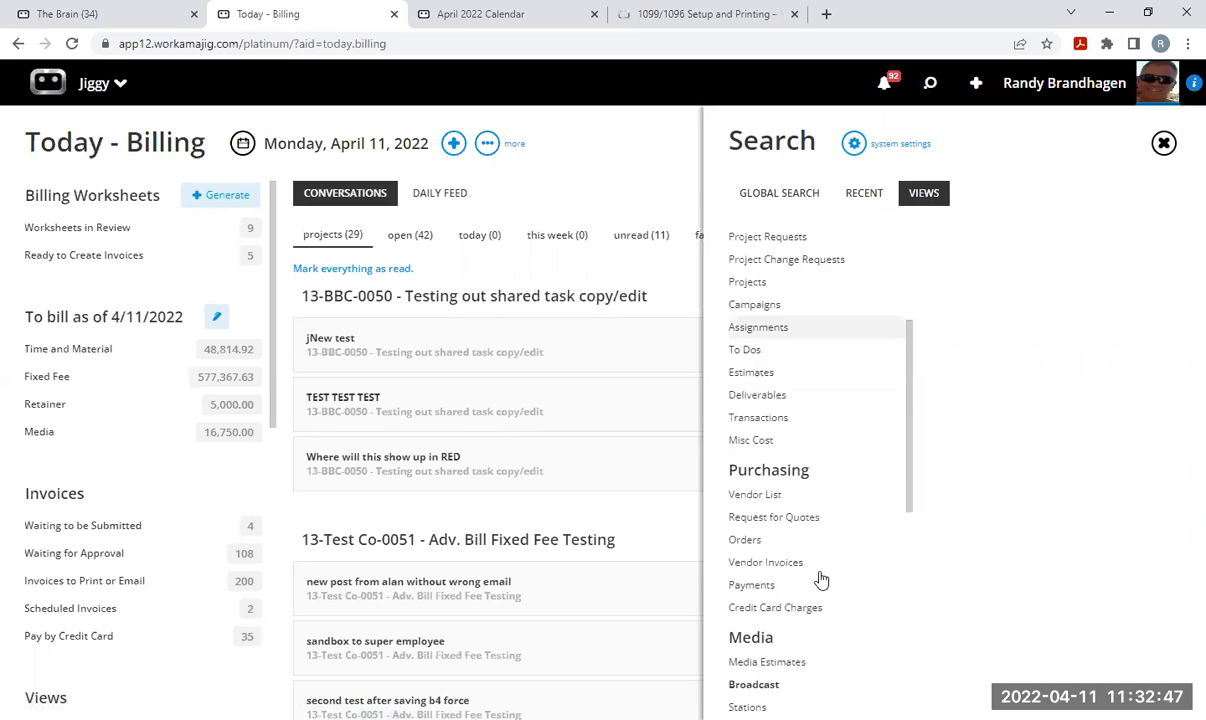
scroll(818, 578, down, 5)
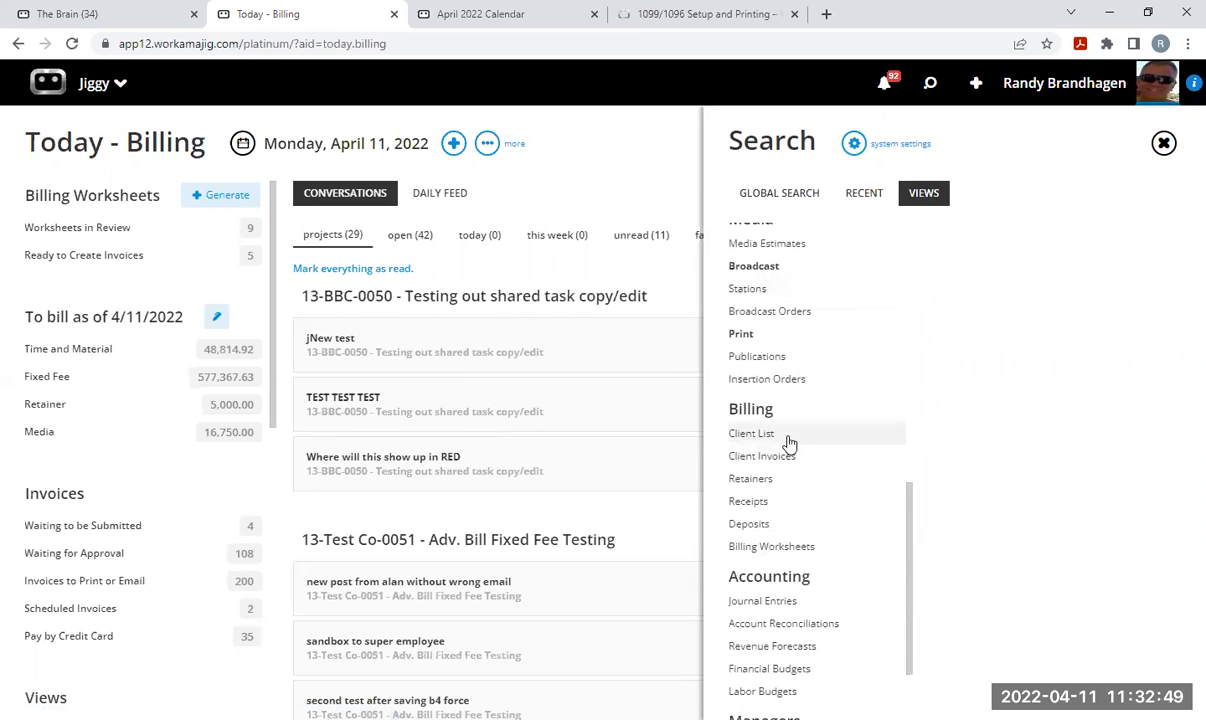
click(797, 460)
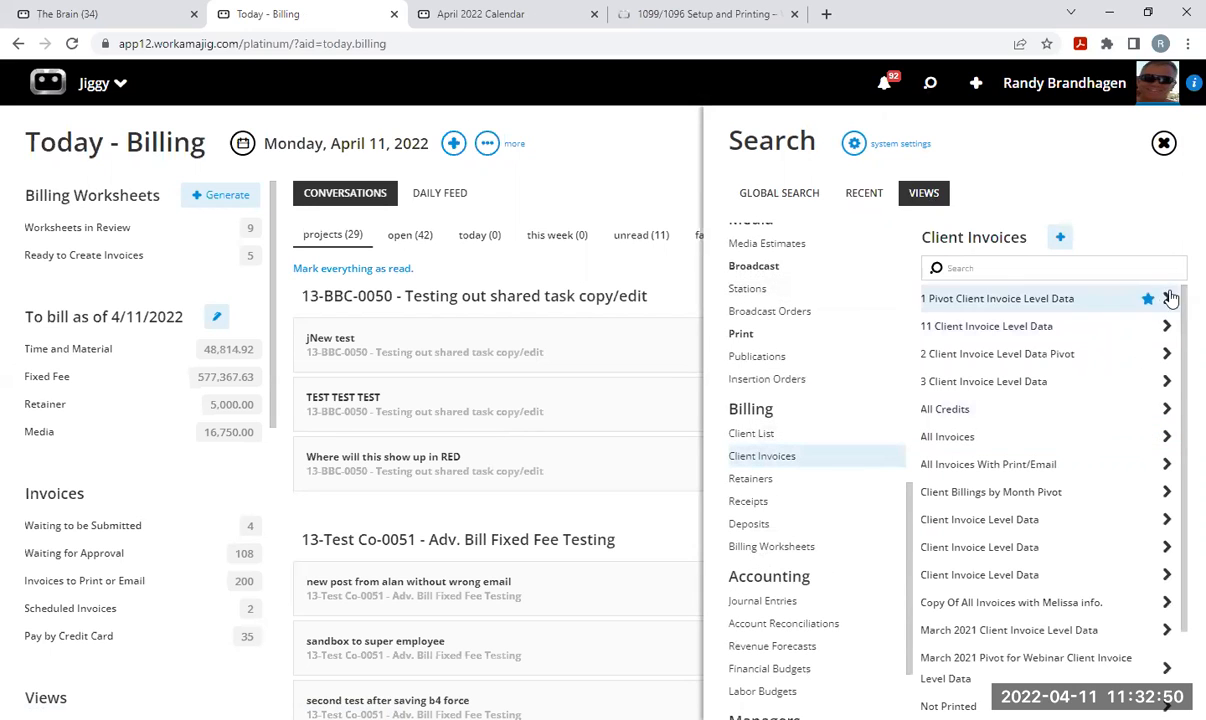
click(1001, 437)
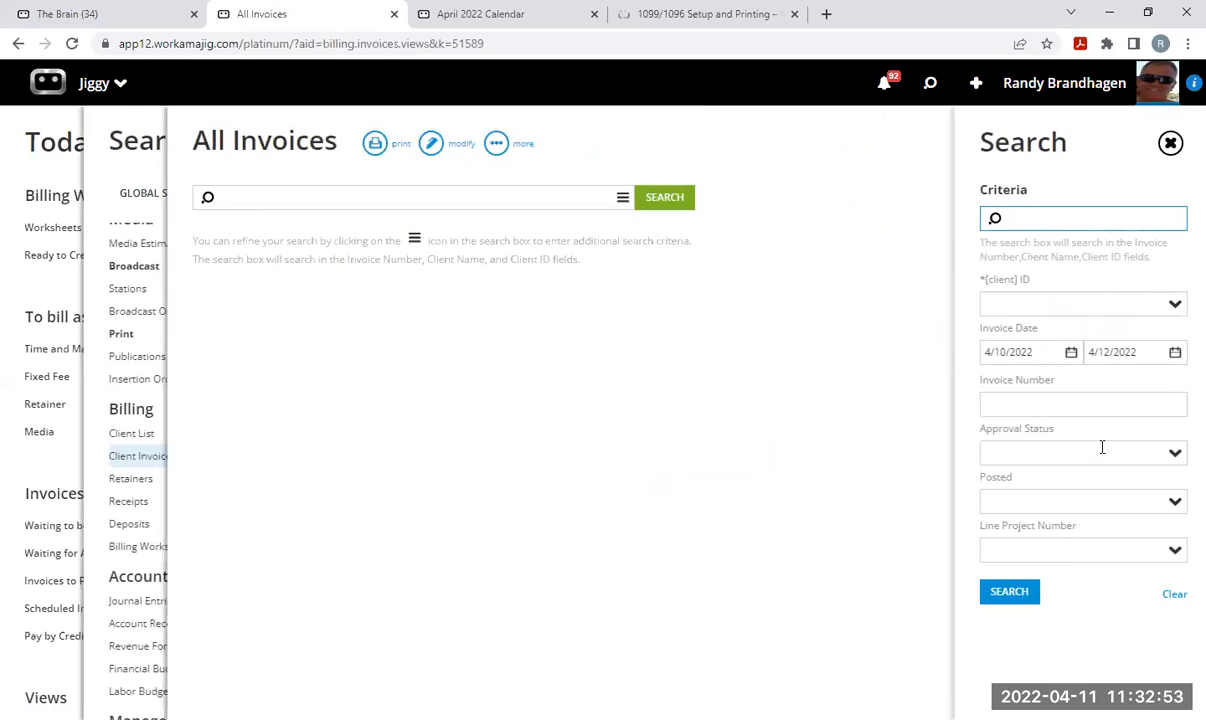
click(1025, 596)
click(1172, 148)
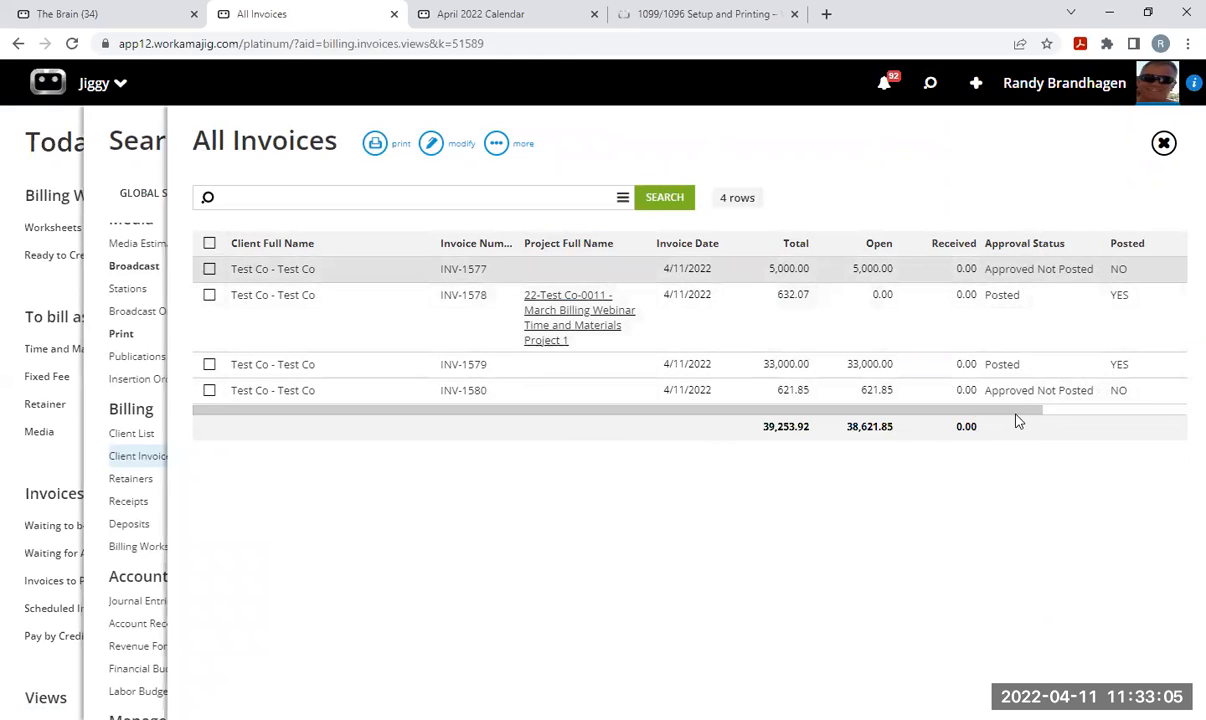
click(1179, 411)
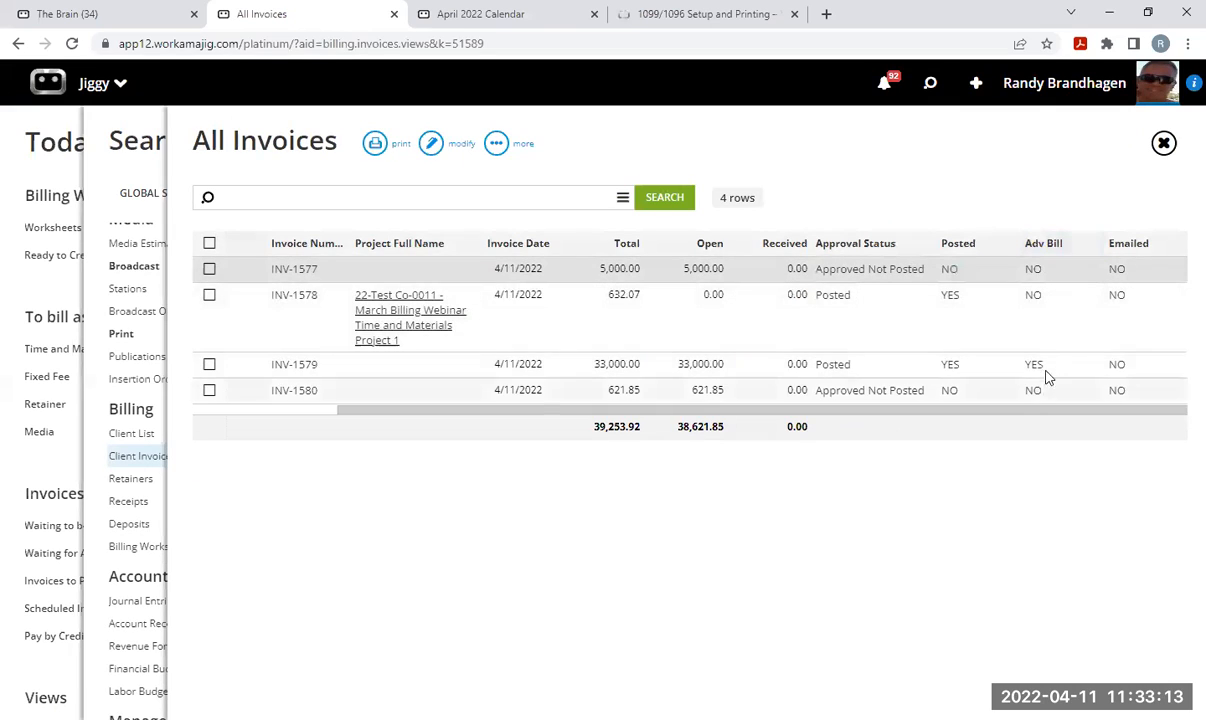
drag(914, 410, 452, 436)
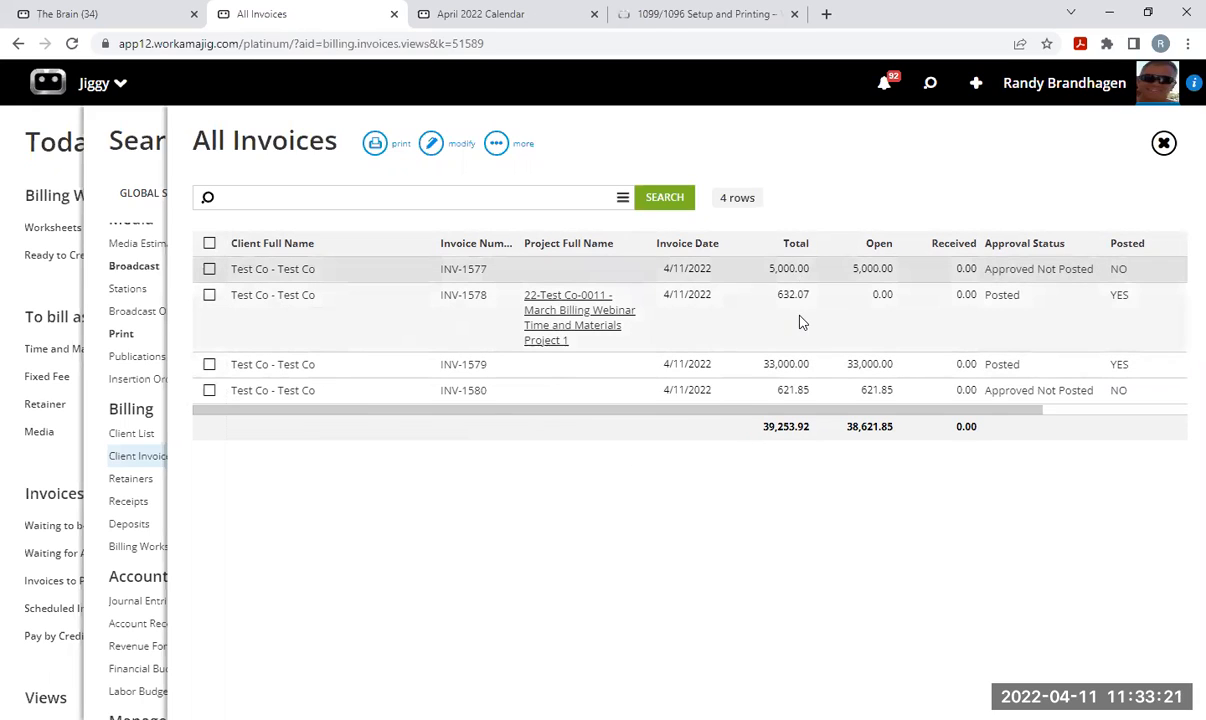
Apply advance billing INV-1579 to invoice INV-1580 and post INV-1580.
click(697, 399)
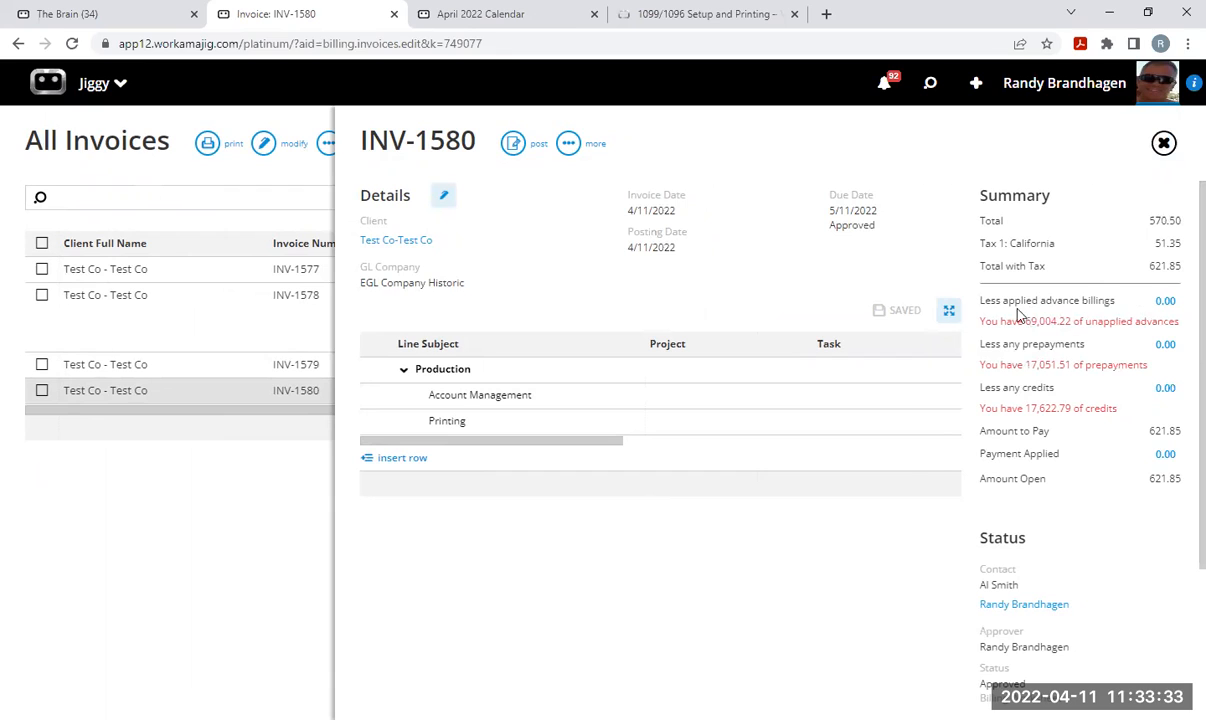
click(1166, 303)
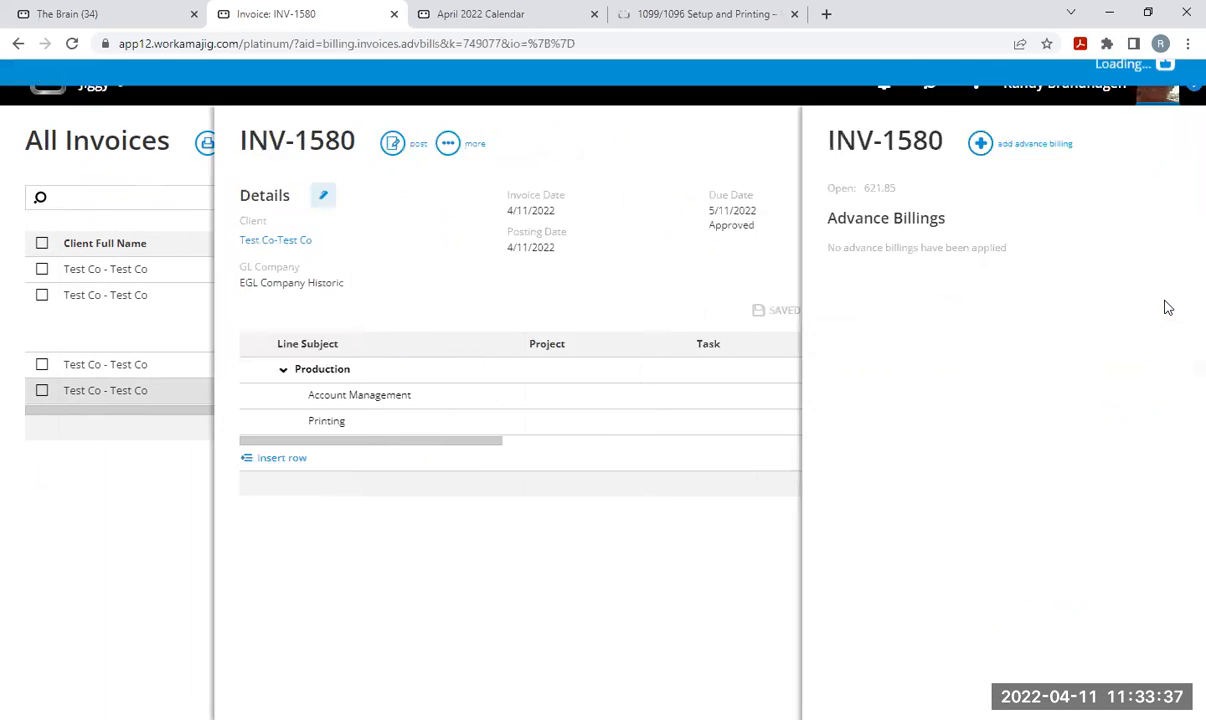
click(494, 378)
click(552, 208)
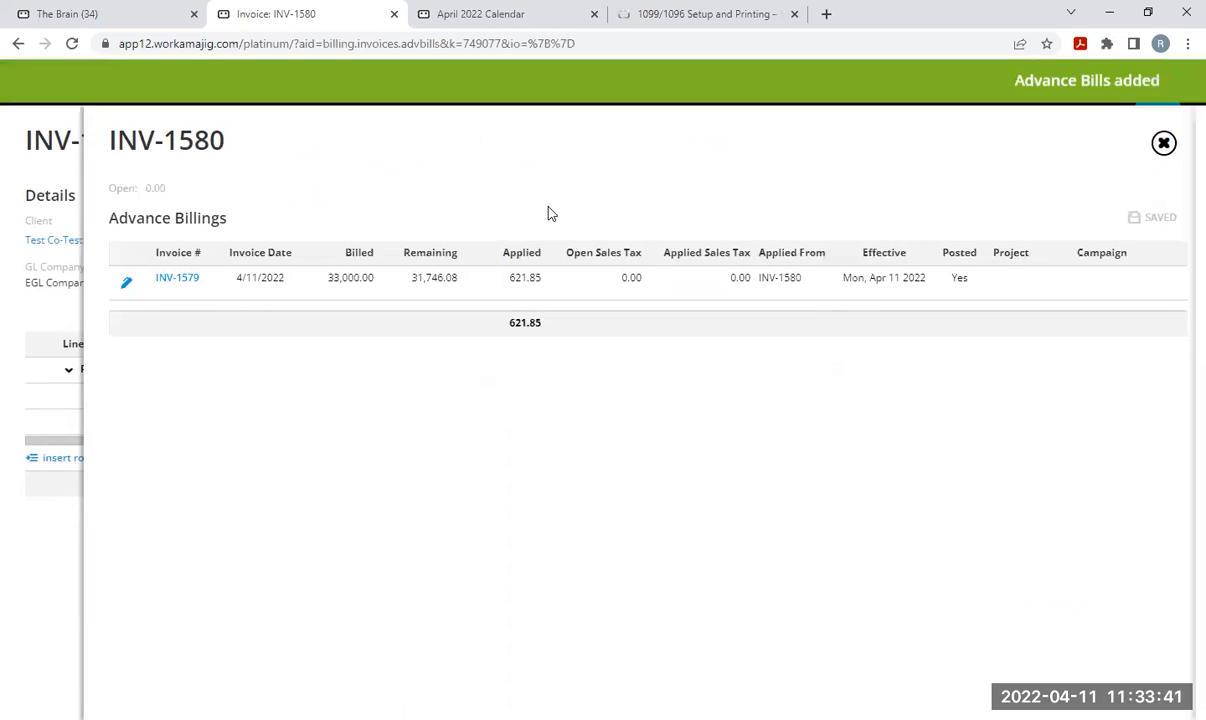
click(1163, 145)
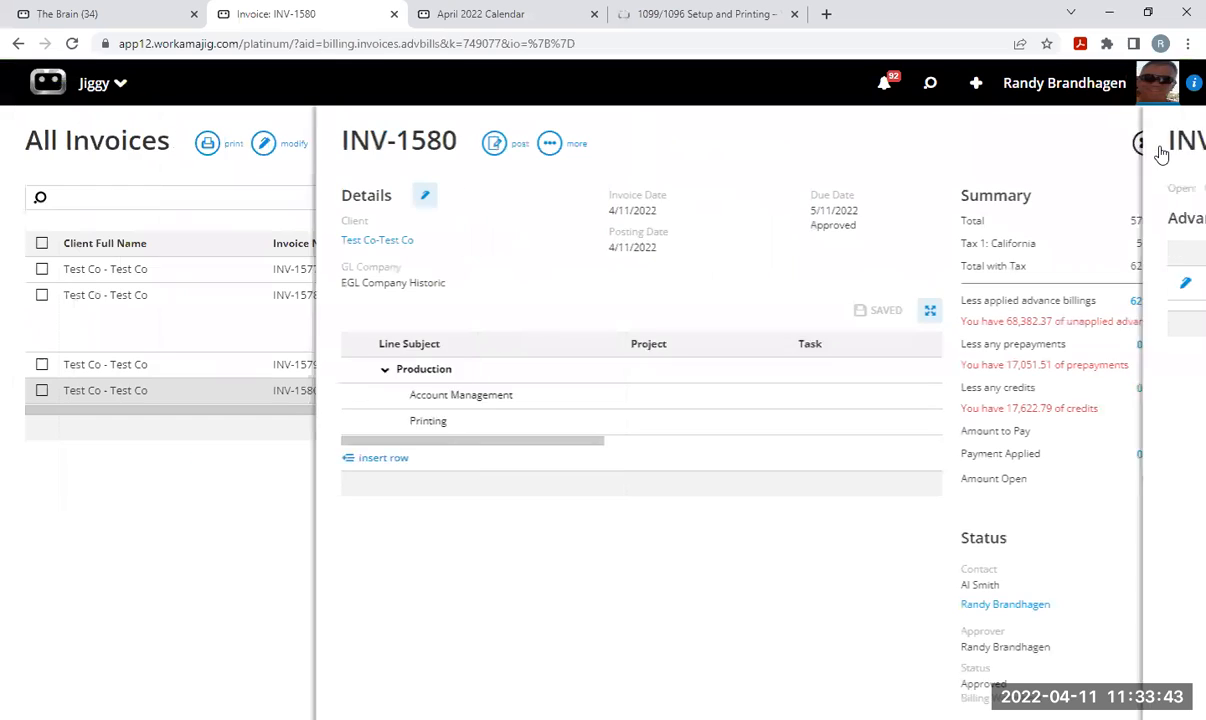
click(512, 145)
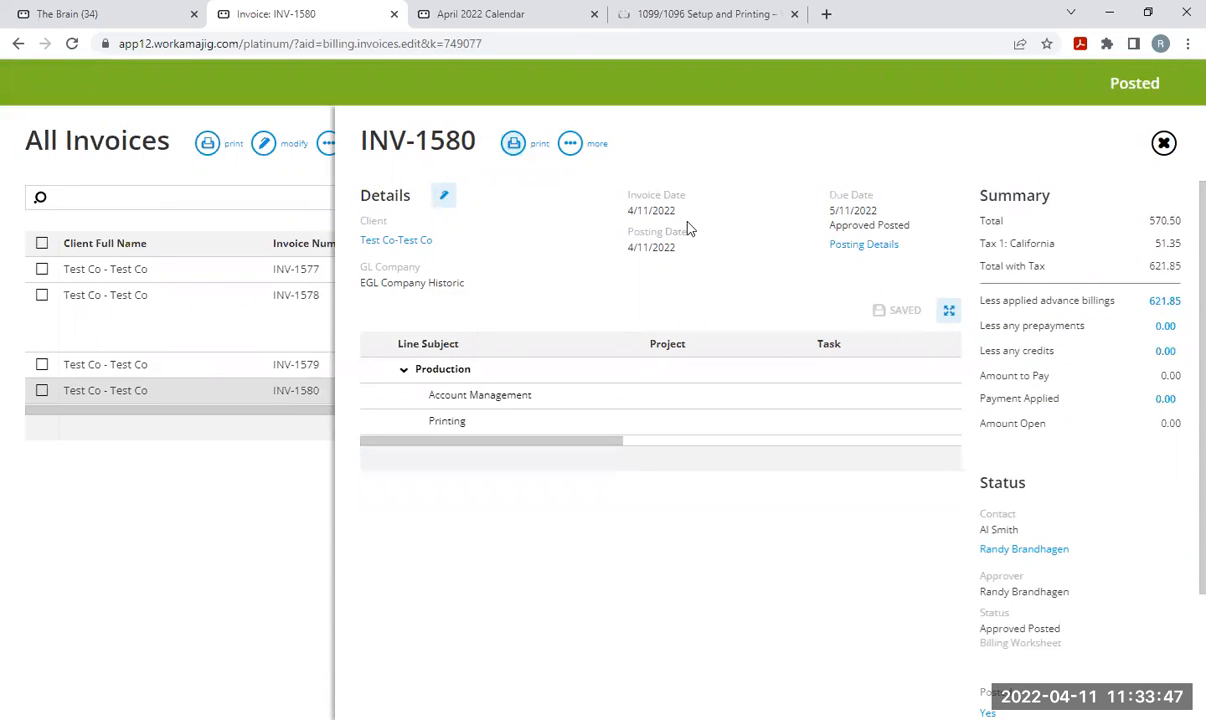
Review the posting details of invoice INV-1580, and unpost the invoice.
click(852, 246)
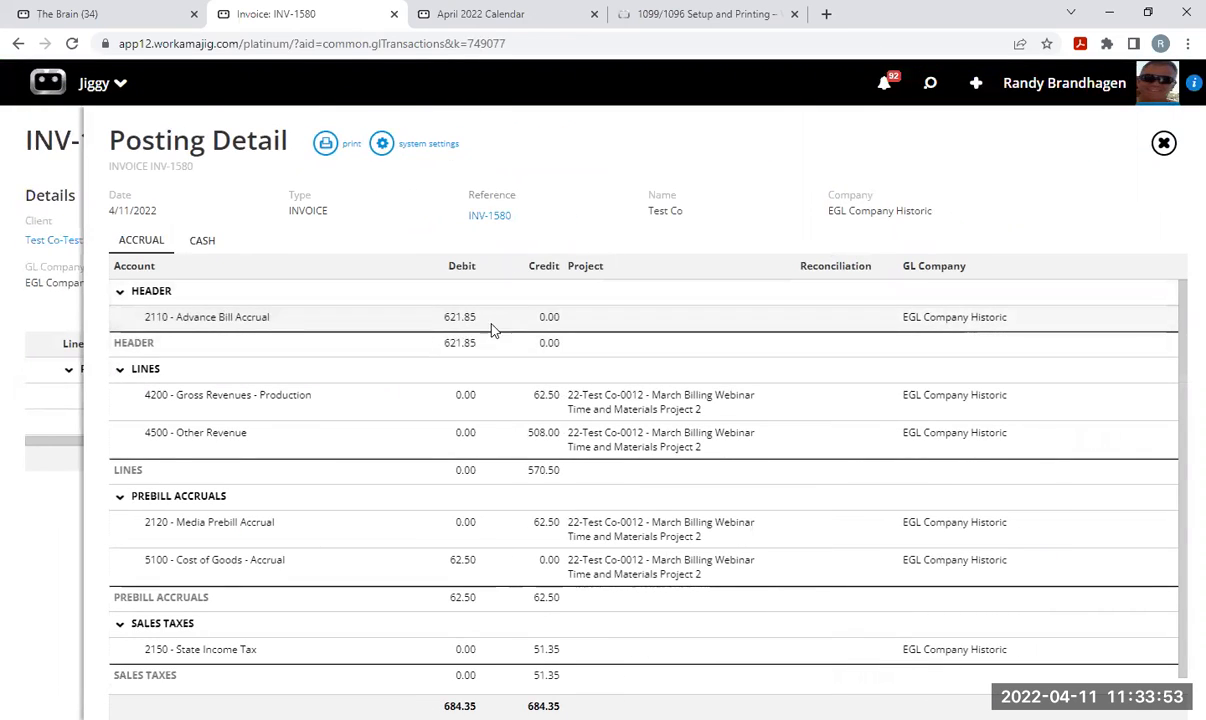
click(1163, 143)
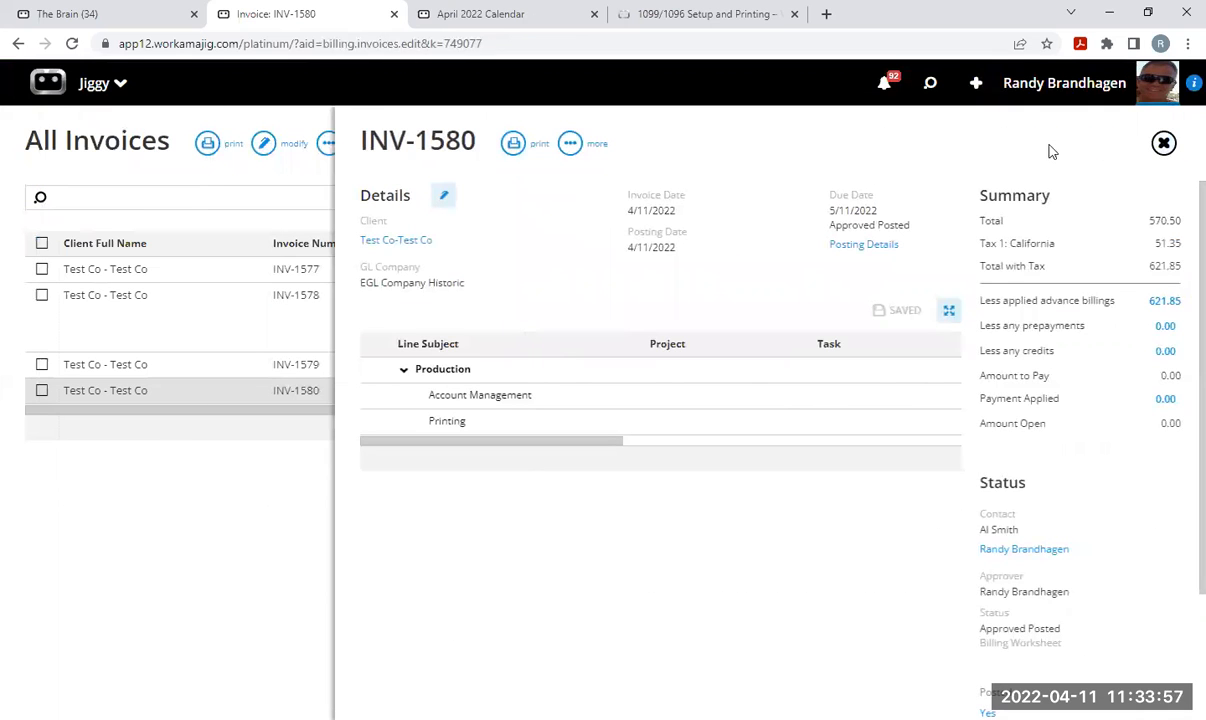
click(571, 148)
click(481, 229)
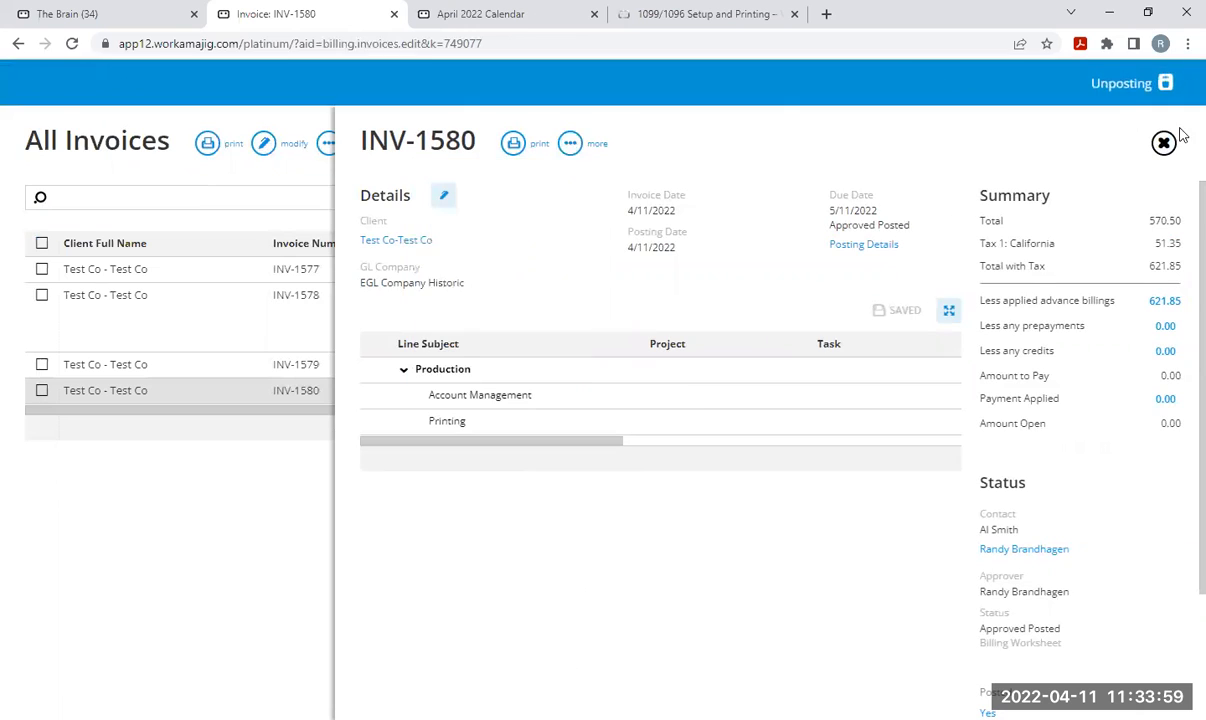
click(1162, 144)
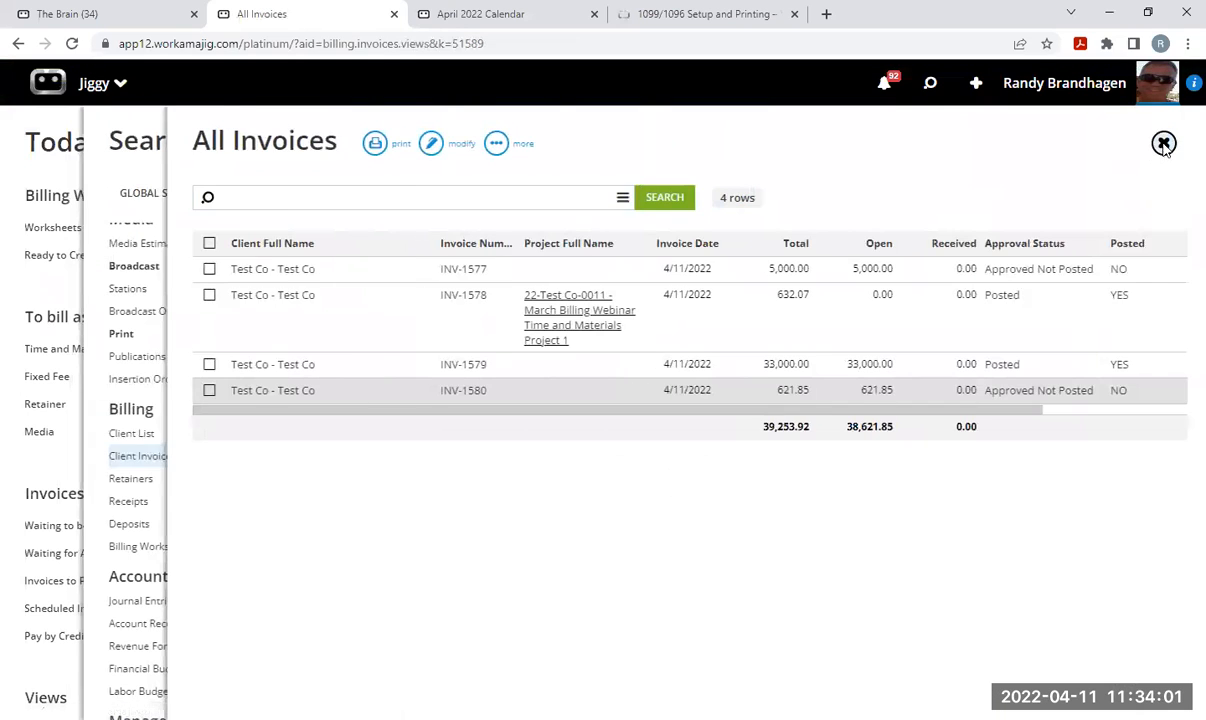
click(1163, 143)
click(1163, 143)
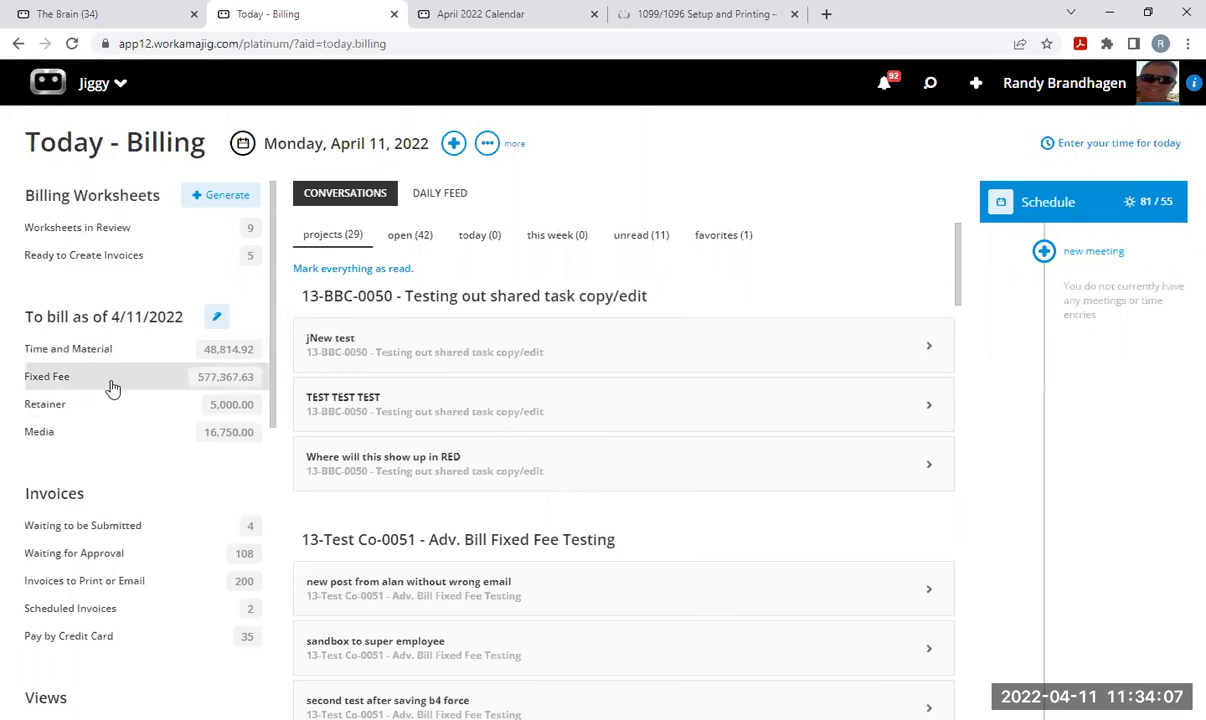
Search the Creatives tasks for march and open project 22-Test Co-0013, March Billing Webinar Fixed Fee Project 1.
click(120, 85)
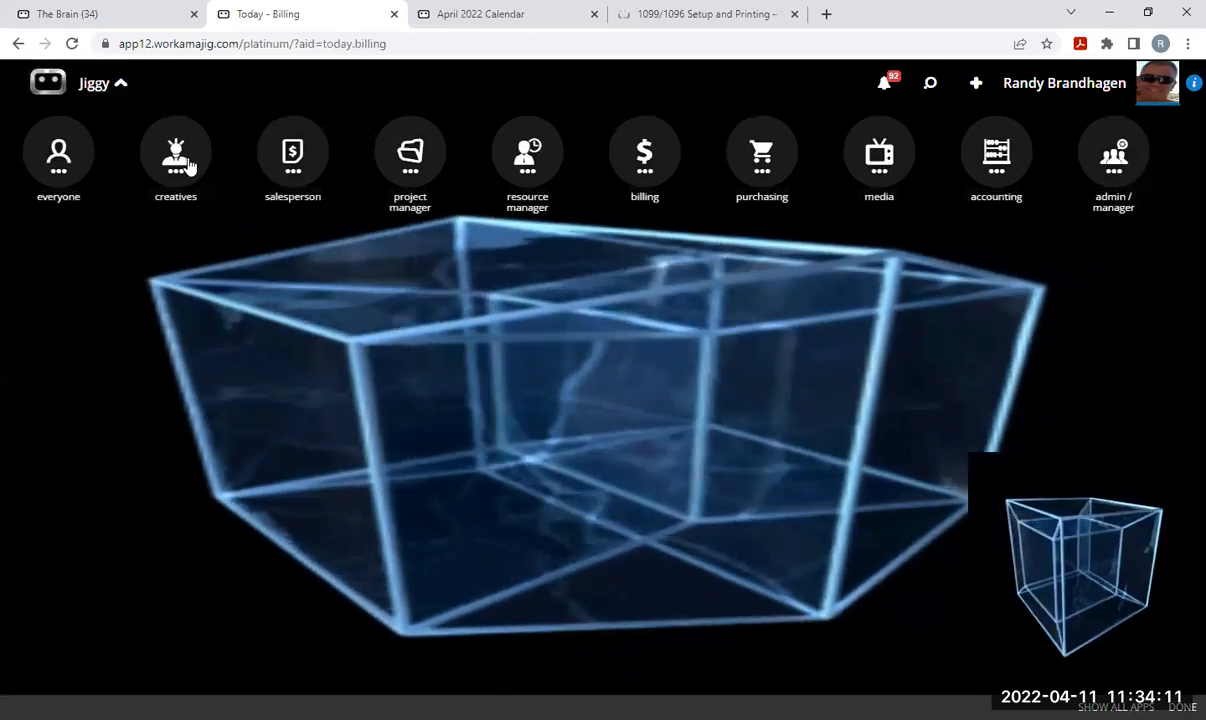
click(178, 160)
click(78, 292)
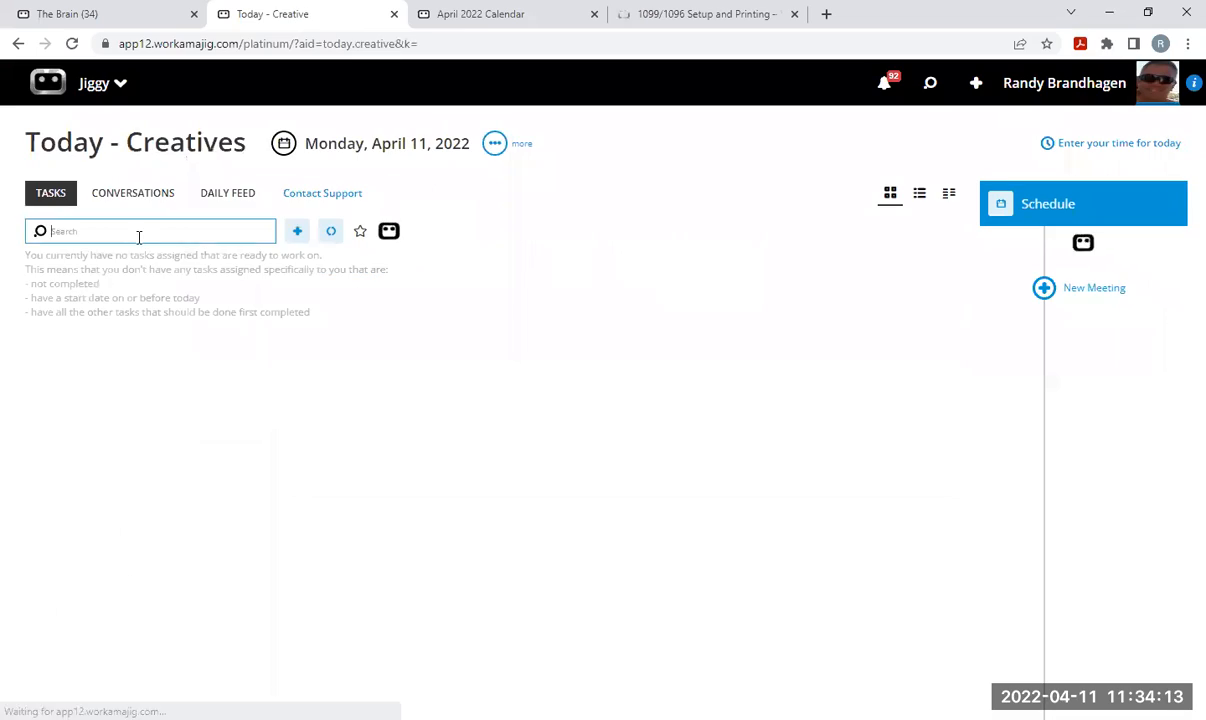
click(142, 230)
text(march)
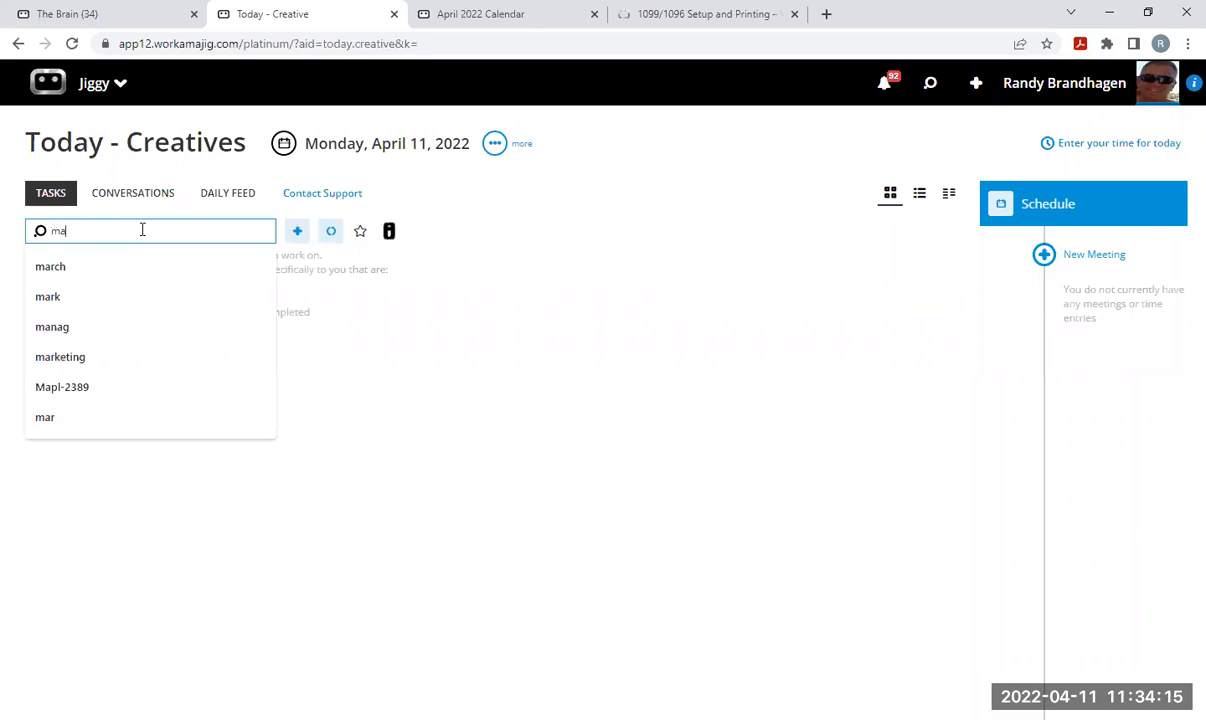
key(Return)
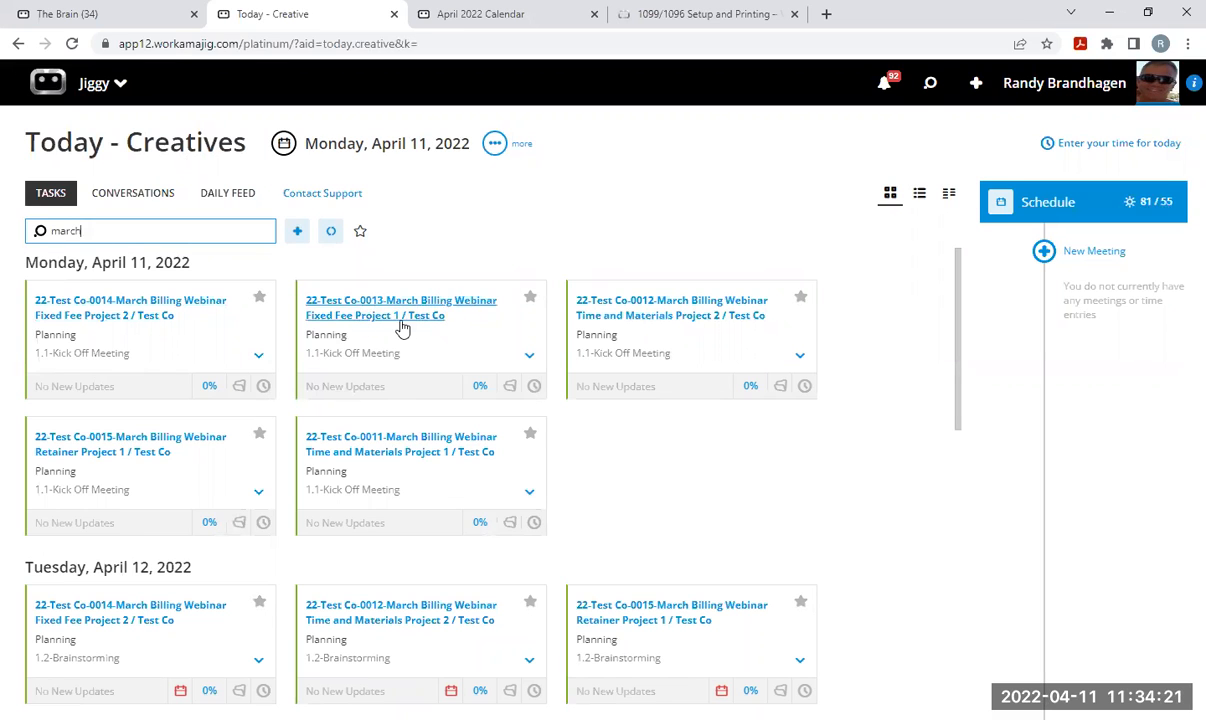
click(373, 313)
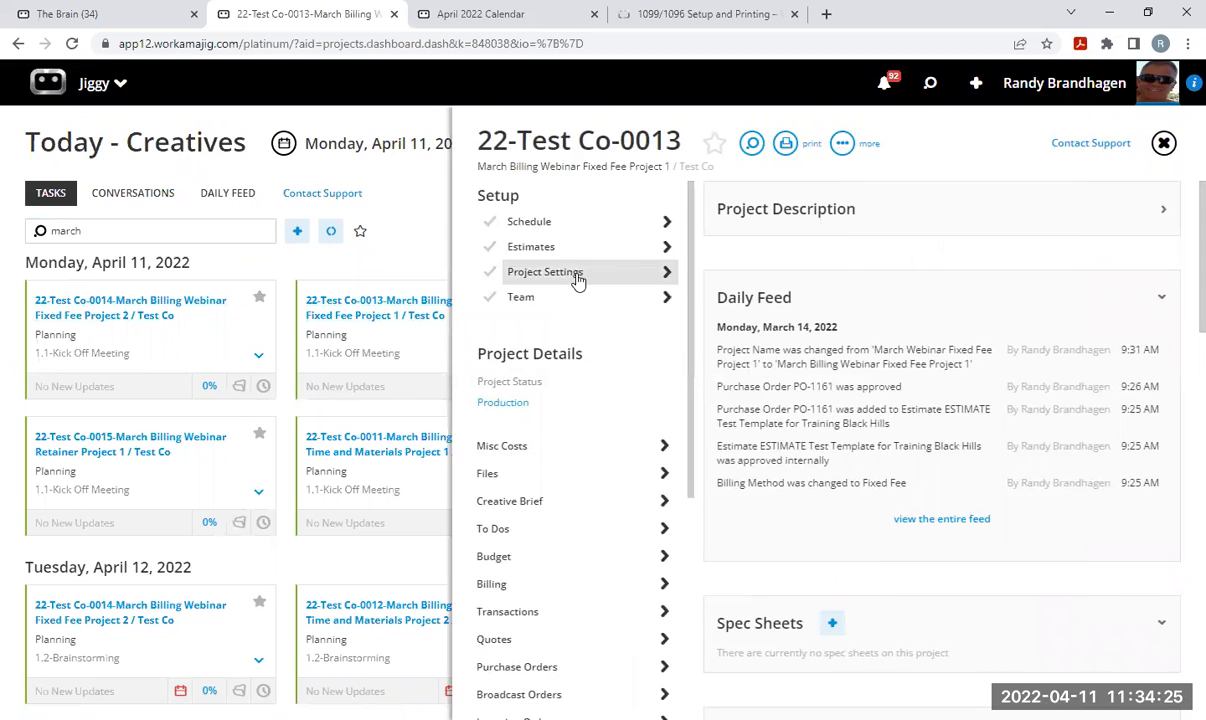
Examine the Billing Options in the project settings, including the Fixed Fee billing method and the Expenses Are Not Included option.
click(577, 274)
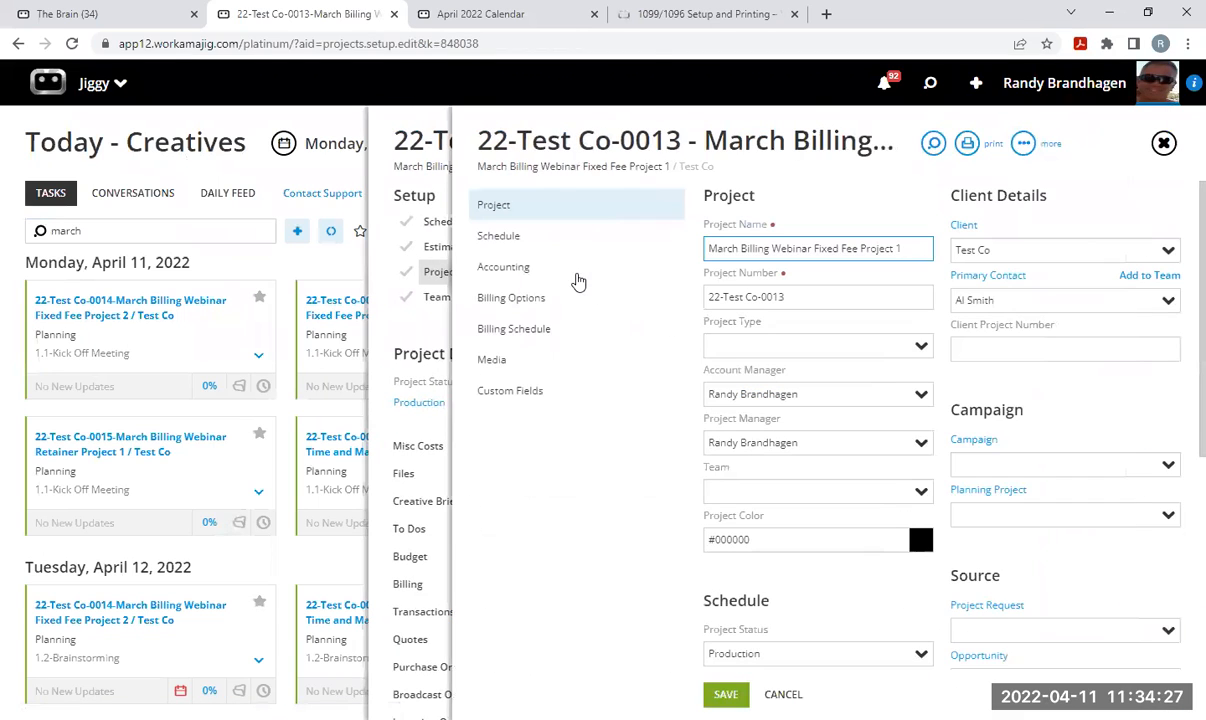
click(539, 300)
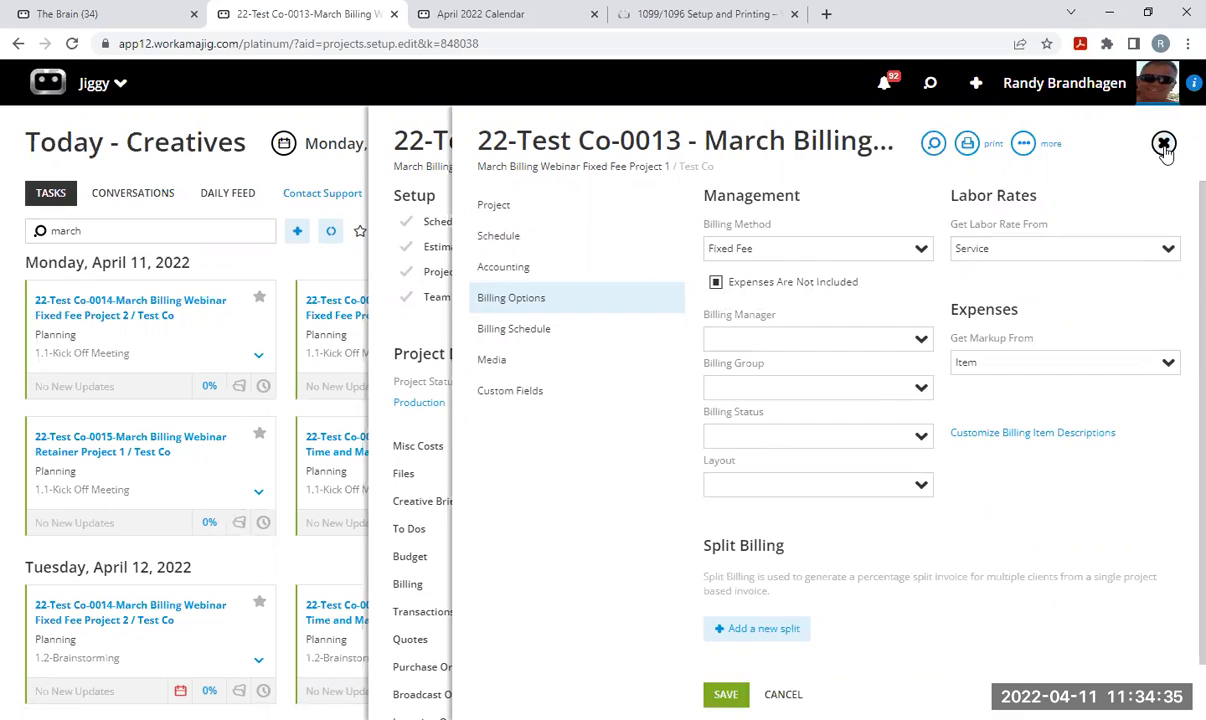
click(717, 284)
click(1163, 143)
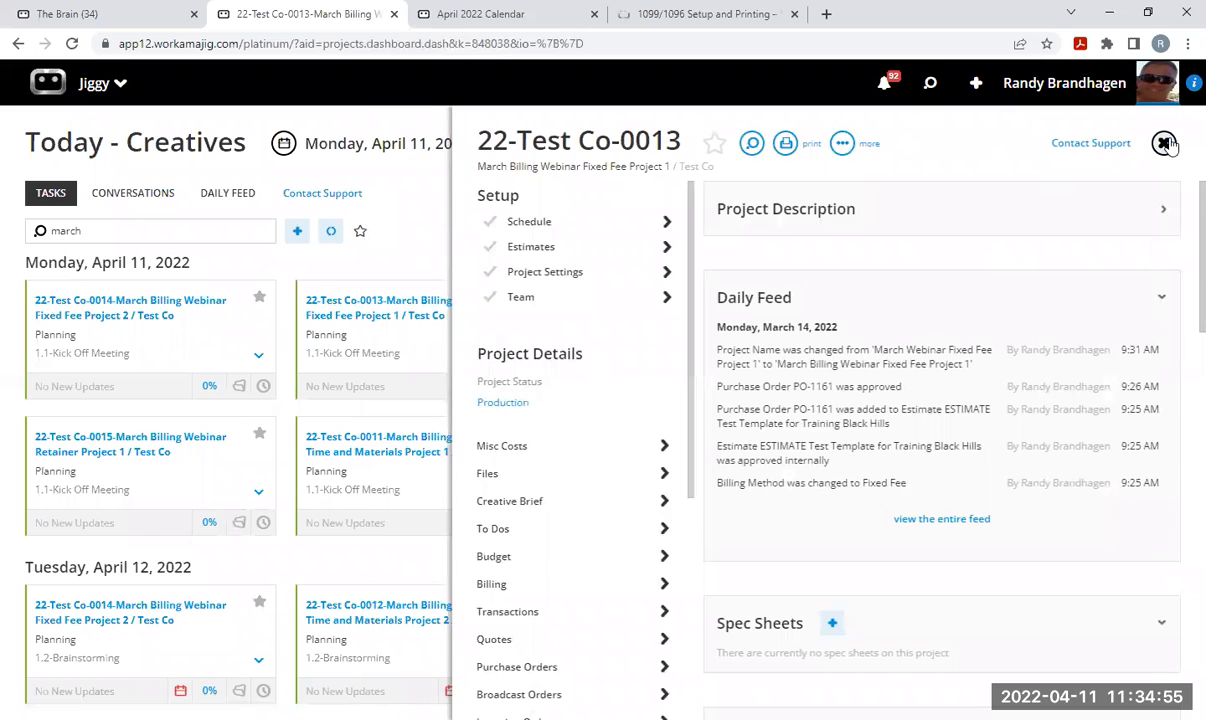
Compare the project's fixed fee billing items with its unbilled actual transactions, and return to the fixed fee billing screen.
click(542, 591)
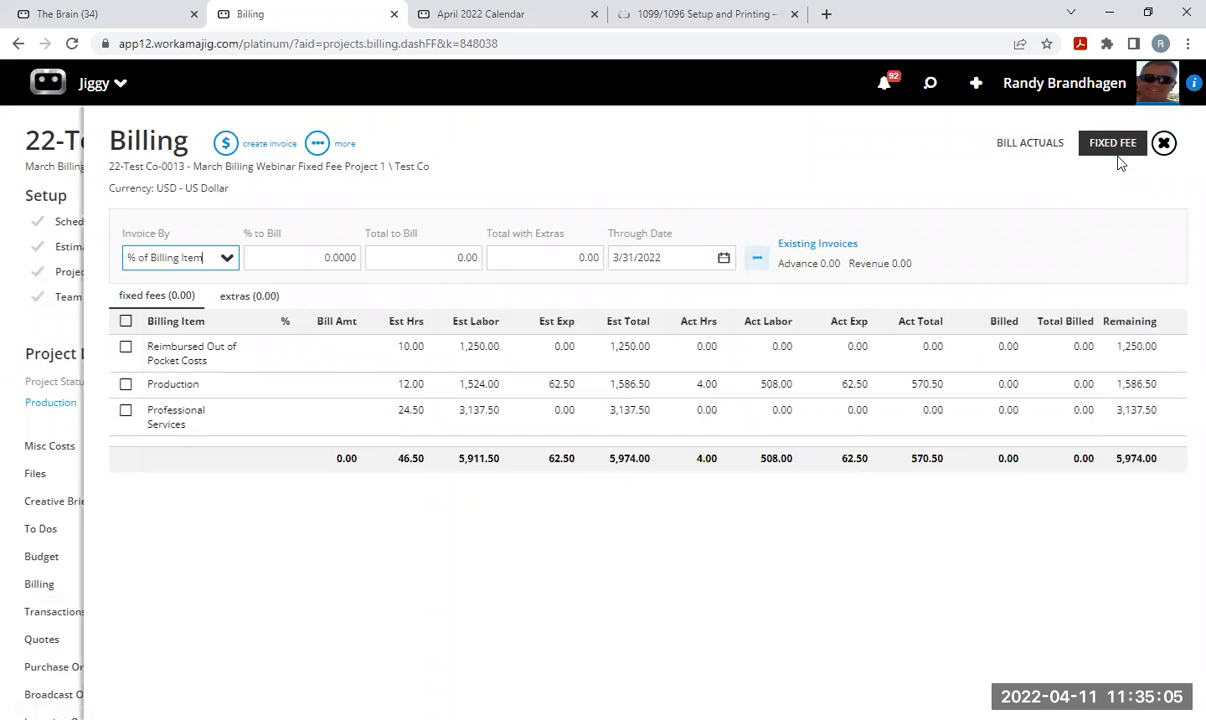
click(1029, 145)
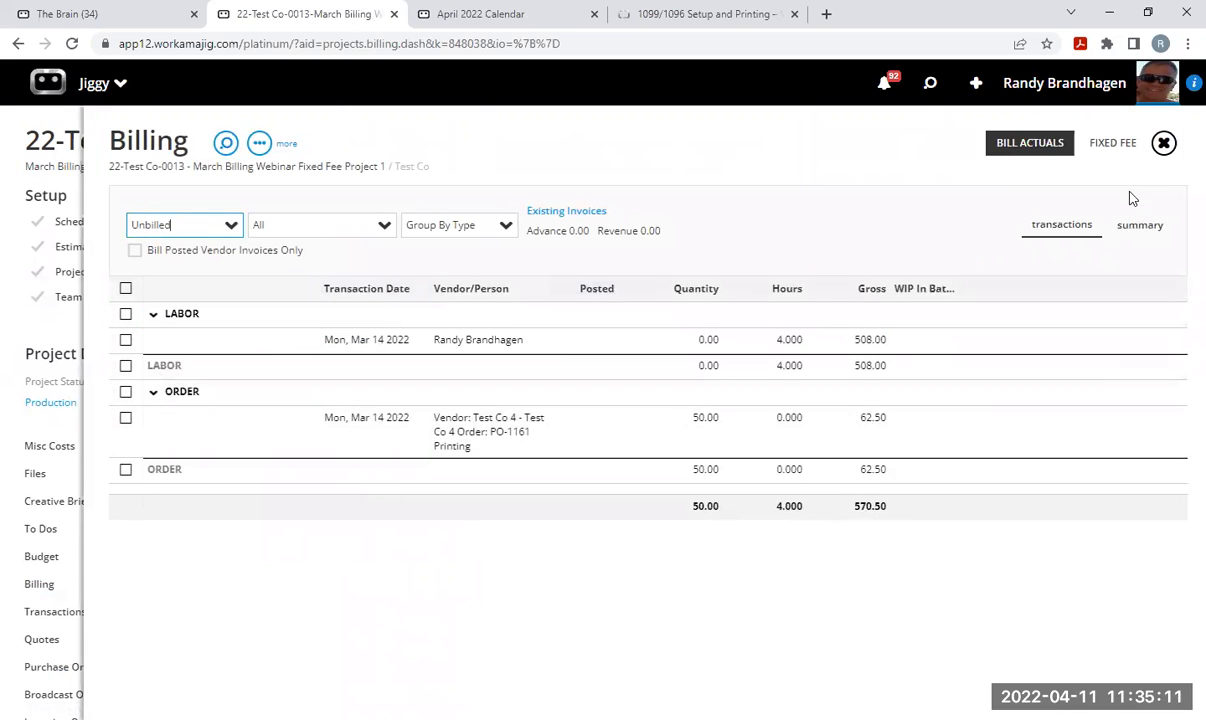
click(1163, 143)
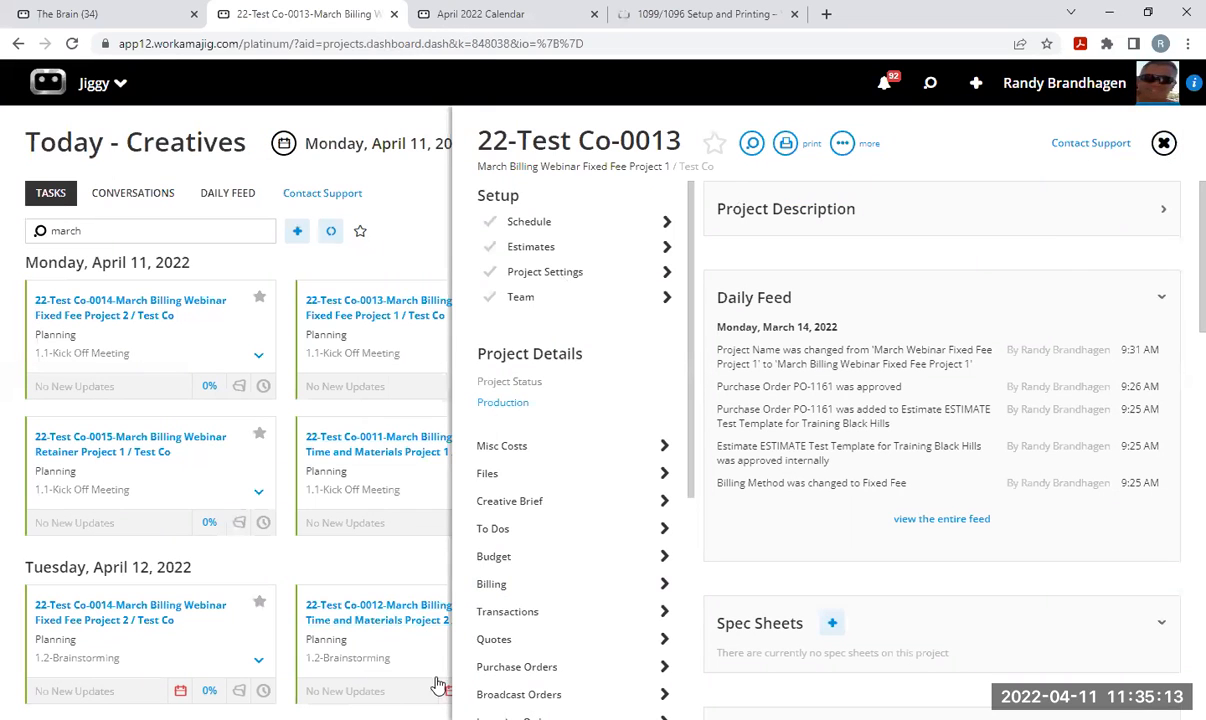
click(522, 586)
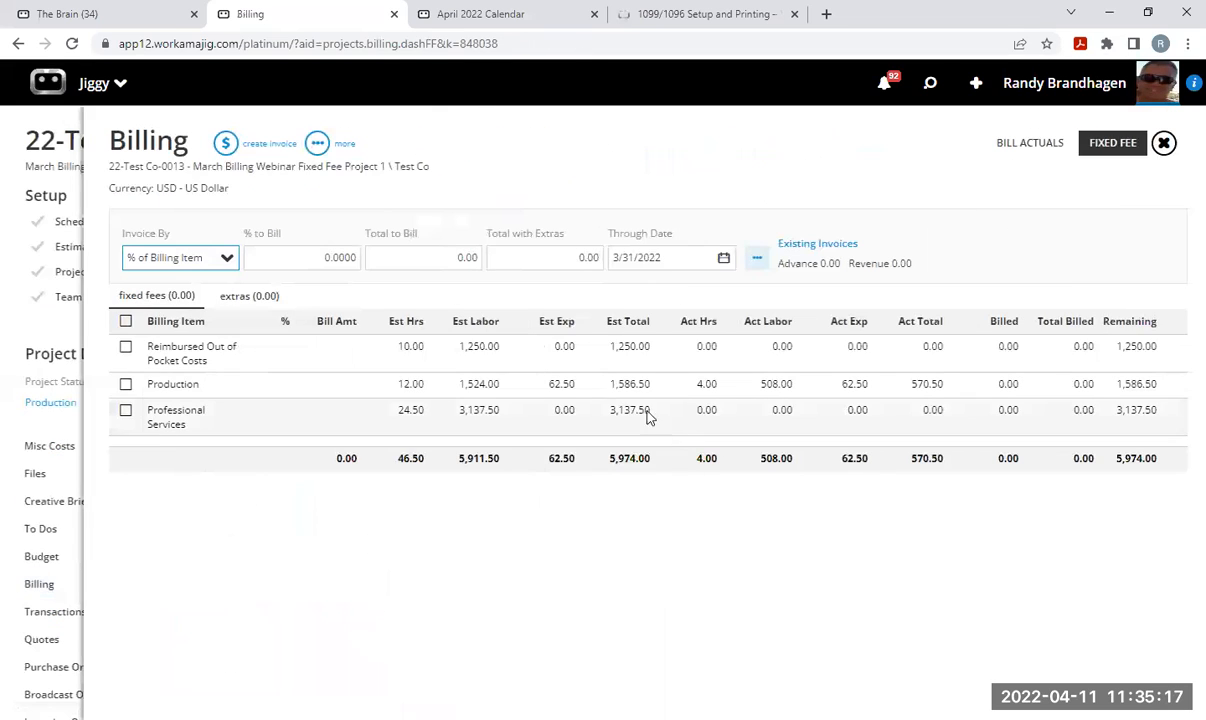
Set the fixed fee billing to invoice by One Amount with 100% to bill.
click(215, 254)
click(108, 289)
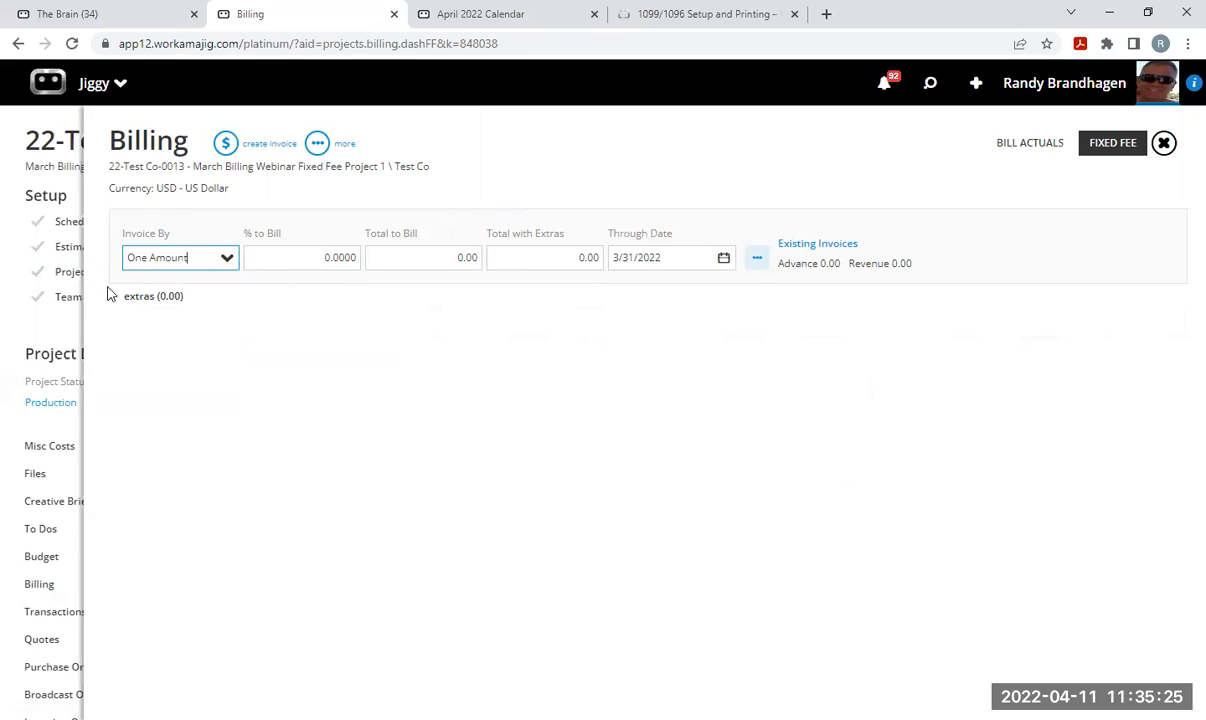
double_click(335, 257)
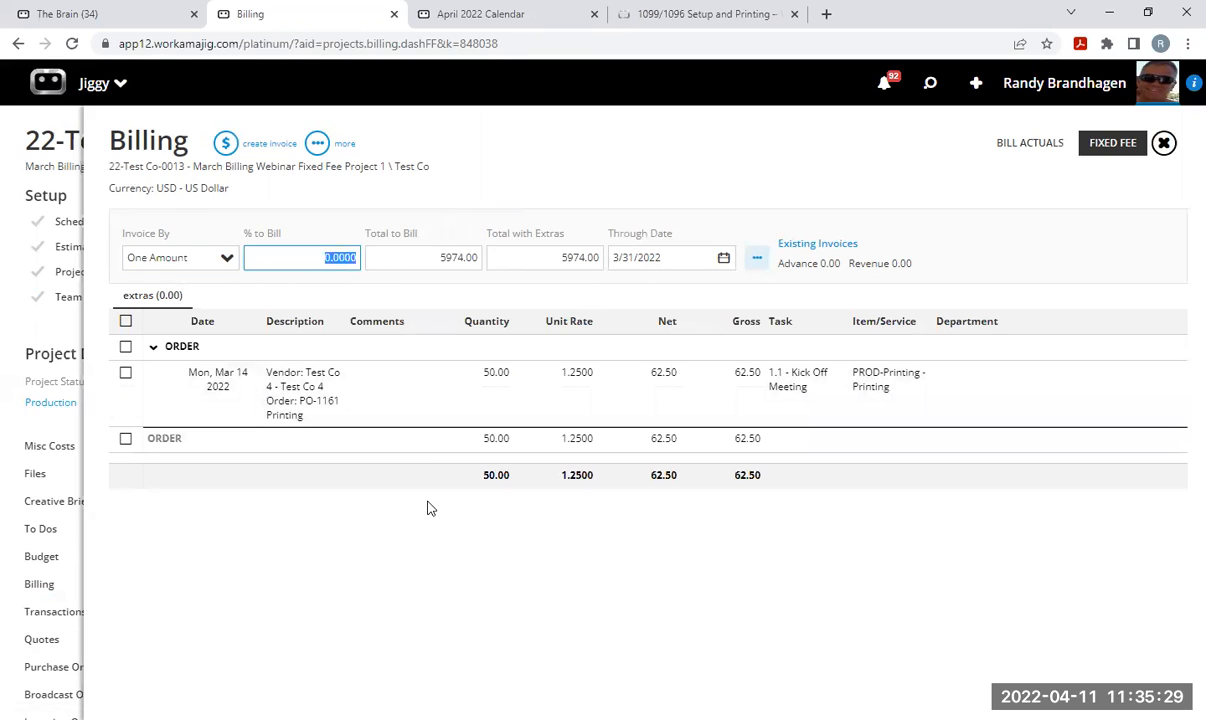
text(100)
key(Tab)
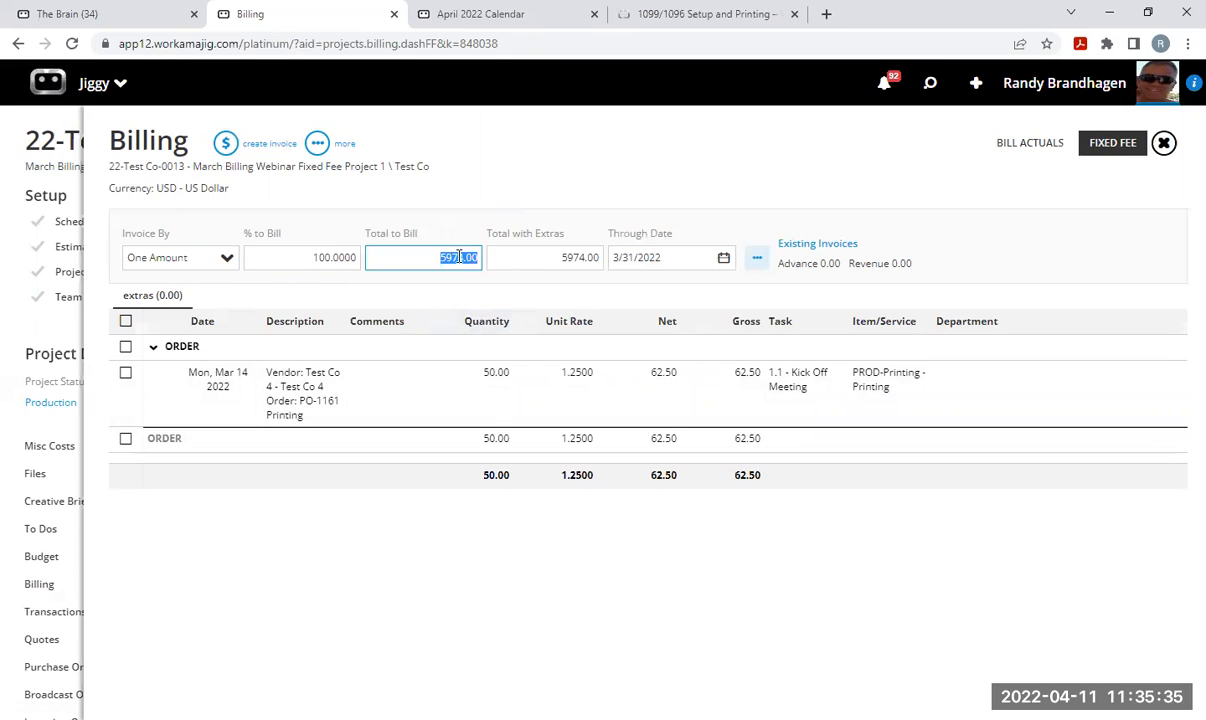
Set the total to bill to 5900, and replace it with a % to Bill of 50.
text(59)
key(Tab)
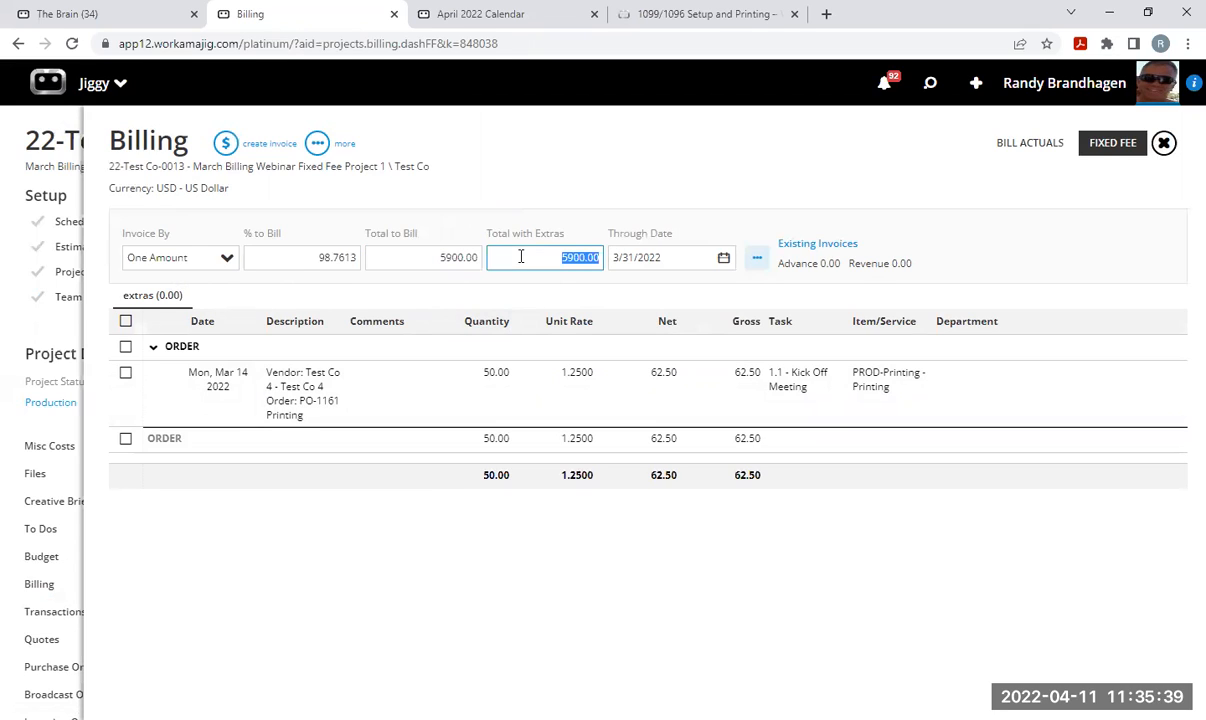
click(350, 256)
text(50)
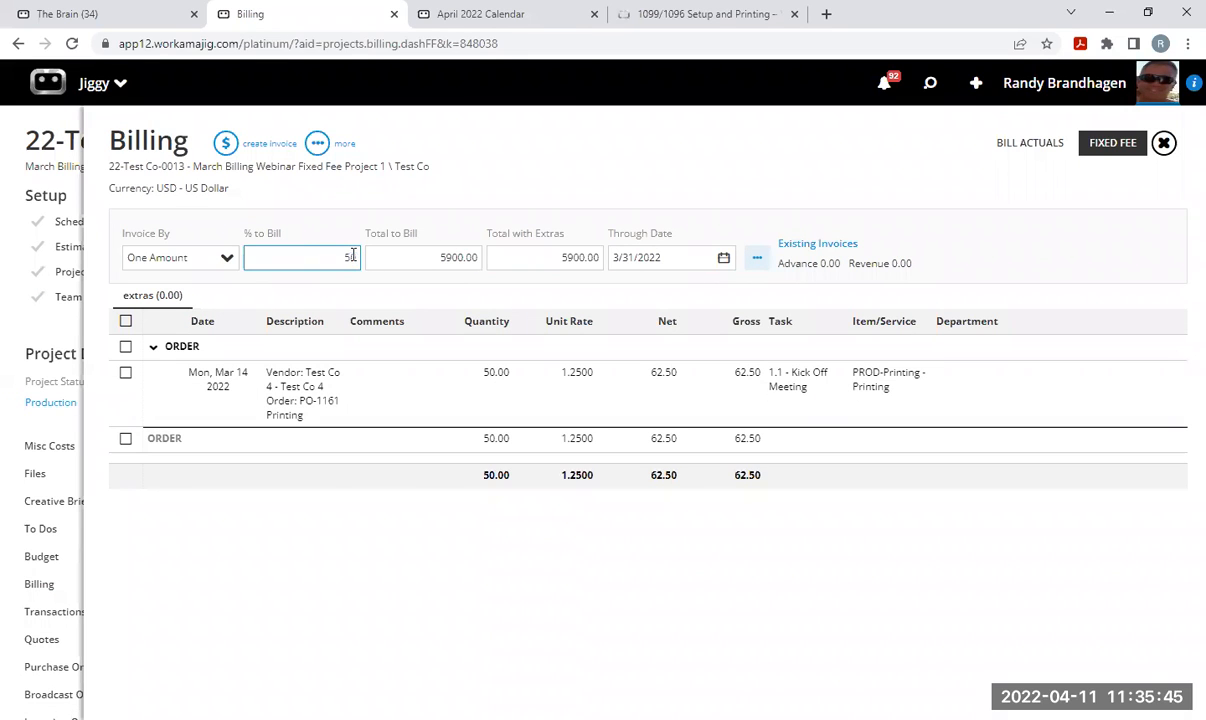
key(Tab)
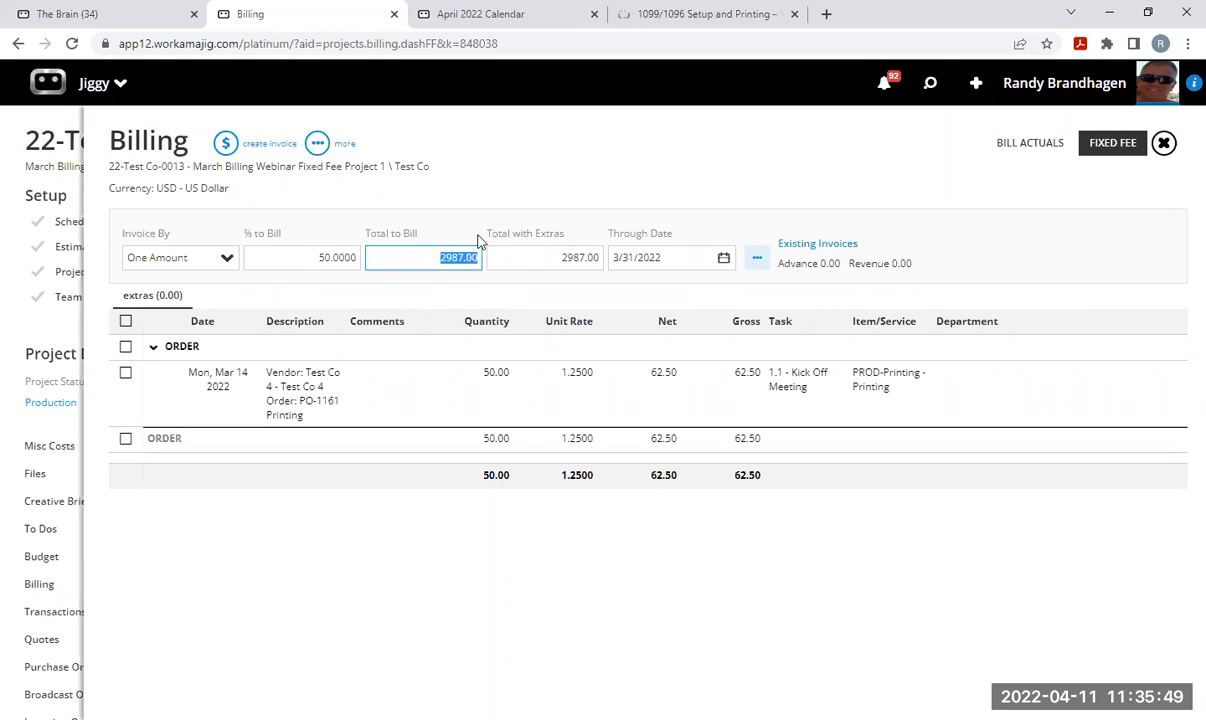
Switch the fixed fee billing to % of Service/Item, and bill 50% of Account Management and General/Admin.
click(227, 259)
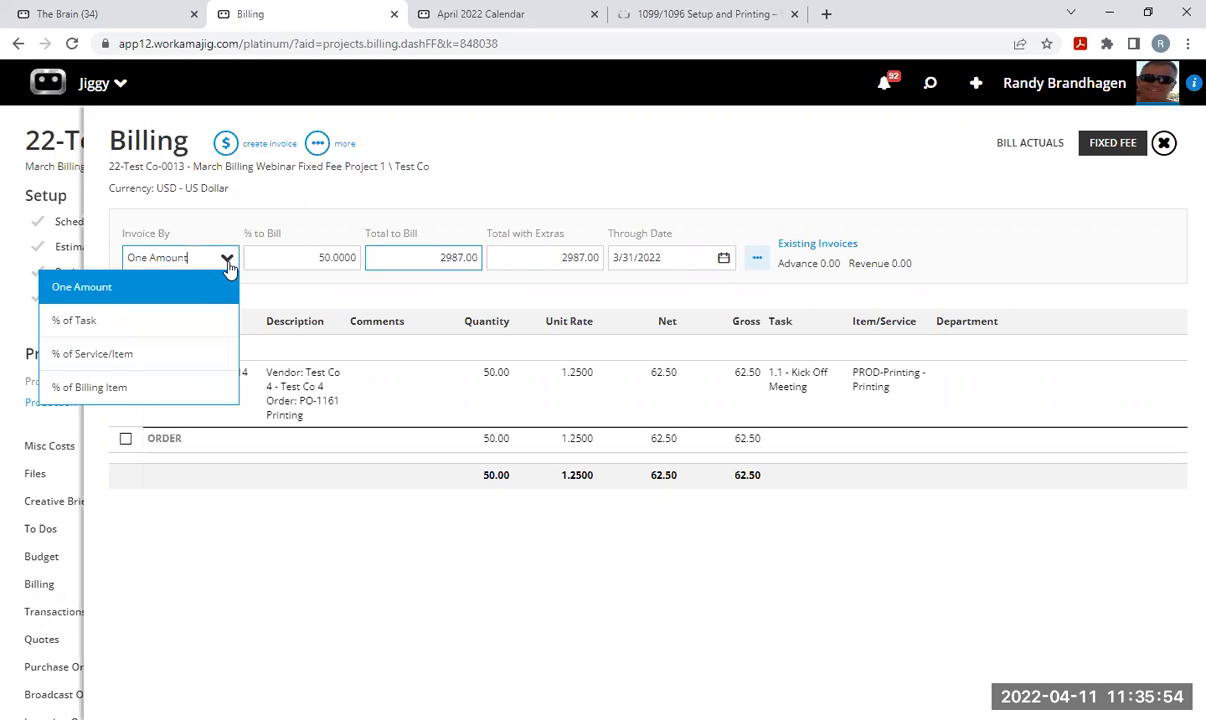
click(118, 356)
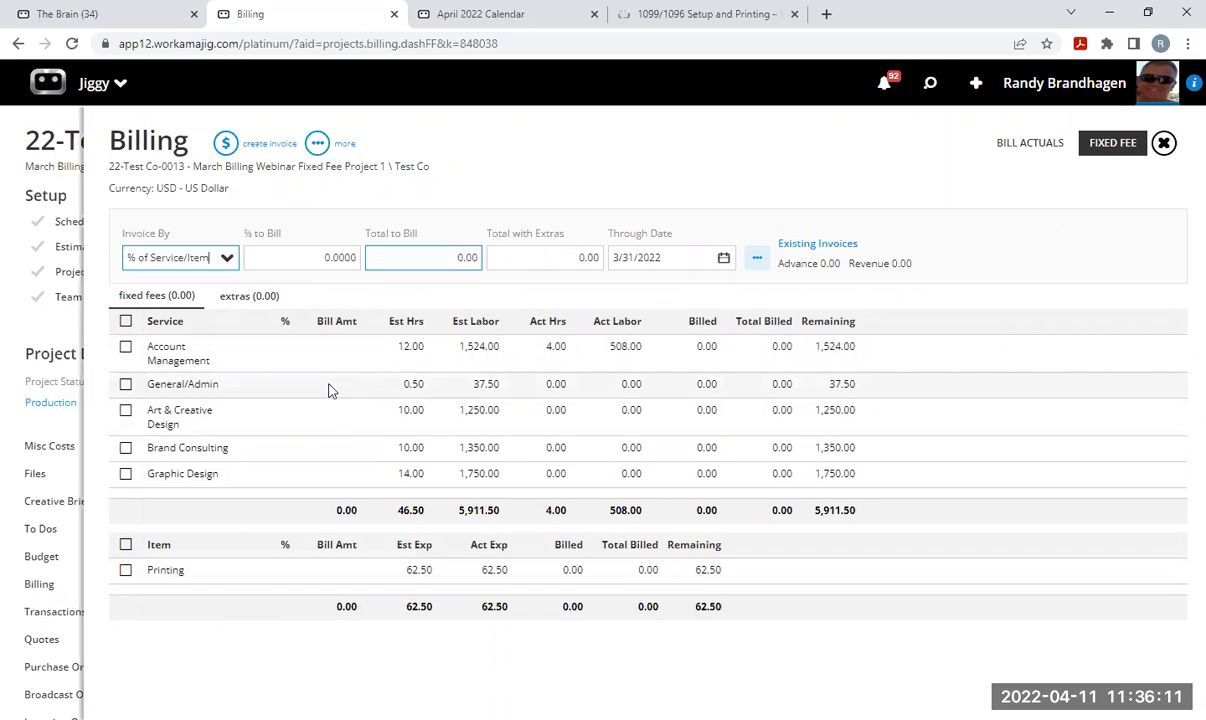
click(283, 355)
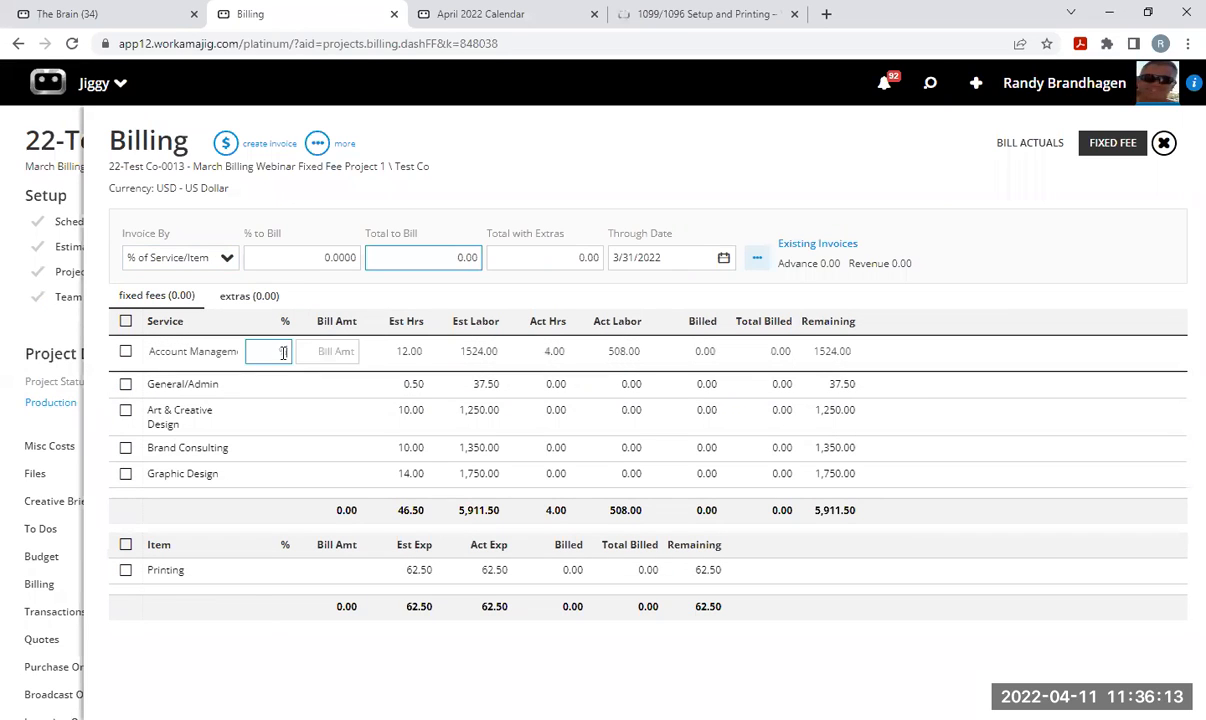
text(50)
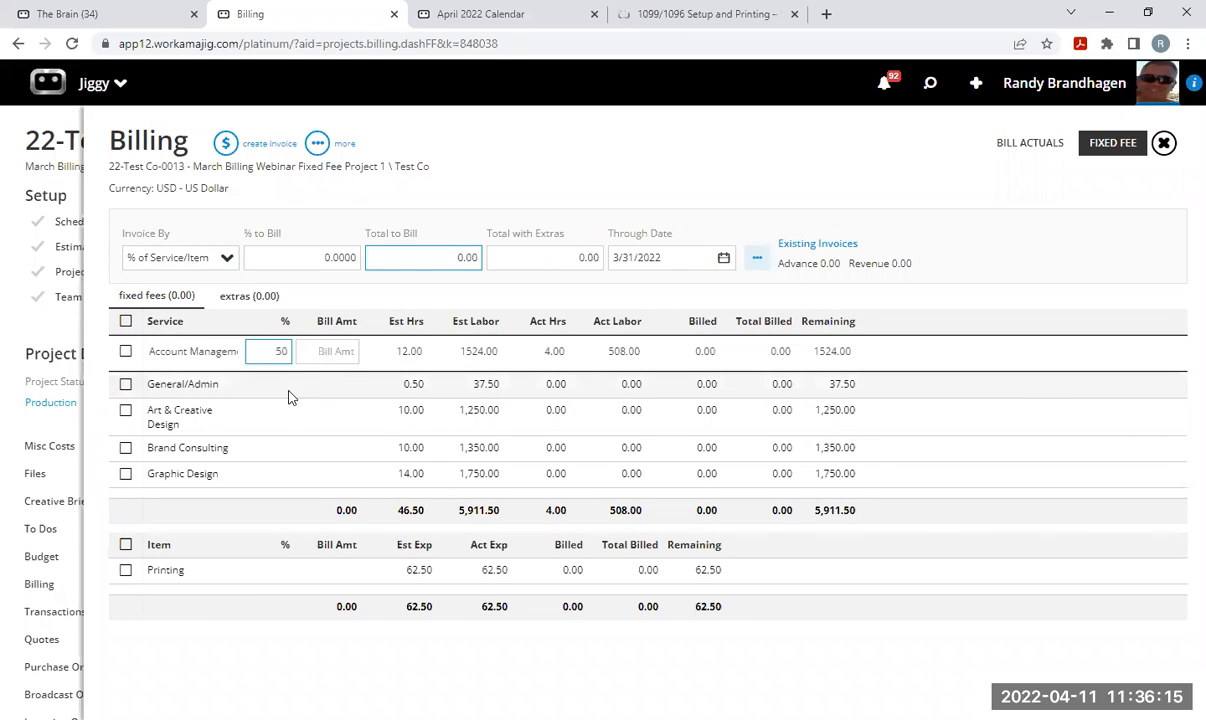
click(280, 390)
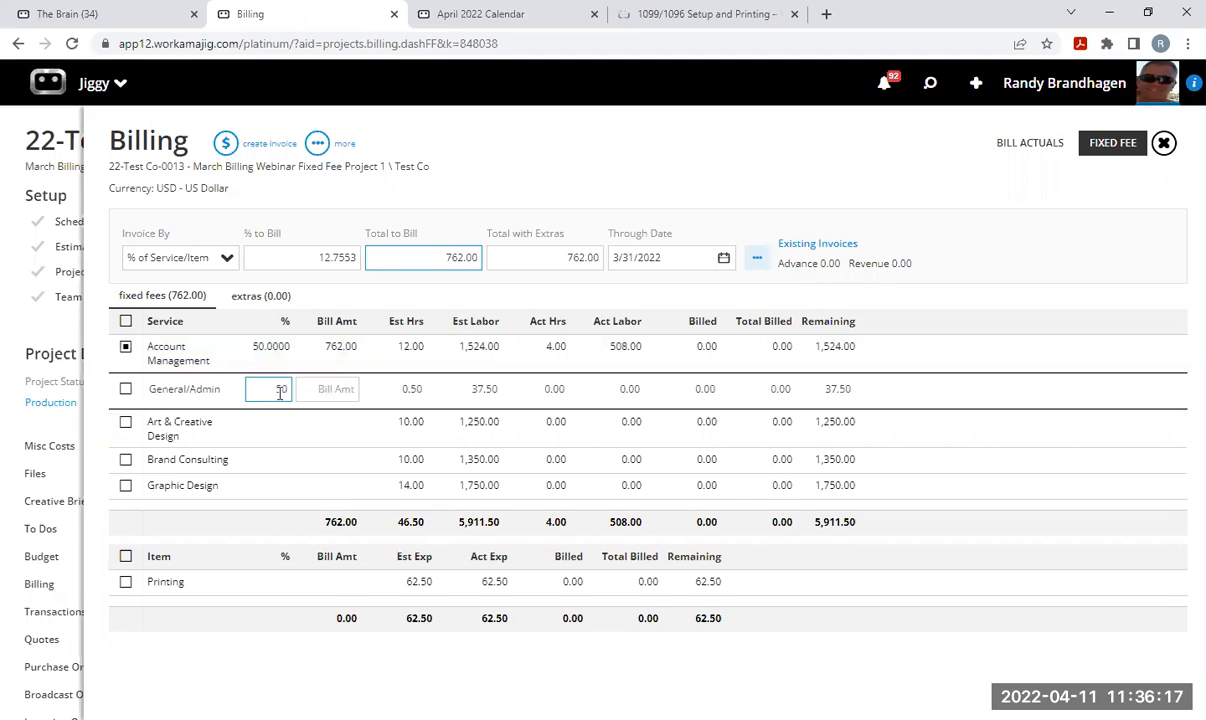
Set the billing percentage to 100 for Art & Creative Design, Brand Consulting and Graphic Design.
click(270, 421)
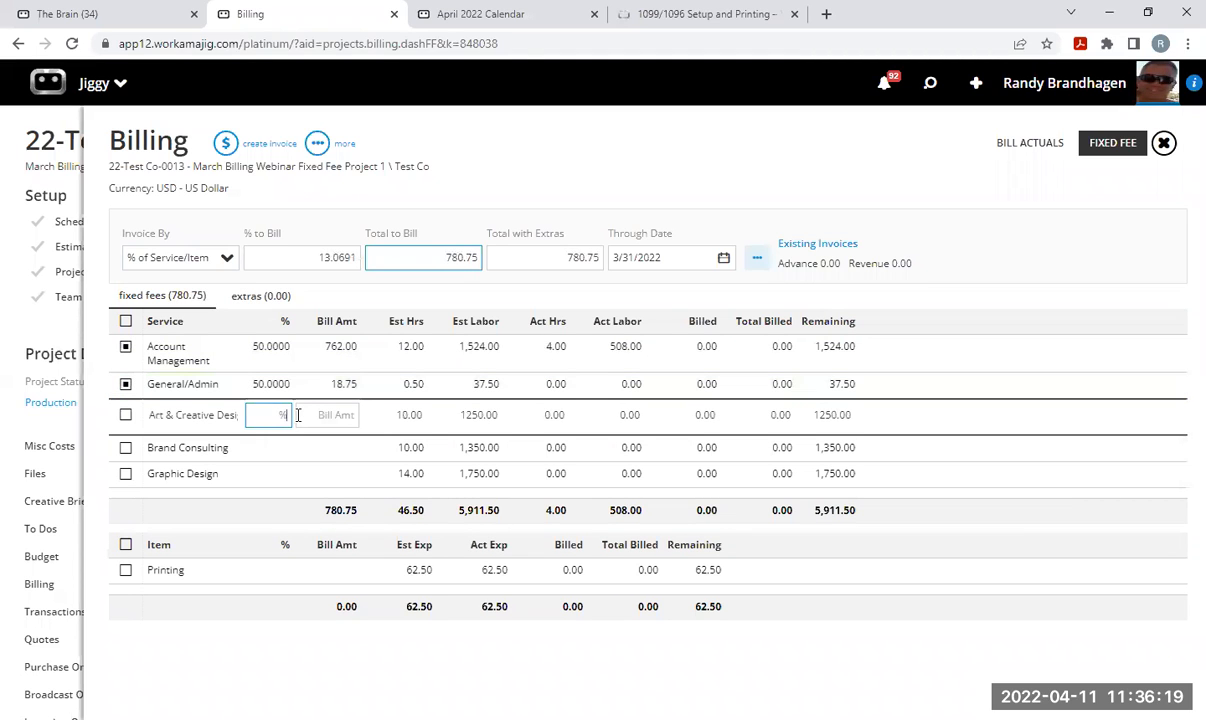
click(268, 452)
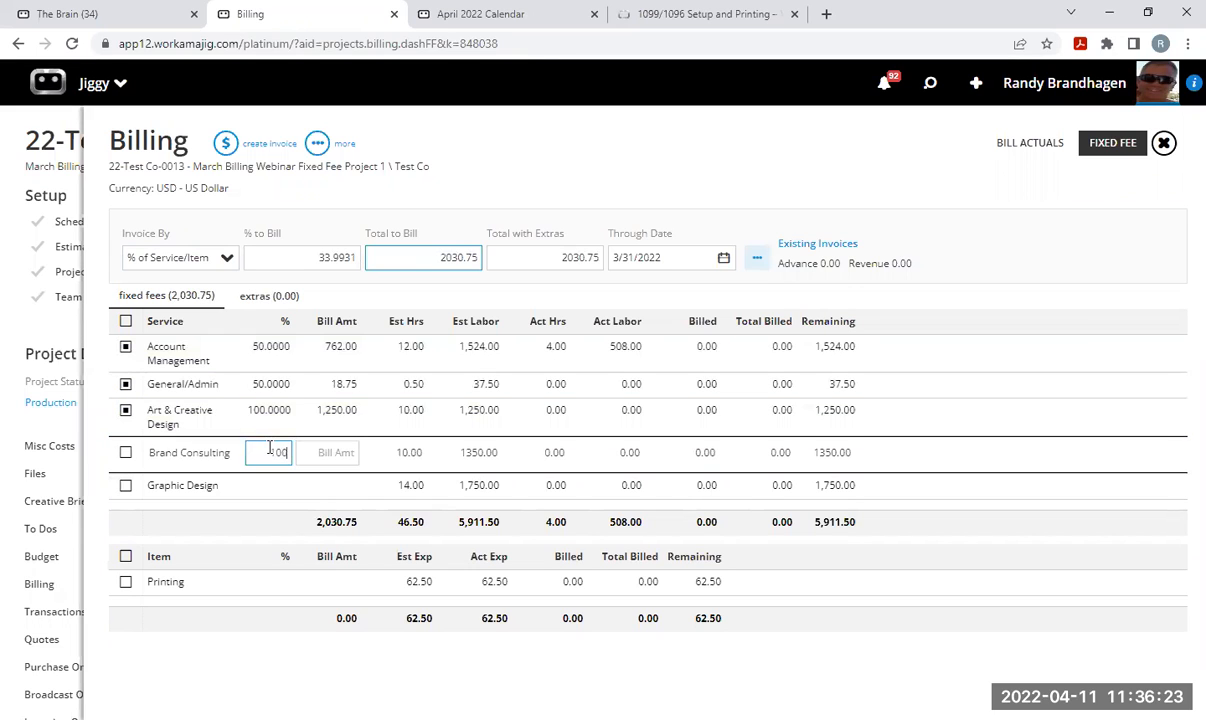
text(100)
click(270, 481)
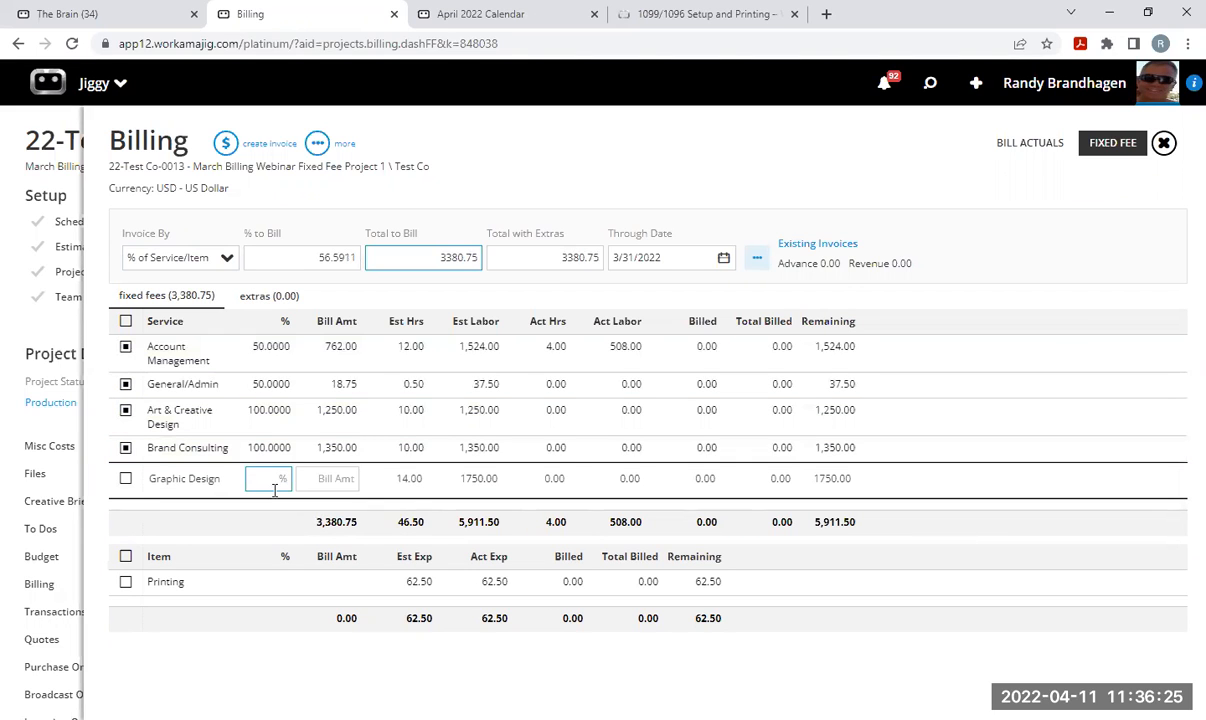
text(100)
click(272, 628)
Set the billing percentage of the Printing item to 100.
click(283, 577)
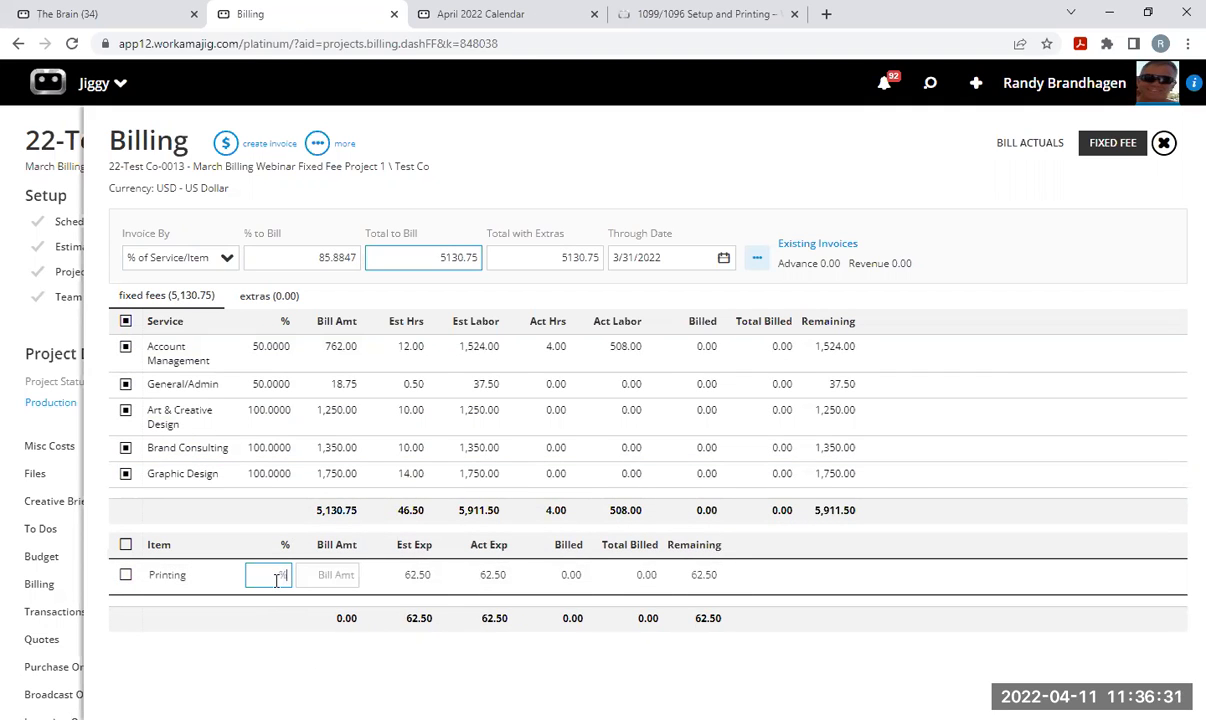
text(100)
key(Tab)
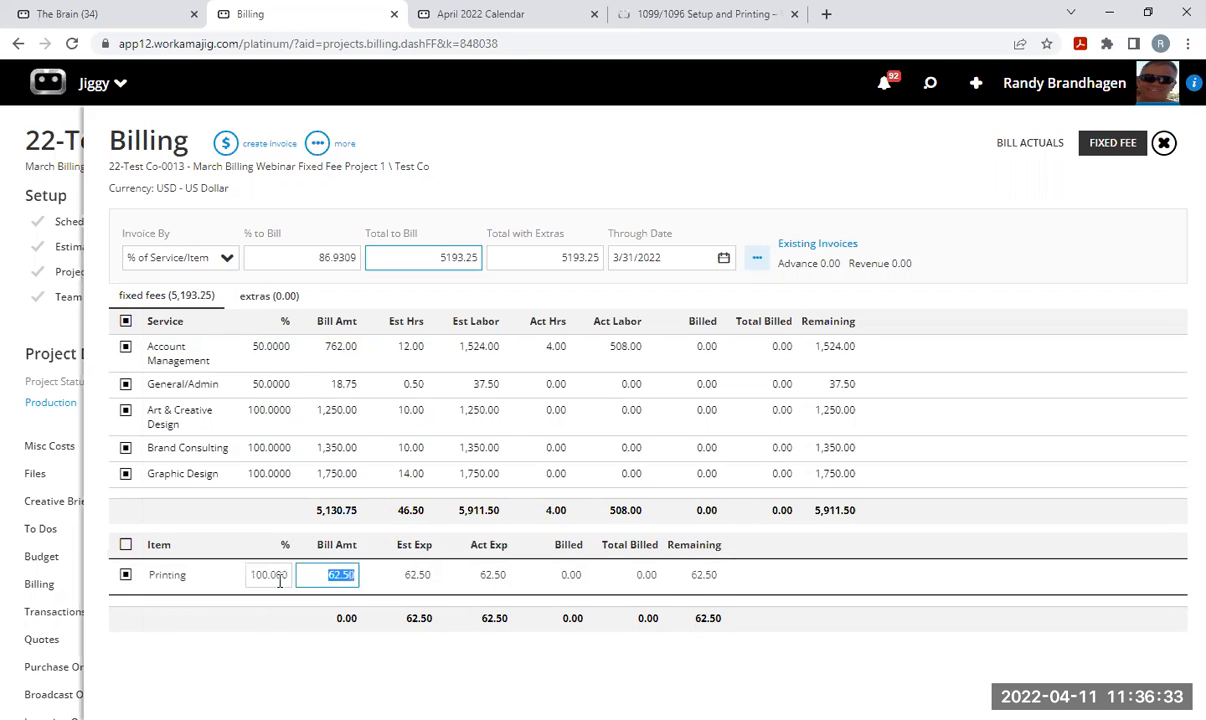
click(273, 606)
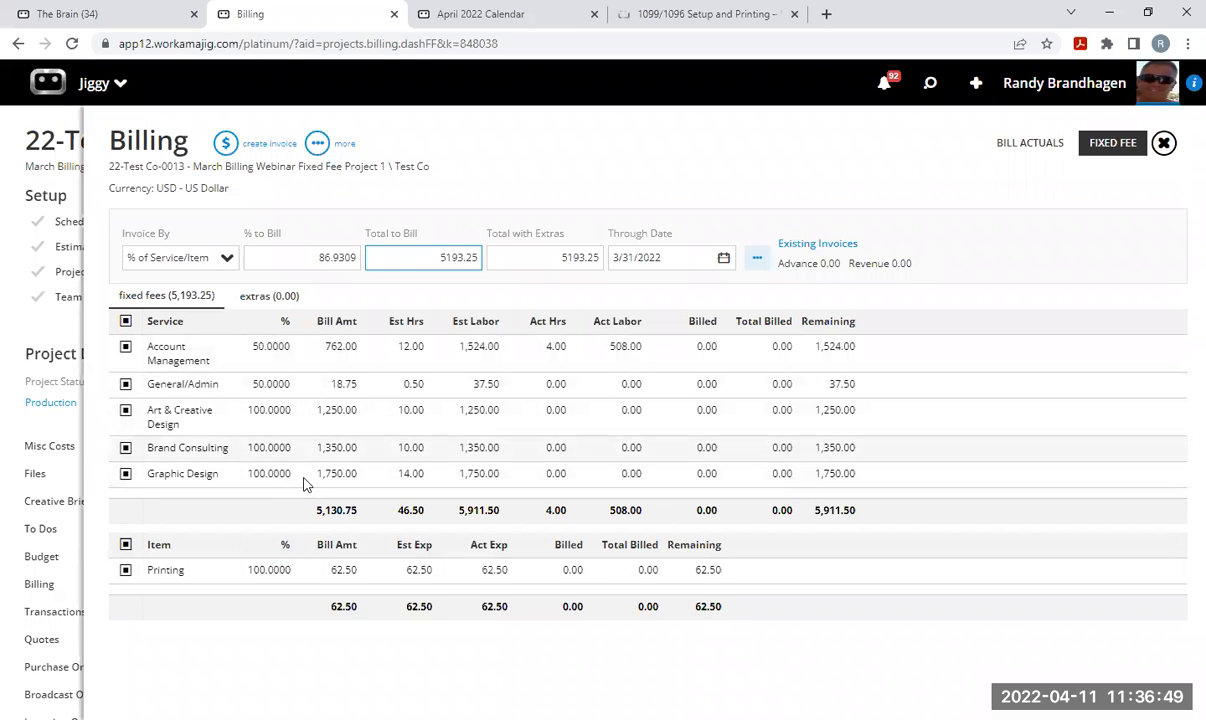
Create a revenue invoice from the project's fixed fee billing, and approve and post it.
click(228, 145)
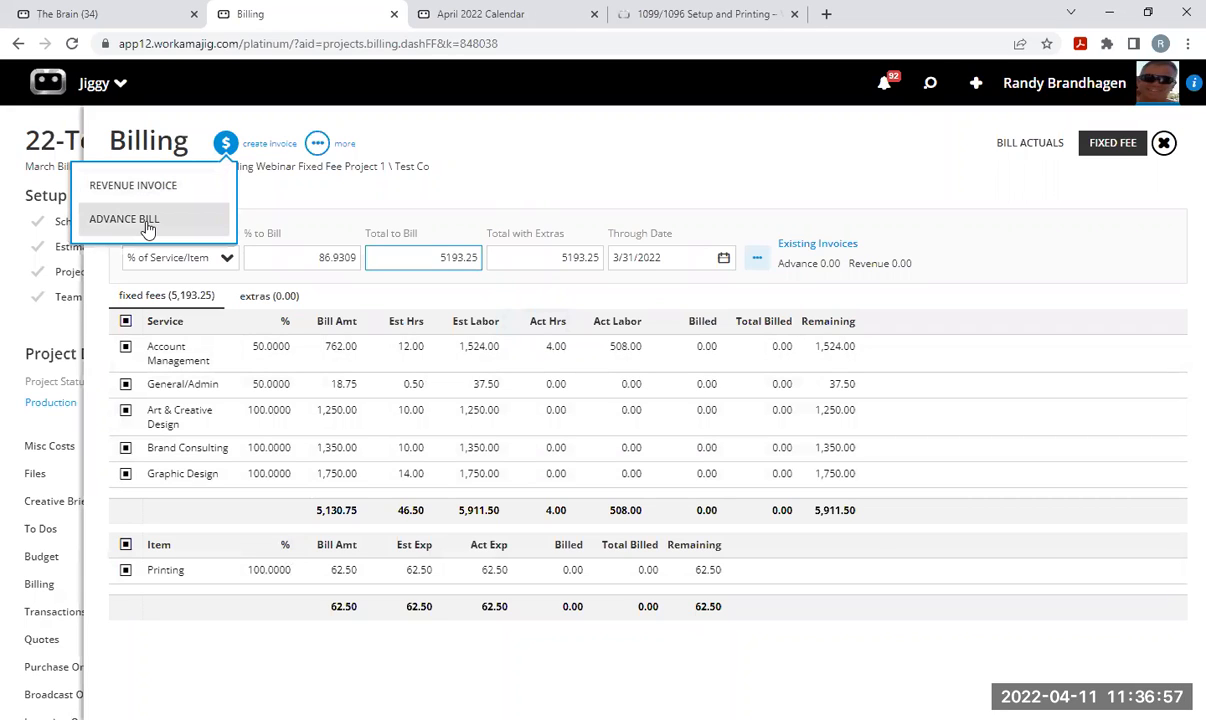
click(166, 188)
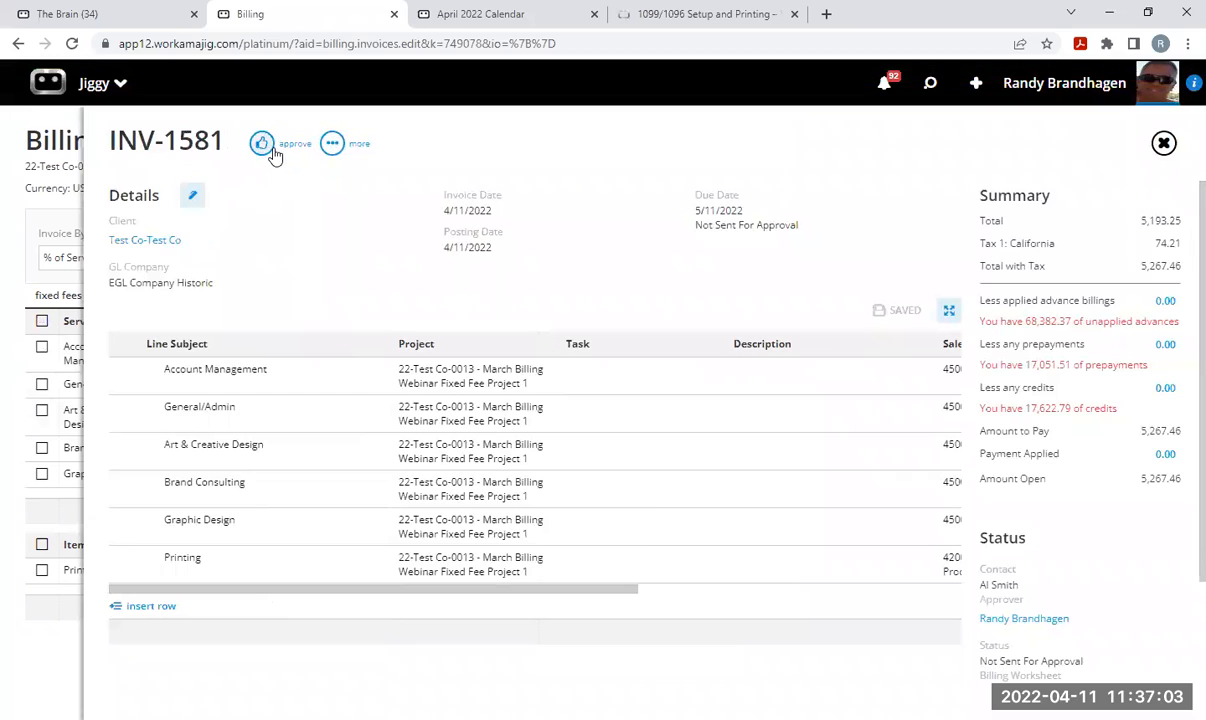
click(264, 146)
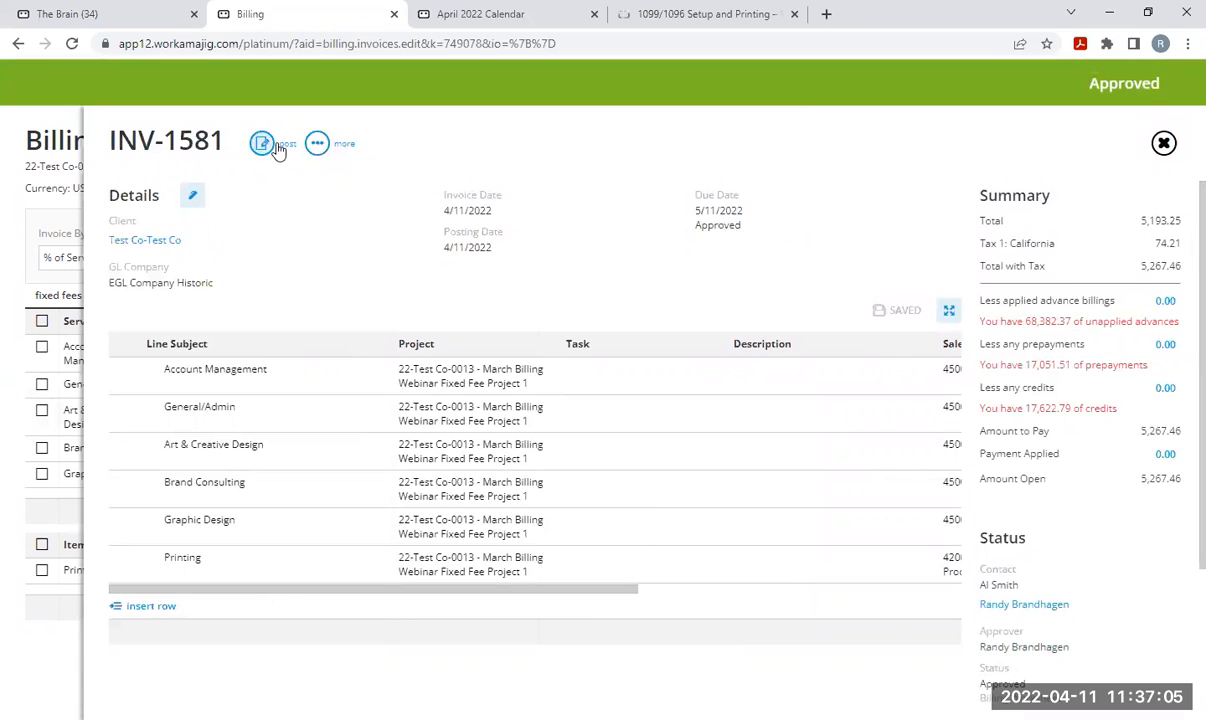
click(265, 146)
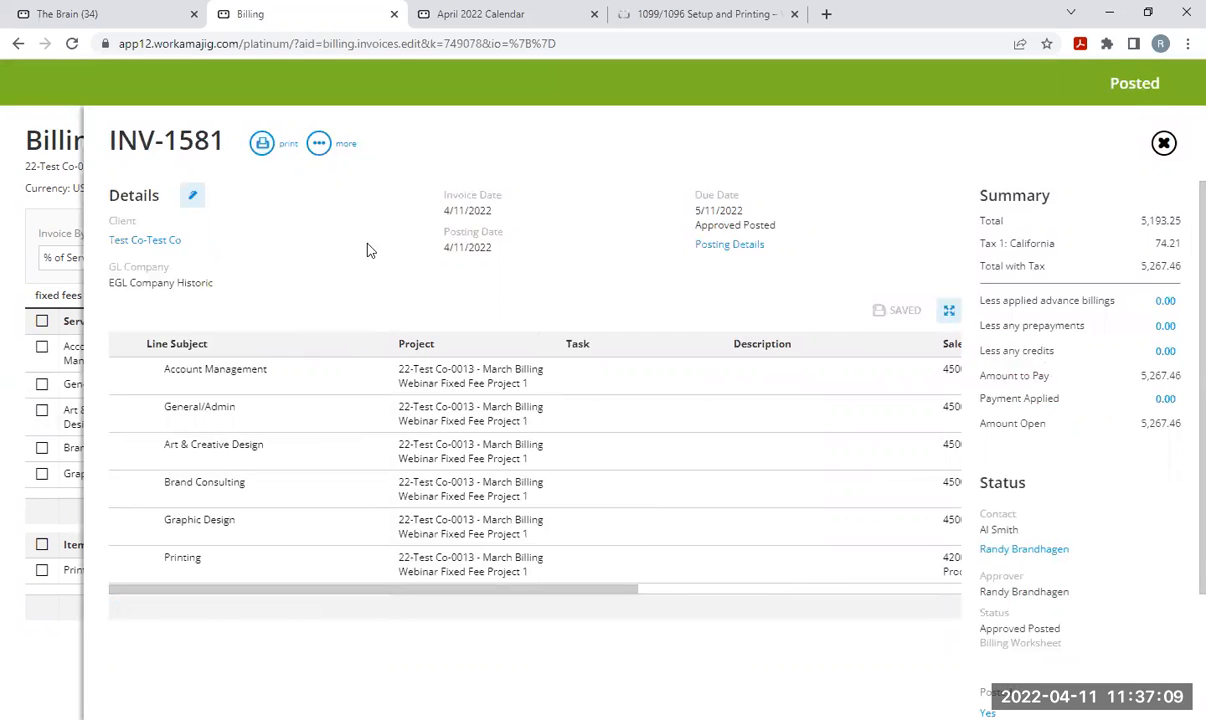
Review the accrual posting details of the posted invoice, including its header, revenue lines and sales taxes.
click(729, 245)
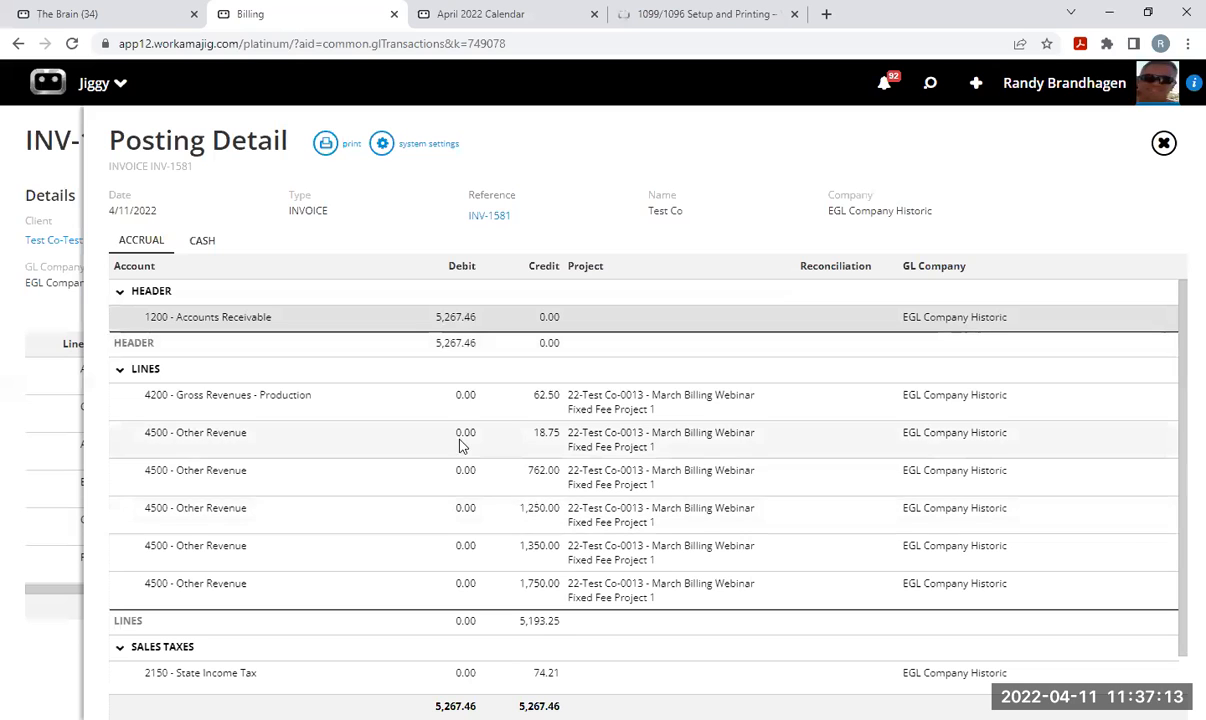
scroll(455, 440, down, 1)
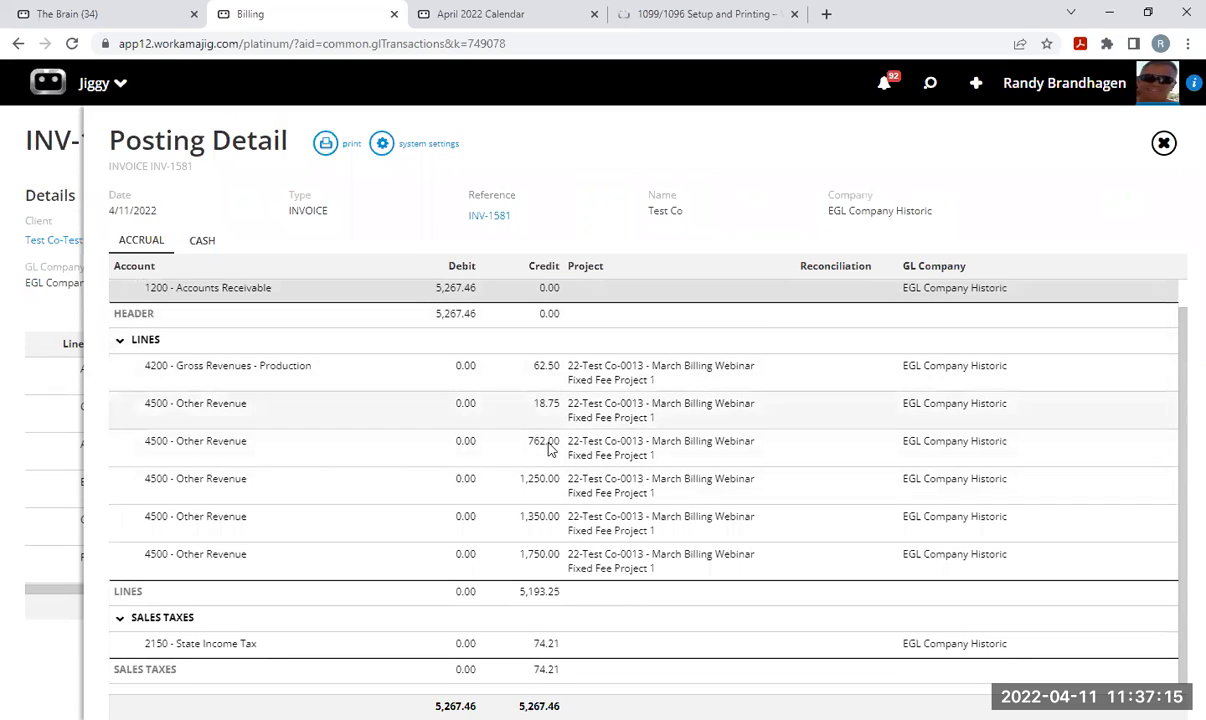
scroll(560, 470, up, 1)
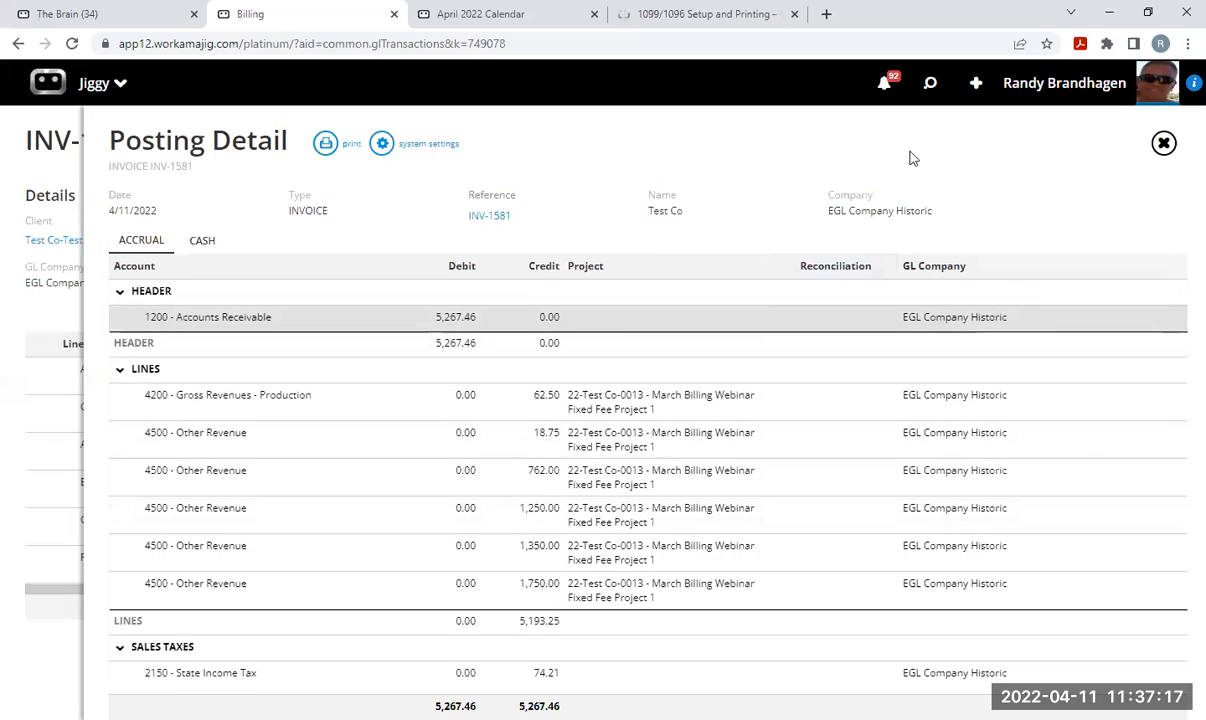
click(1165, 145)
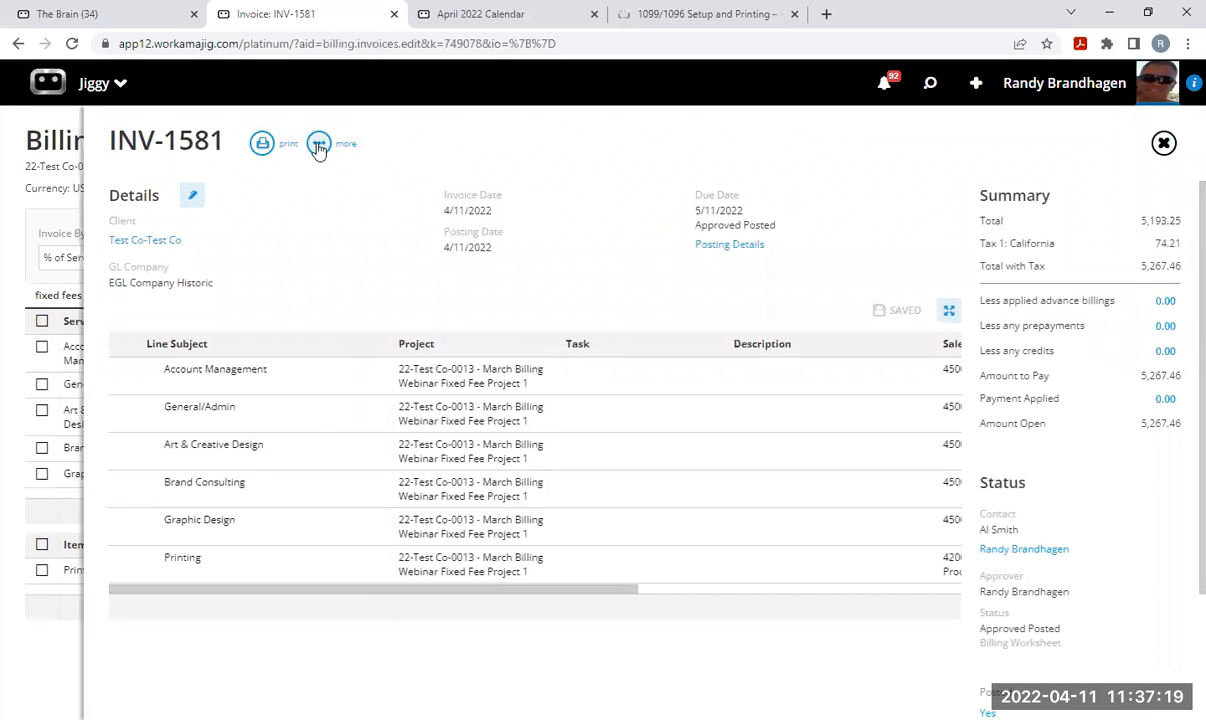
Unpost the invoice and apply advance billing INV-1579 to it.
click(316, 145)
click(222, 222)
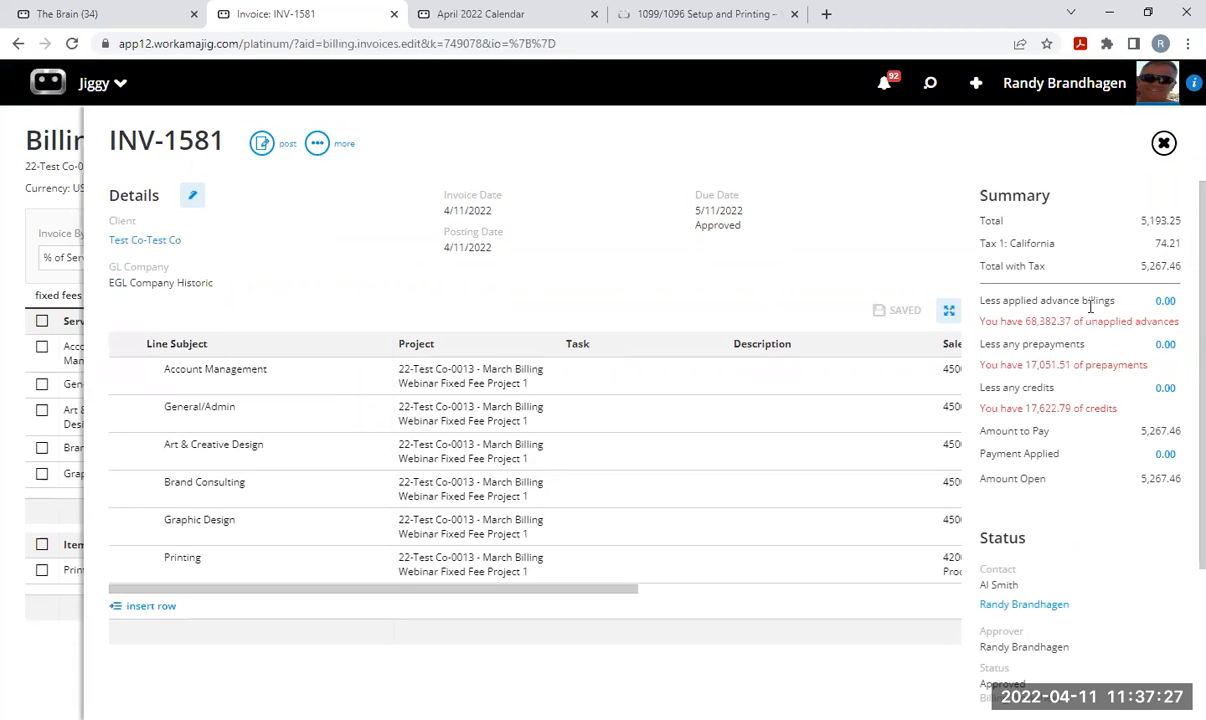
click(1164, 301)
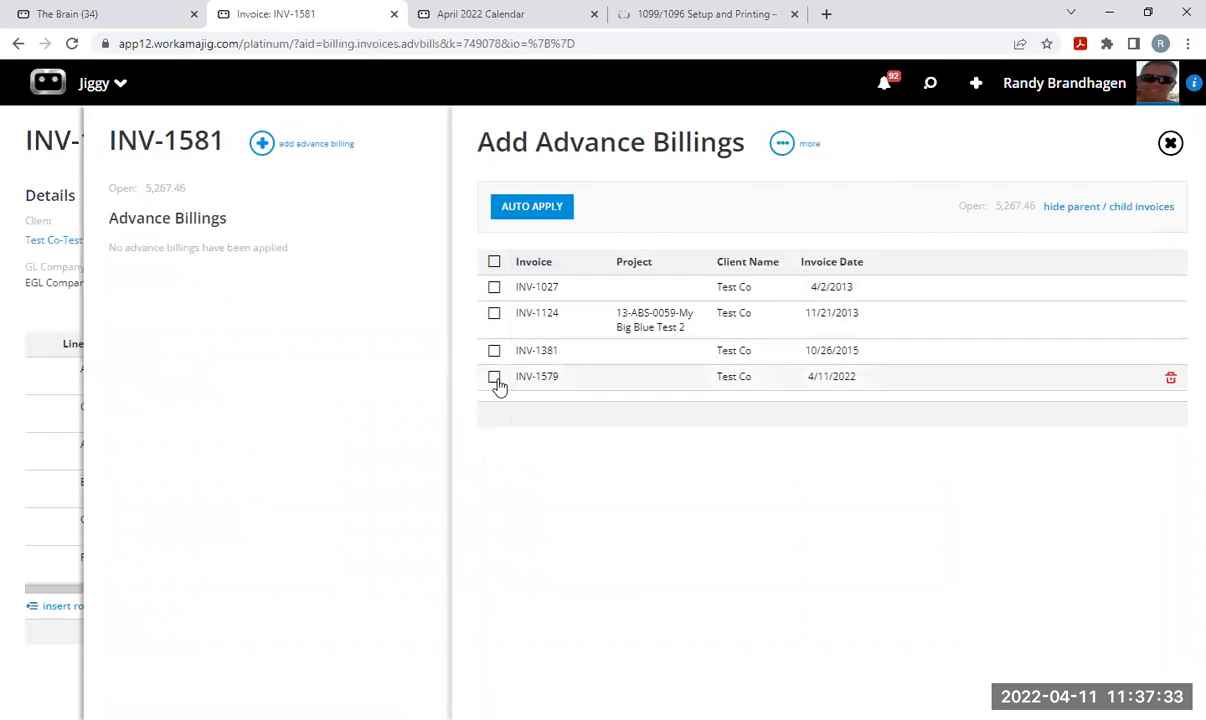
click(494, 377)
click(538, 210)
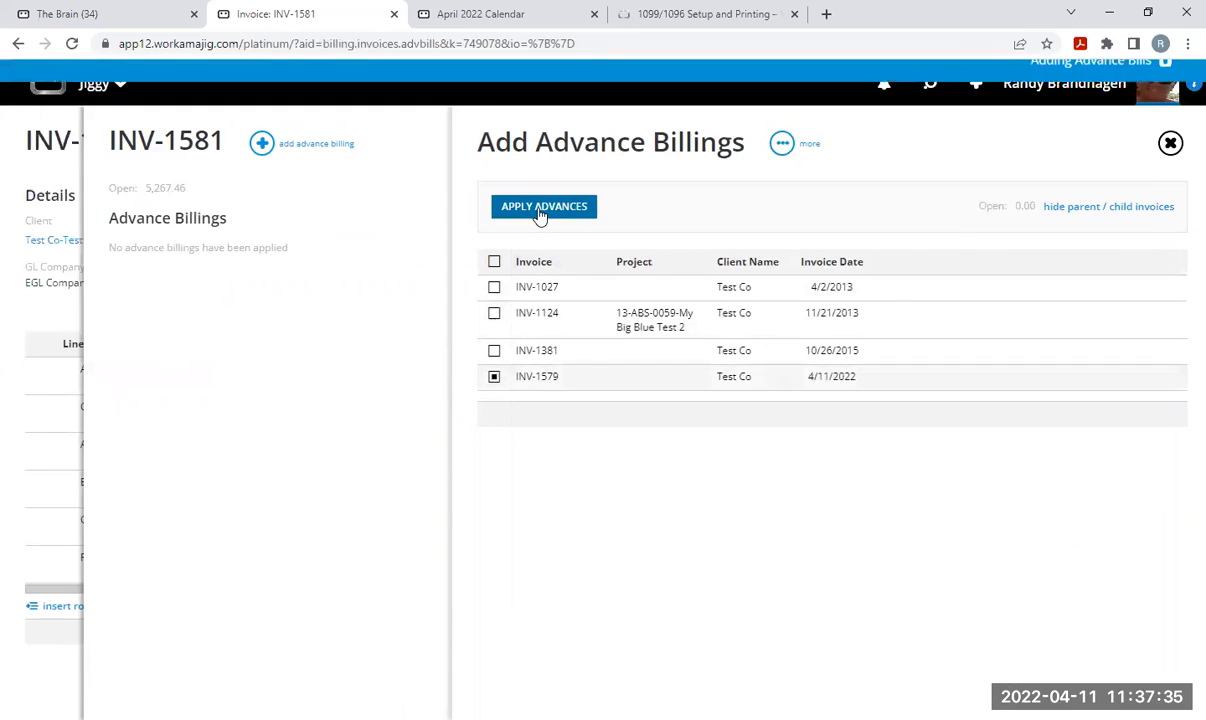
click(1164, 143)
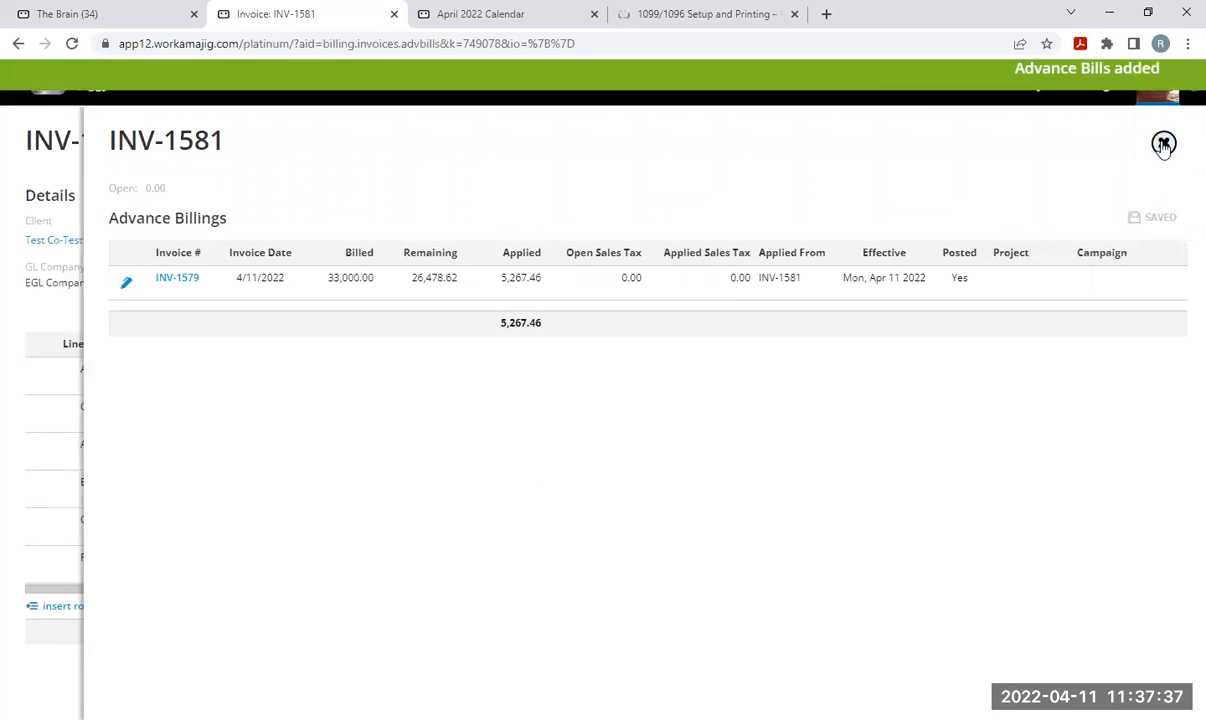
Repost the invoice to examine its posting details with the advance applied, and unpost it again.
click(261, 143)
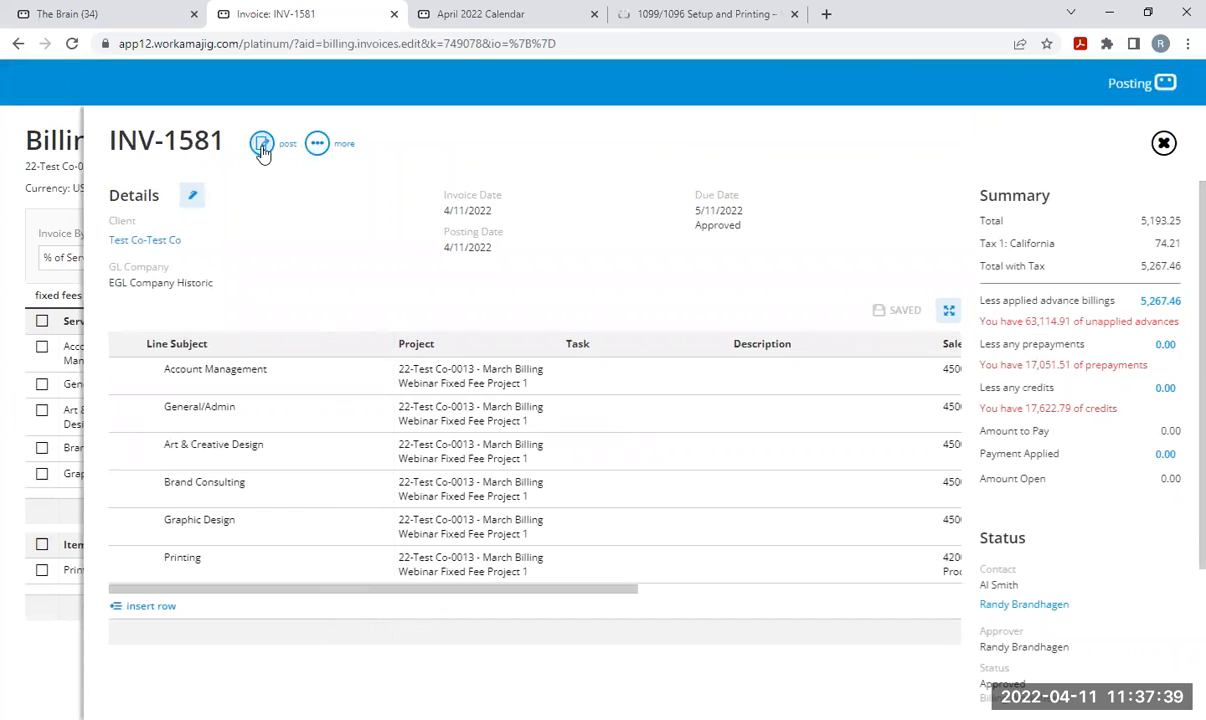
click(729, 244)
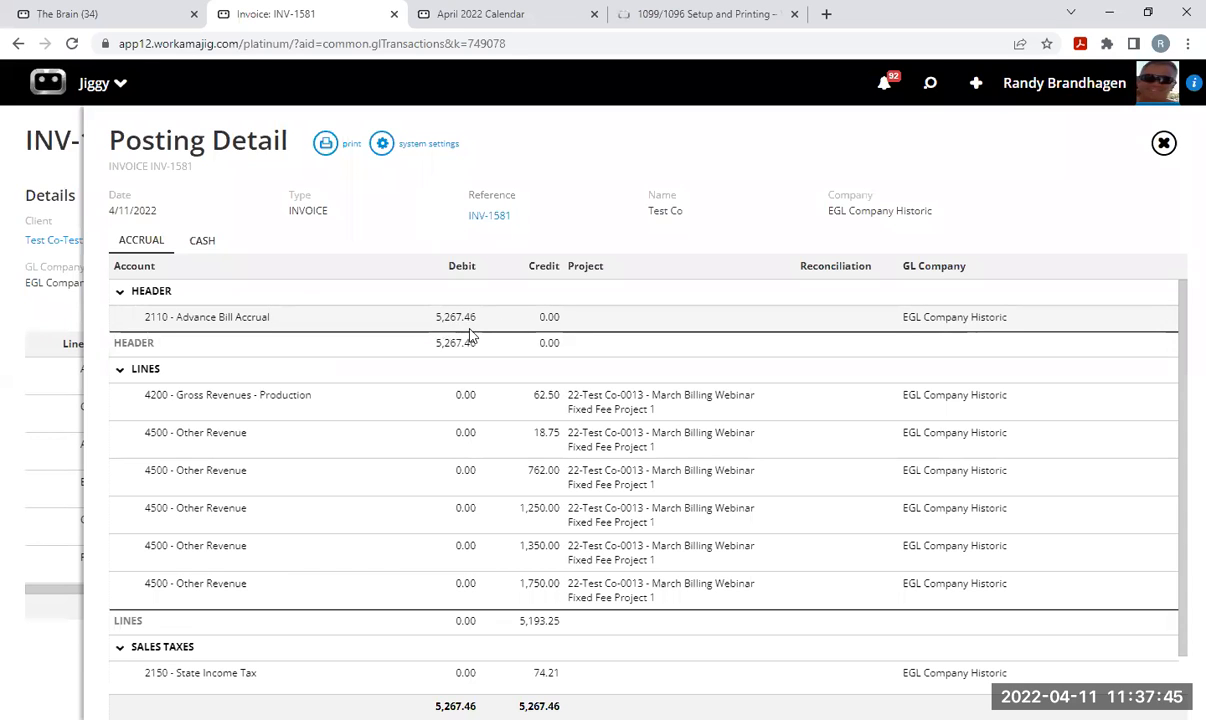
click(1163, 143)
click(318, 143)
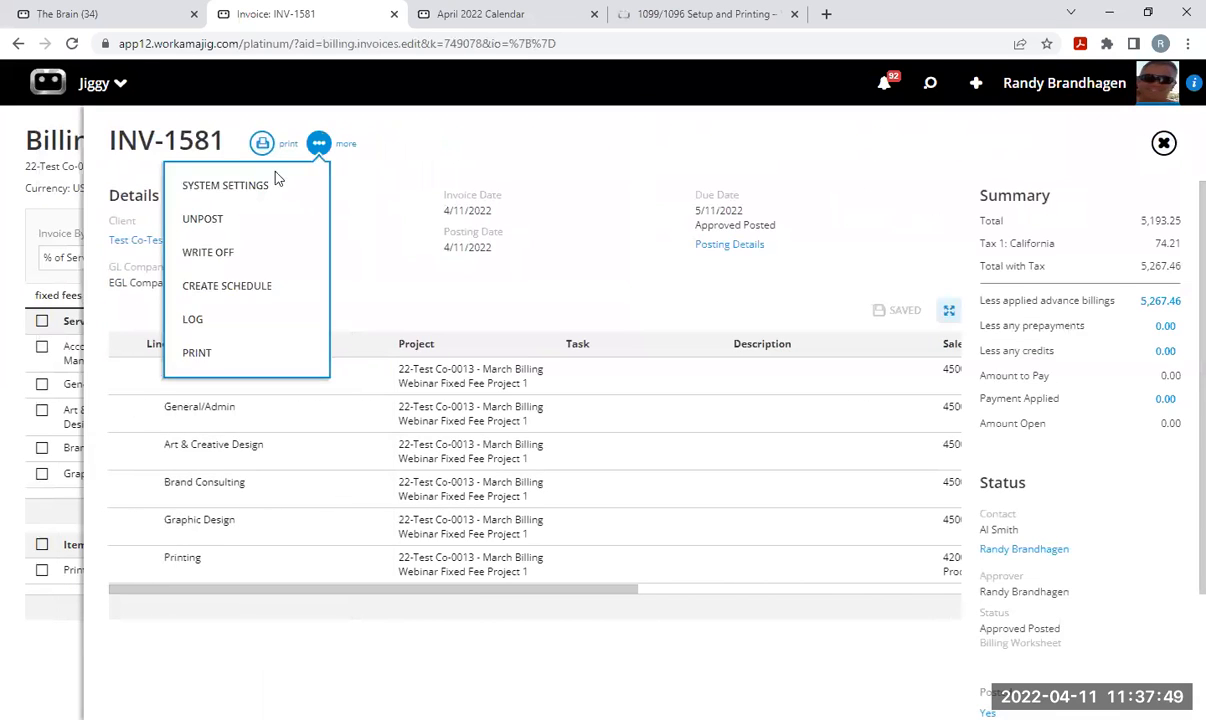
click(243, 220)
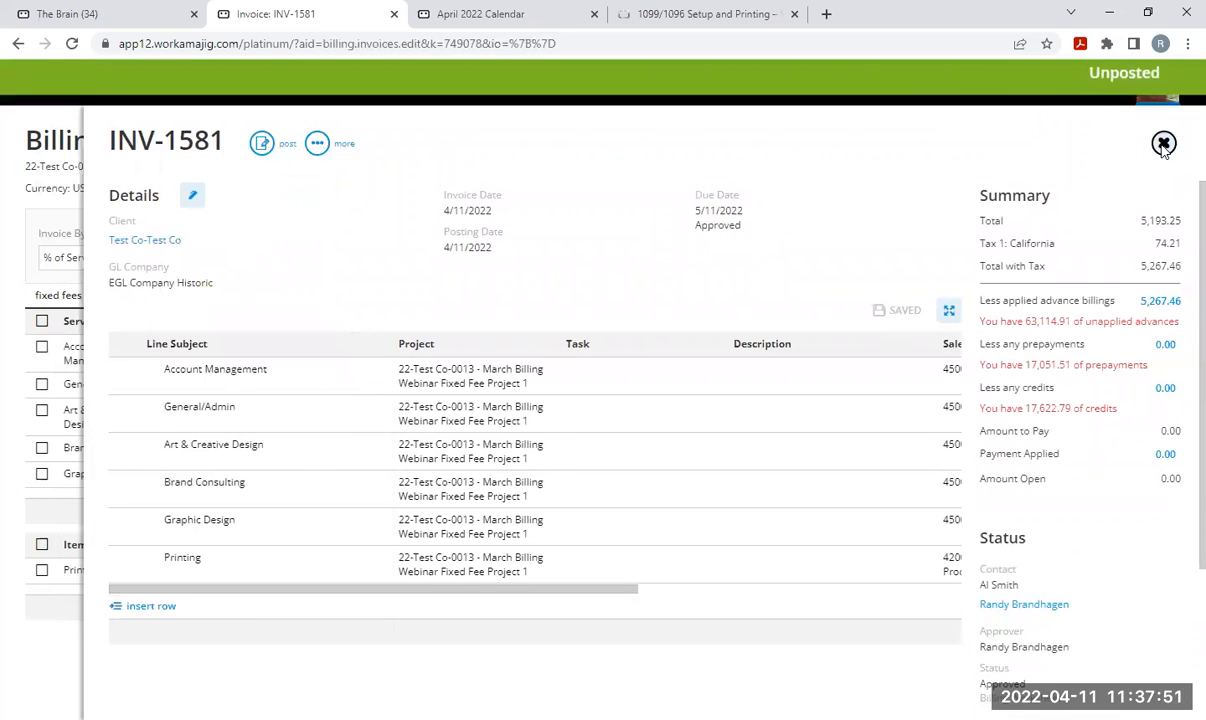
Close the invoice and its project, and open the fixed fee mass billing list from Today - Billing.
click(1163, 144)
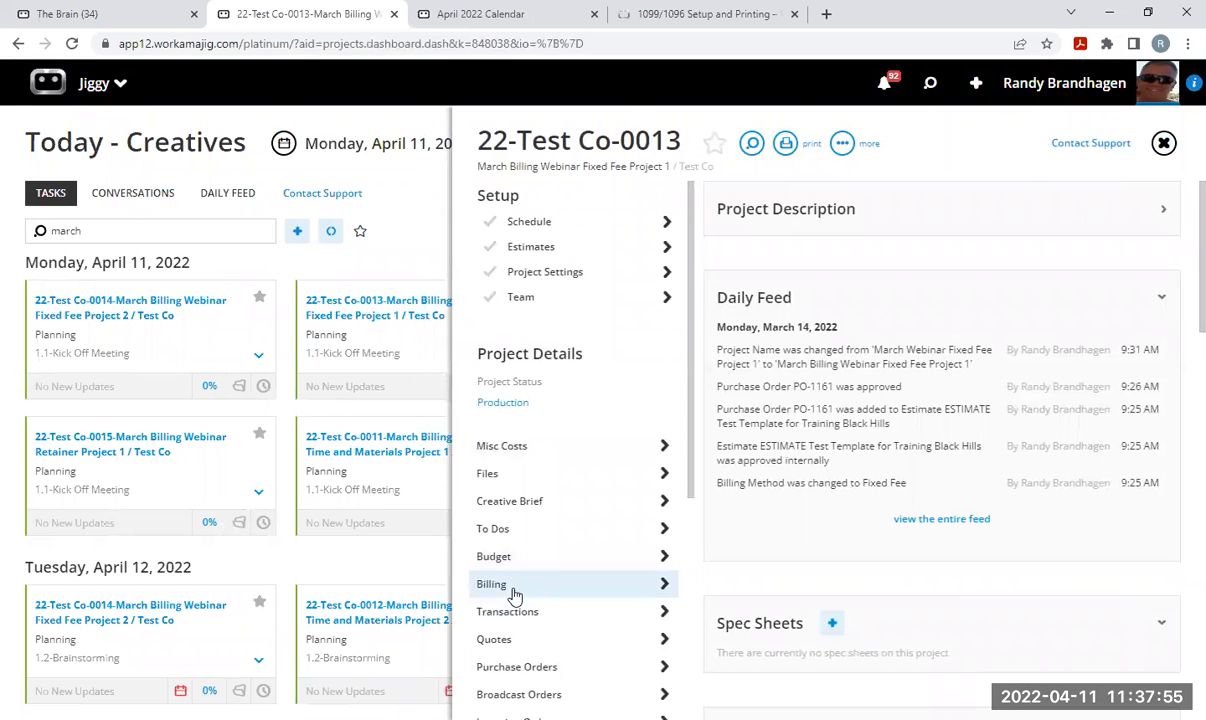
click(1165, 145)
click(40, 82)
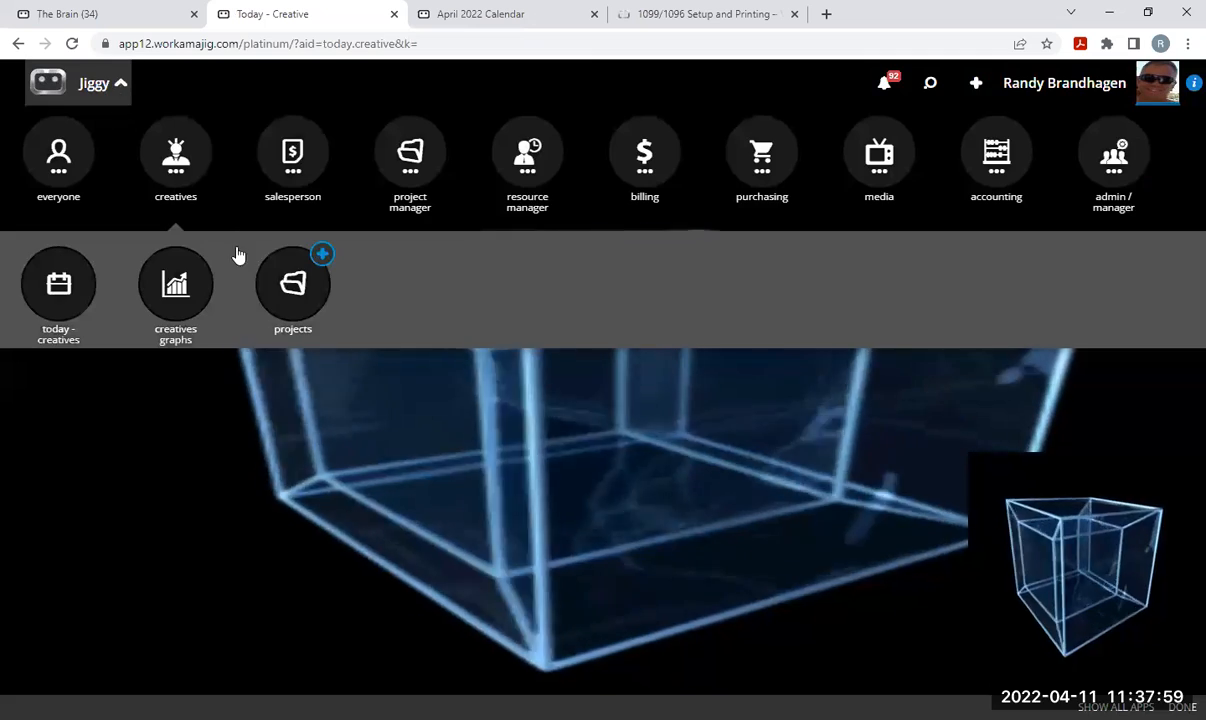
click(645, 160)
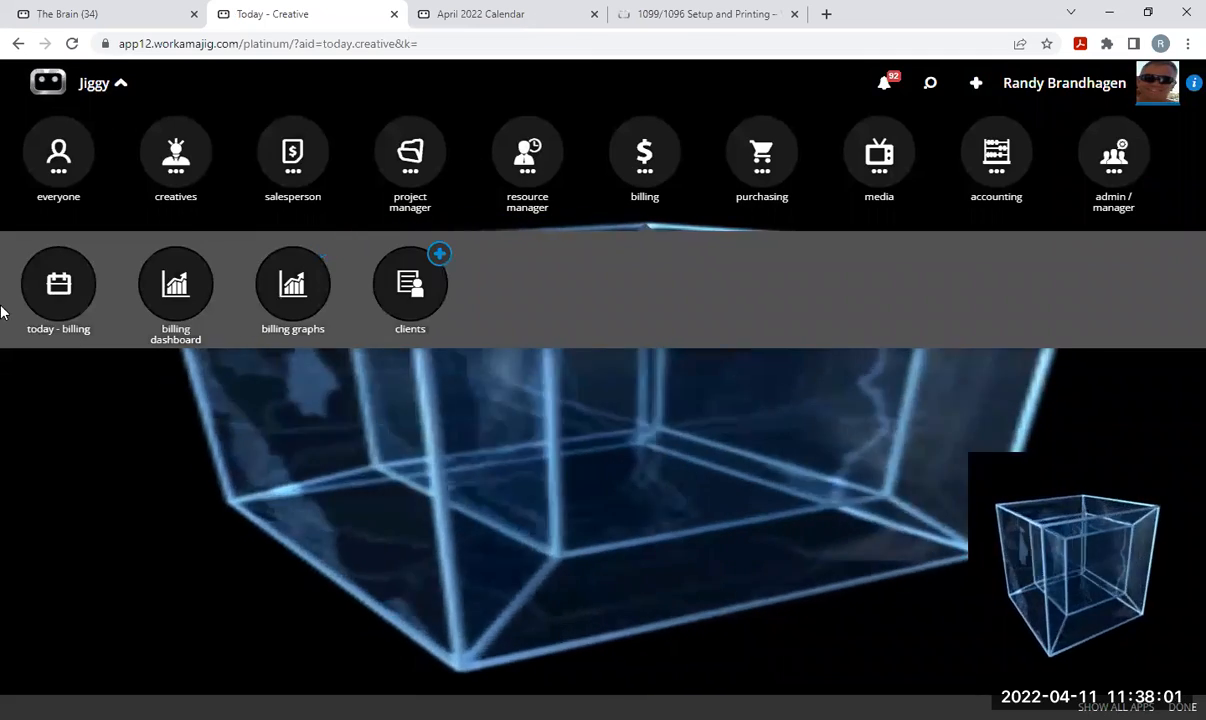
click(82, 290)
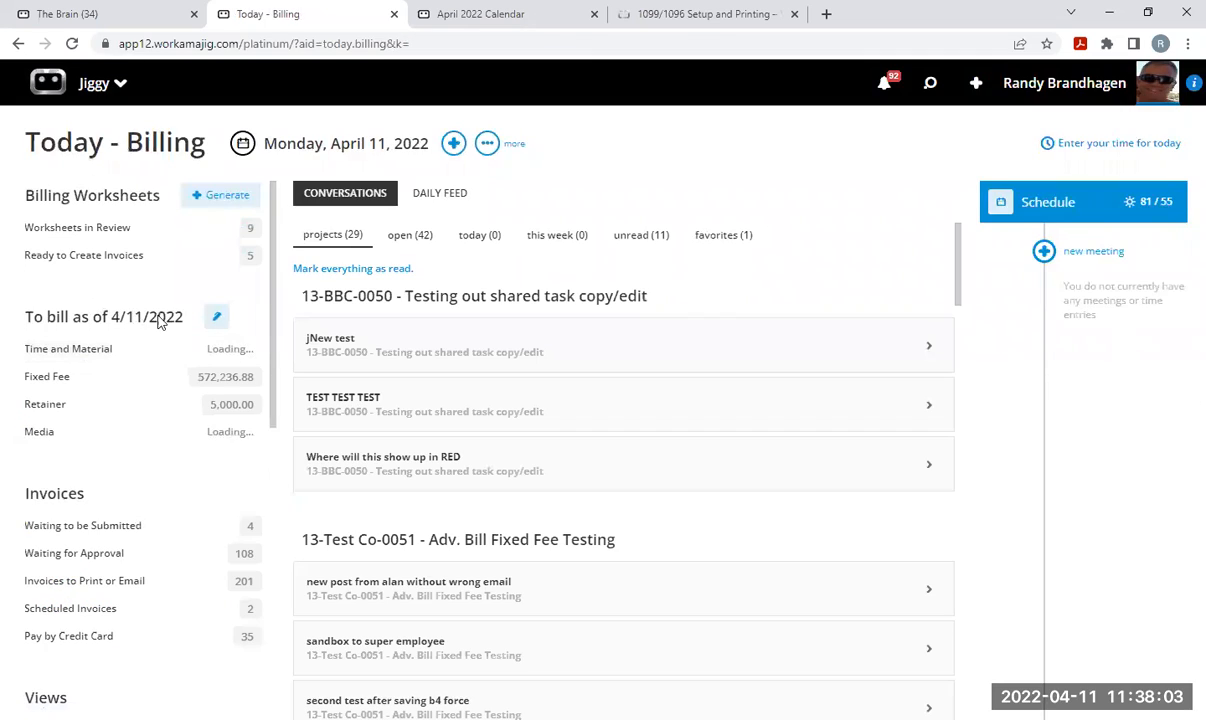
click(100, 381)
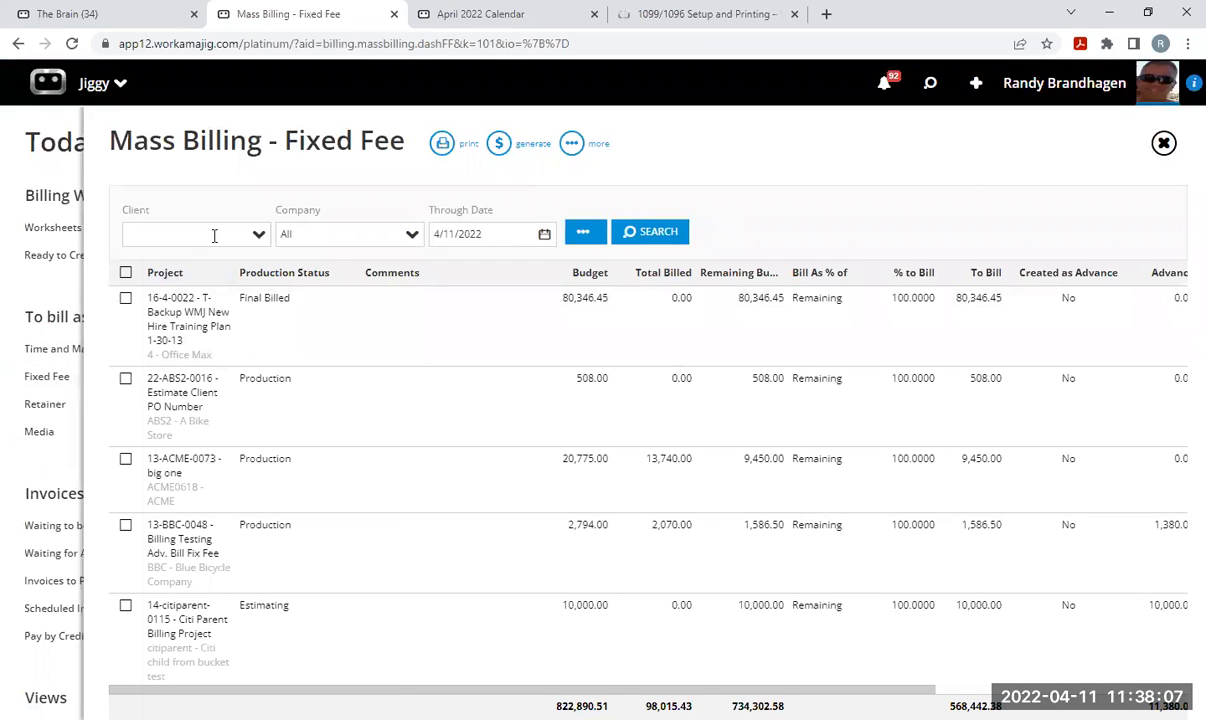
Filter the fixed fee mass billing list to the client Test Co.
click(221, 231)
text(test co)
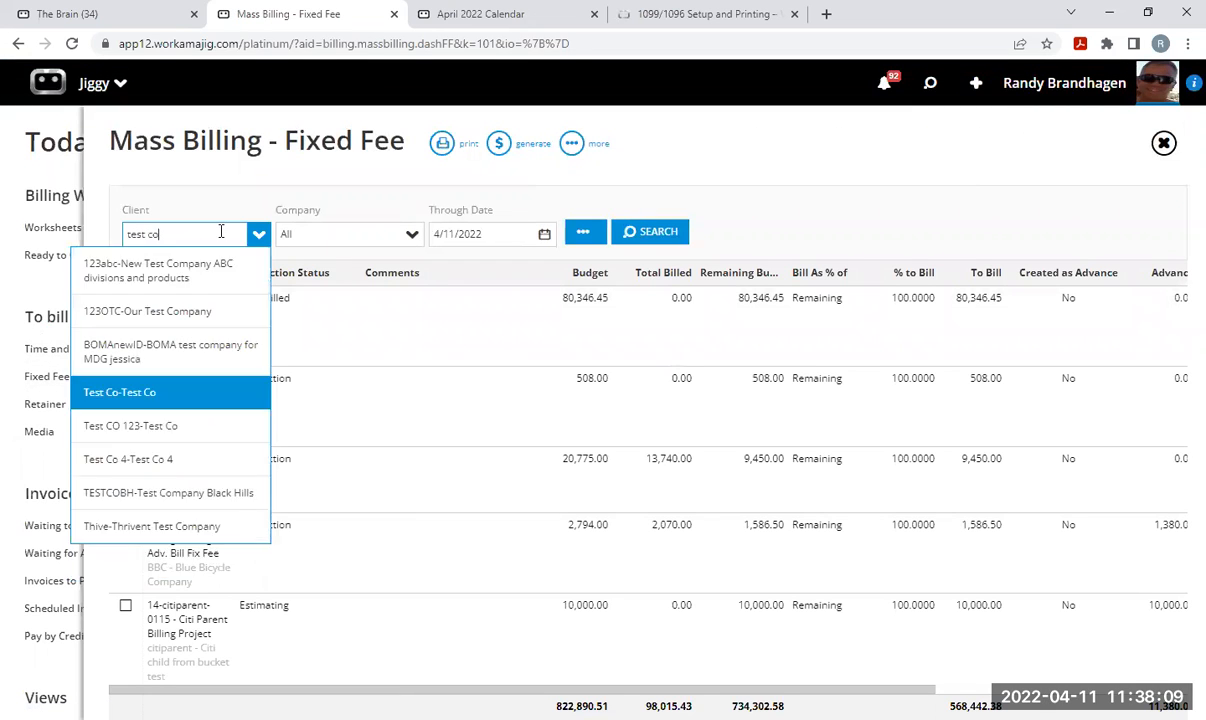
click(164, 394)
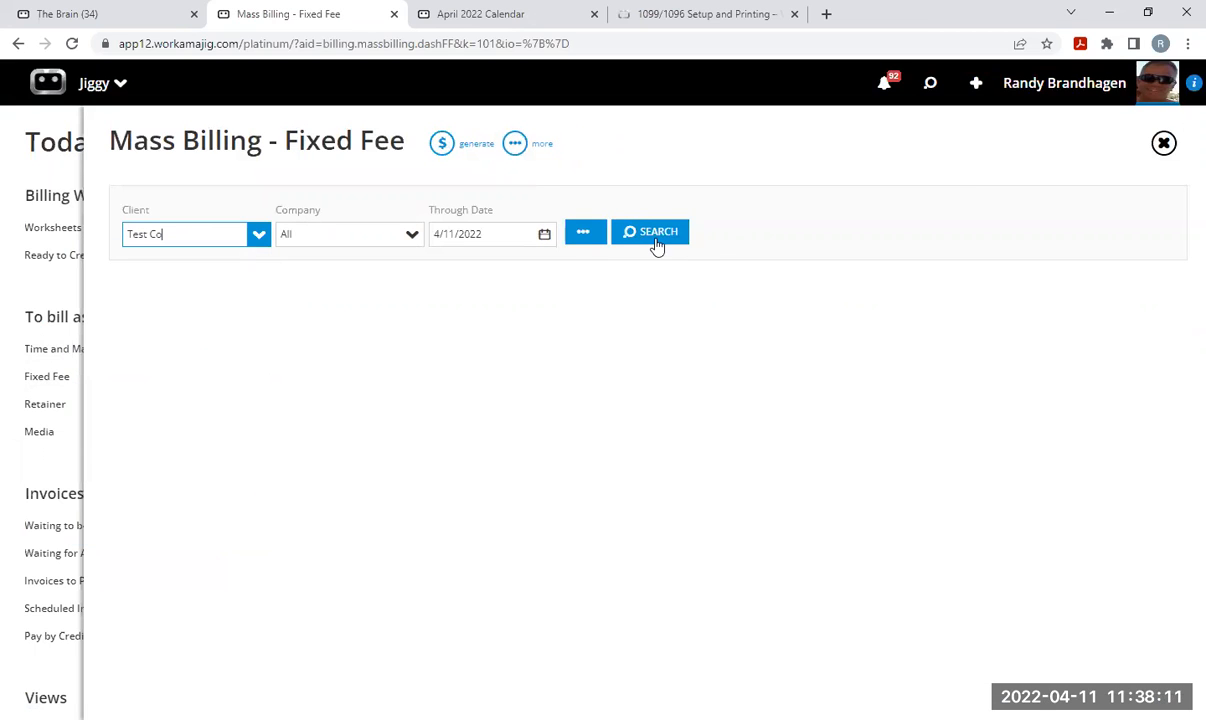
click(655, 240)
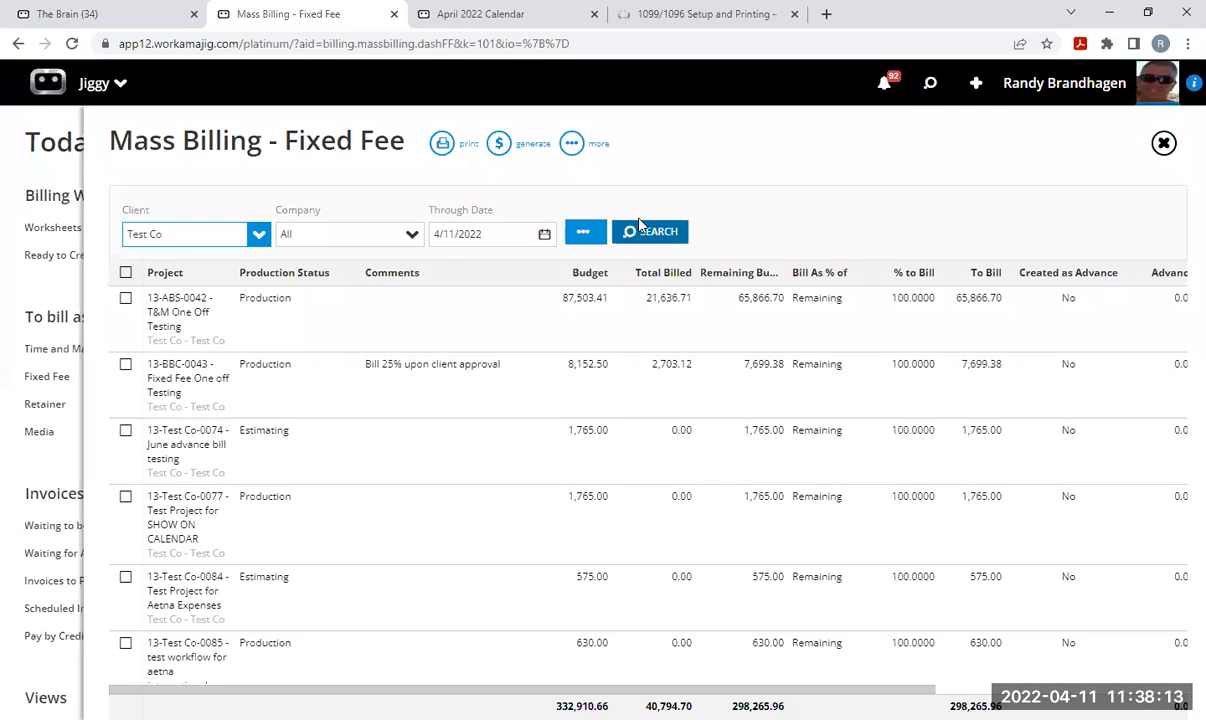
Select March Billing Webinar Fixed Fee Projects 2 and 1 for billing, and clear both selections.
scroll(345, 478, down, 12)
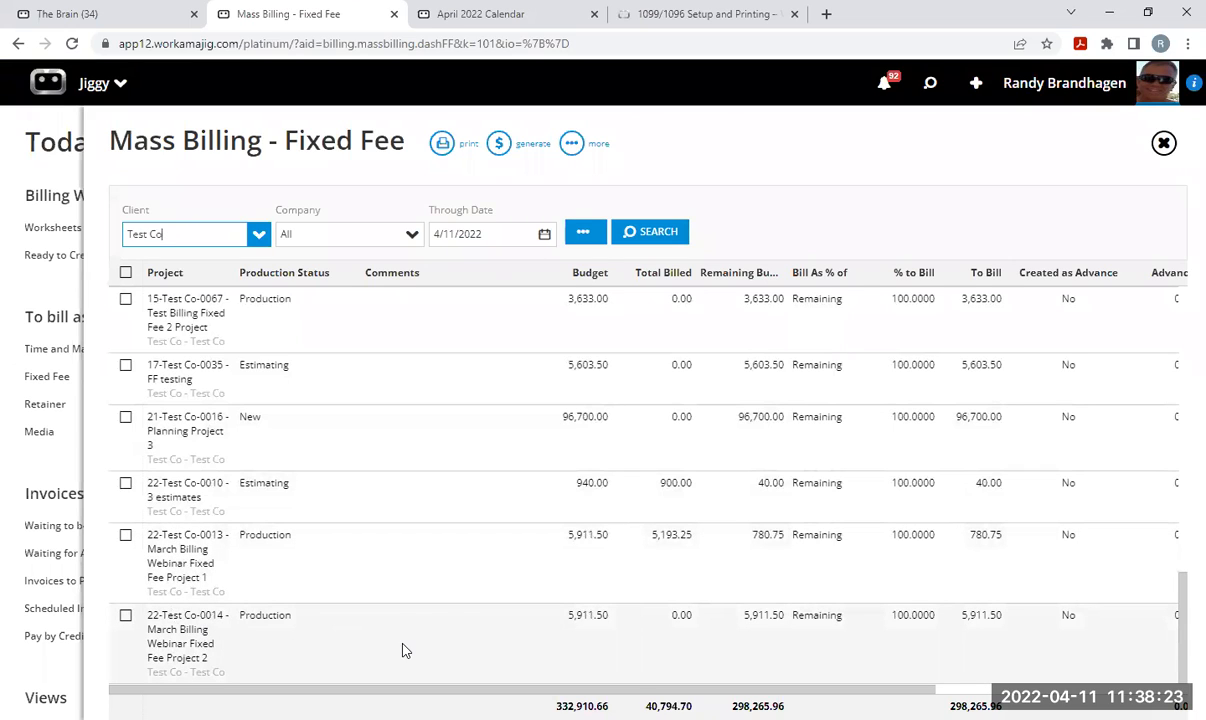
click(125, 615)
click(125, 535)
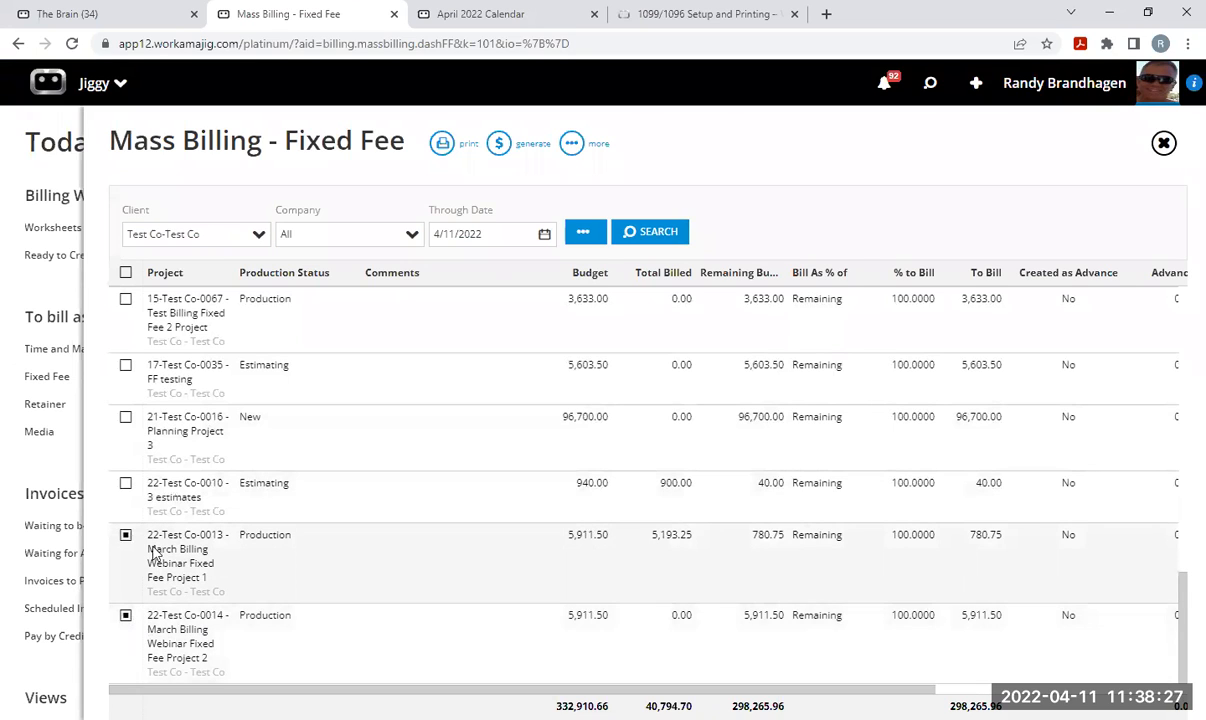
click(125, 535)
click(125, 615)
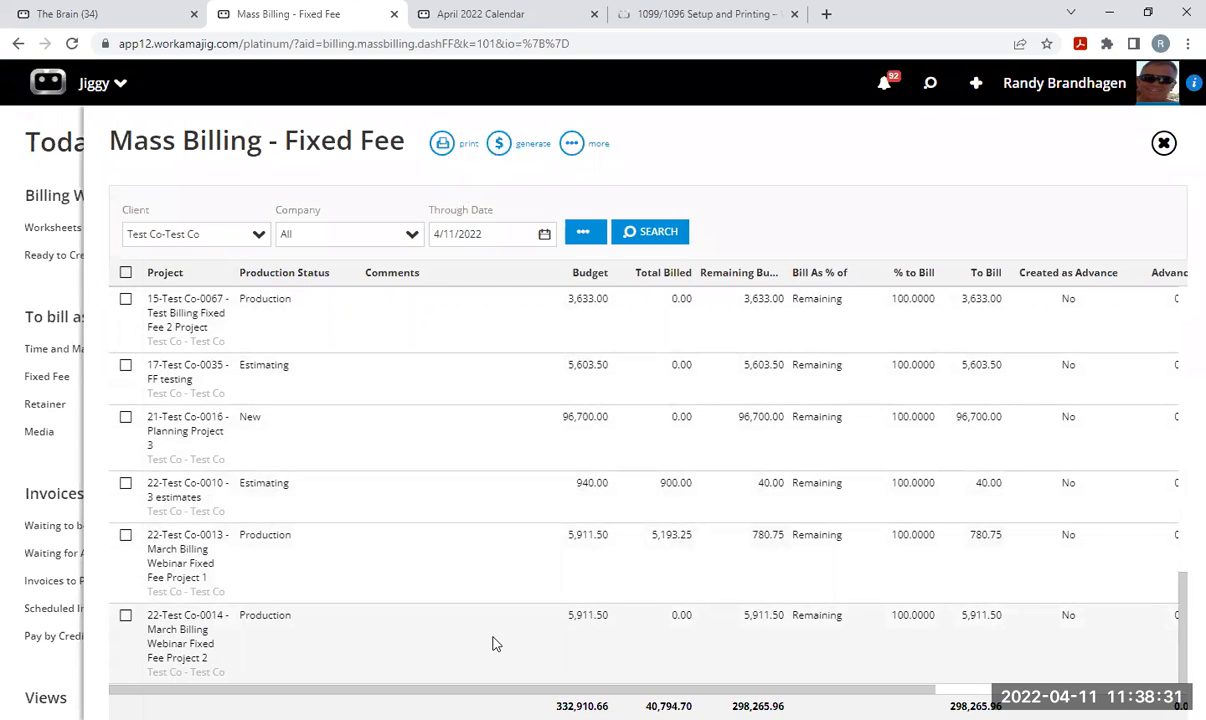
Edit the March Billing Webinar Fixed Fee Project 2 row, check its Bill As % of options, and open its billing details.
click(494, 643)
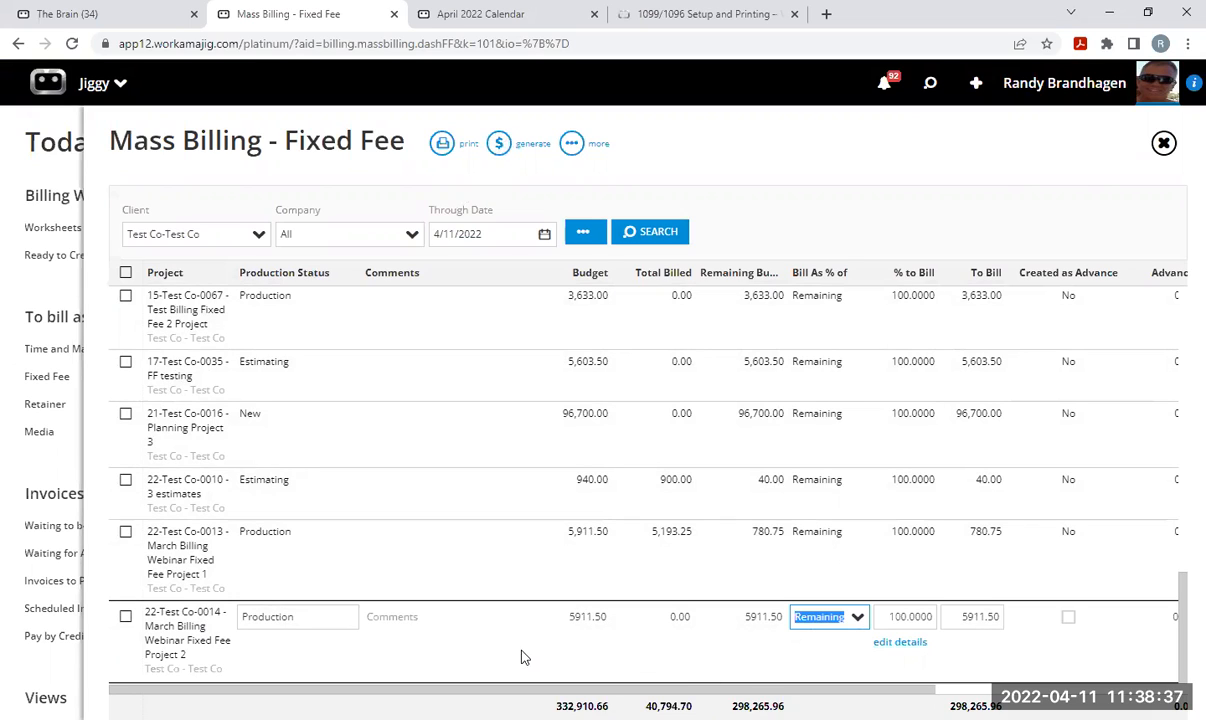
click(858, 618)
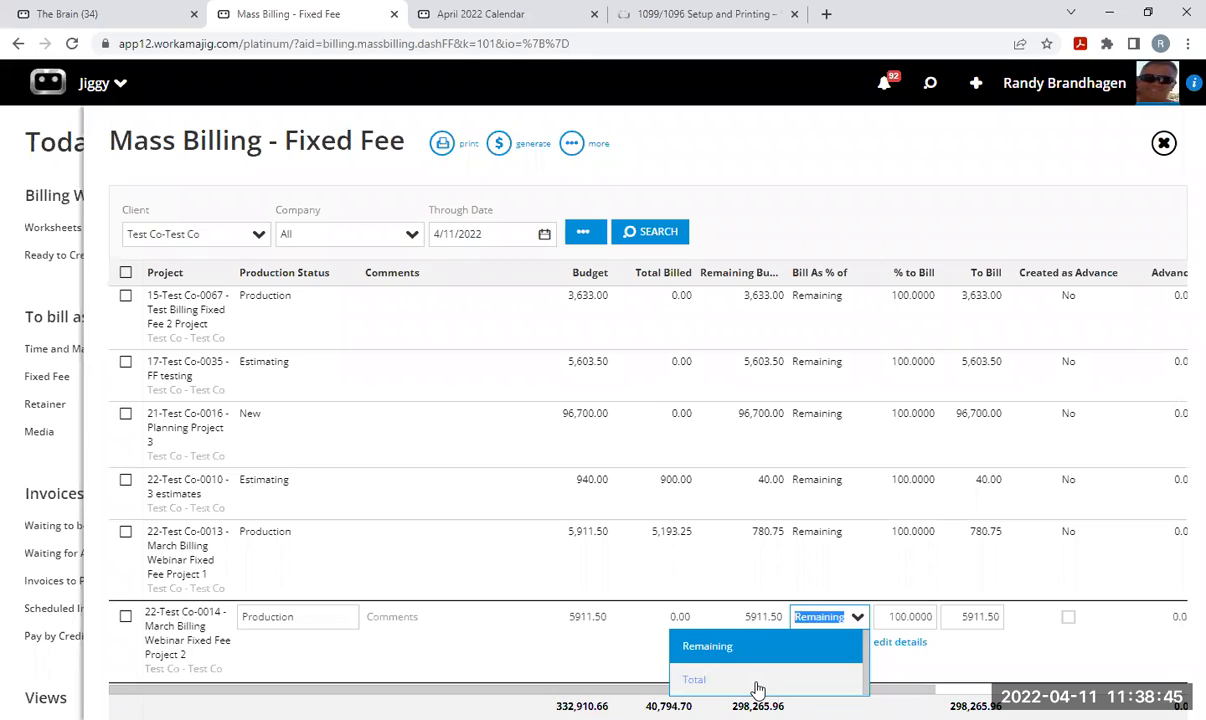
click(909, 617)
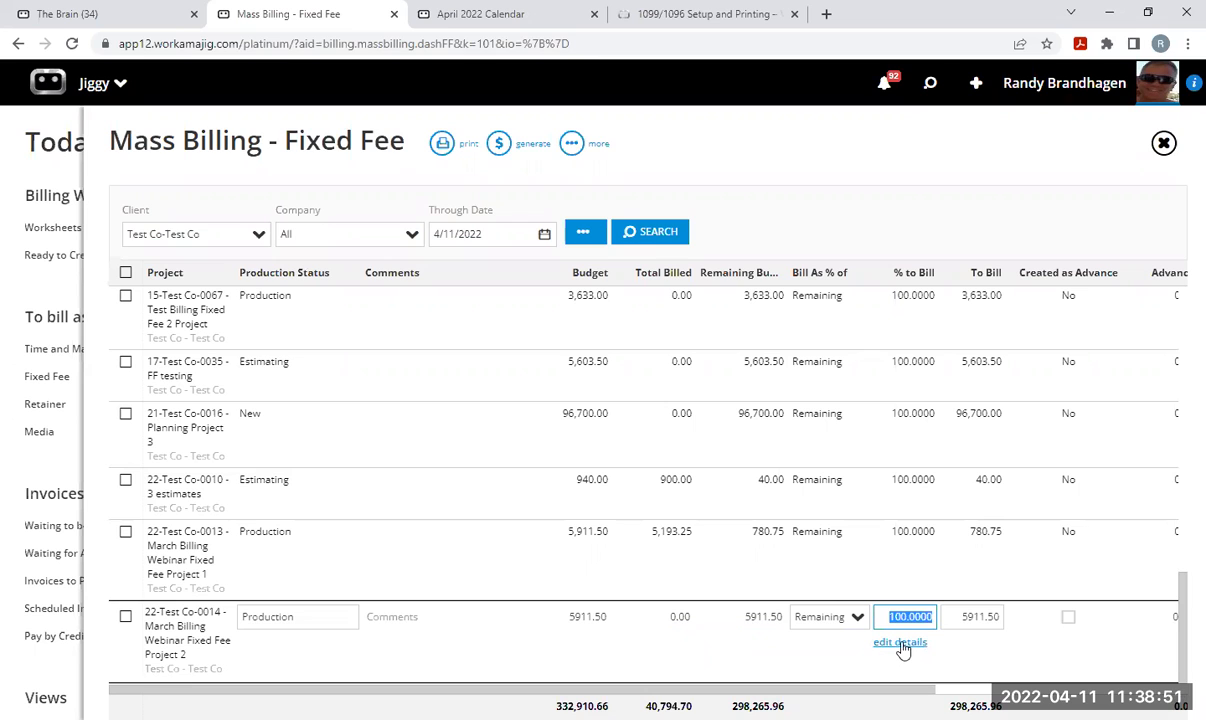
click(903, 645)
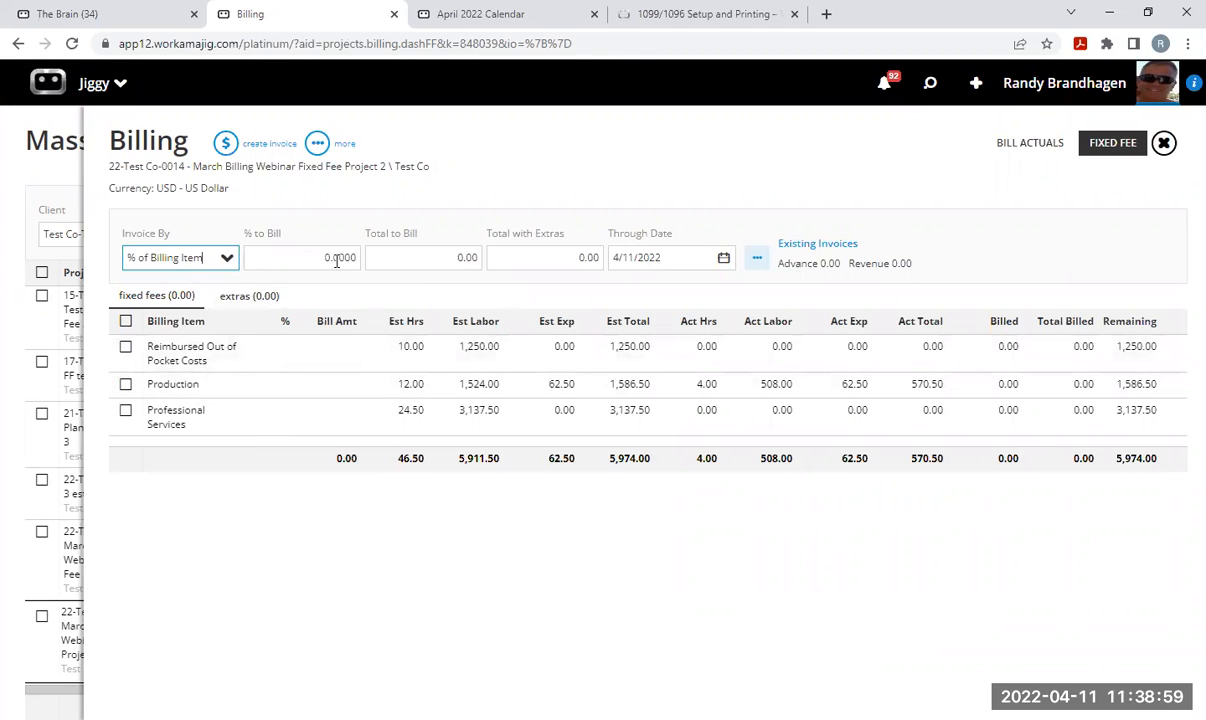
Set Project 2 to invoice by One Amount, and change it to % of Service/Item.
click(227, 258)
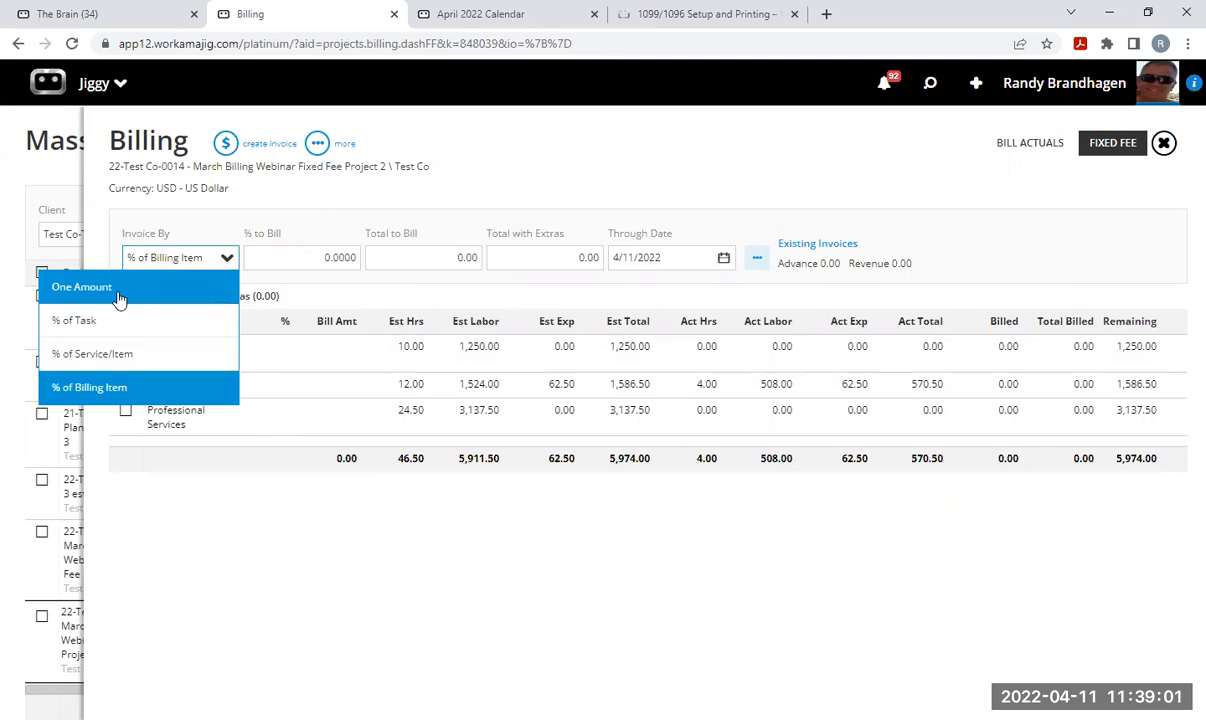
click(119, 296)
click(331, 256)
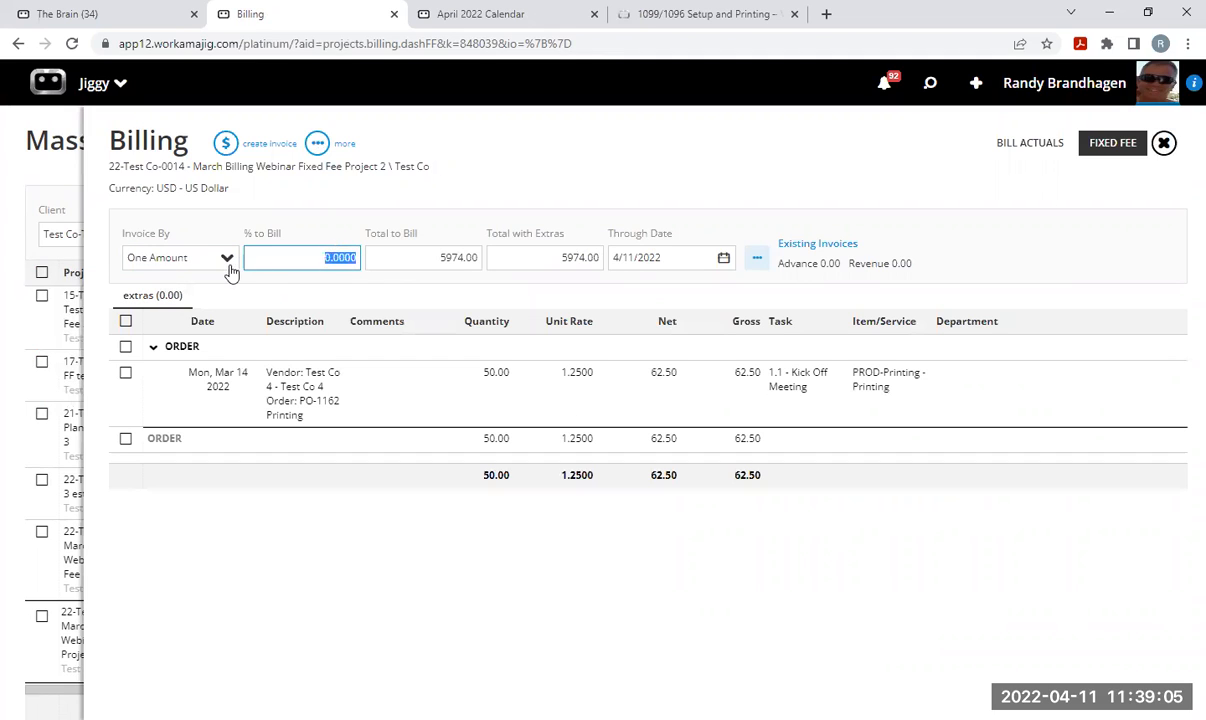
click(228, 258)
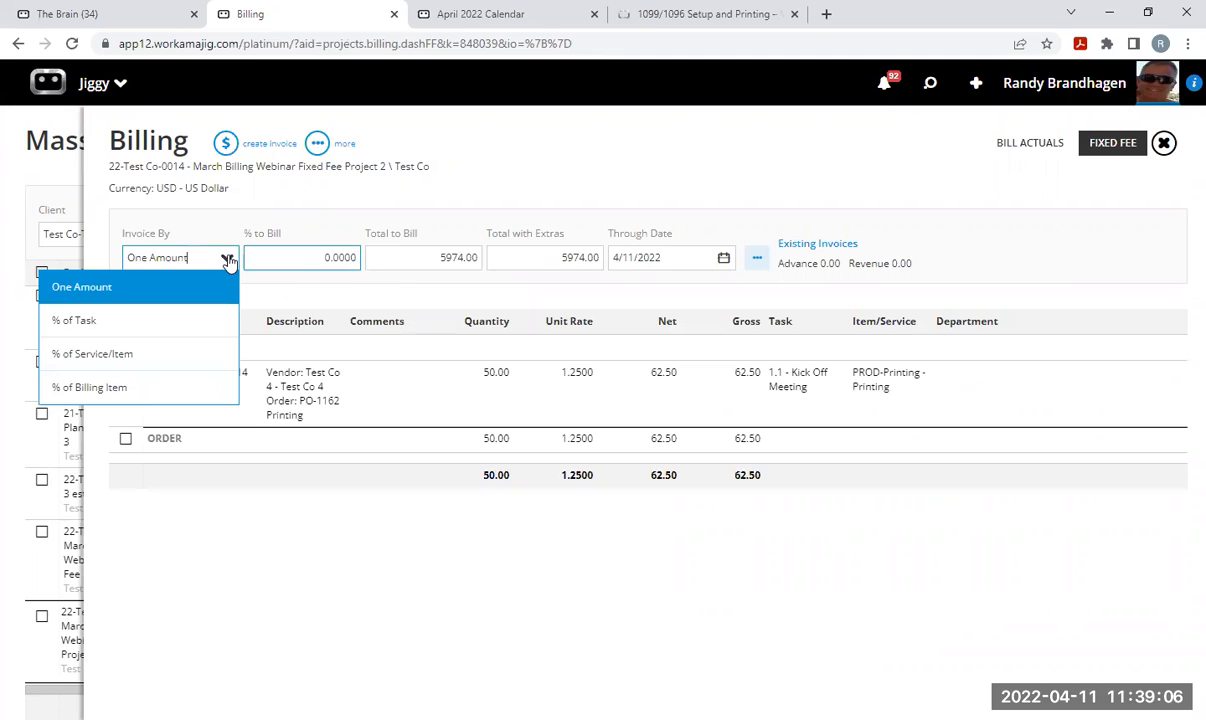
click(124, 355)
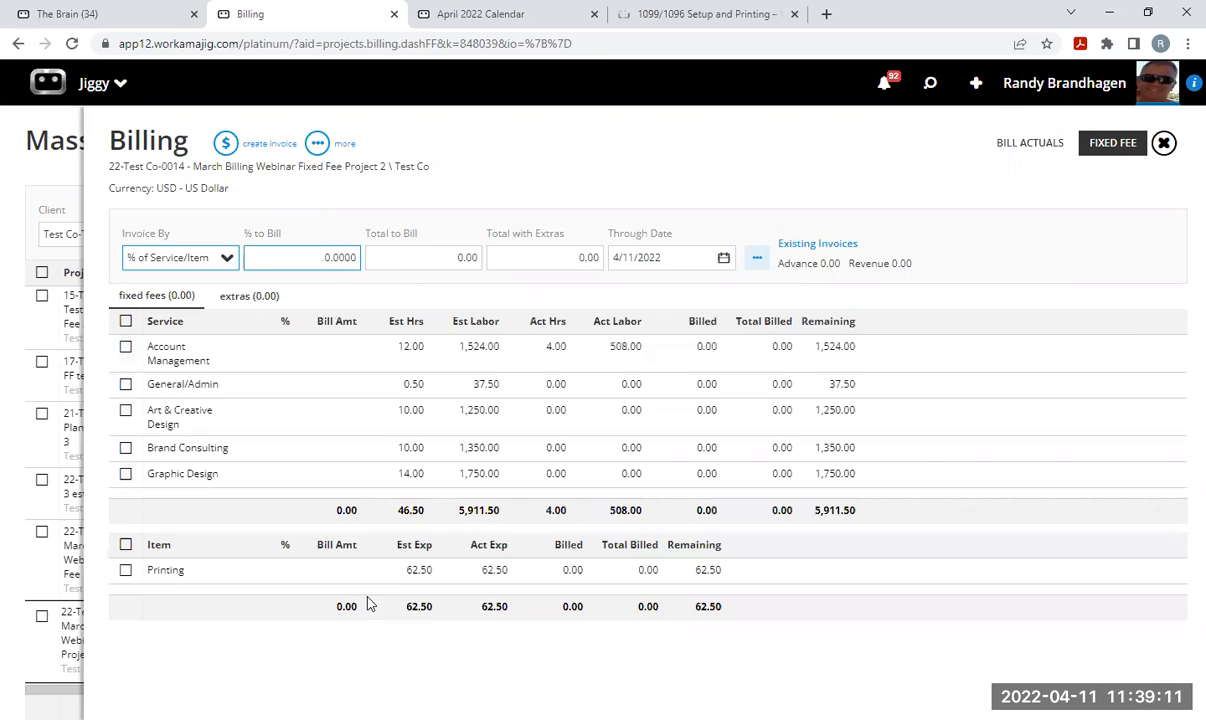
Set billing to 100% for Account Management, General/Admin and Printing, and 50% for Art & Creative Design, Brand Consulting and Graphic Design.
click(269, 356)
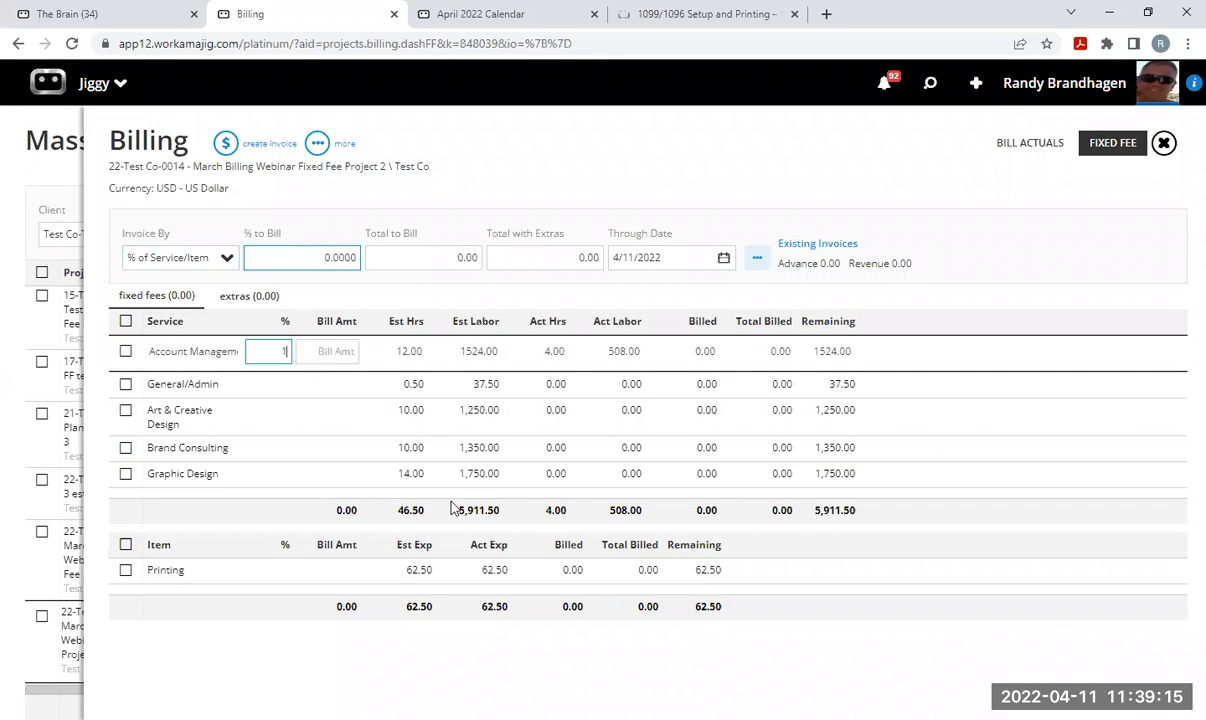
click(270, 385)
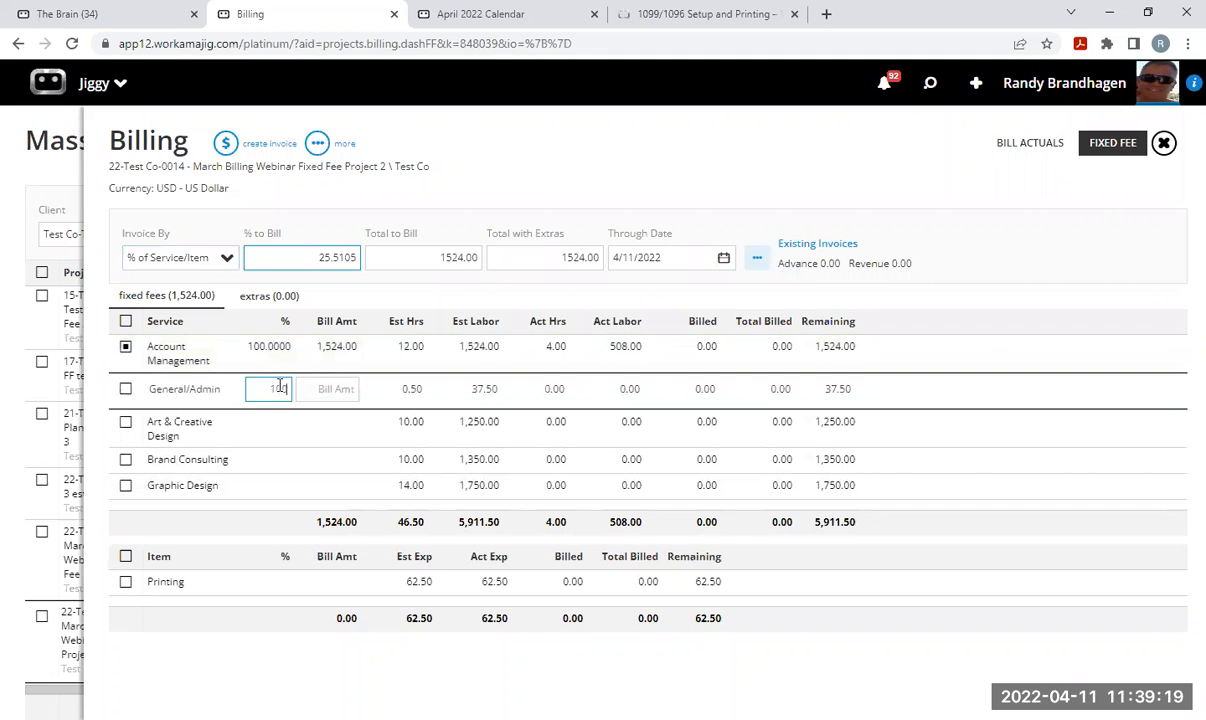
click(274, 436)
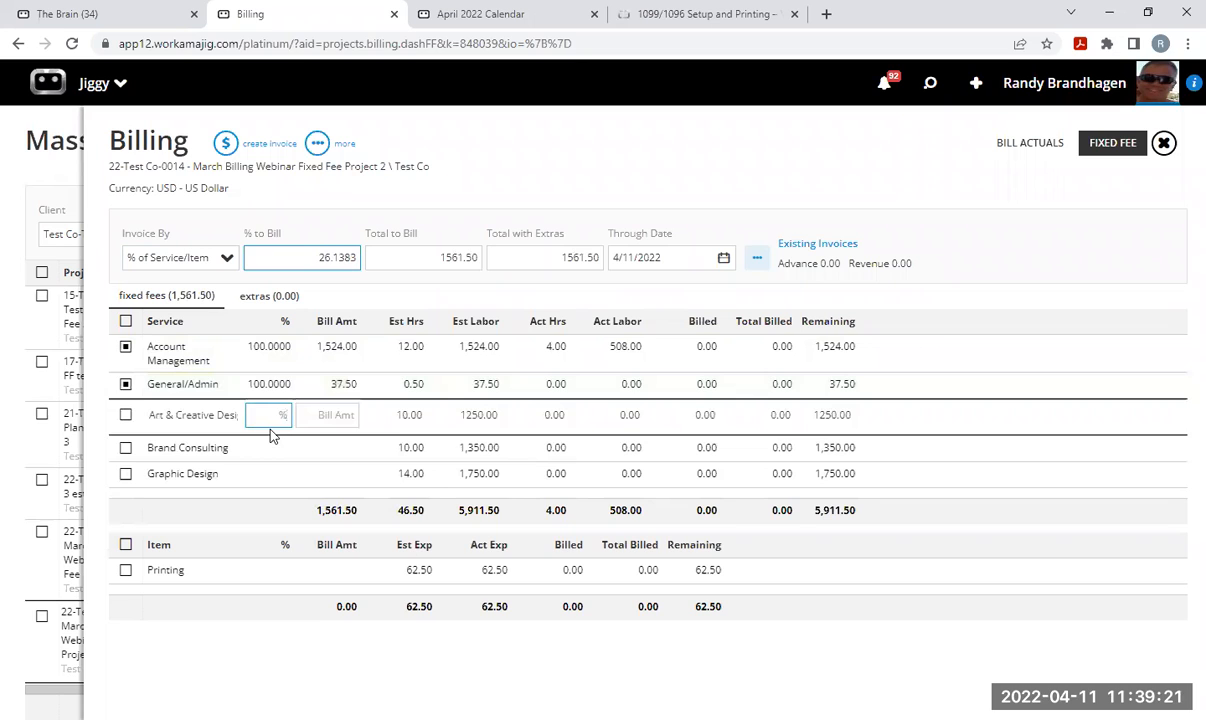
click(280, 443)
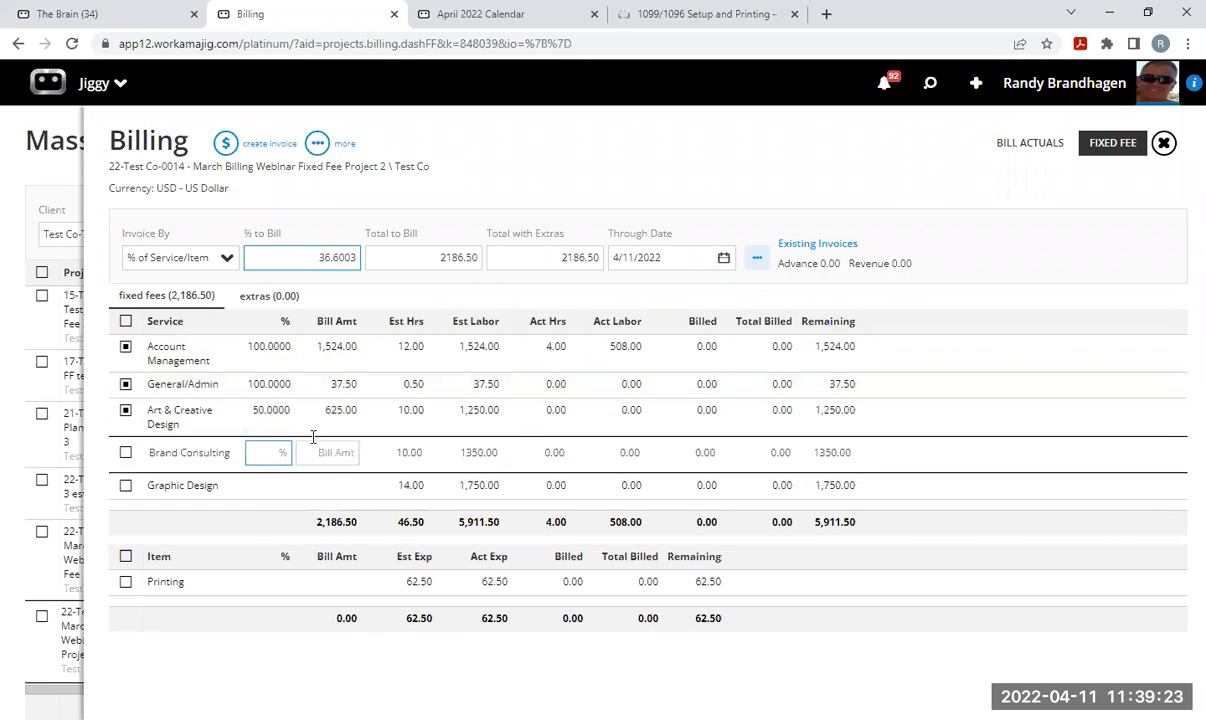
click(268, 485)
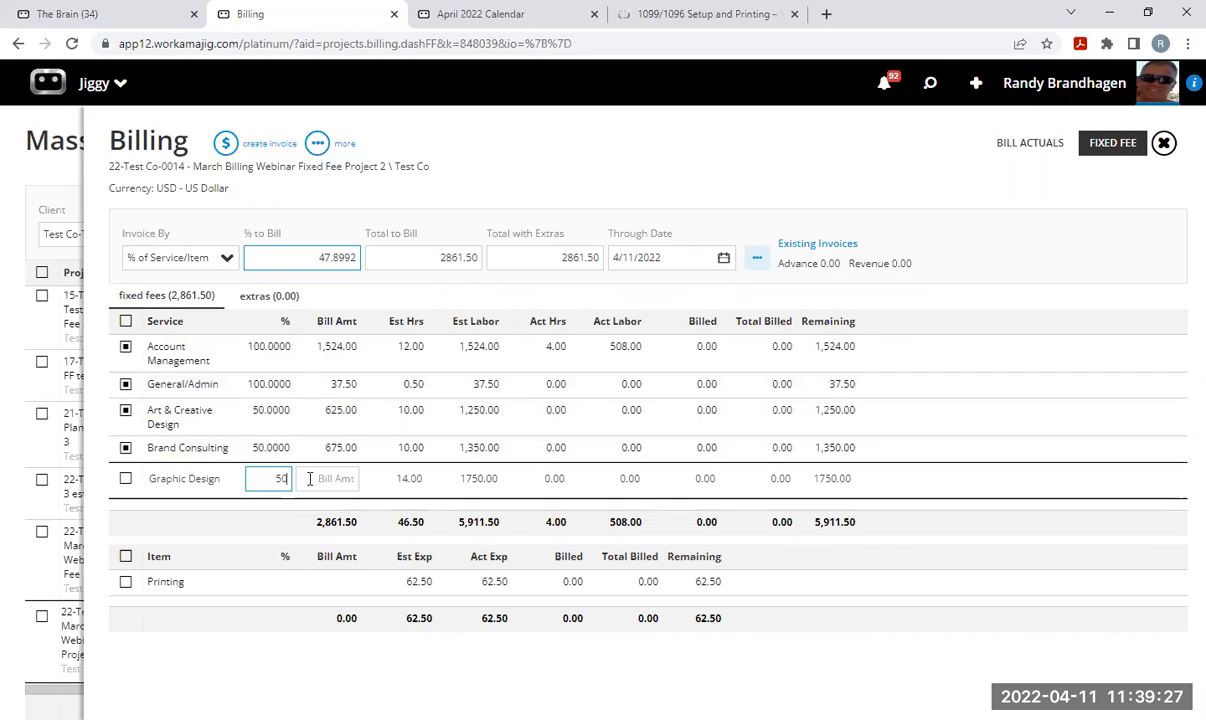
click(285, 577)
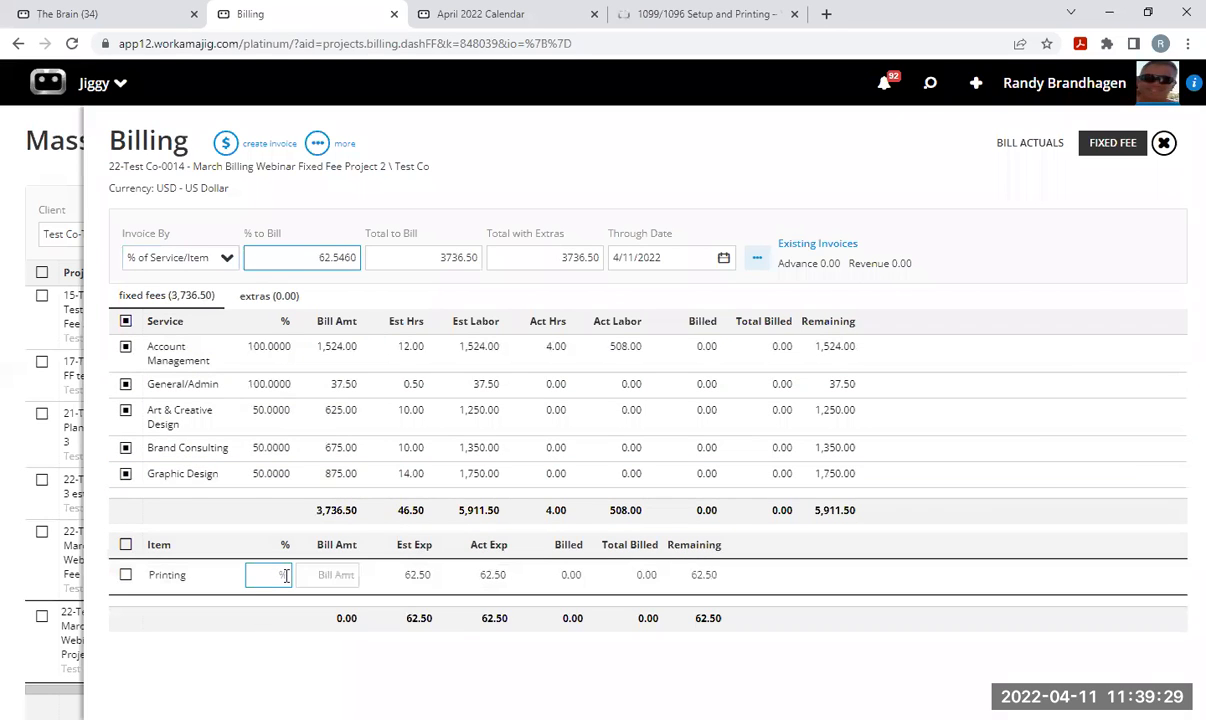
click(216, 649)
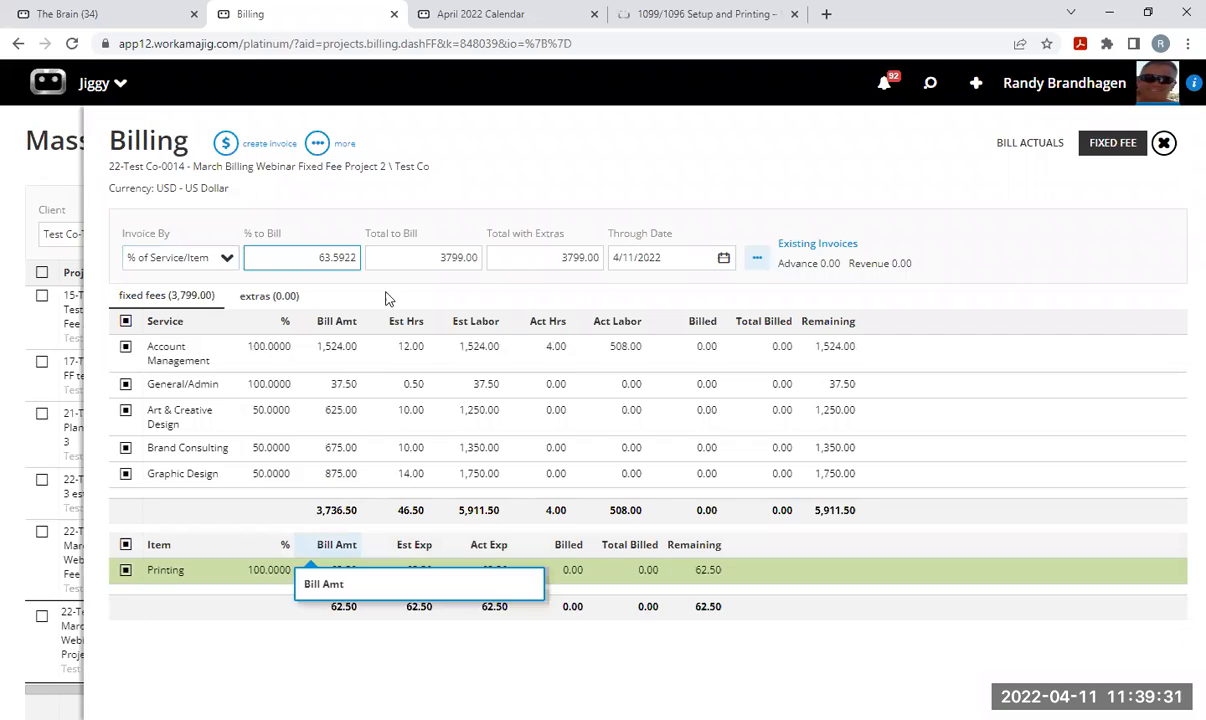
Create an invoice from the entered fixed fee amounts for Project 2 and approve it.
click(228, 146)
click(155, 189)
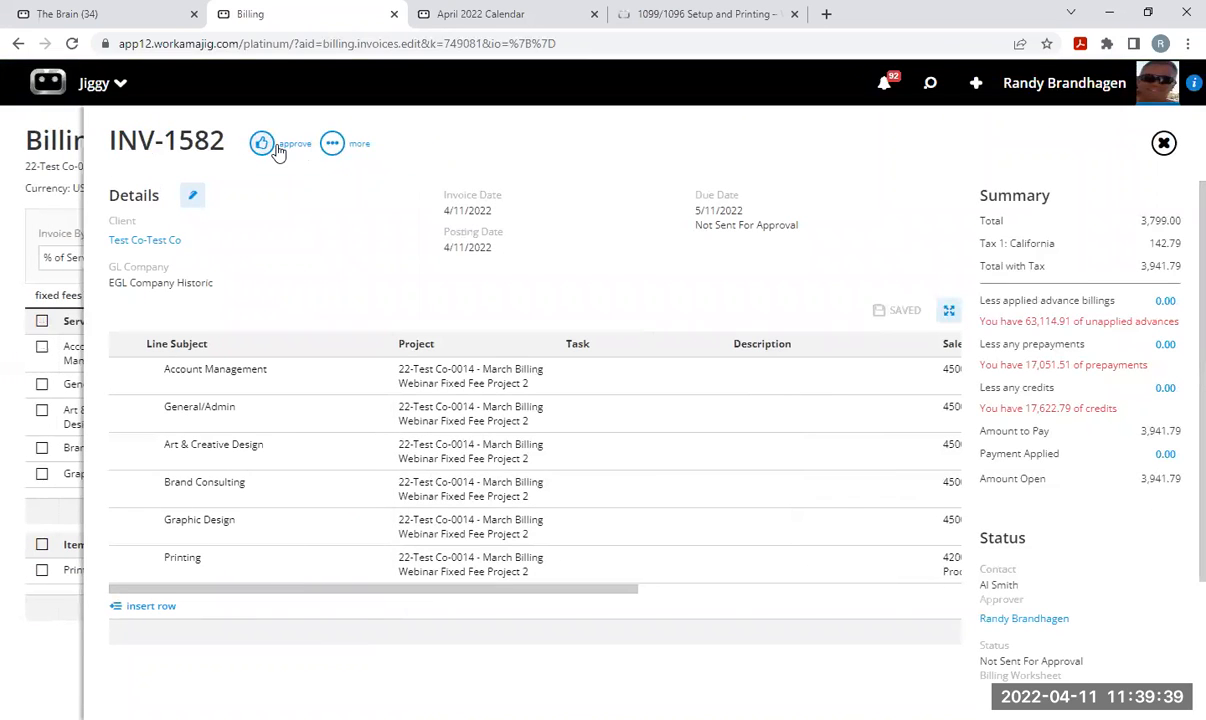
click(277, 150)
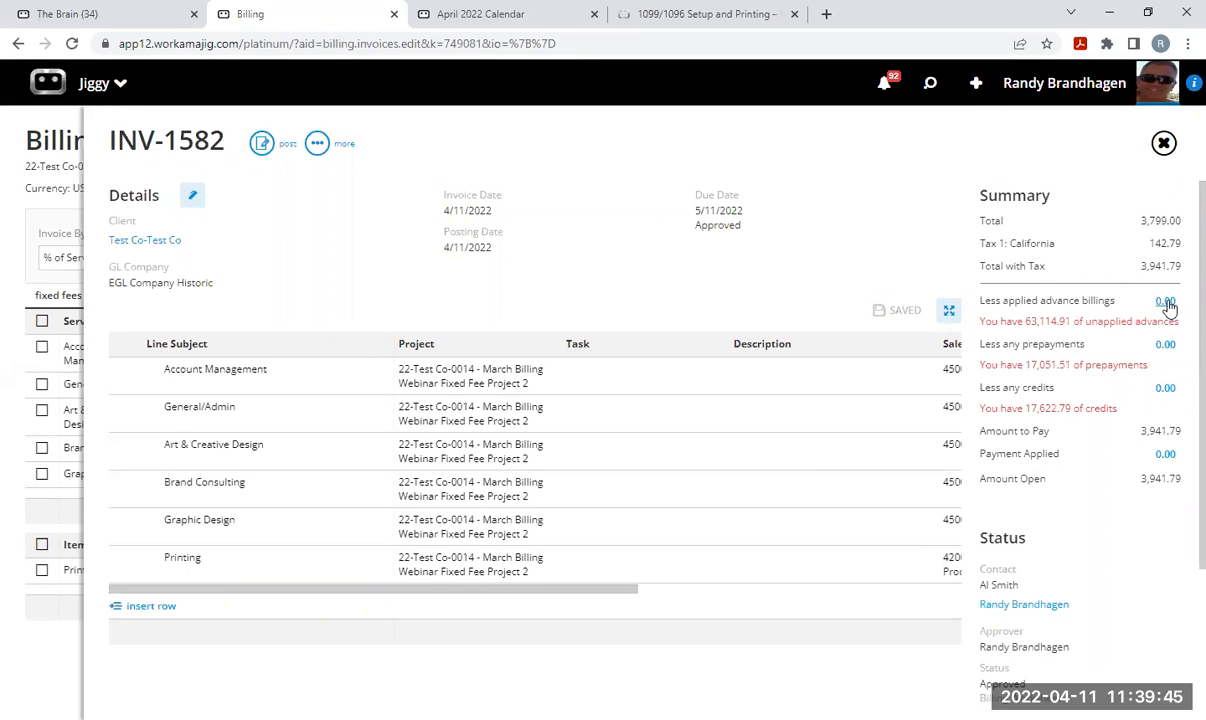
Apply advance billing INV-1579 to the new invoice's open amount.
click(1167, 302)
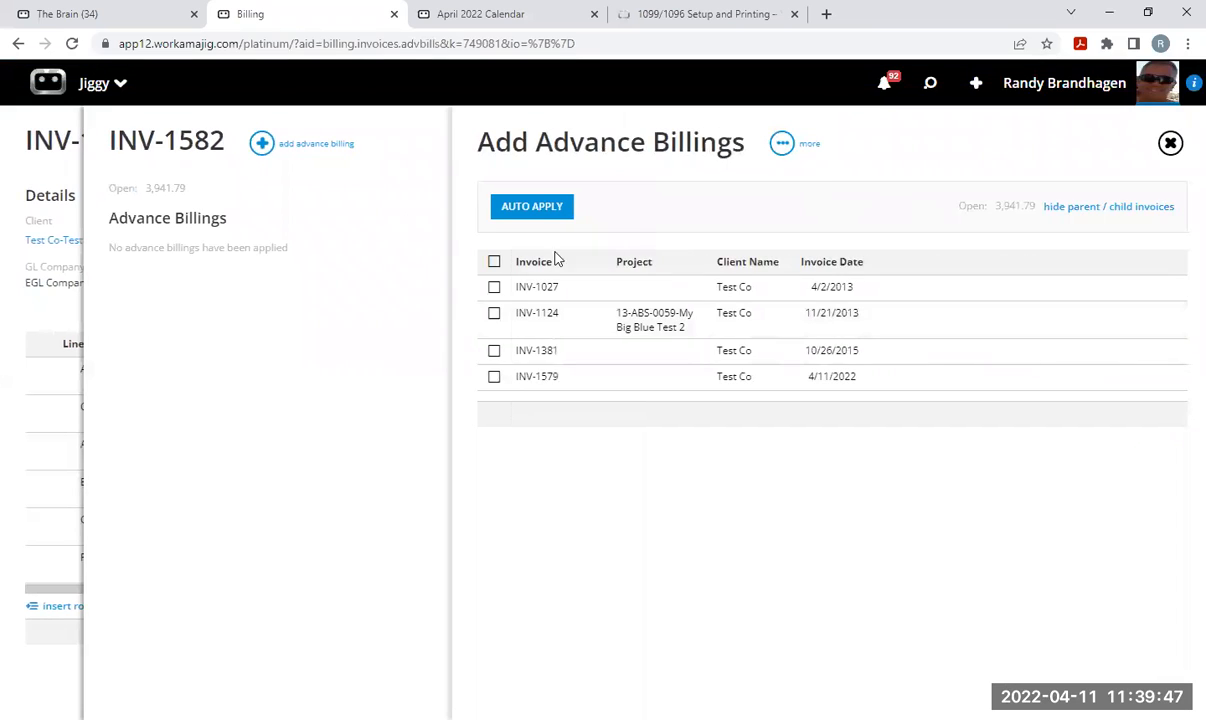
click(494, 377)
click(560, 210)
click(1168, 143)
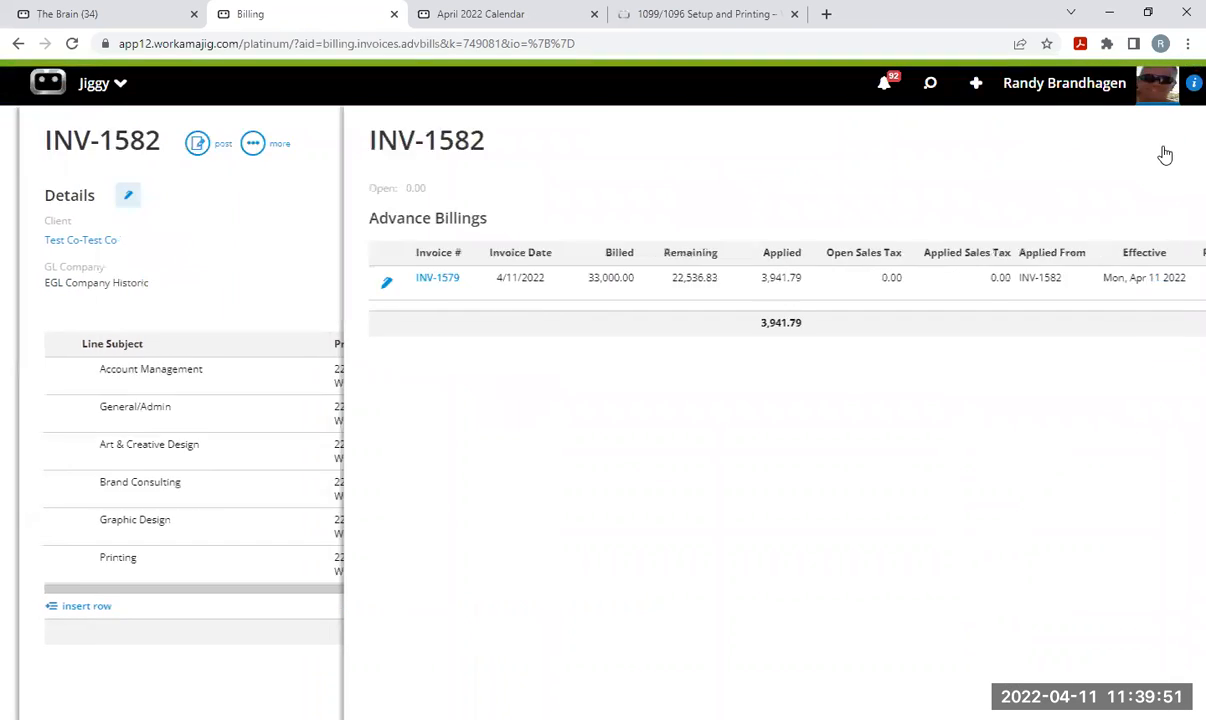
Post the invoice and review its accrual posting details.
click(261, 144)
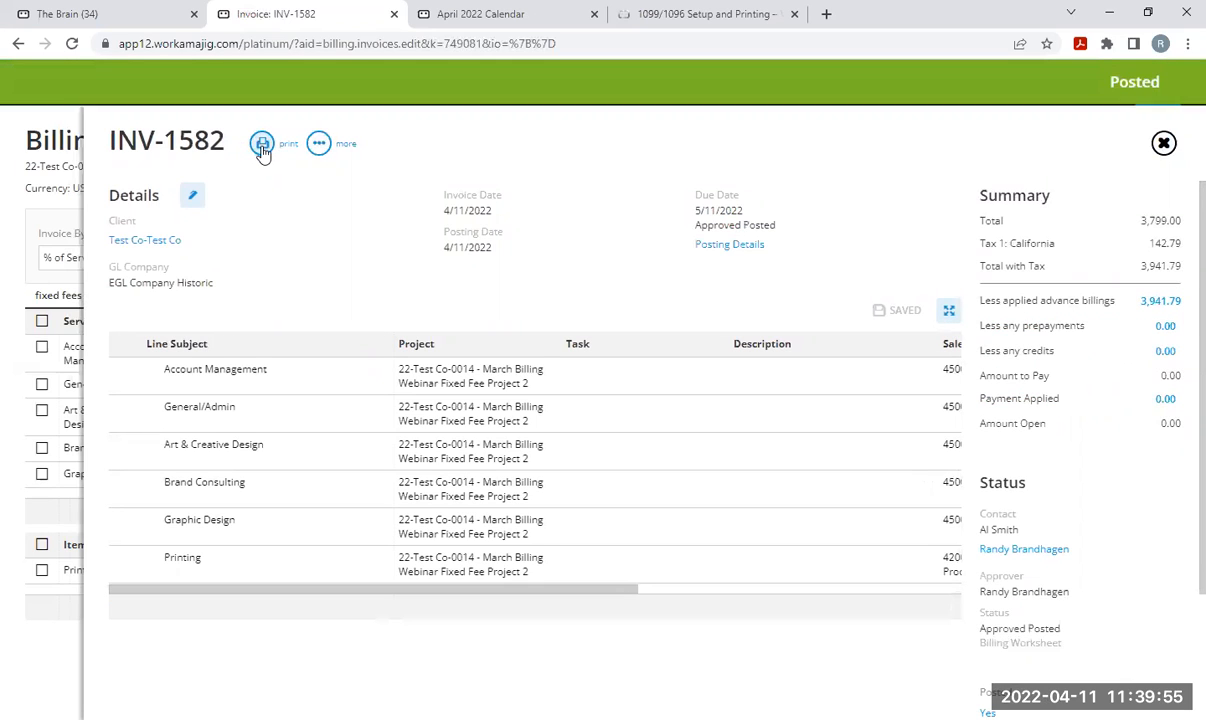
click(737, 246)
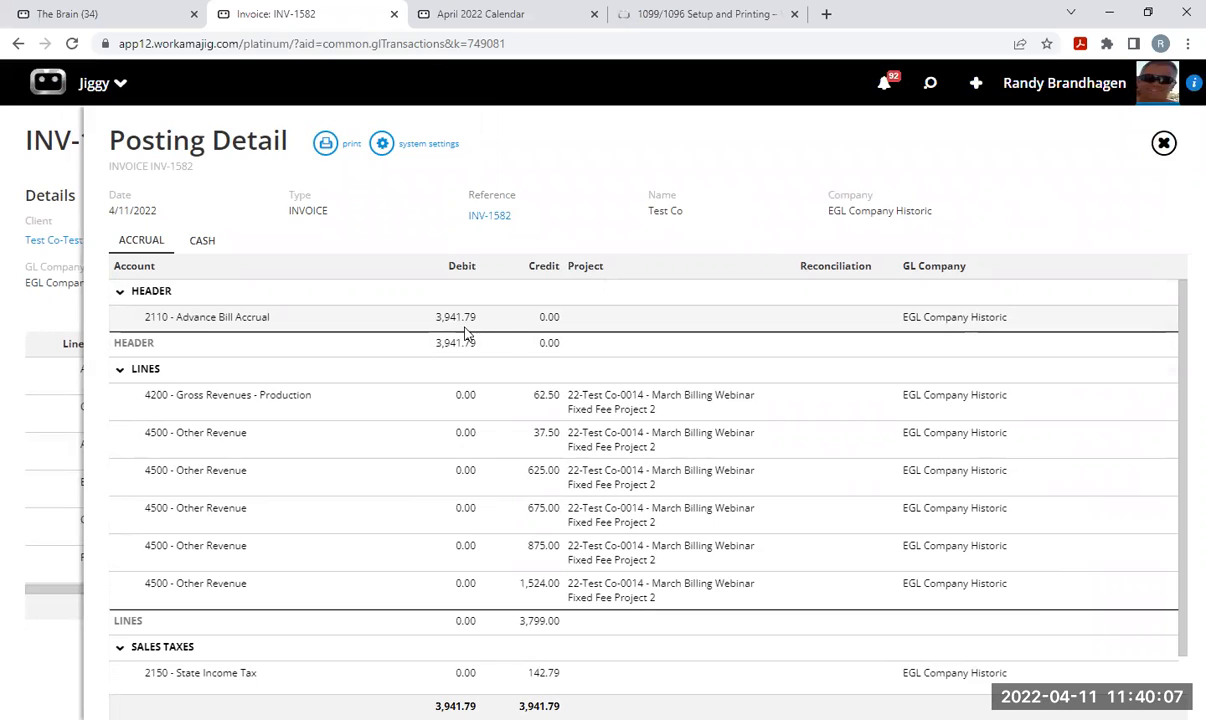
click(1163, 143)
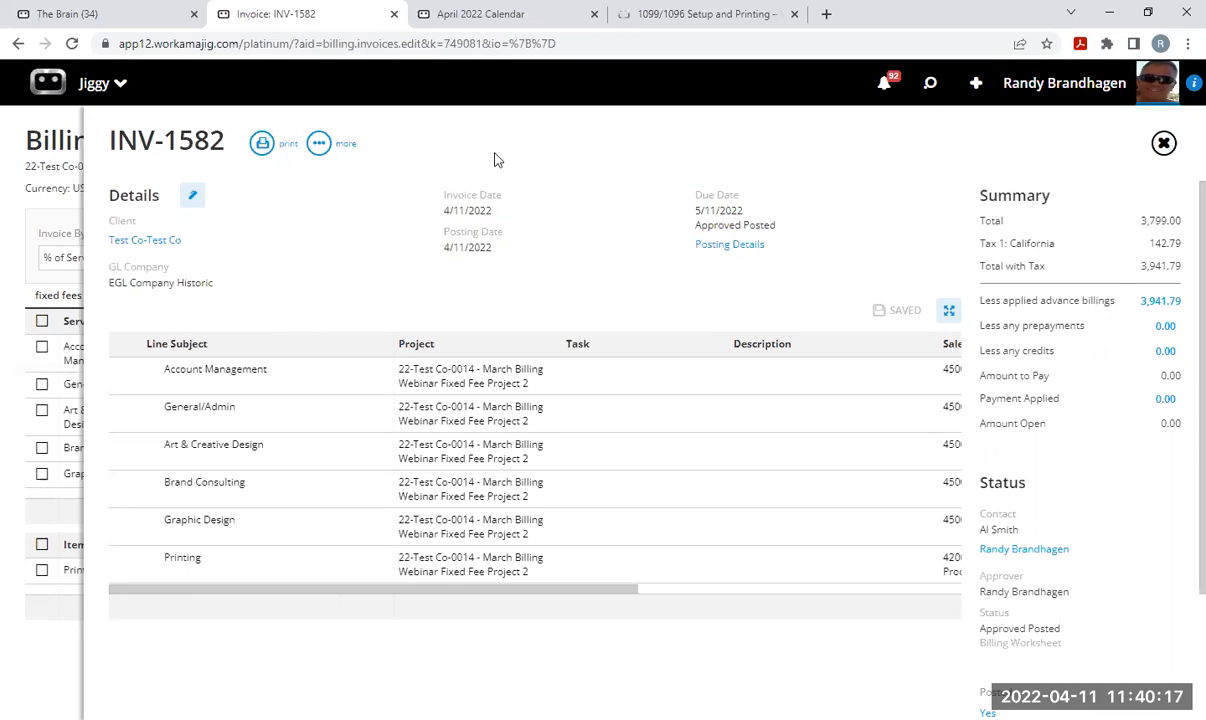
Assign the Detailed invoice template in the invoice's details and save the change.
click(194, 198)
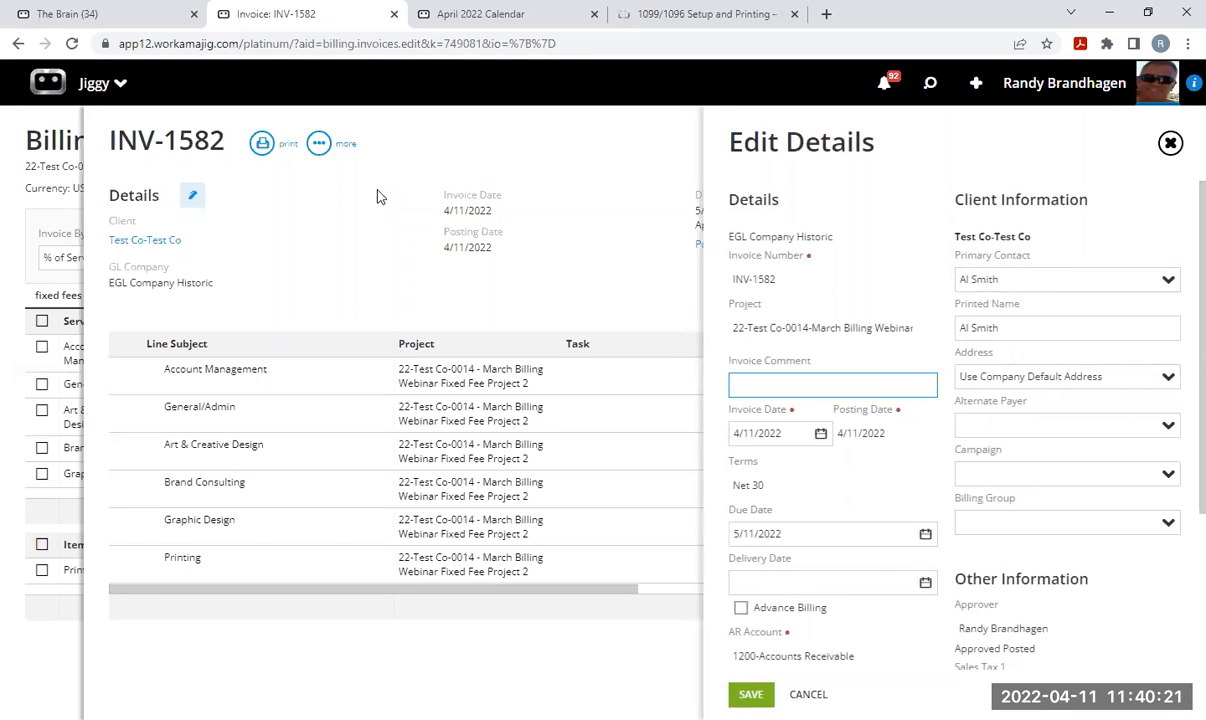
scroll(950, 484, down, 2)
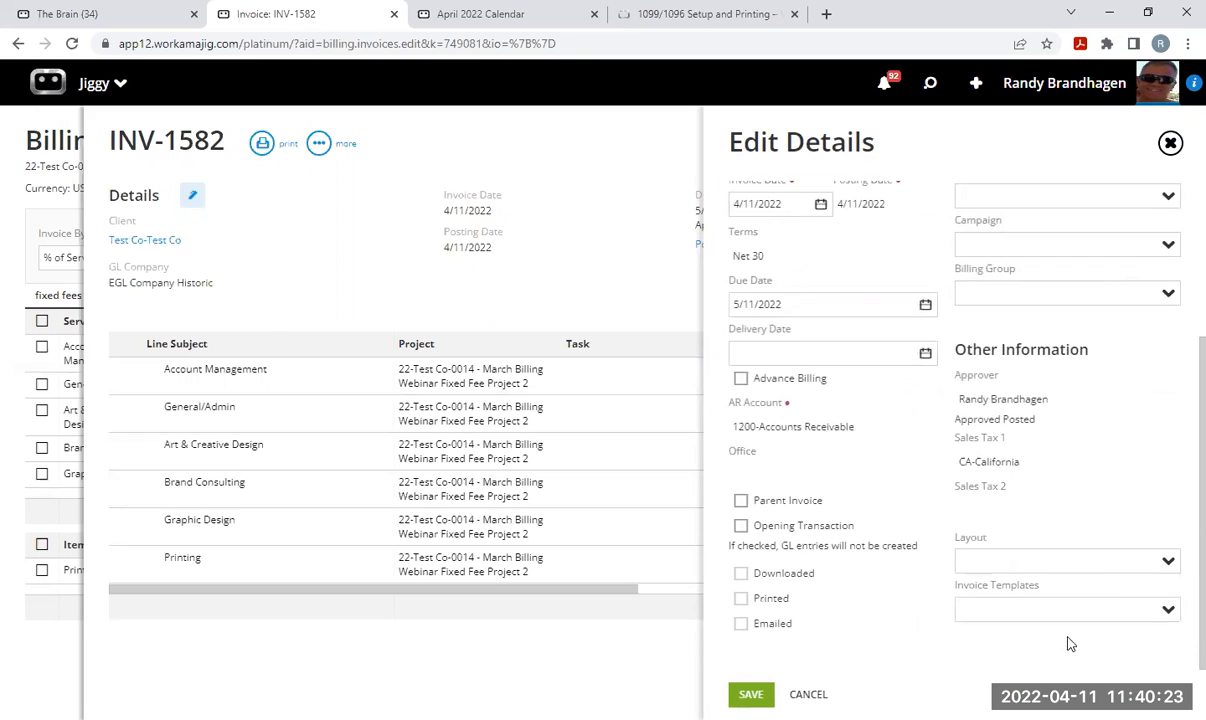
click(1168, 612)
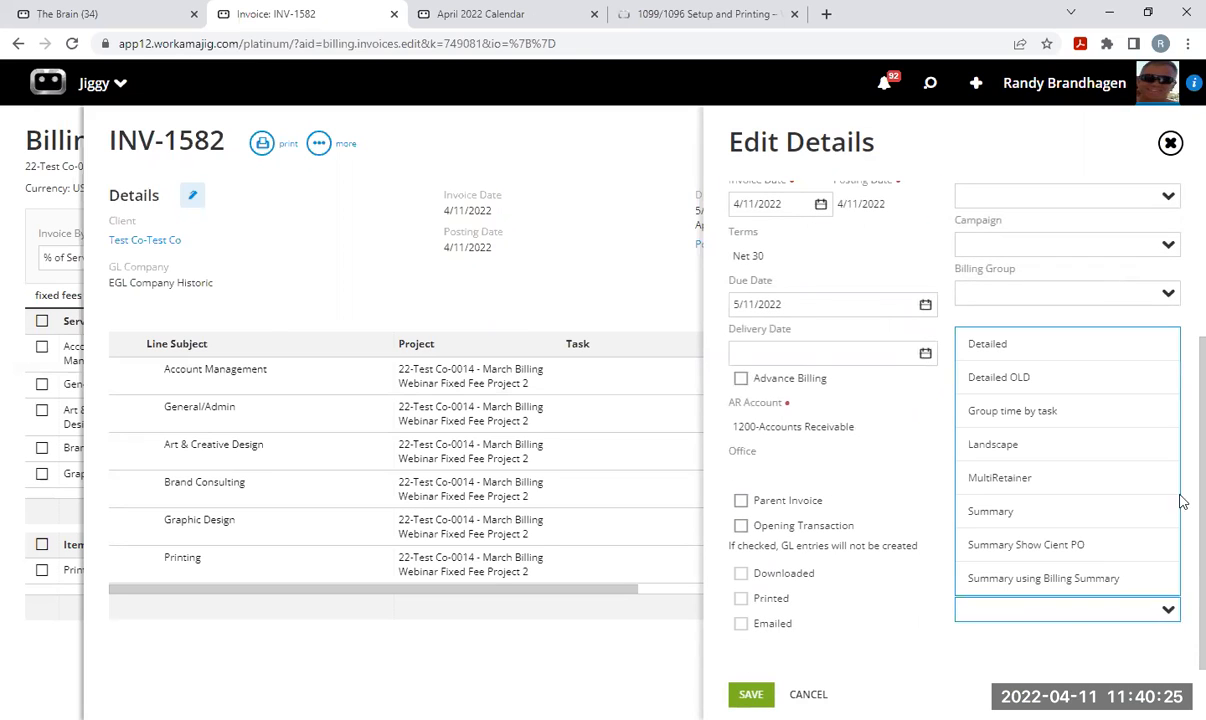
click(1033, 345)
click(750, 694)
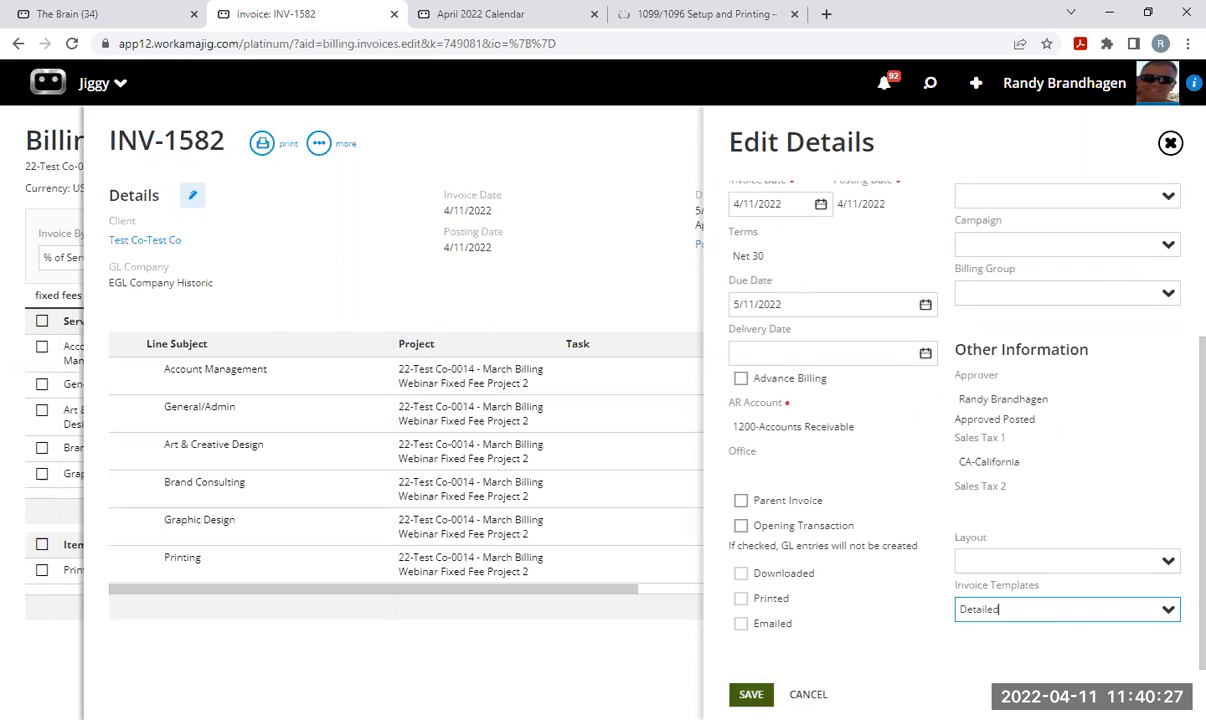
Preview the printed invoice, examine its service lines and totals, and return to the Today - Billing page.
click(262, 145)
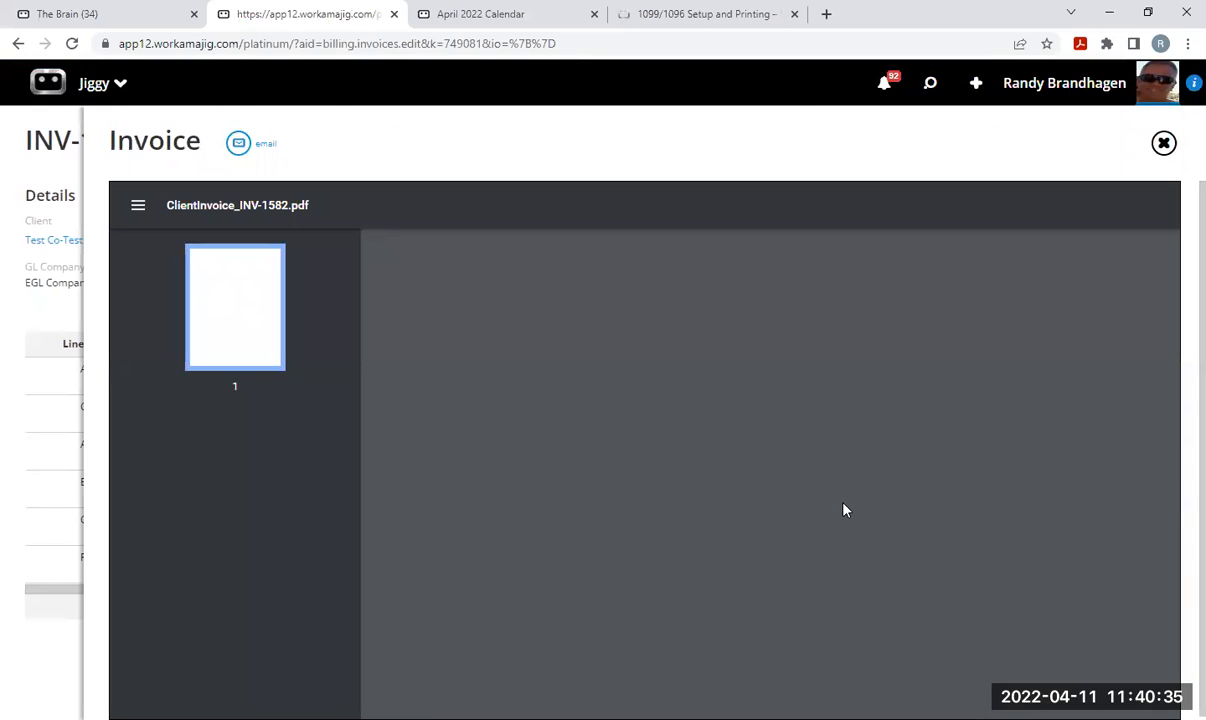
scroll(845, 506, down, 3)
scroll(1010, 518, up, 1)
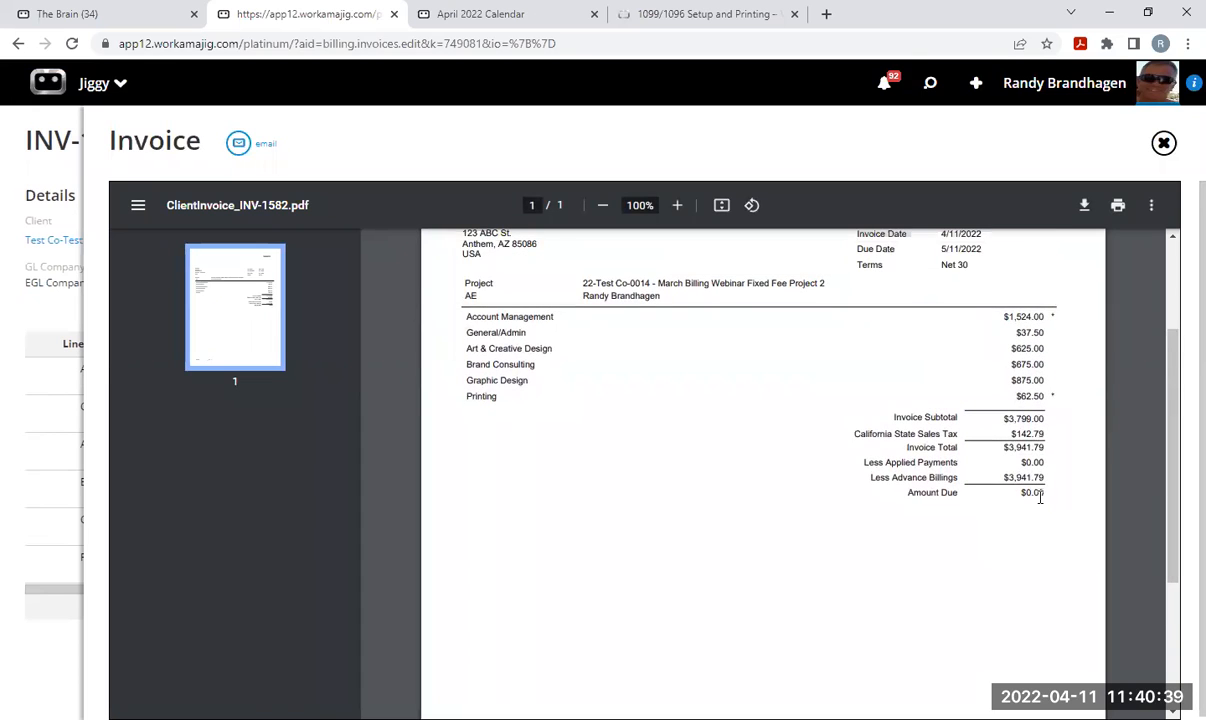
scroll(915, 540, up, 2)
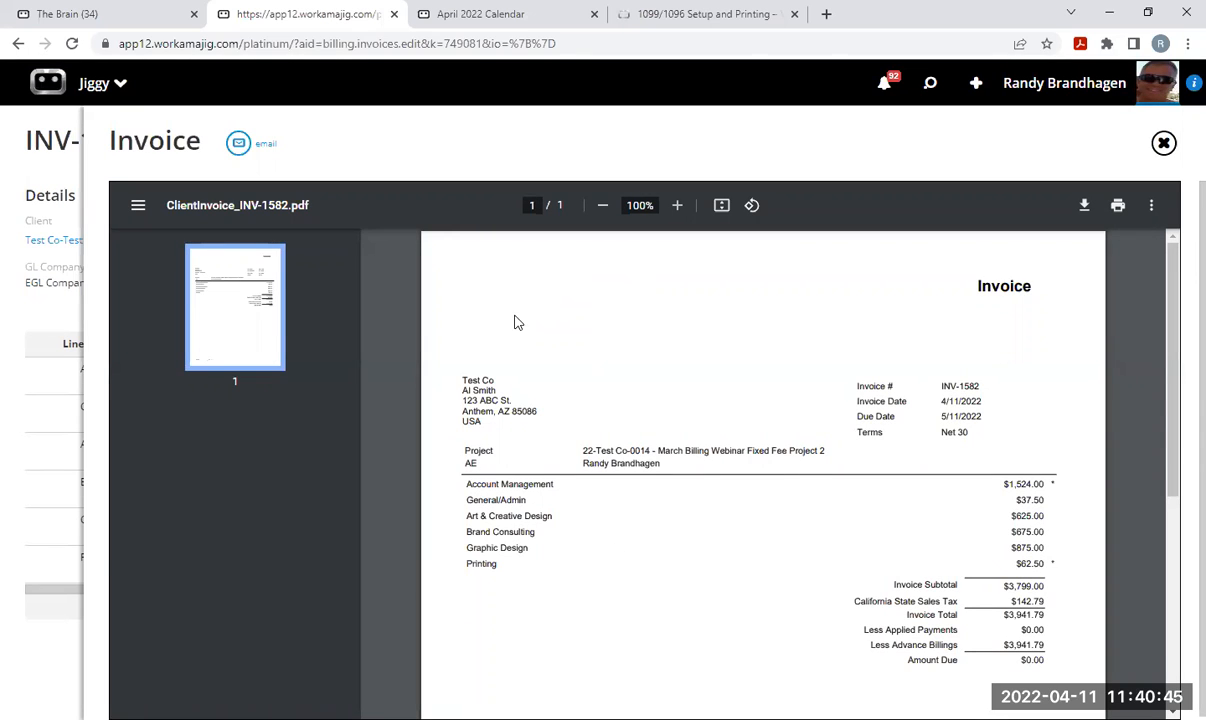
click(1163, 145)
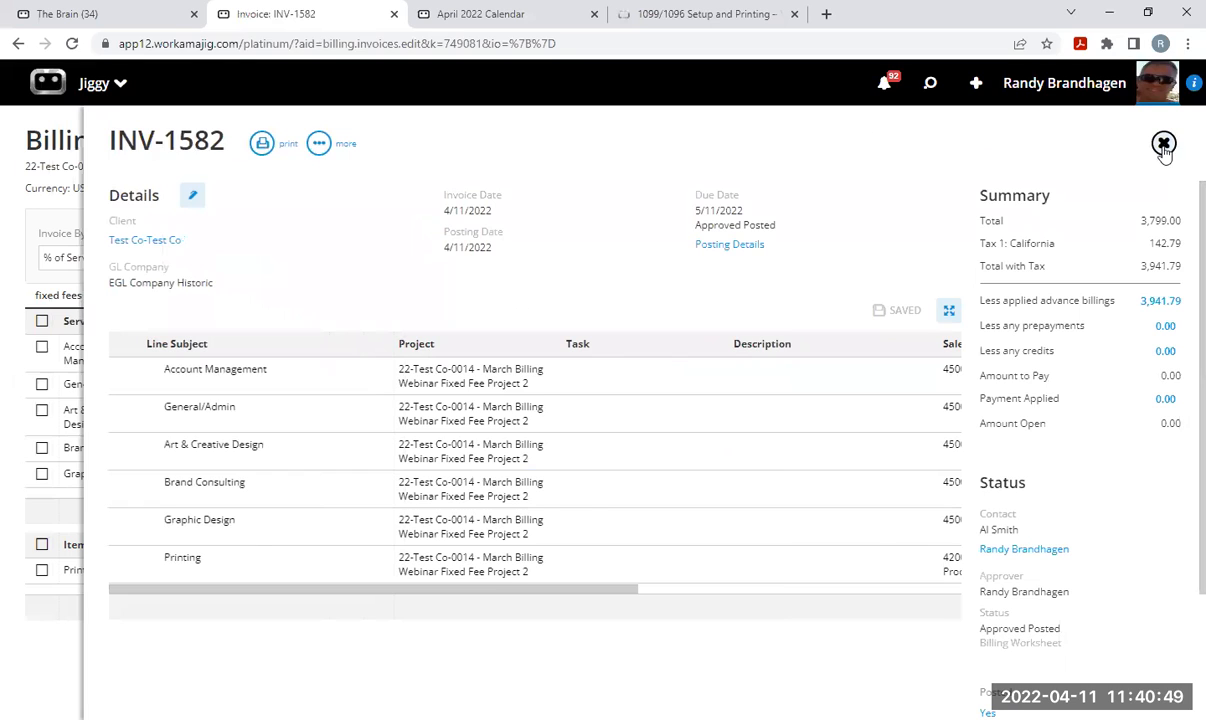
click(1163, 145)
click(1164, 146)
click(1170, 157)
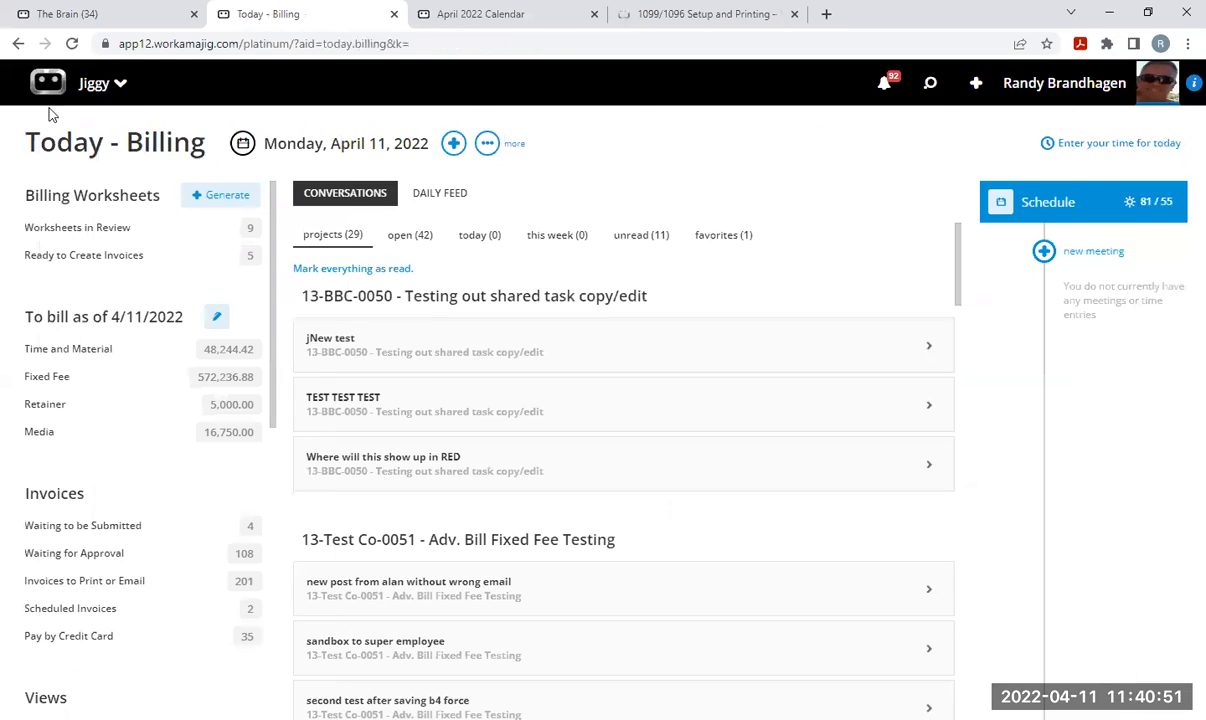
Open the Detailed invoice template from the Billing Options of System Setup.
click(100, 83)
mouse_move(1118, 188)
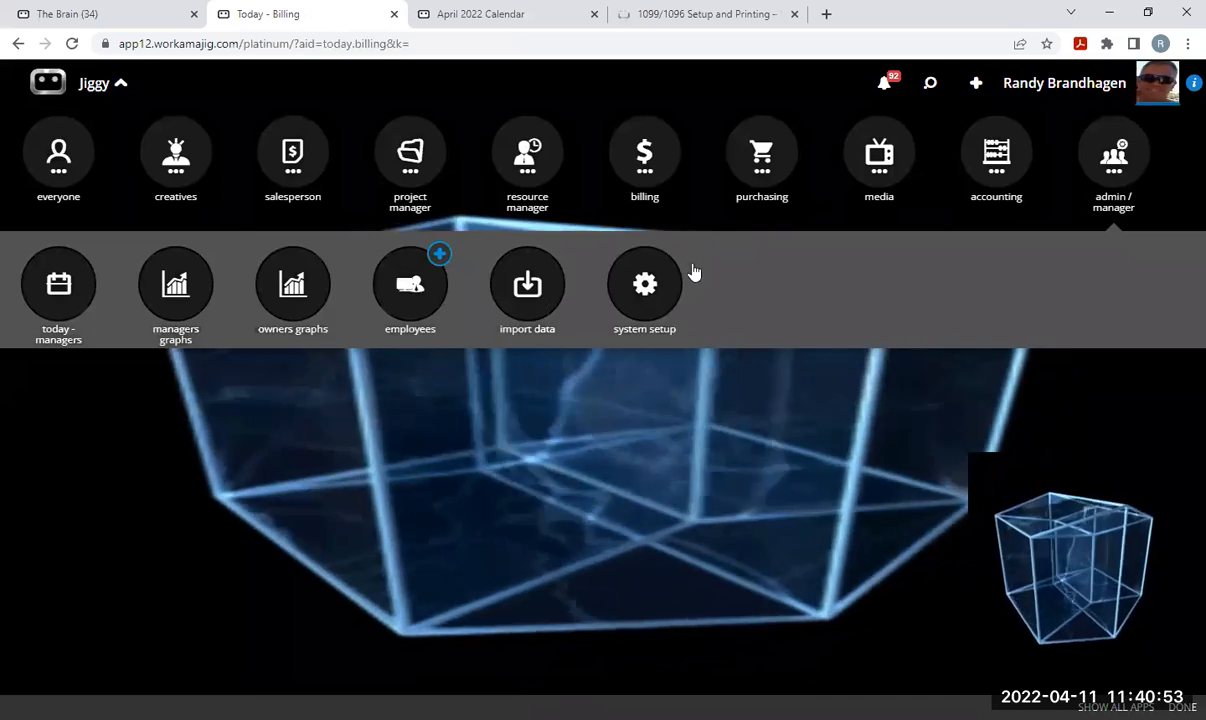
click(644, 285)
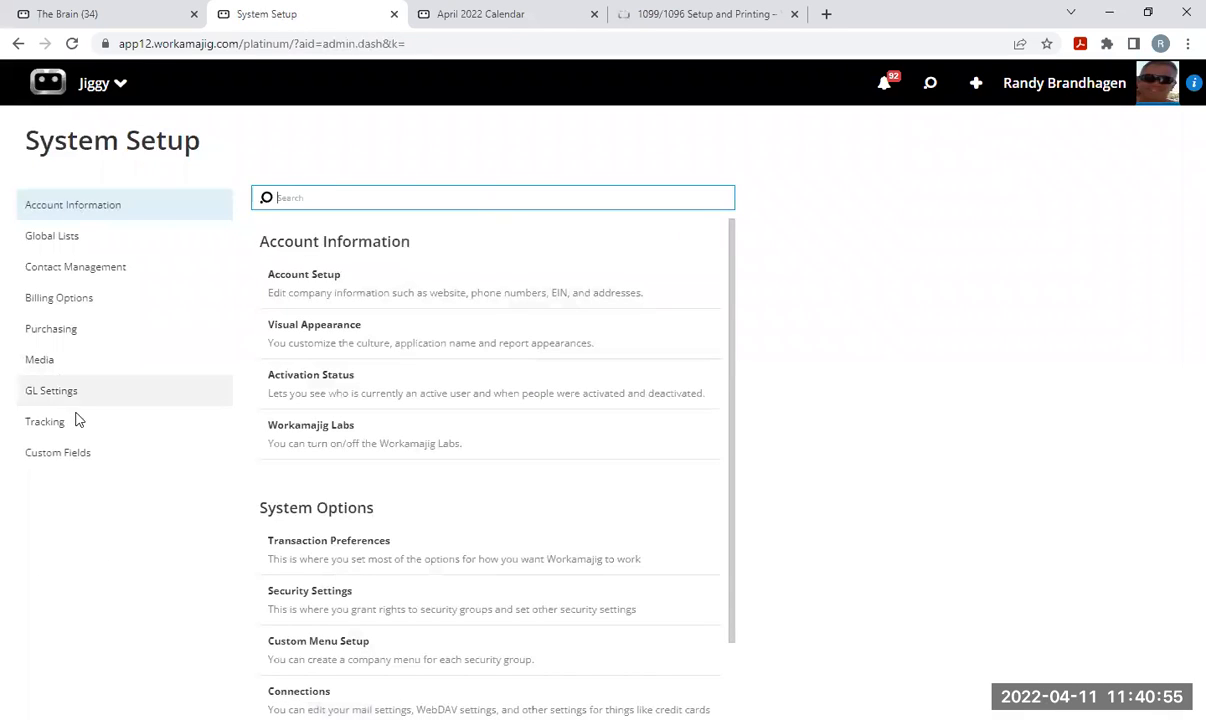
click(83, 300)
scroll(463, 479, down, 3)
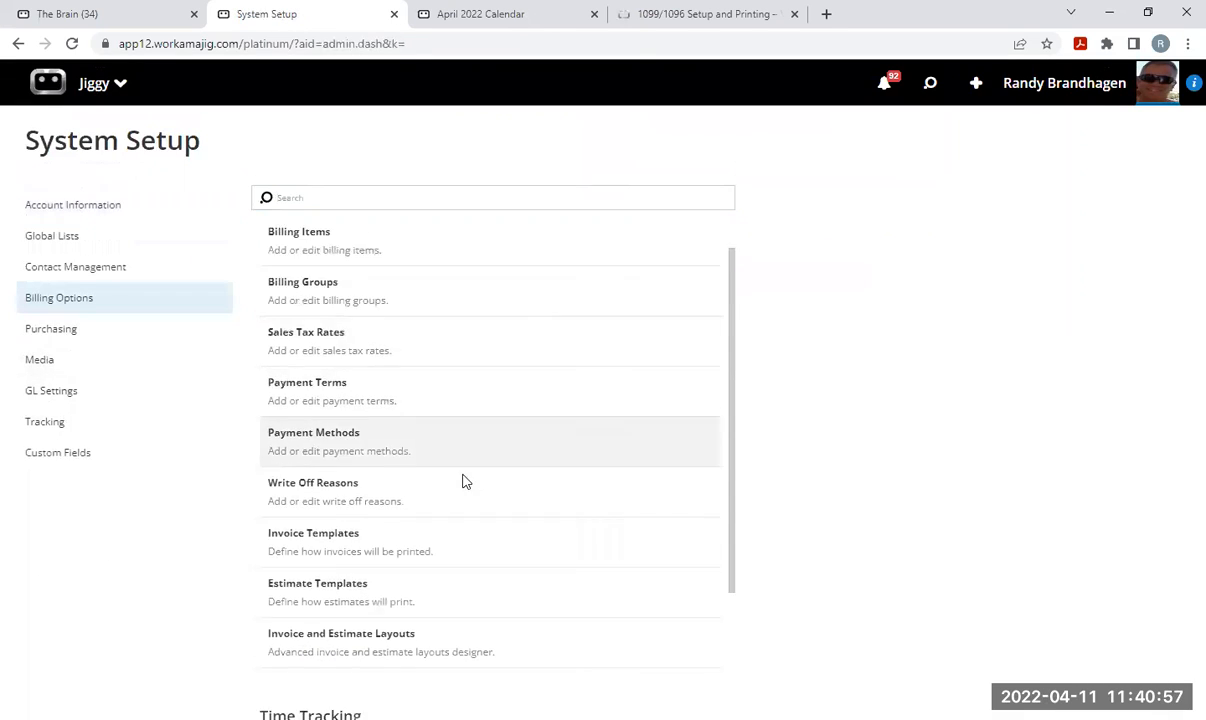
click(305, 357)
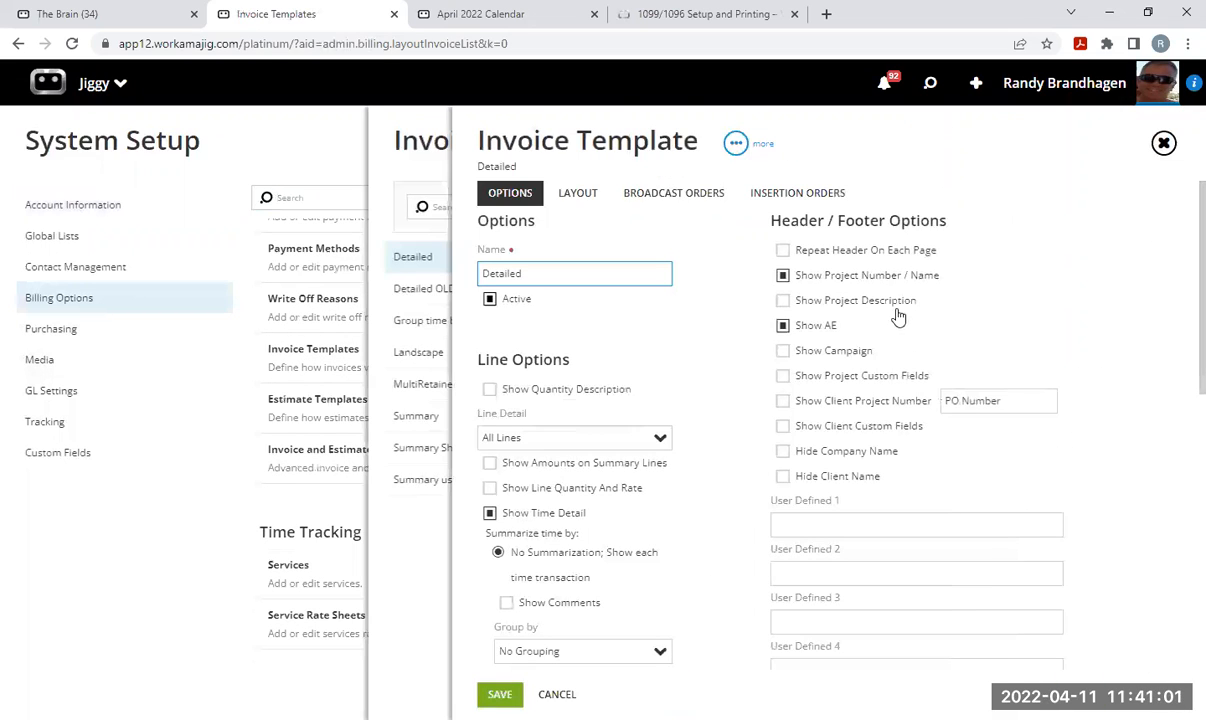
Review the template's layout settings and logo file selection, and close the template without adding a logo.
click(578, 194)
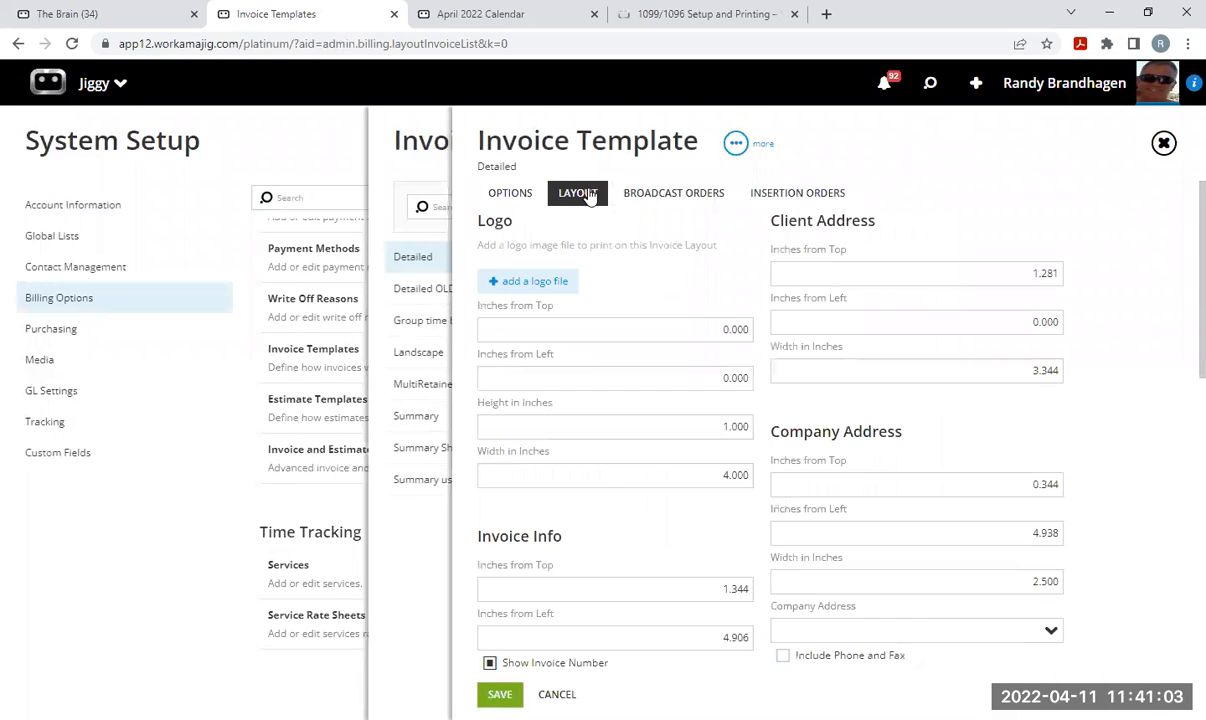
click(534, 287)
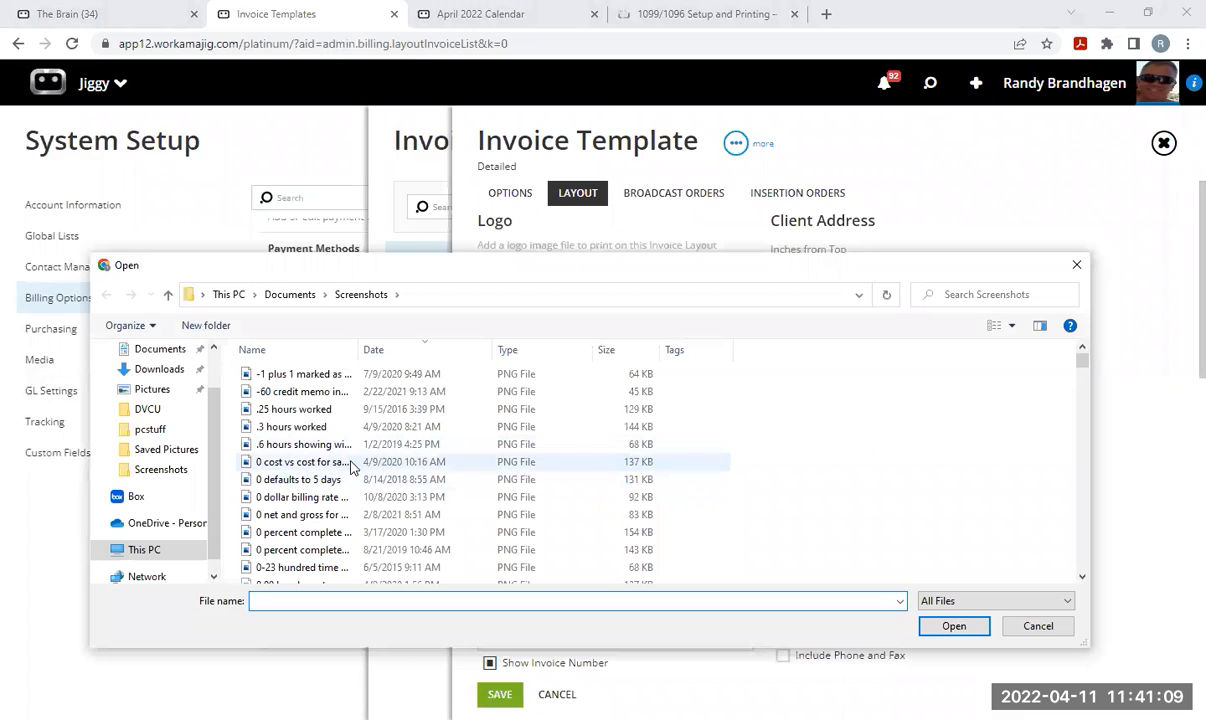
click(1034, 627)
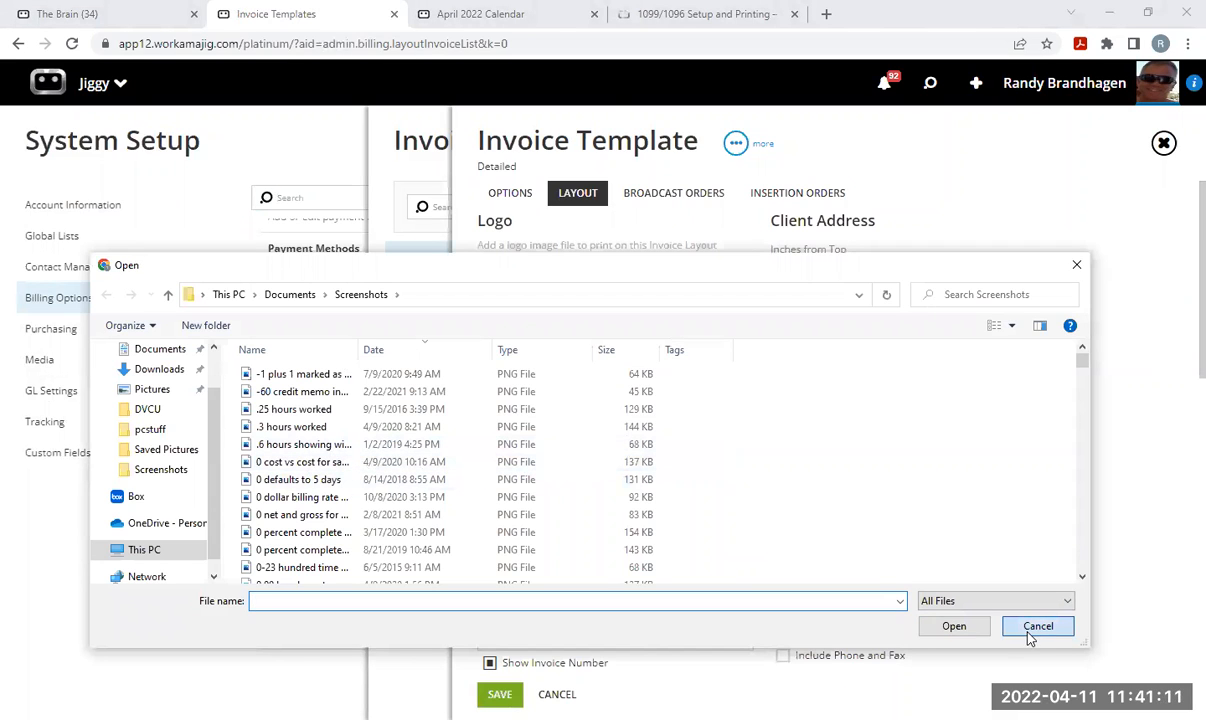
click(1167, 147)
click(1163, 143)
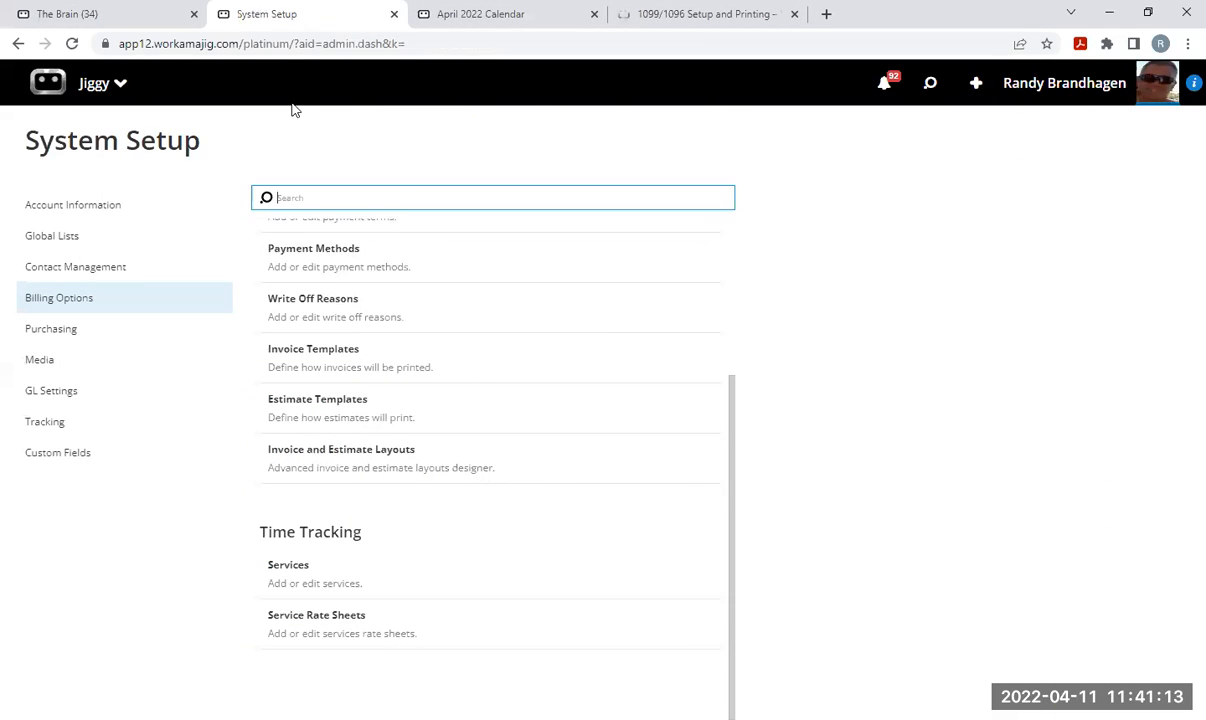
Return to the Today - Billing page and look over its amounts to bill, invoice queues and views.
click(94, 84)
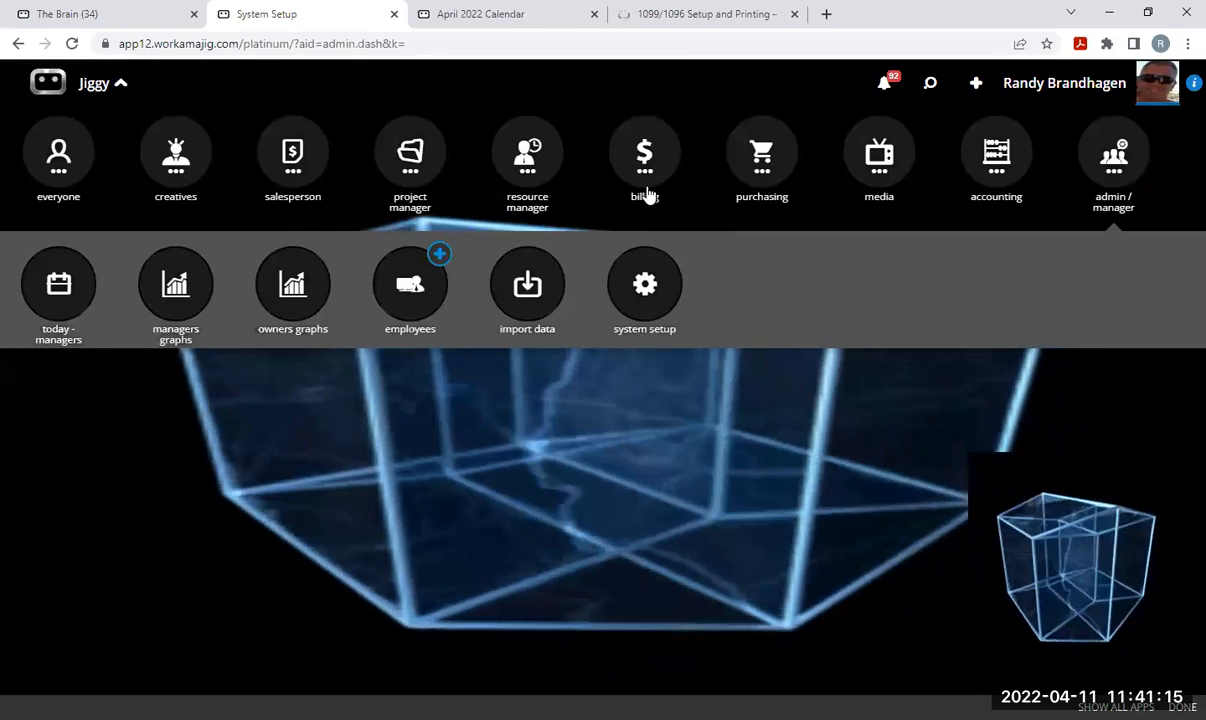
click(646, 190)
click(59, 300)
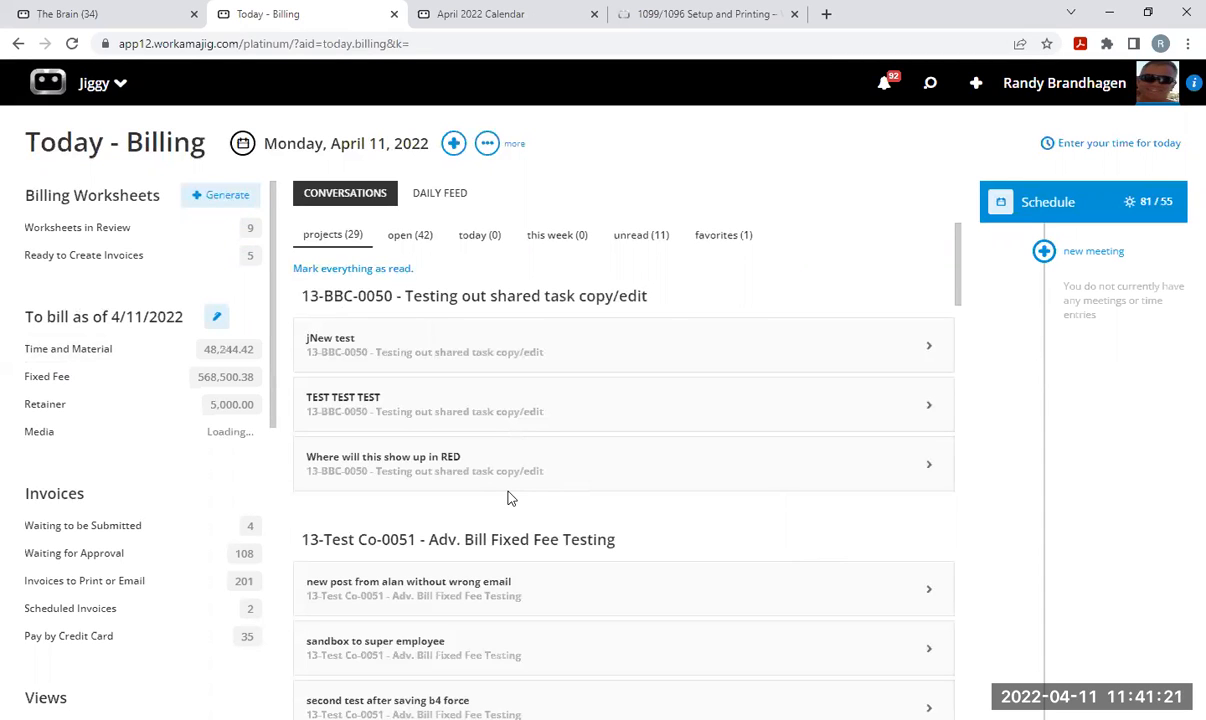
scroll(113, 490, down, 4)
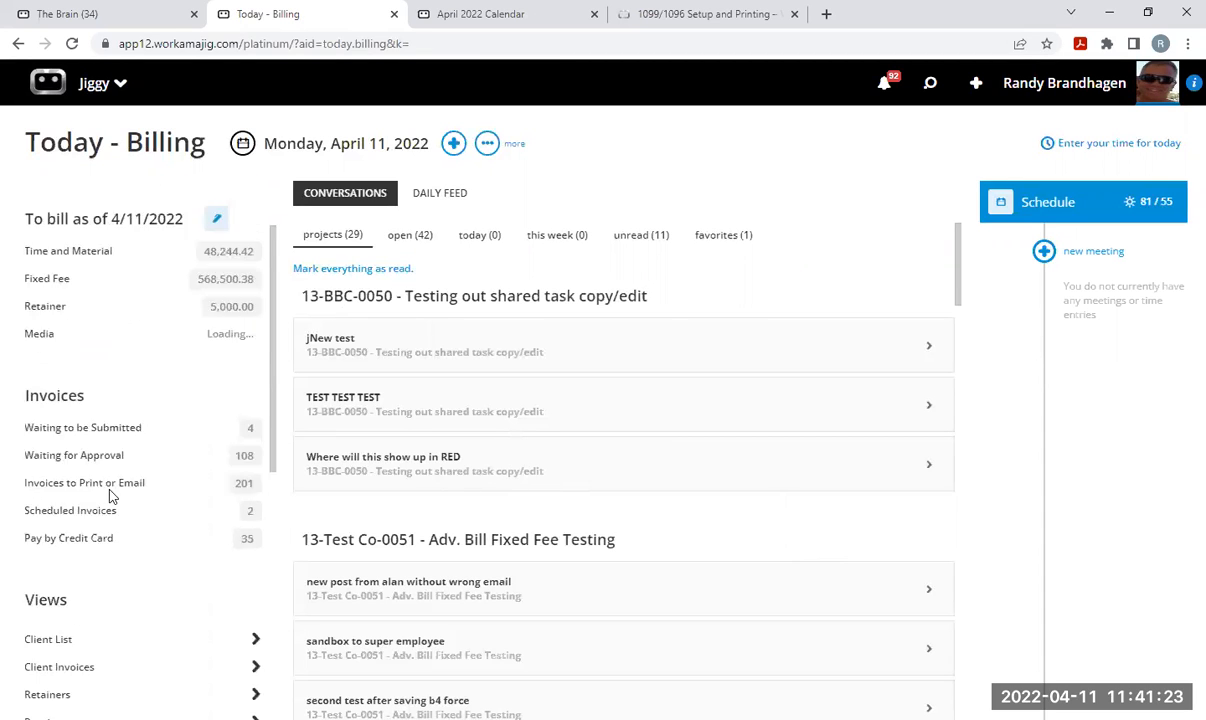
scroll(111, 492, up, 4)
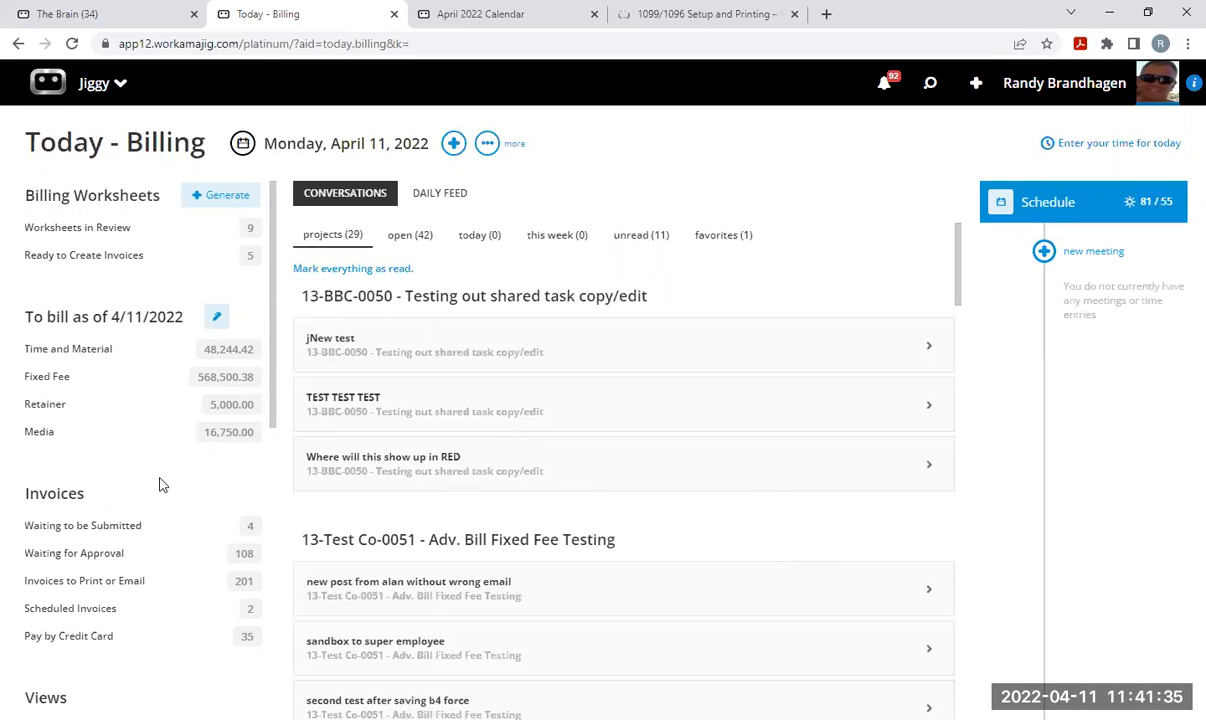
Look through the Today - Billing views, checking the saved views available under Client List and Client Invoices.
scroll(155, 480, down, 3)
scroll(100, 476, down, 1)
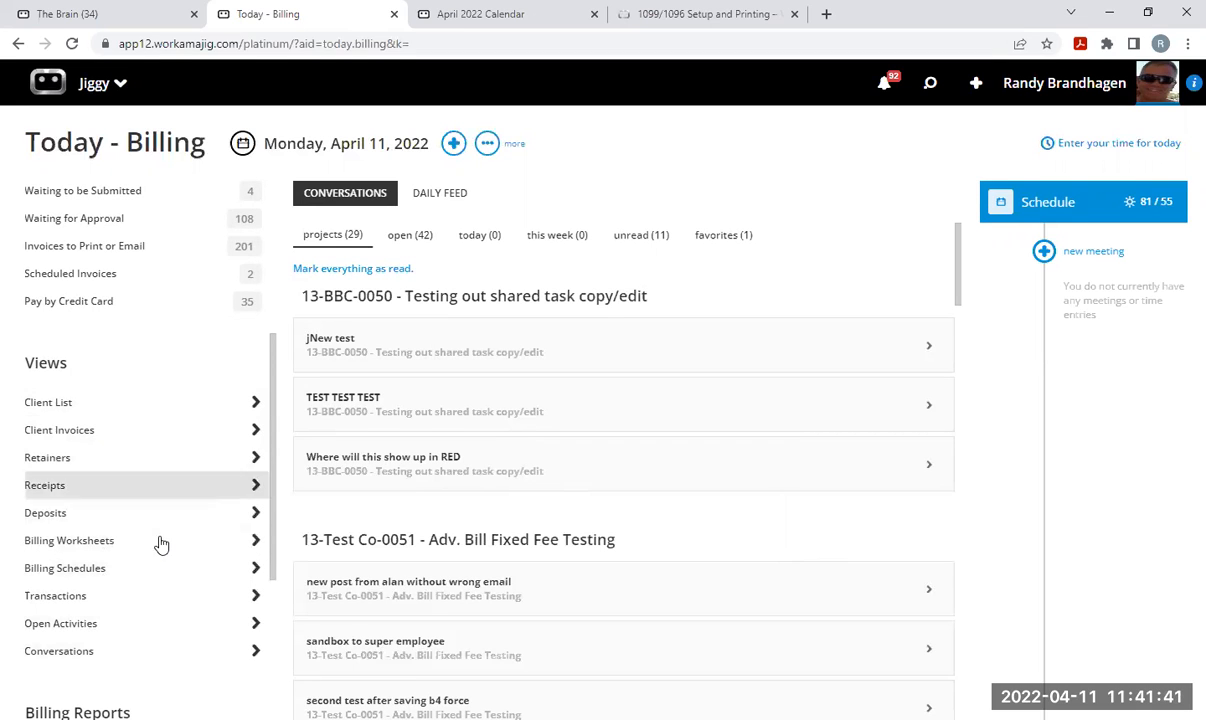
scroll(159, 546, up, 2)
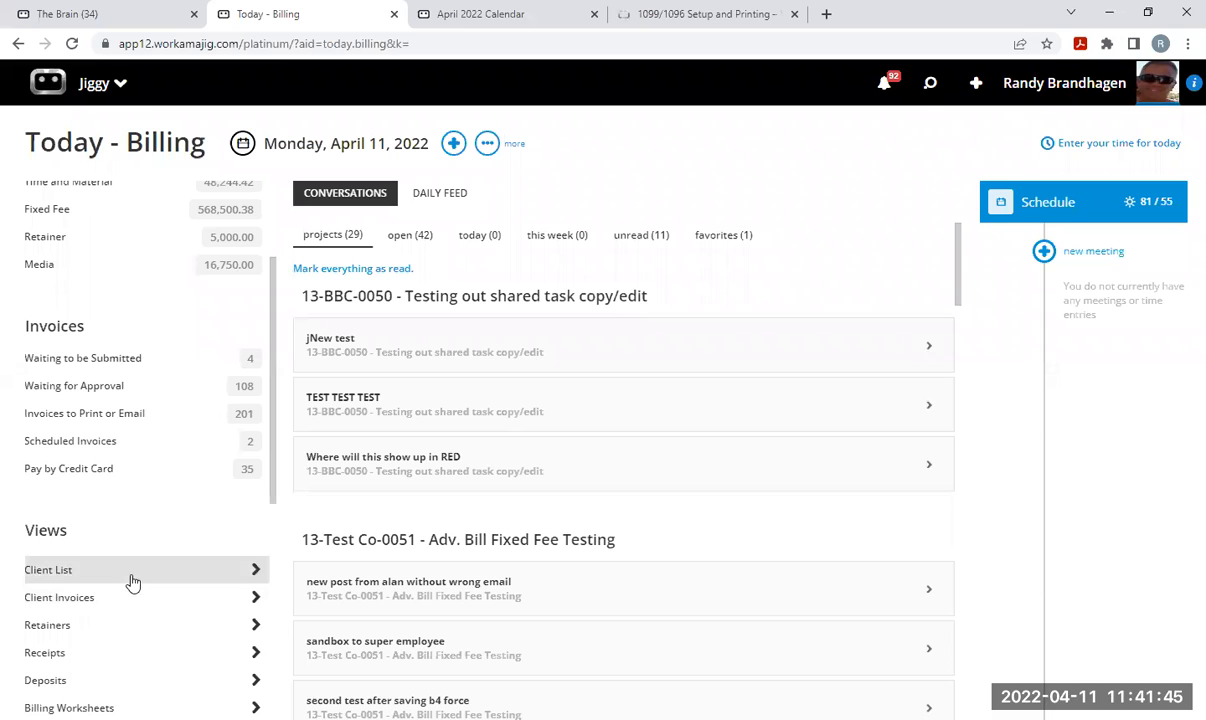
click(136, 579)
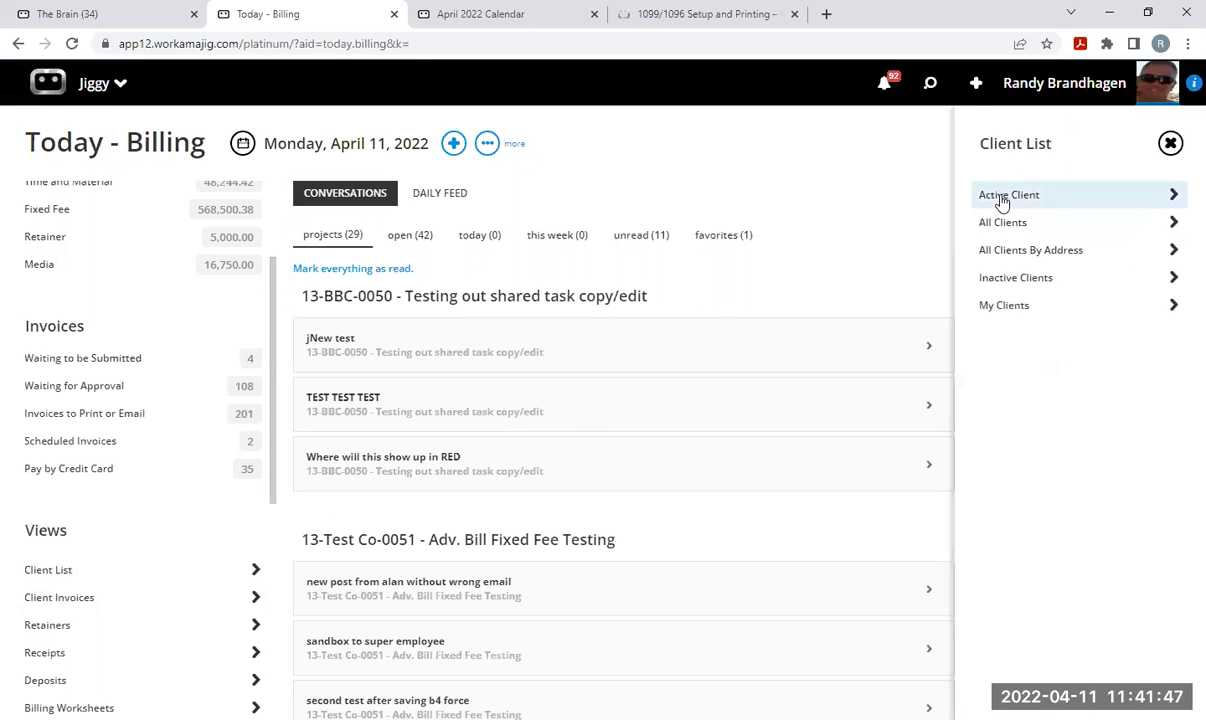
click(1169, 145)
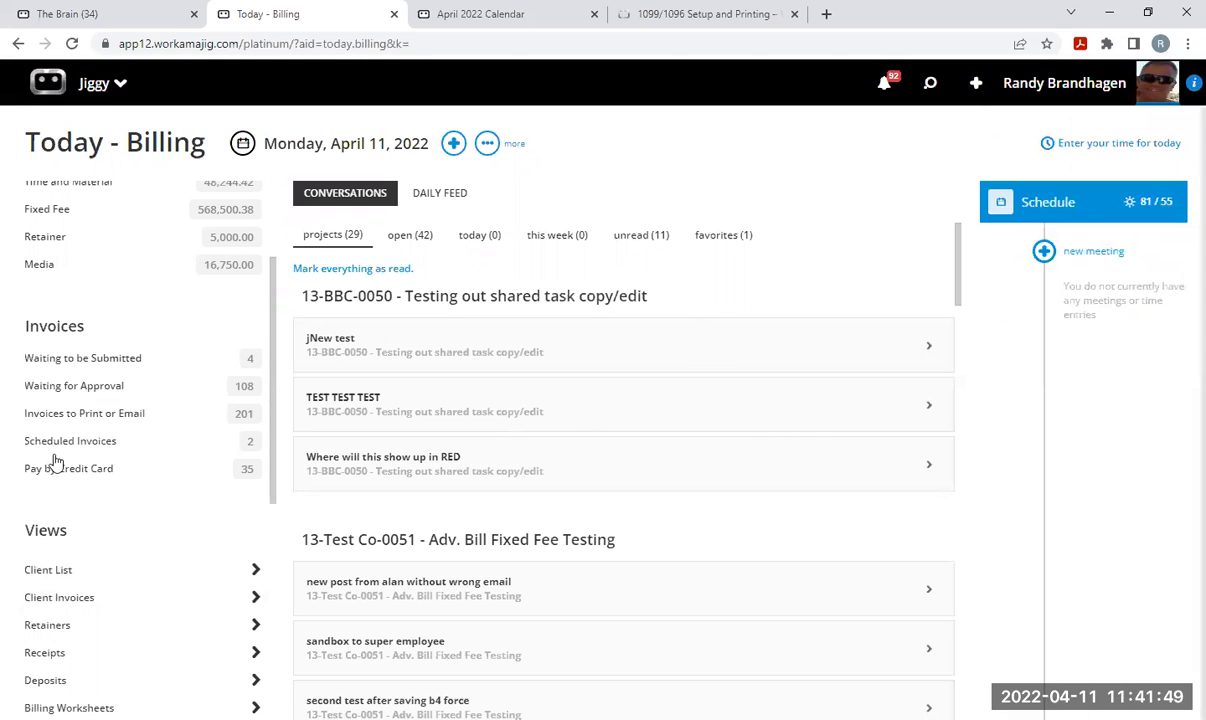
click(88, 599)
scroll(1058, 465, down, 1)
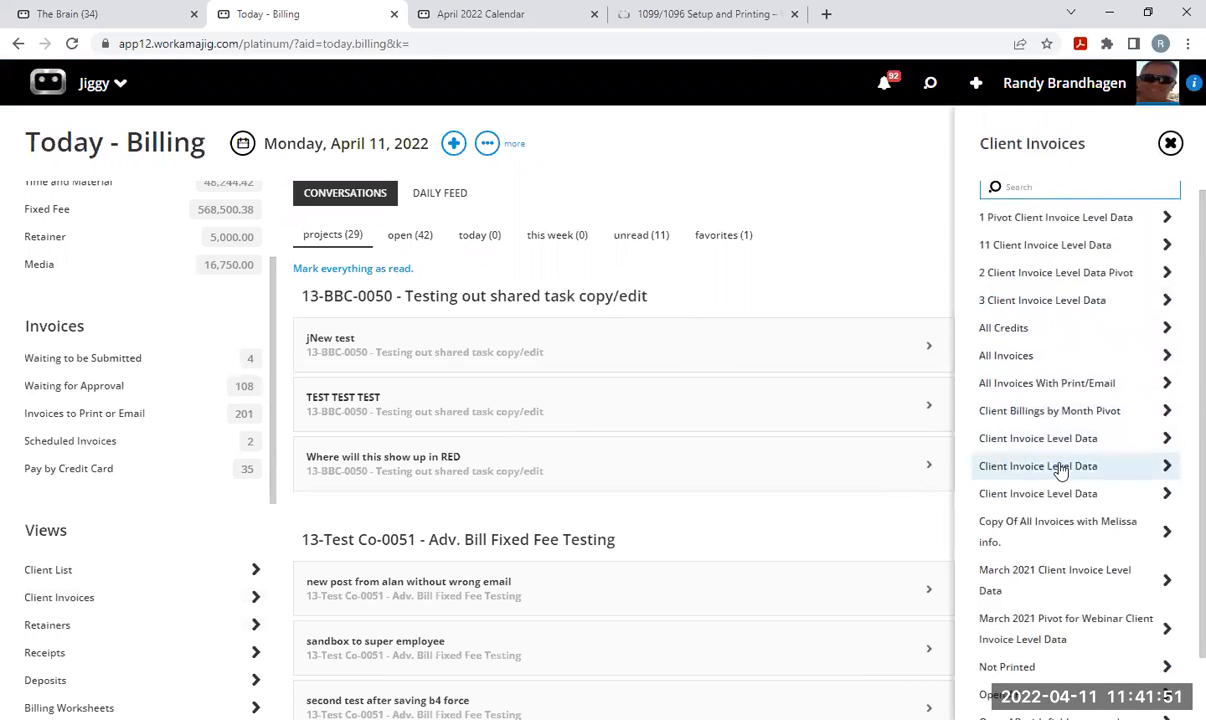
scroll(1065, 495, up, 2)
click(1168, 142)
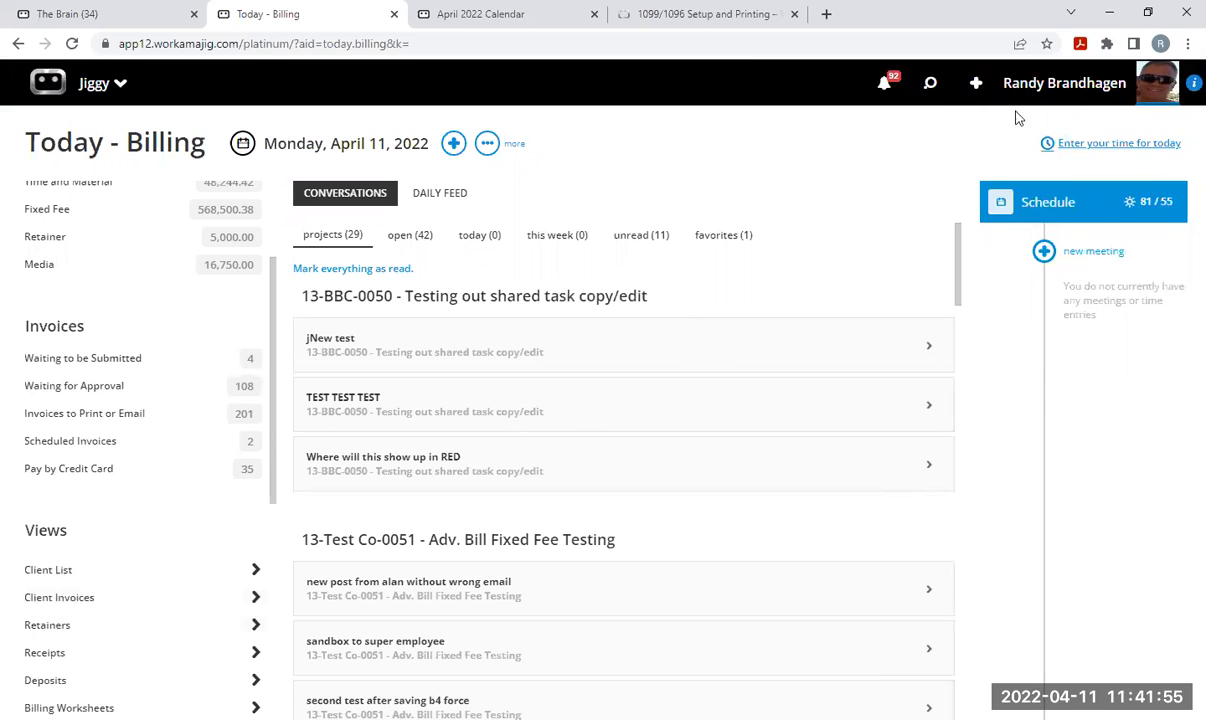
Look over the Billing section in the global search views, and return to the billing worksheets on Today - Billing.
click(931, 87)
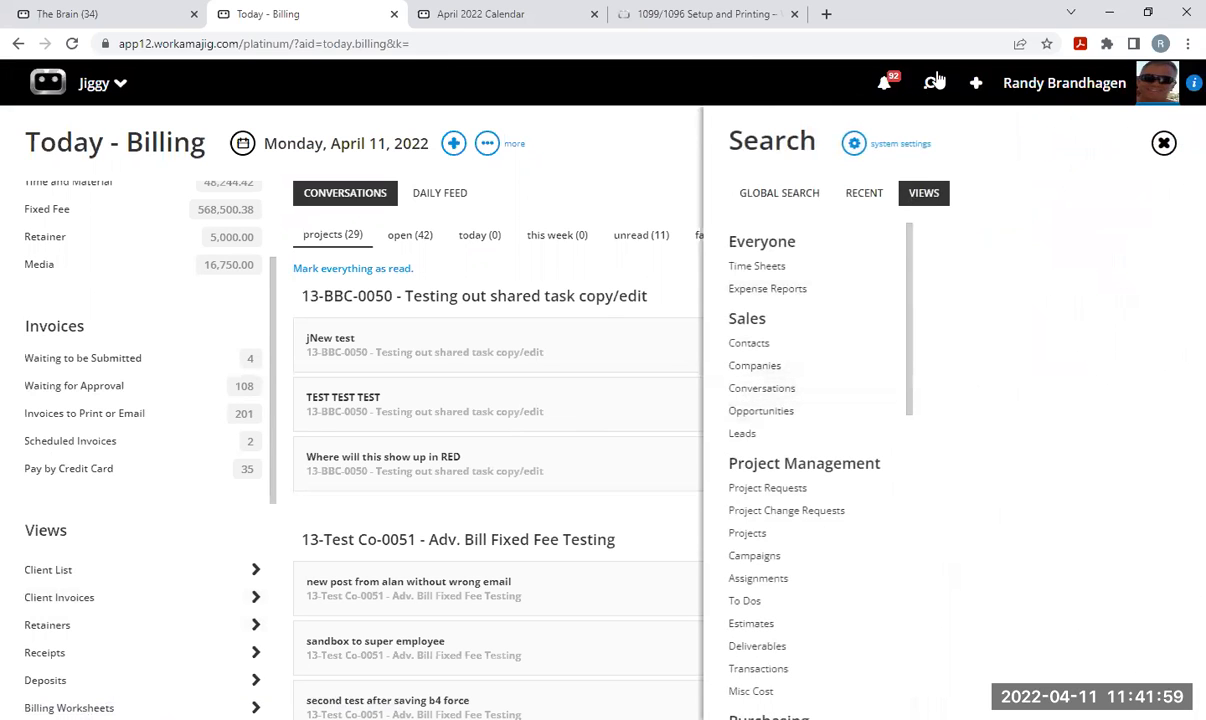
scroll(805, 380, down, 4)
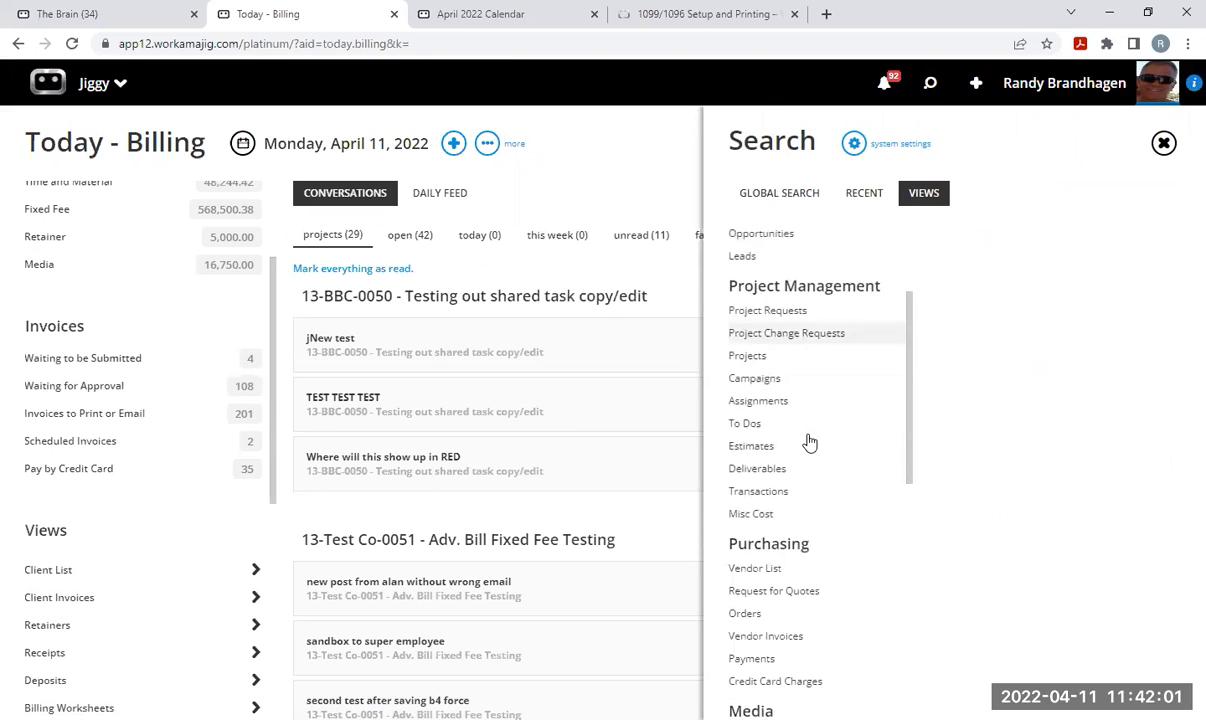
scroll(810, 442, down, 10)
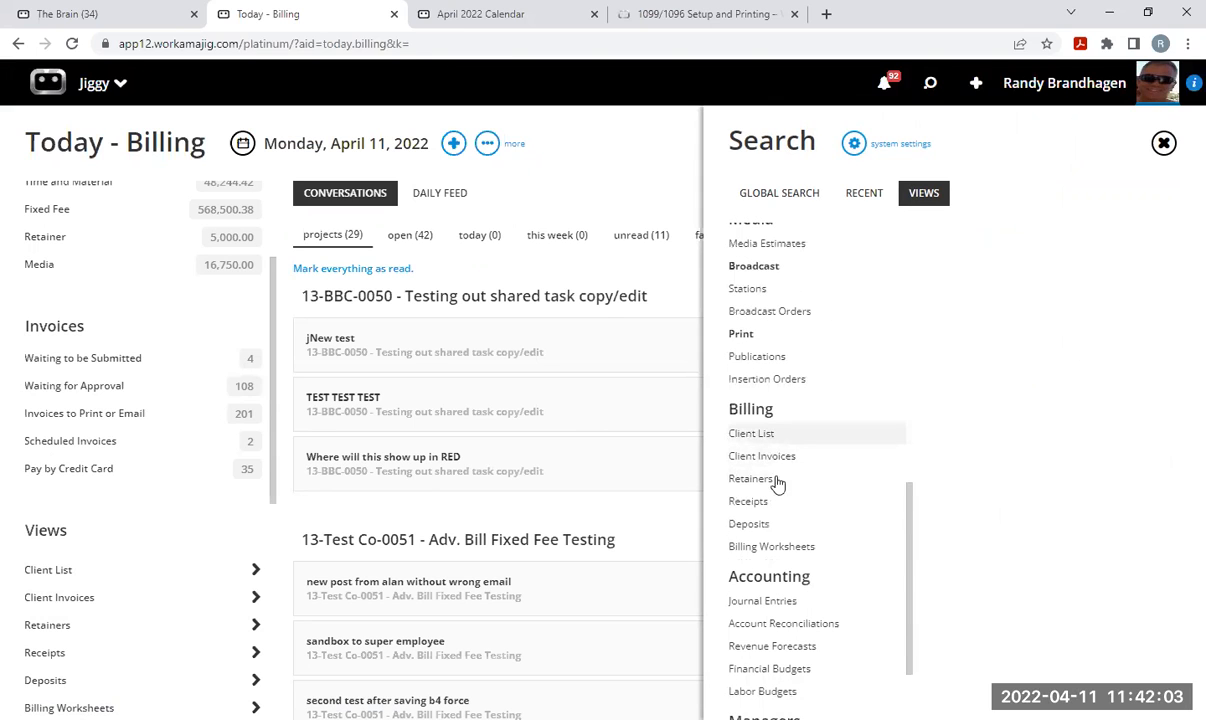
click(1164, 143)
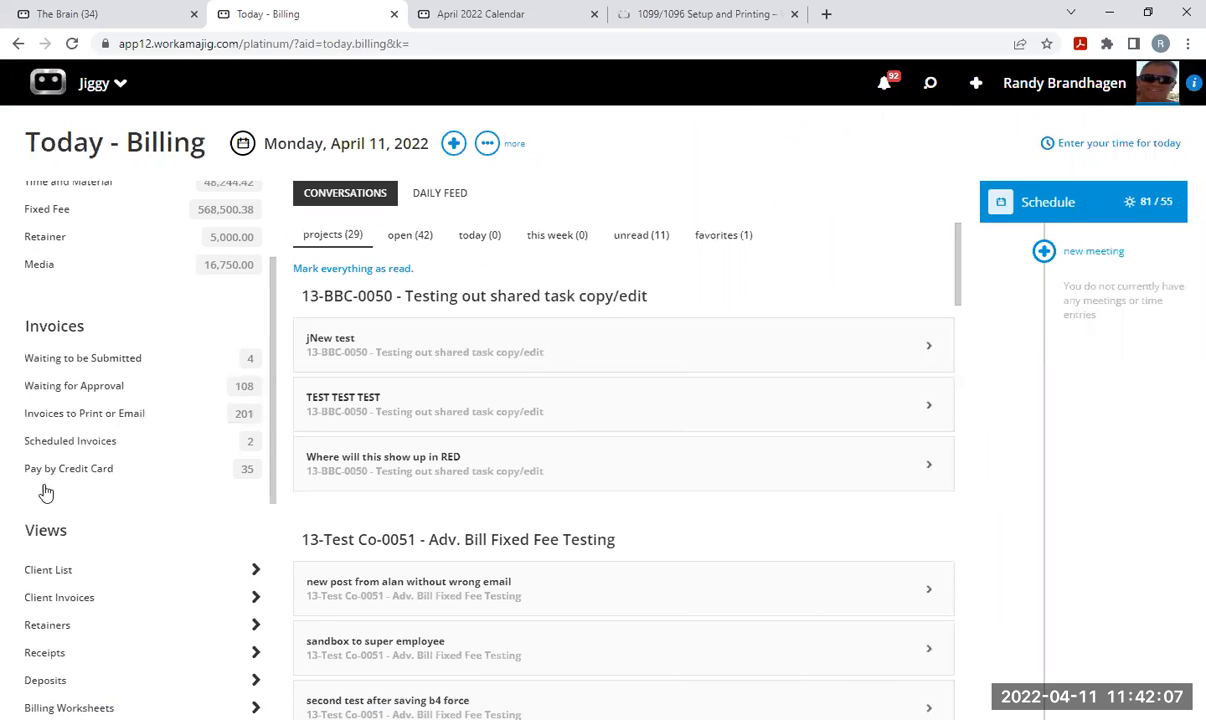
scroll(115, 470, up, 2)
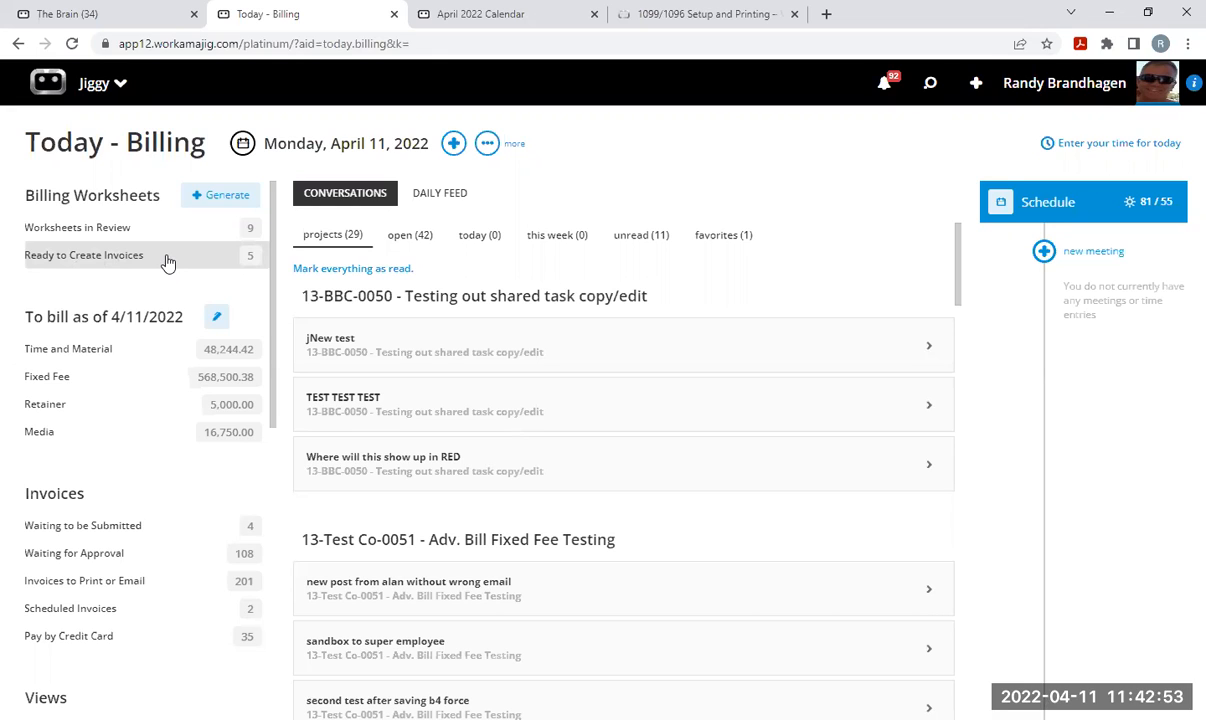
Open the report center and look over the standard AR Reports and Project Financial Reports.
click(113, 88)
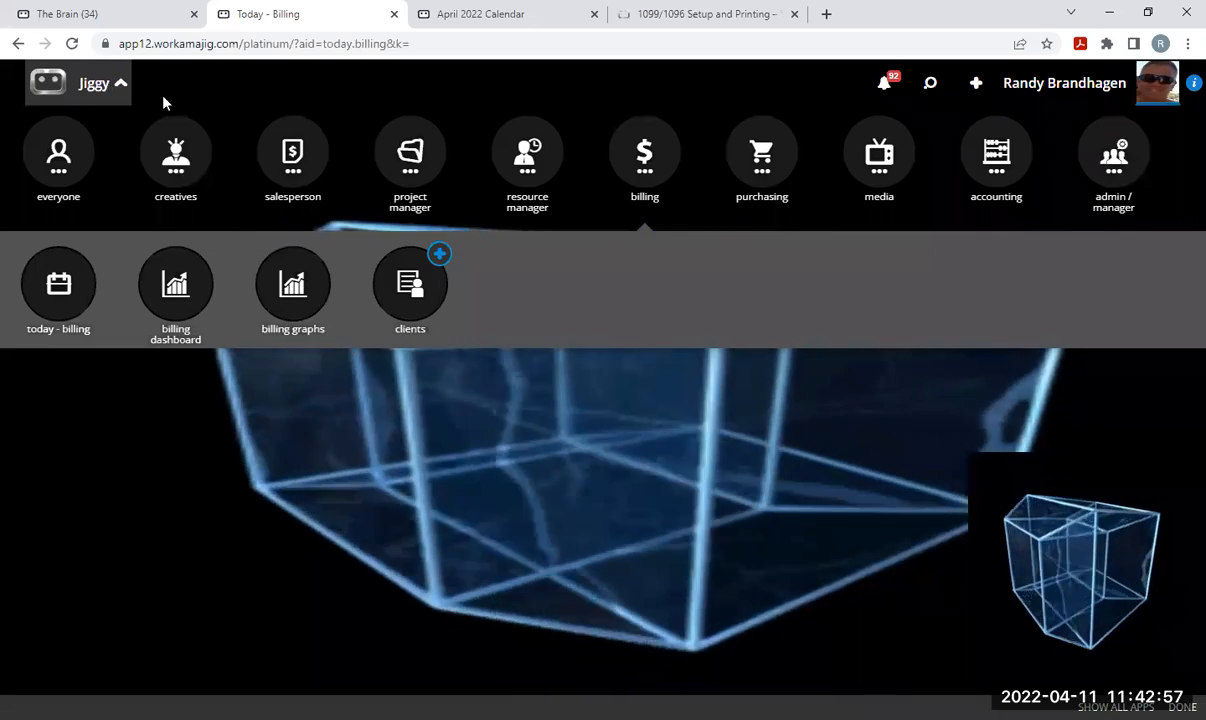
click(58, 180)
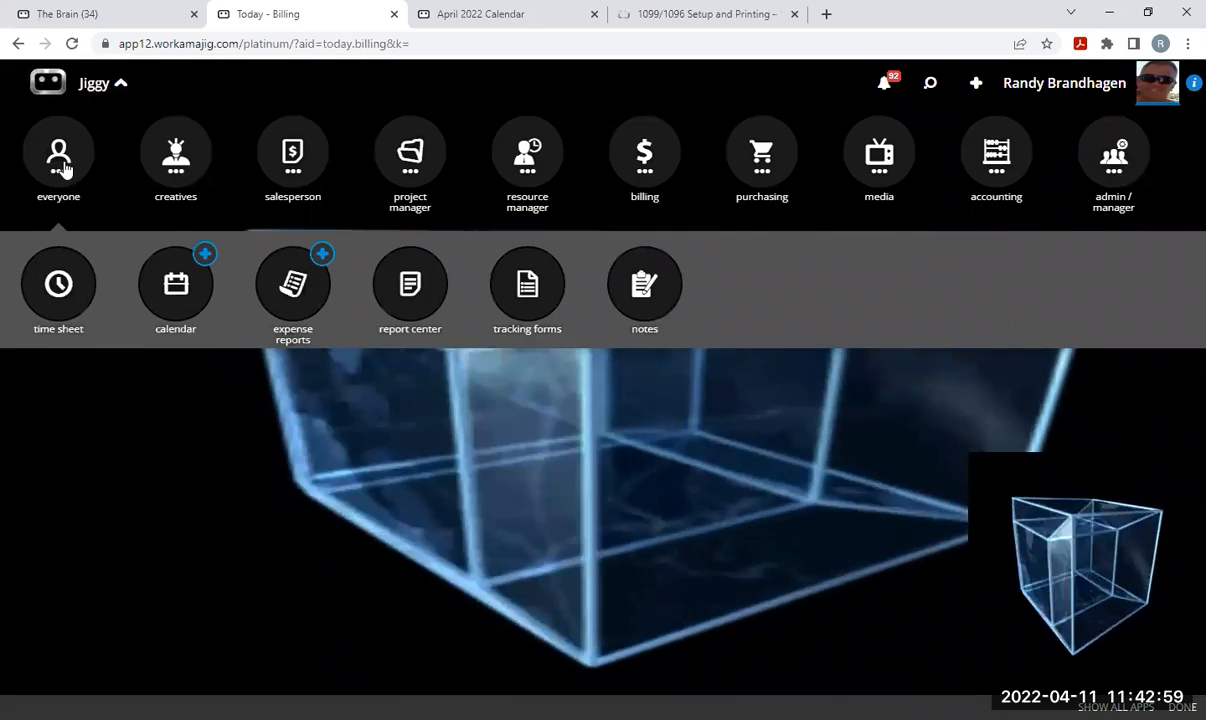
click(410, 288)
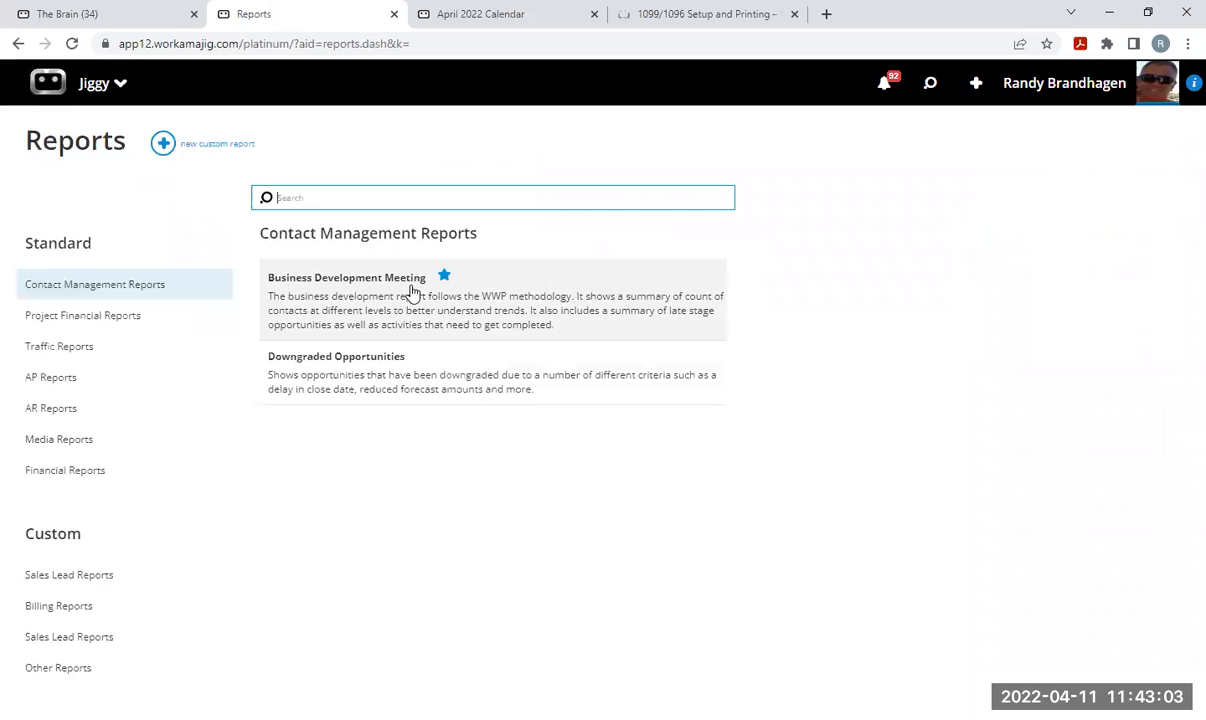
click(80, 417)
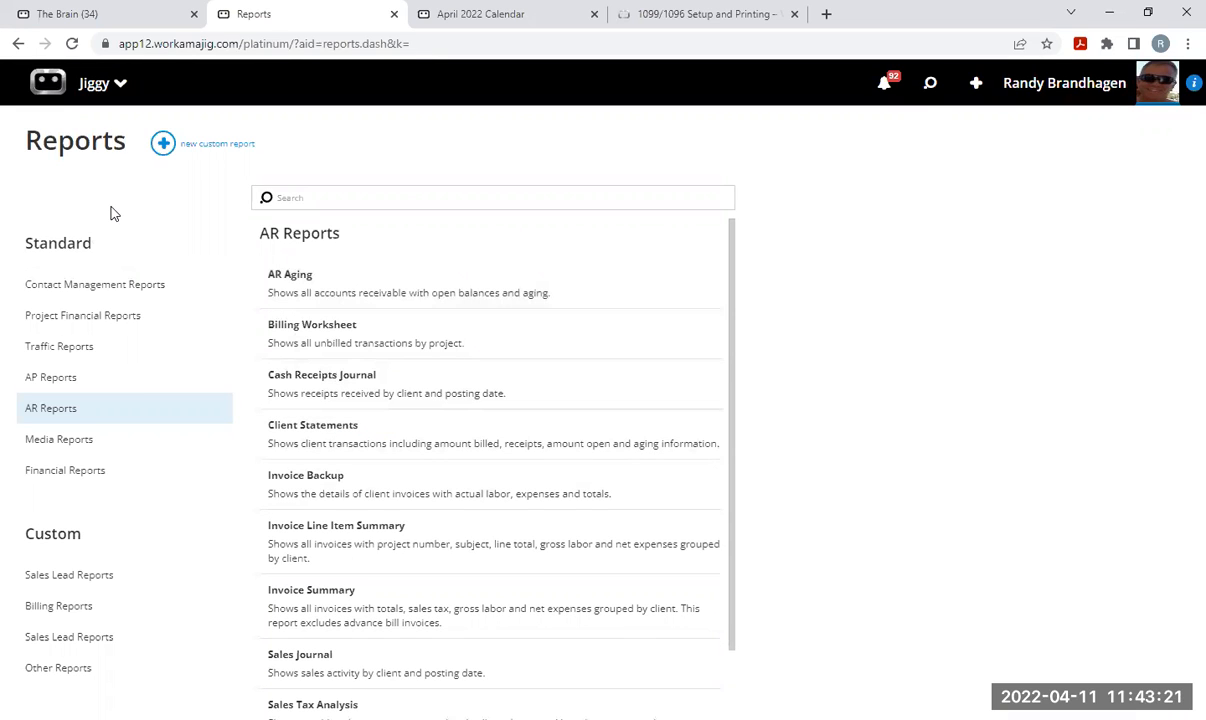
click(116, 320)
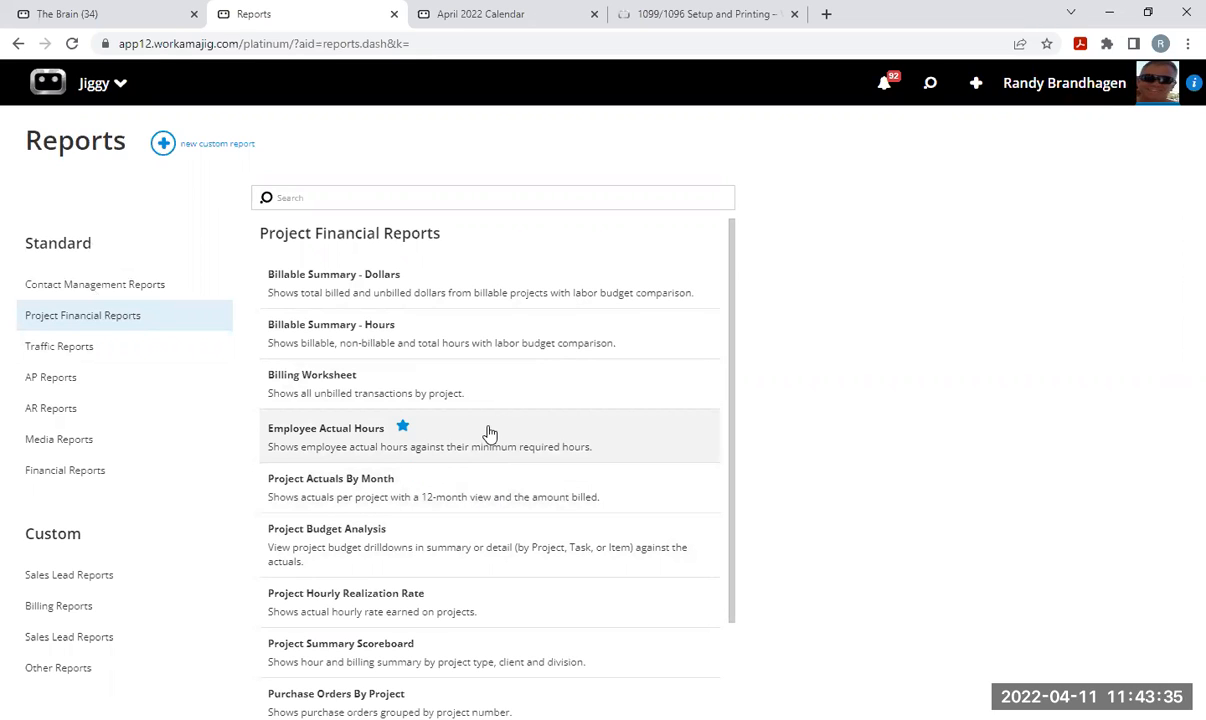
Run the Project Budget Analysis report for the client Test Co.
click(372, 550)
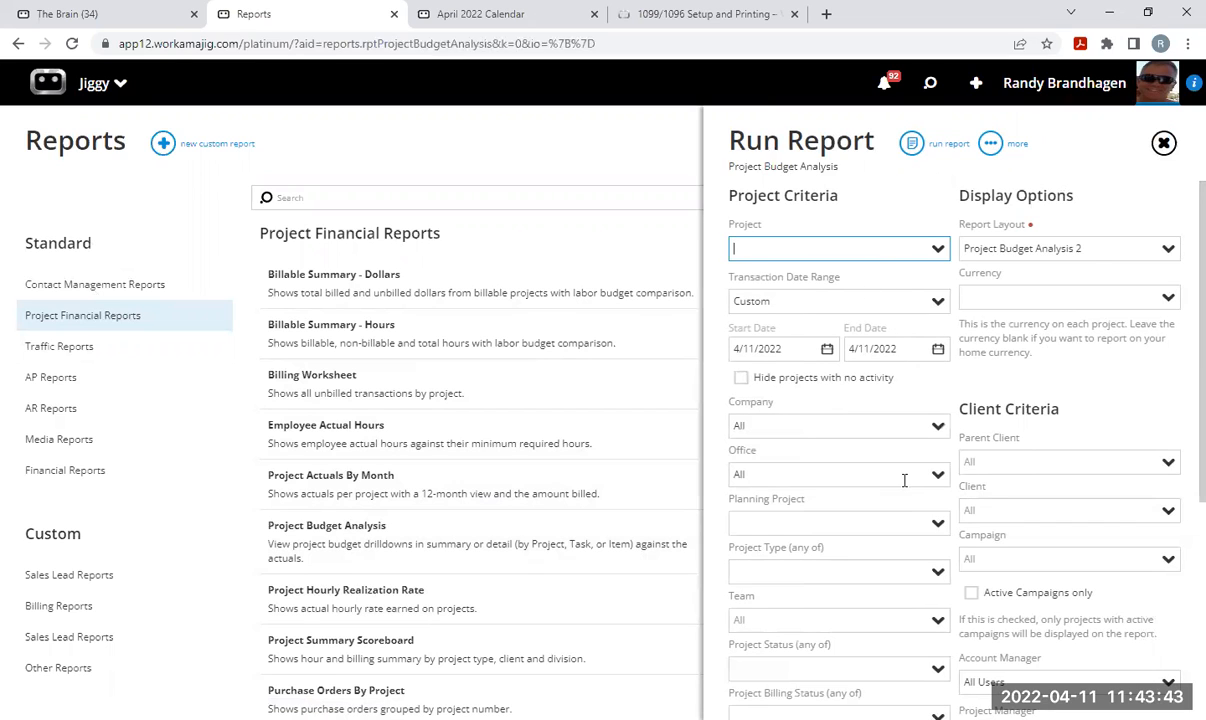
click(799, 430)
scroll(911, 583, down, 1)
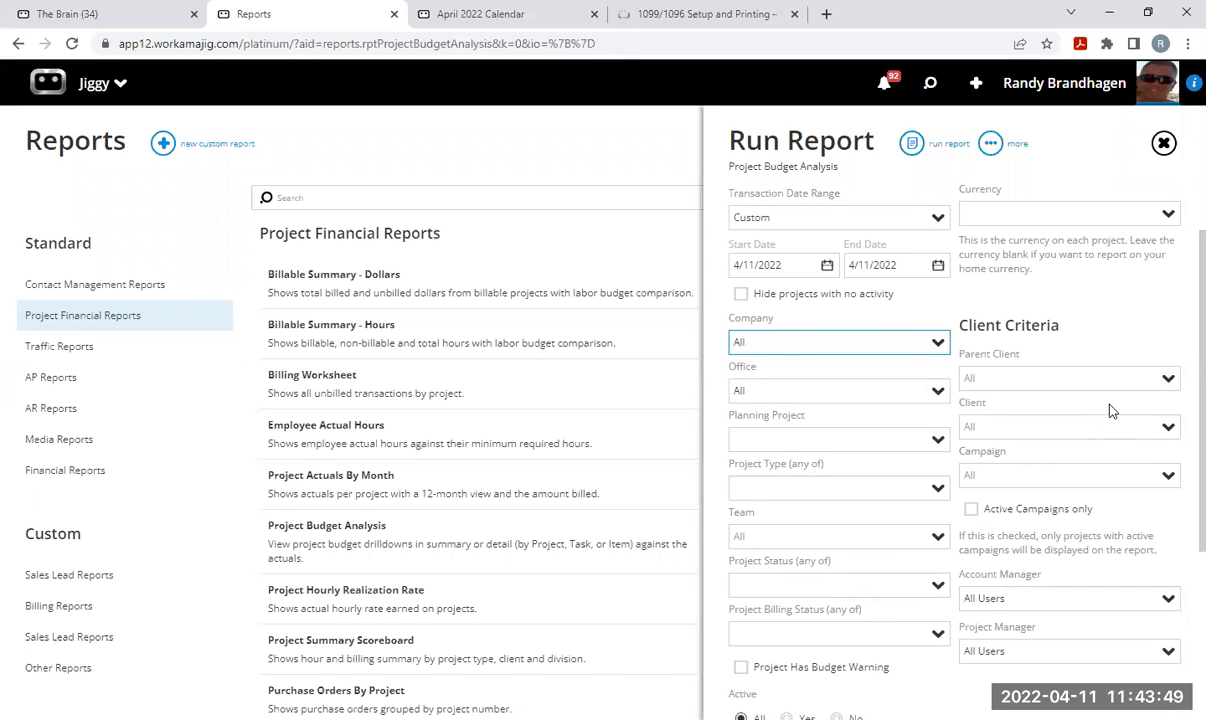
click(992, 430)
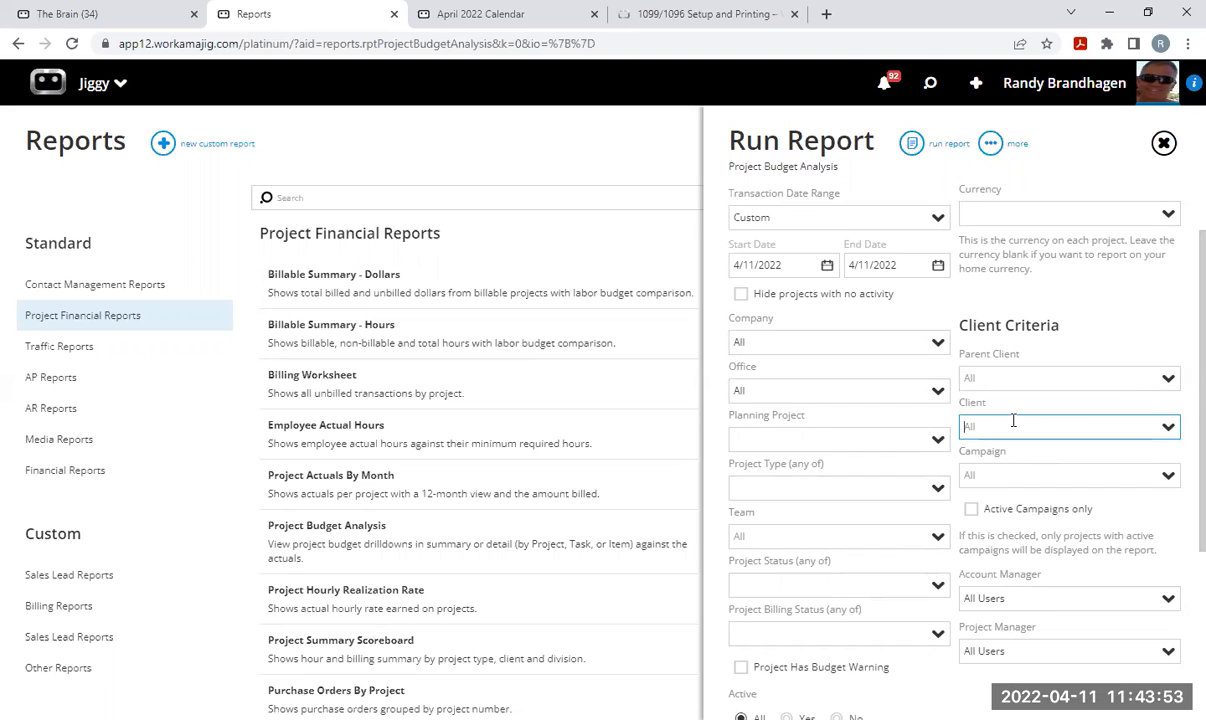
text(test co)
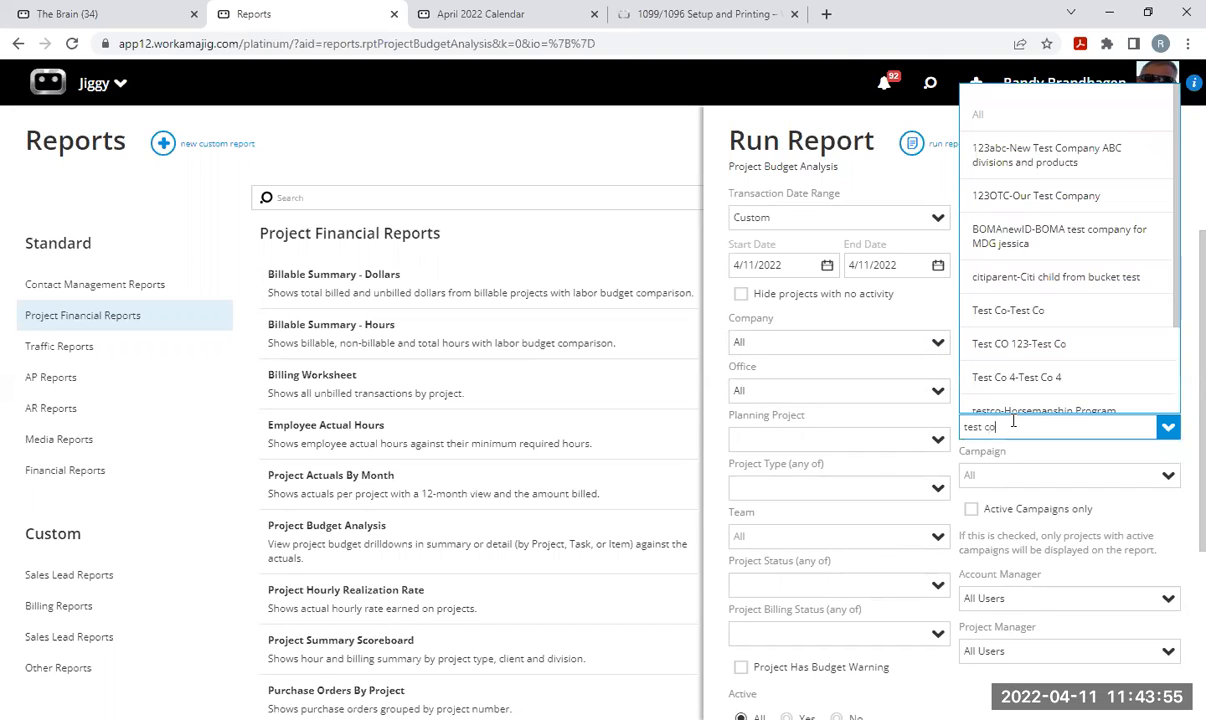
click(1020, 276)
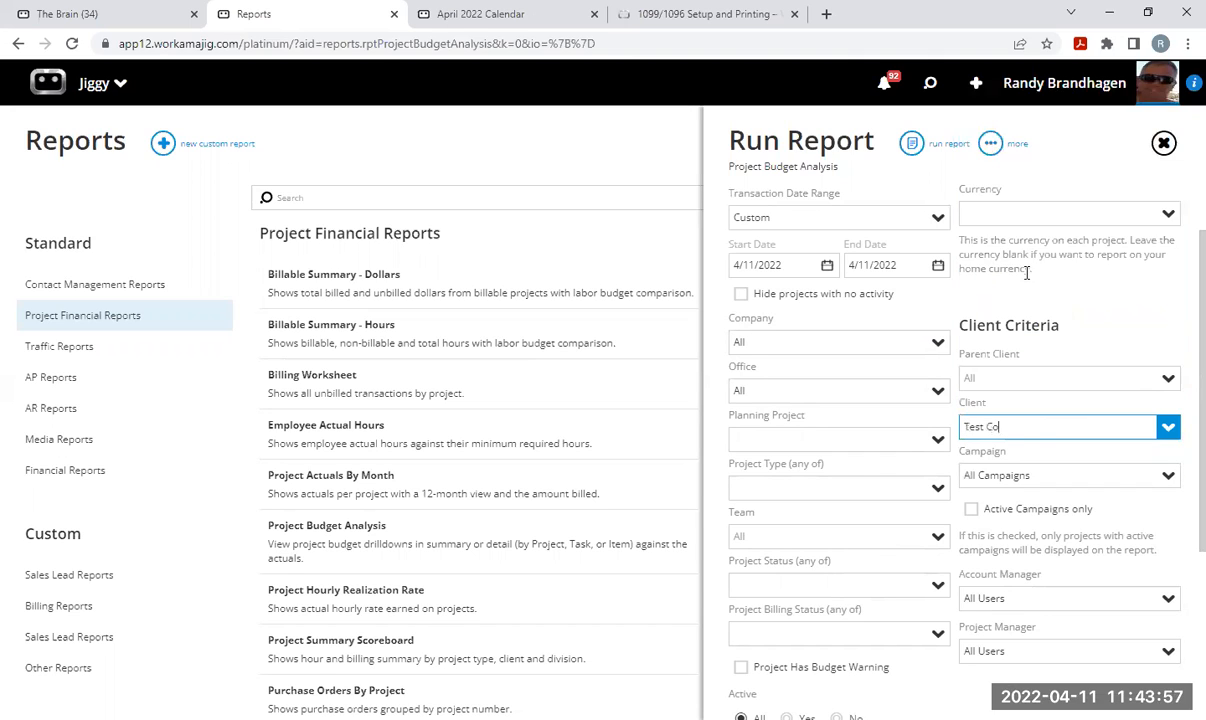
scroll(826, 417, up, 2)
click(914, 147)
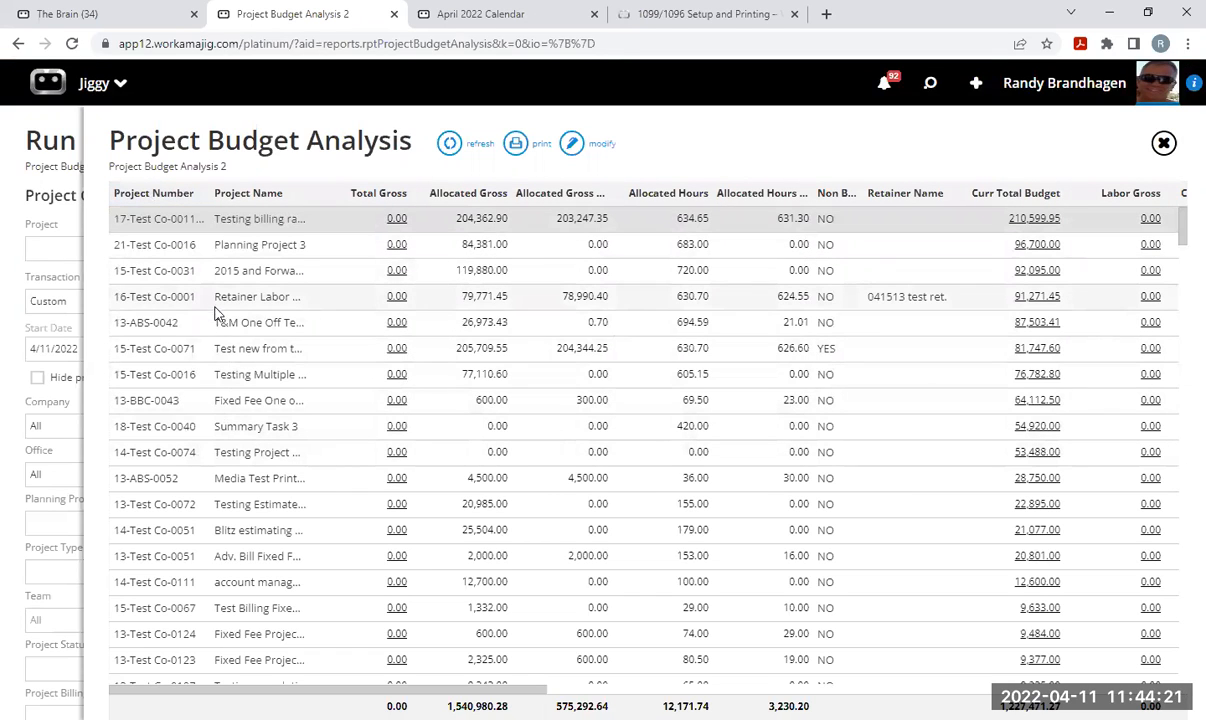
Examine the budget, labor, expense, billed and remaining-to-bill columns of the Project Budget Analysis report.
drag(1181, 224, 1181, 170)
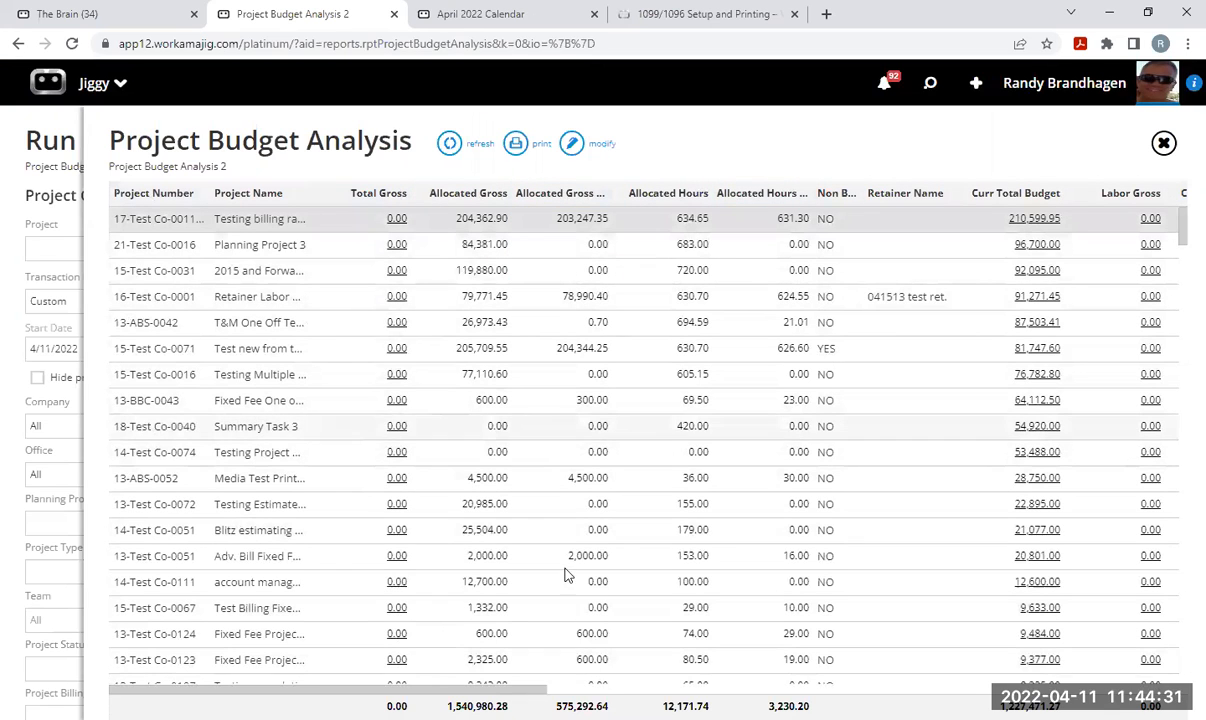
drag(590, 689, 1195, 690)
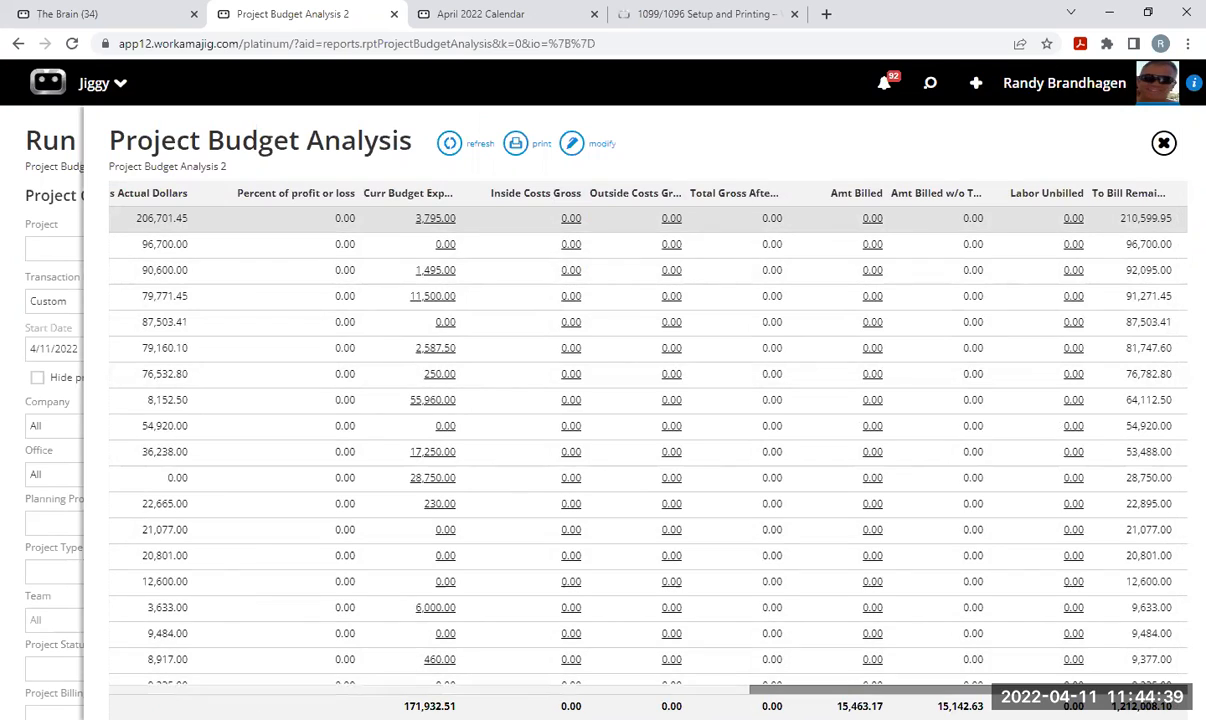
drag(814, 690, 648, 690)
mouse_move(822, 202)
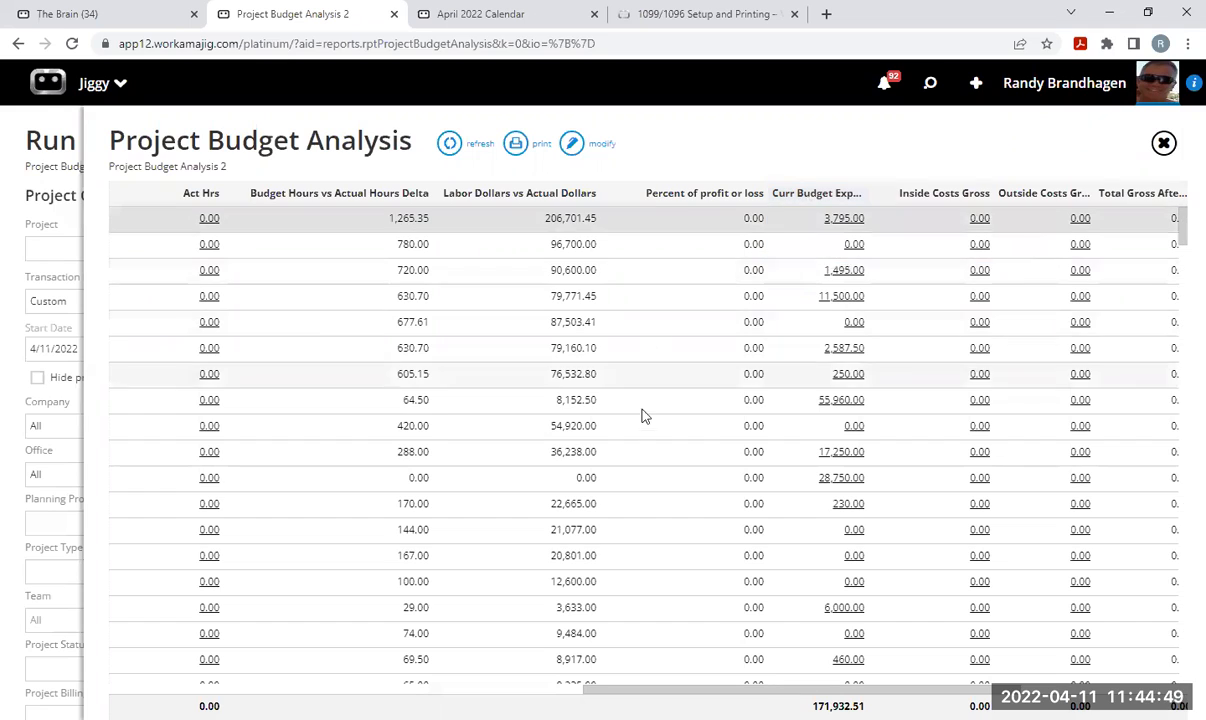
Review the groups and columns in the report's layout editor, and close the report without changing them.
click(572, 146)
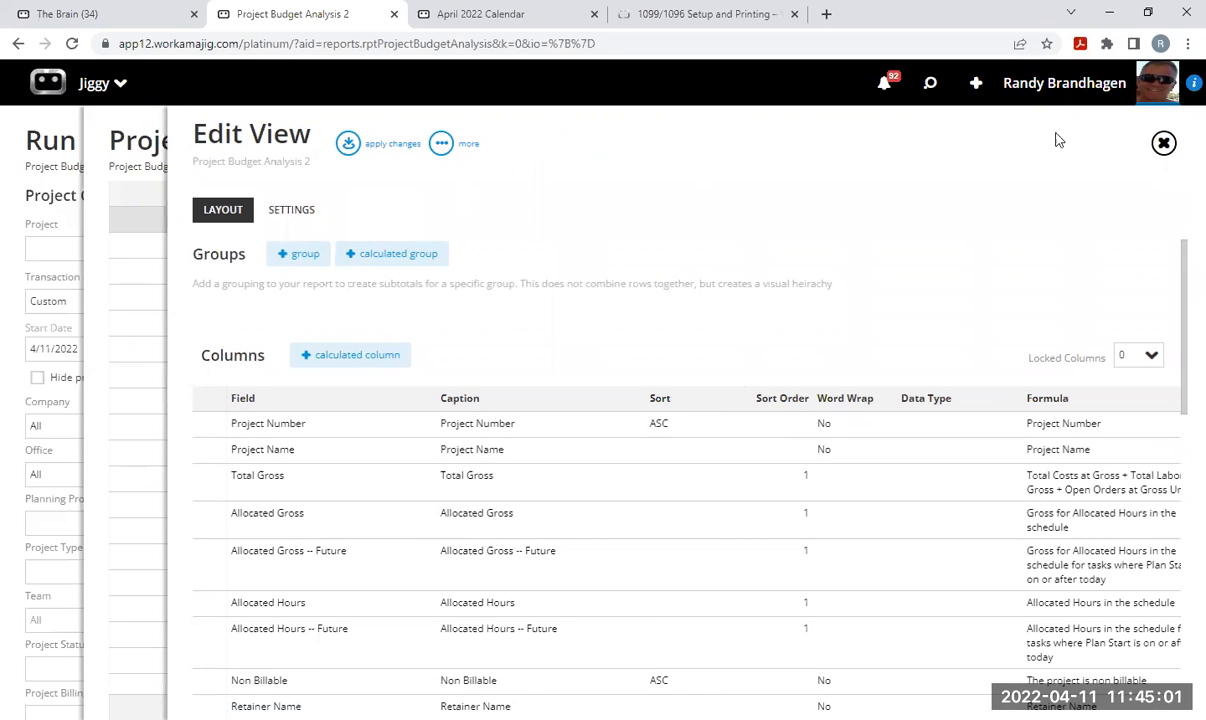
click(1164, 143)
click(1164, 143)
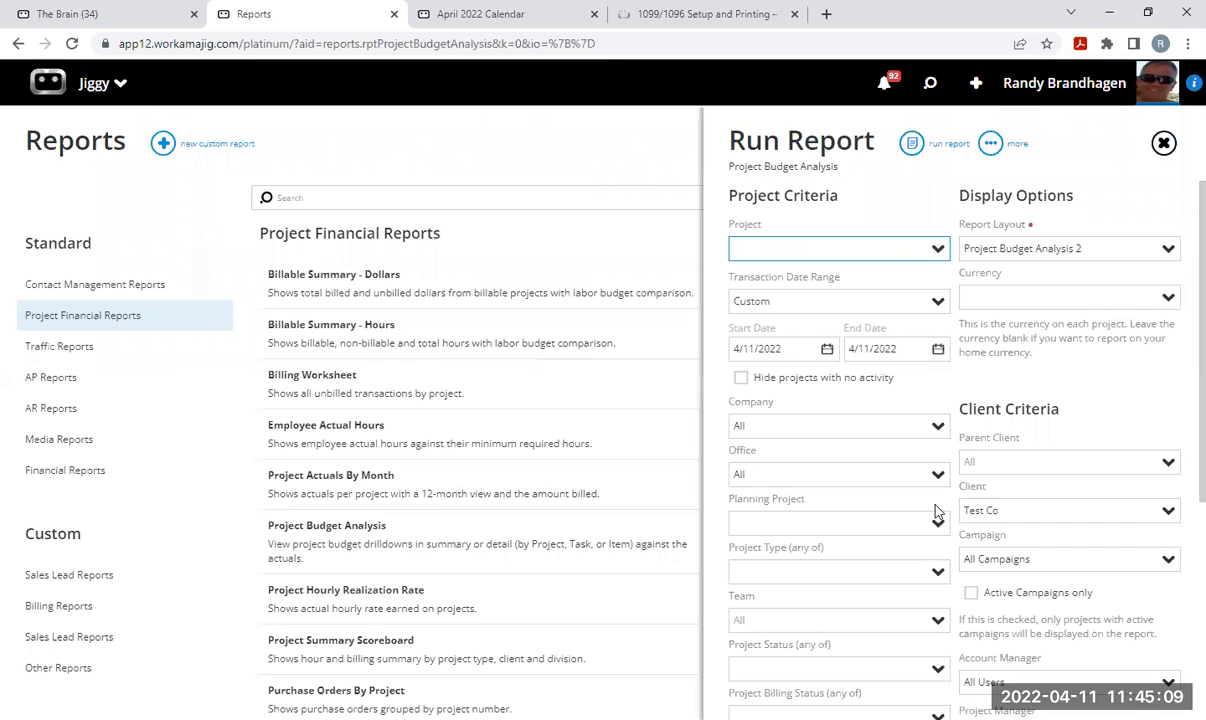
click(1163, 143)
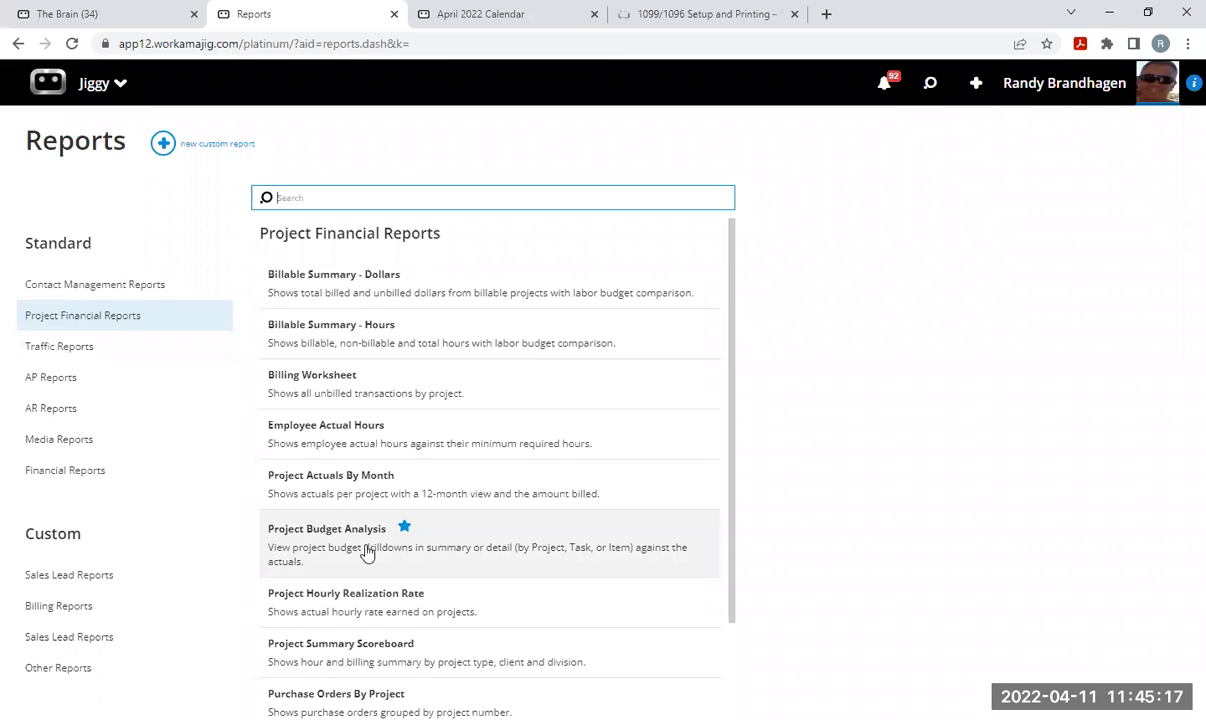
Look over the AR Reports list, and return to the Today - Billing page.
click(68, 410)
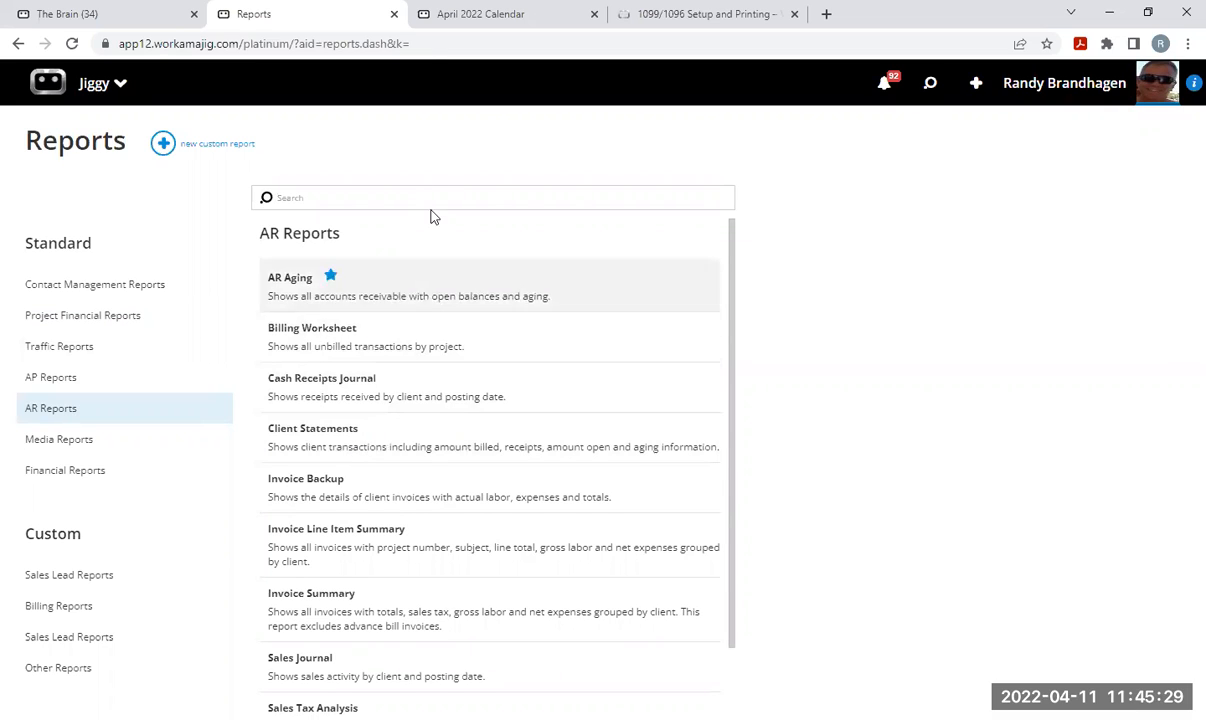
click(119, 86)
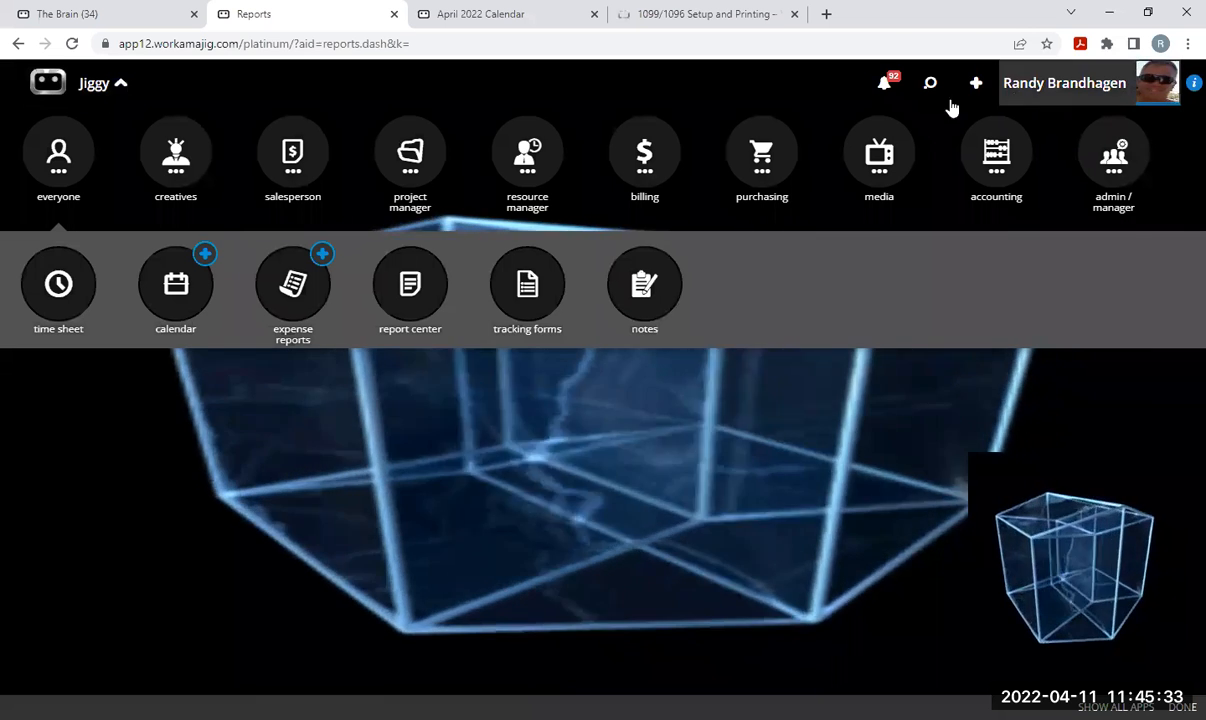
click(646, 167)
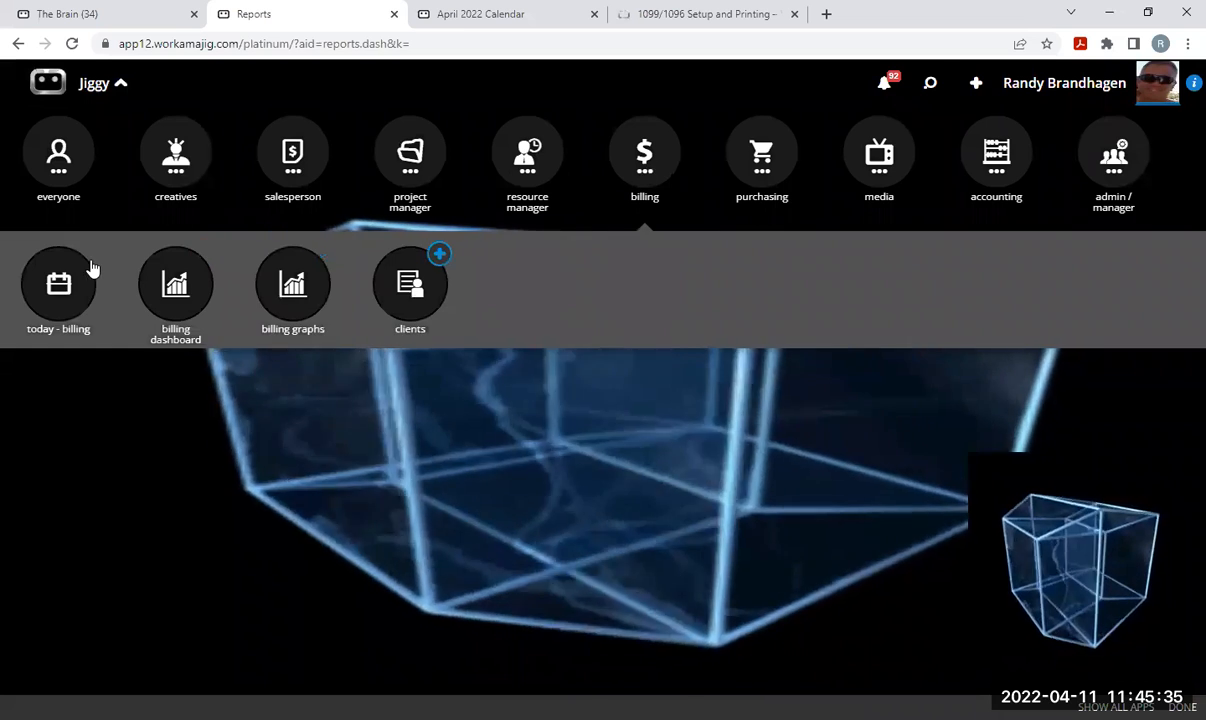
click(88, 275)
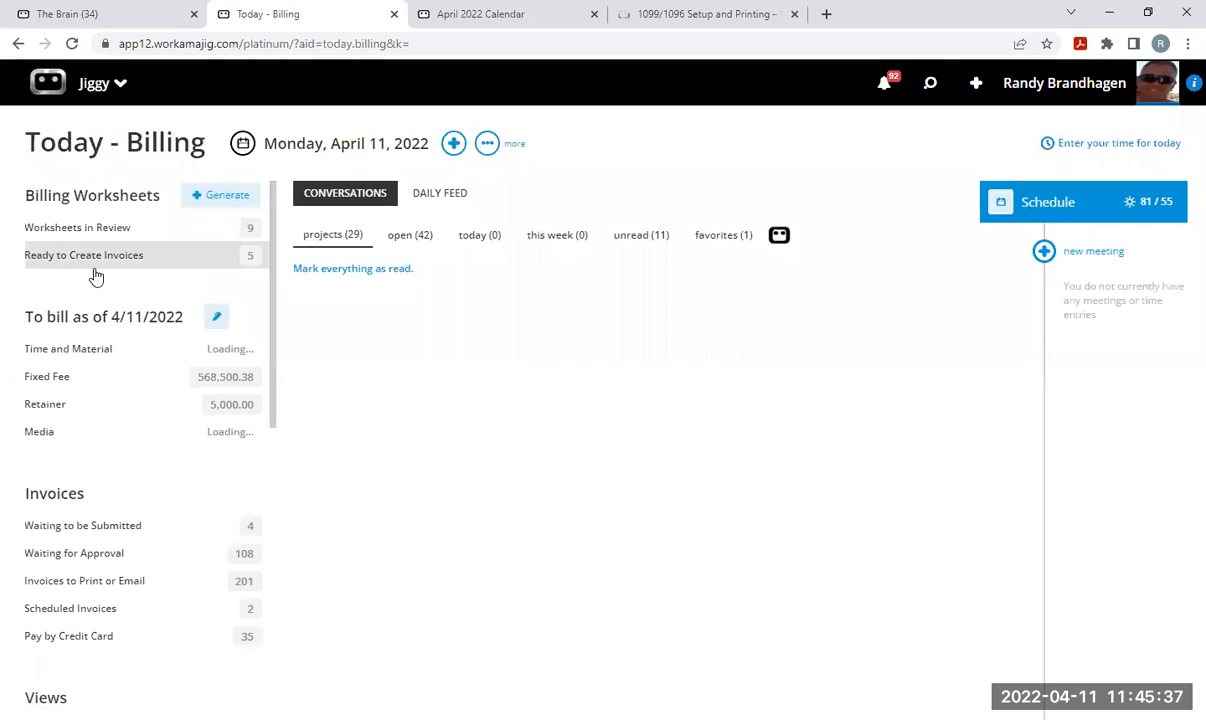
Open the All Invoices view of the client invoices from the global search views.
click(927, 92)
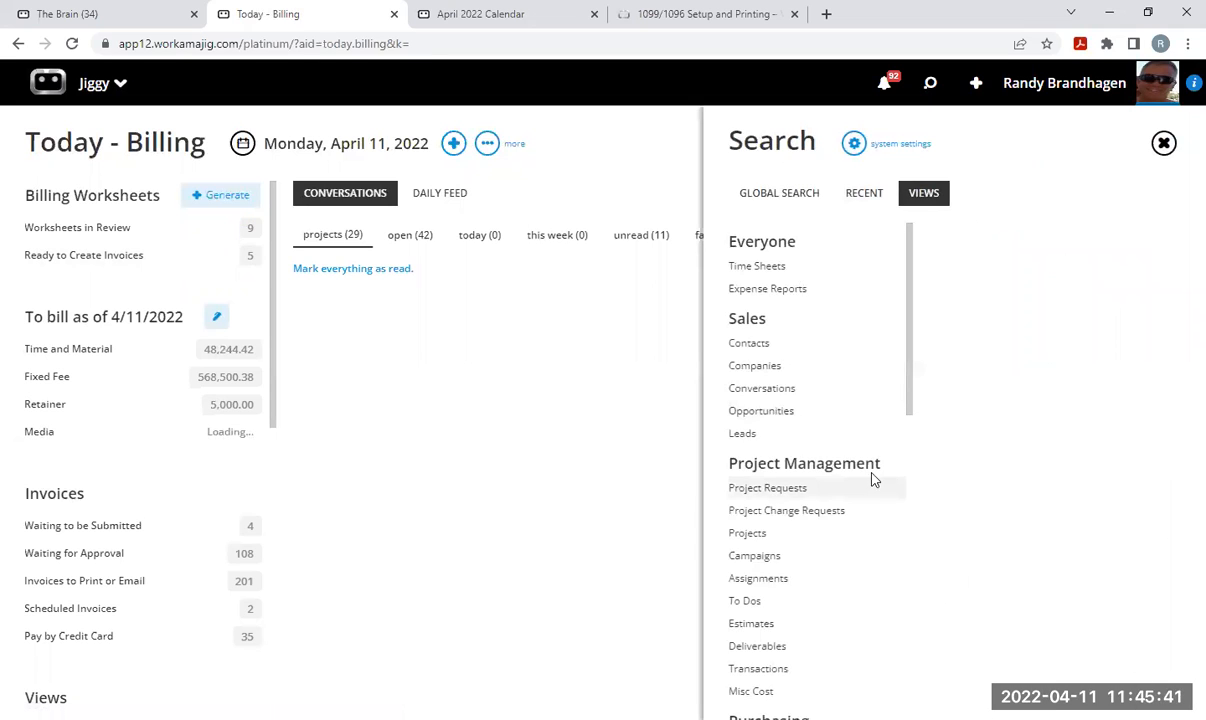
scroll(836, 594, down, 2)
scroll(836, 594, down, 3)
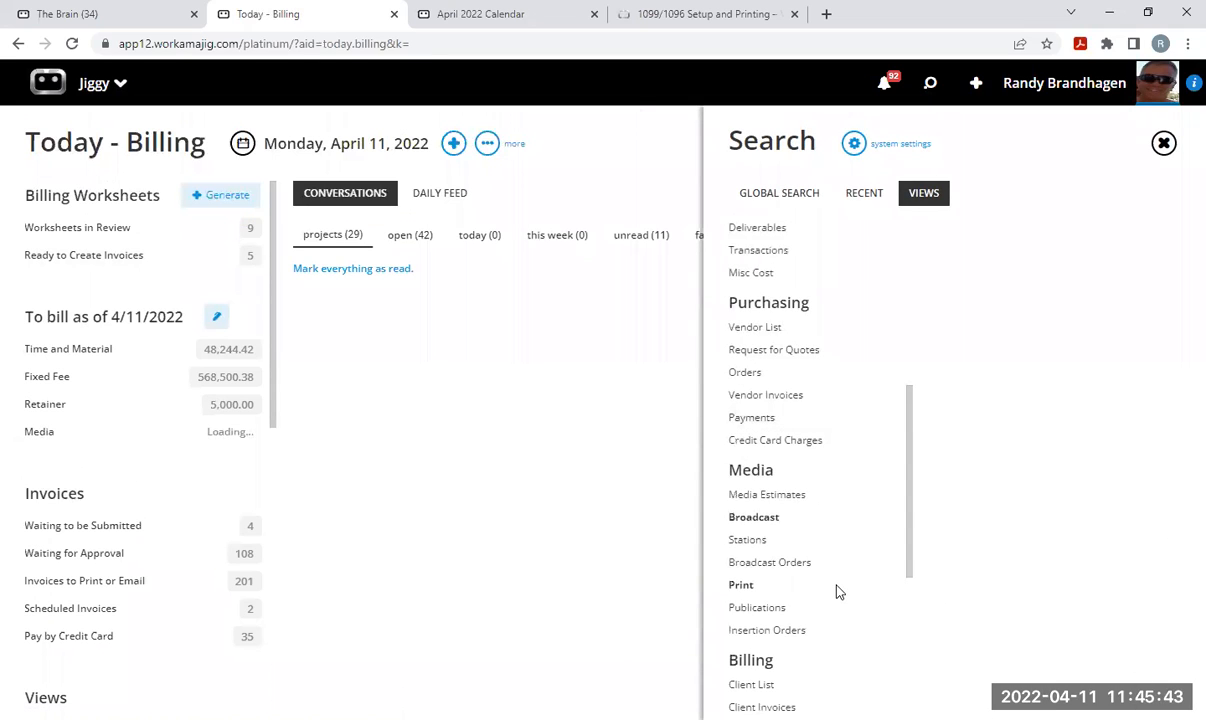
scroll(836, 594, down, 3)
click(795, 543)
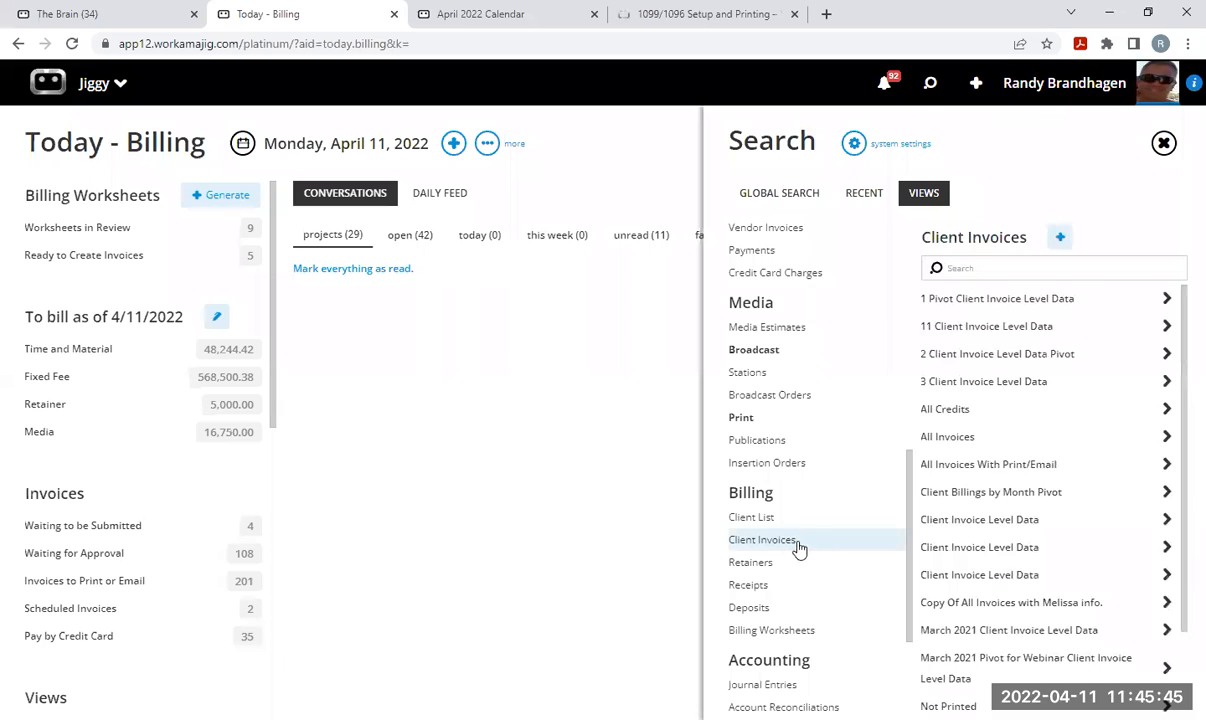
click(986, 440)
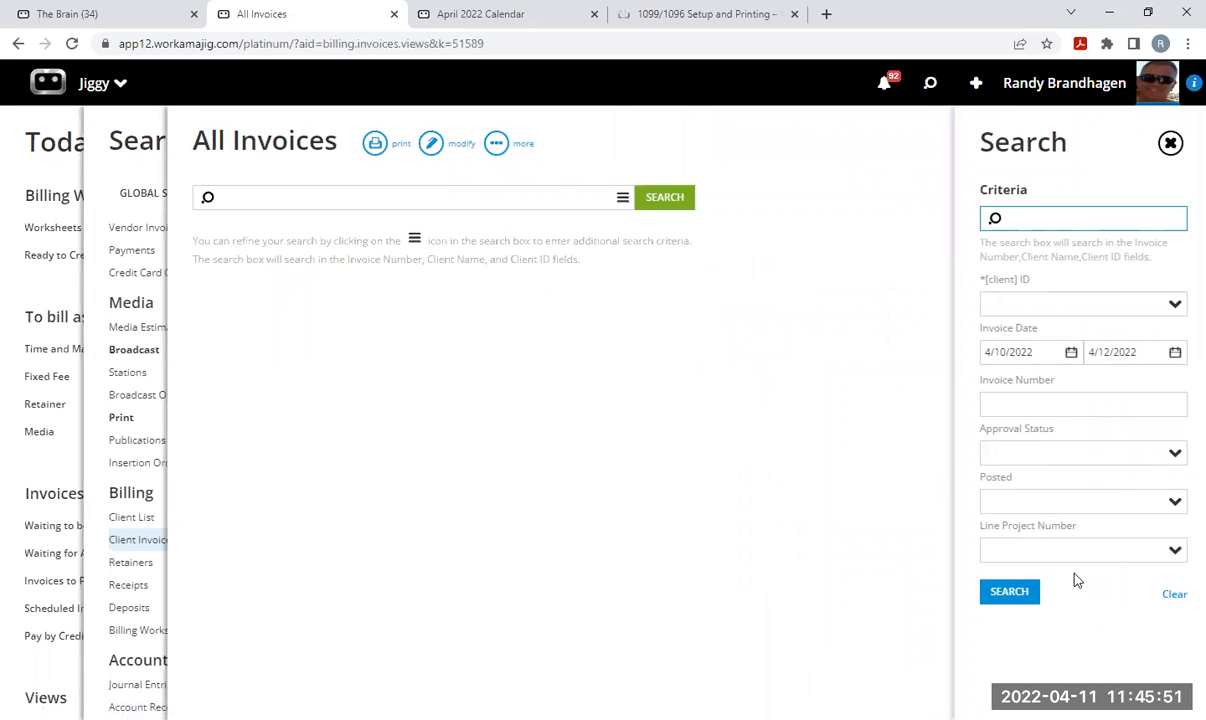
Select all invoices dated 4/10/2022 to 4/12/2022 to review the bulk print and email options, and return to Today - Billing.
click(1025, 591)
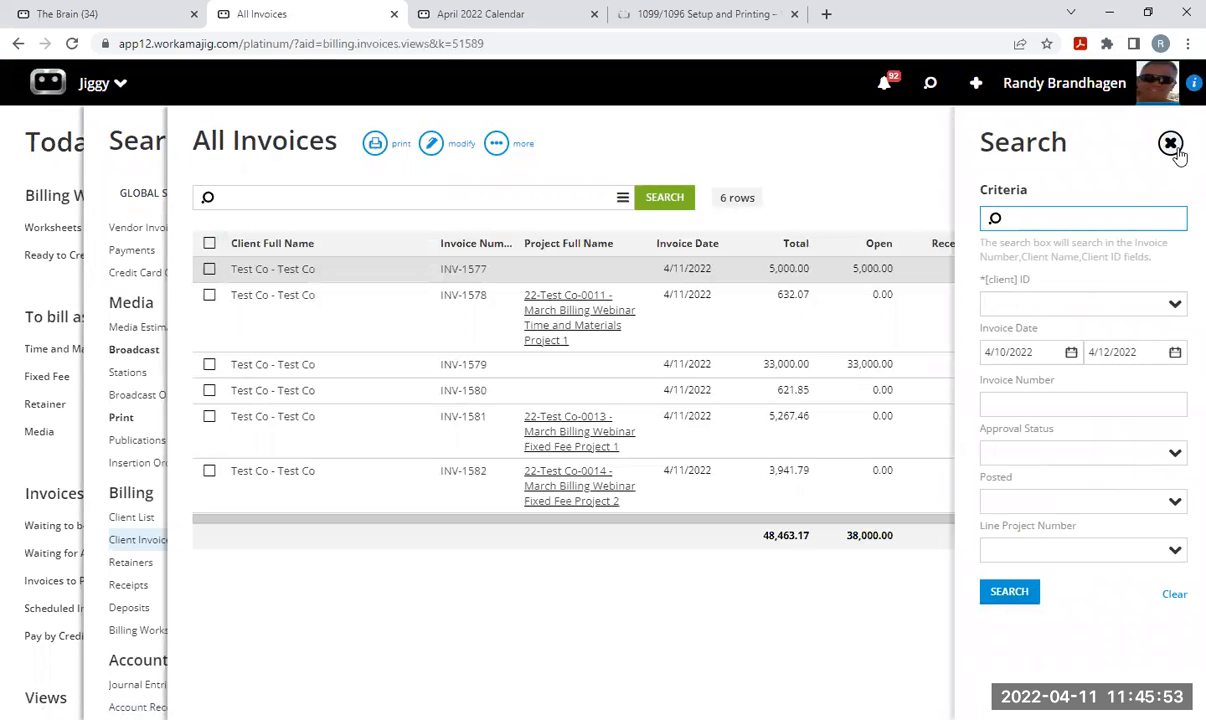
click(1171, 143)
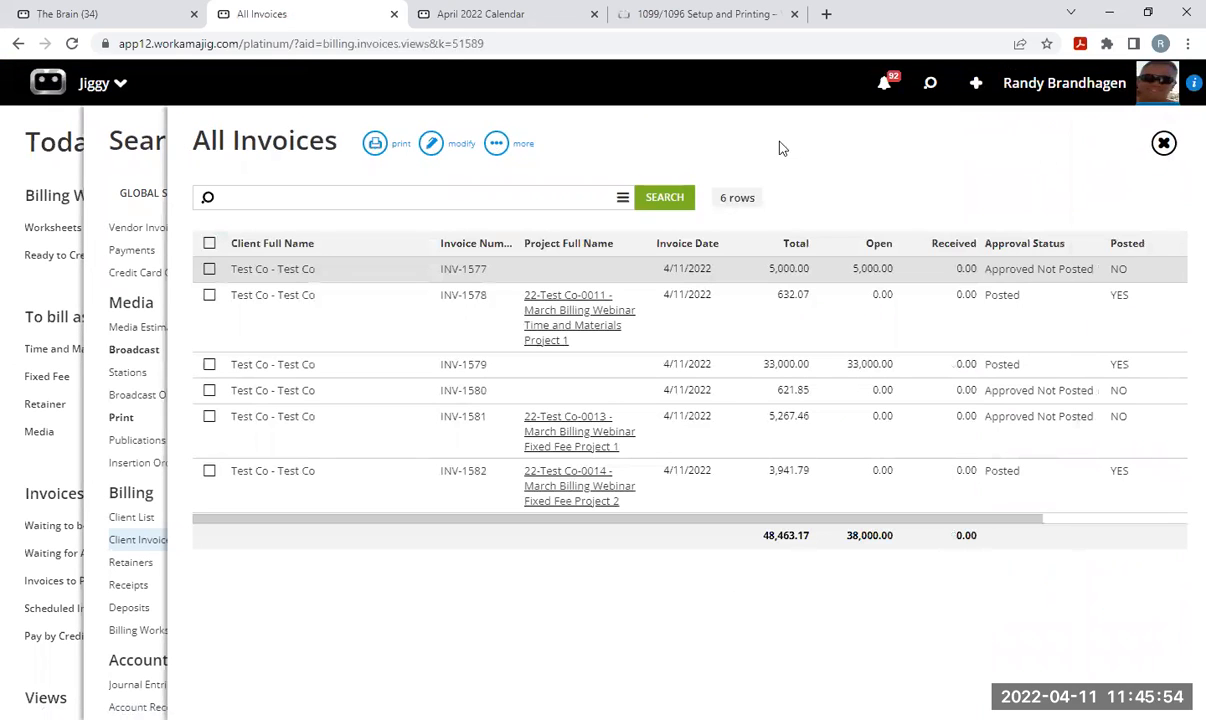
click(210, 244)
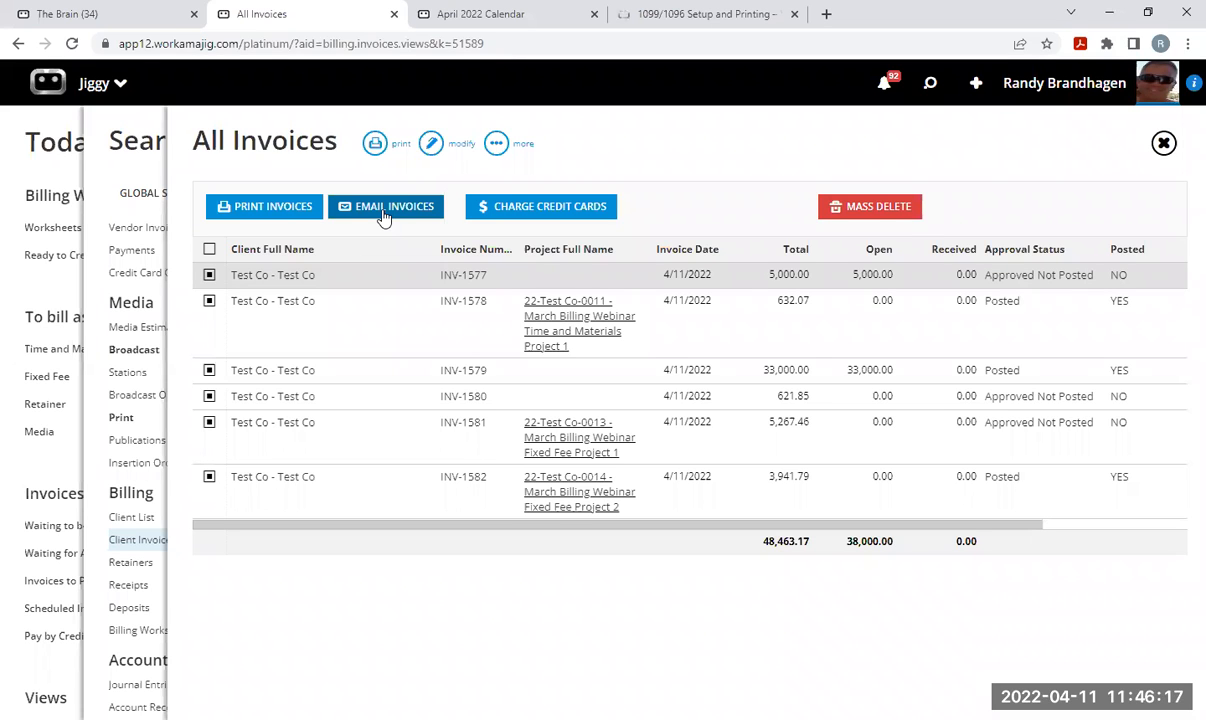
click(1162, 144)
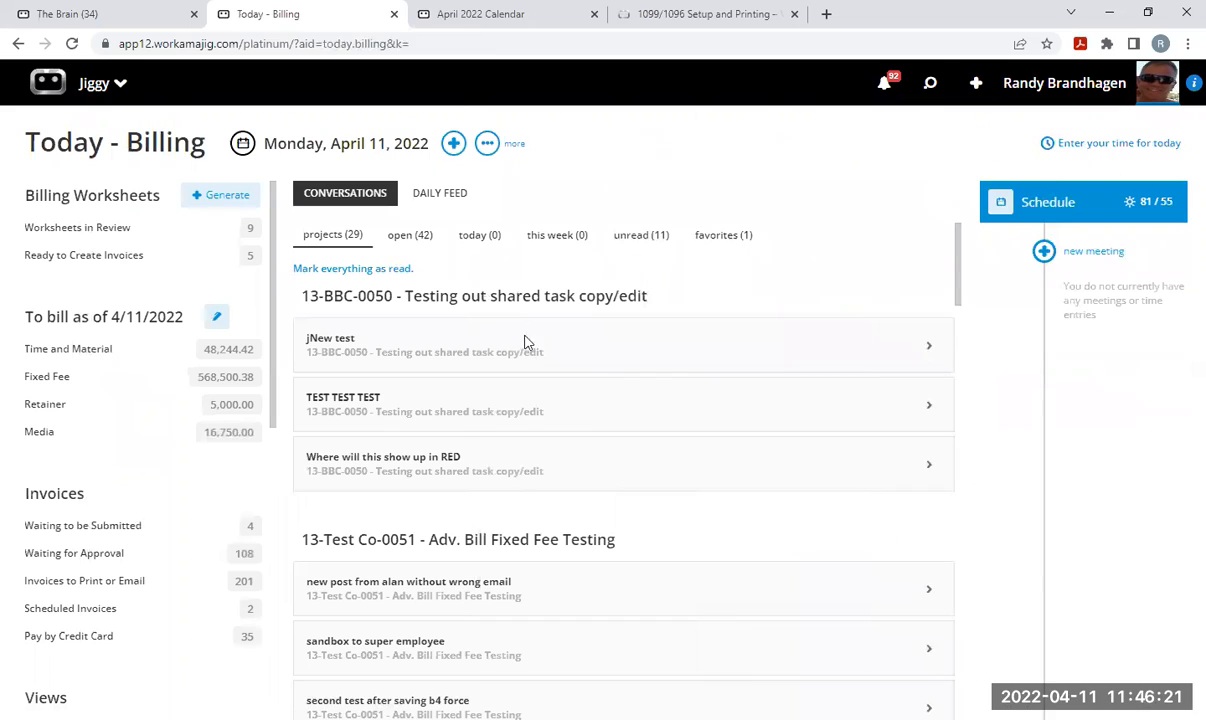